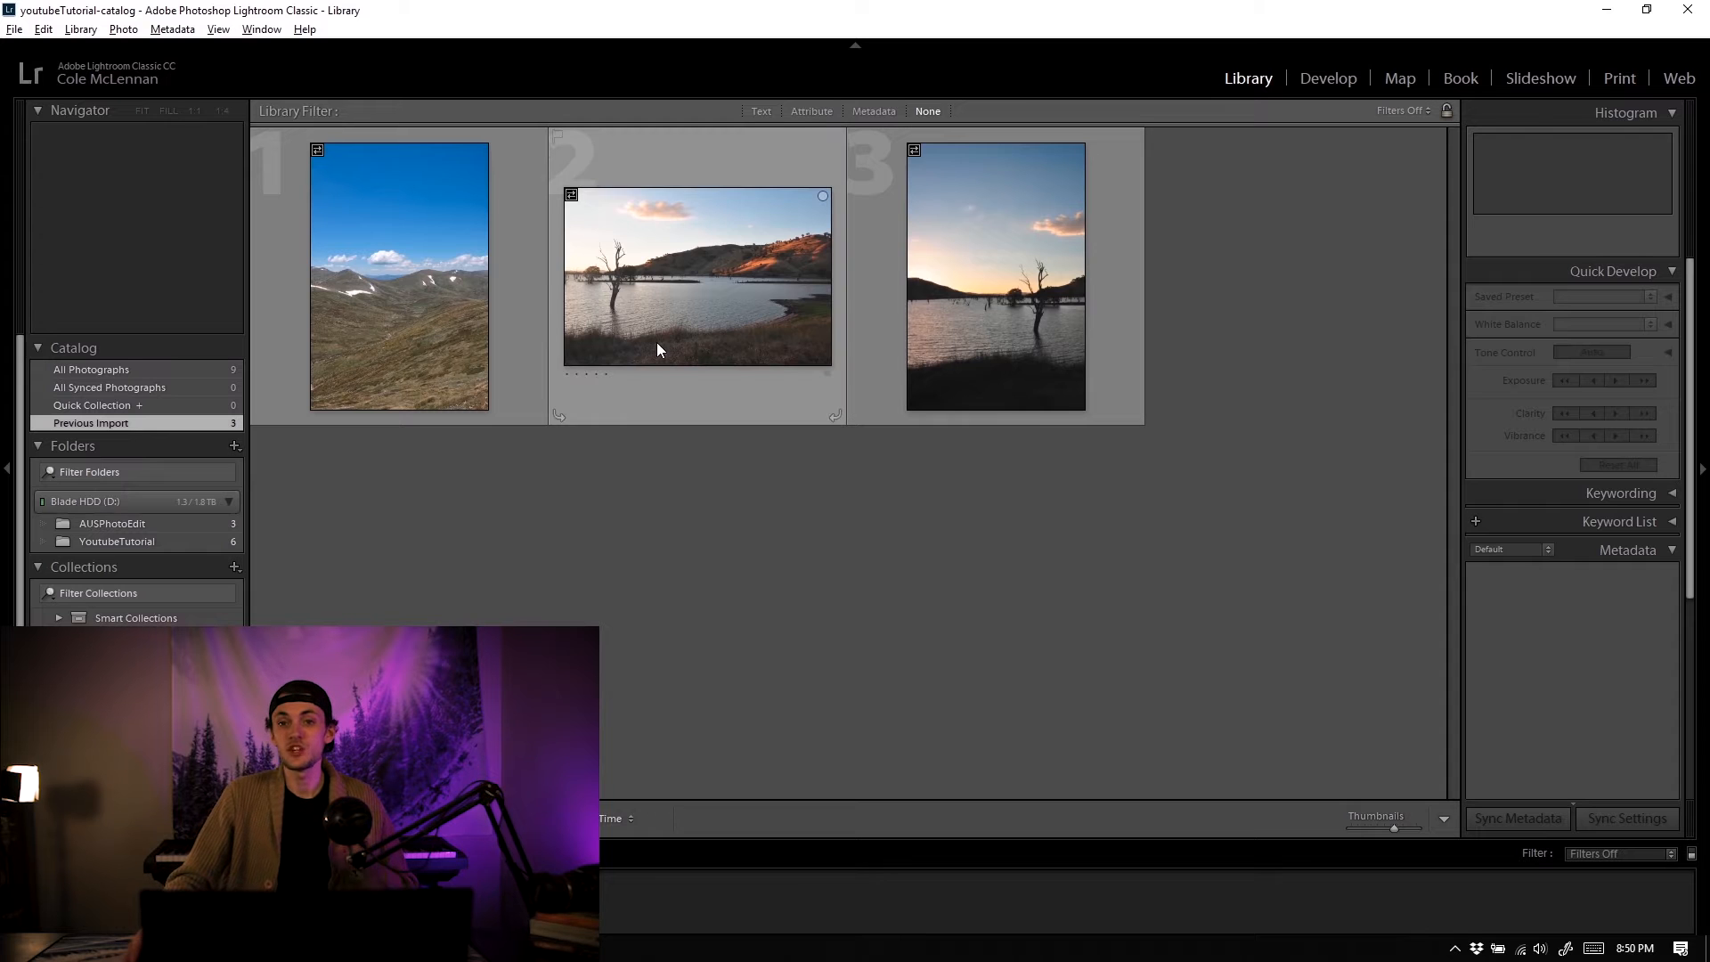
Step: Open the portrait-oriented blue-sky mountain photo from the previous import in the Develop module
{"action": "double_click", "coordinate": [467, 330]}
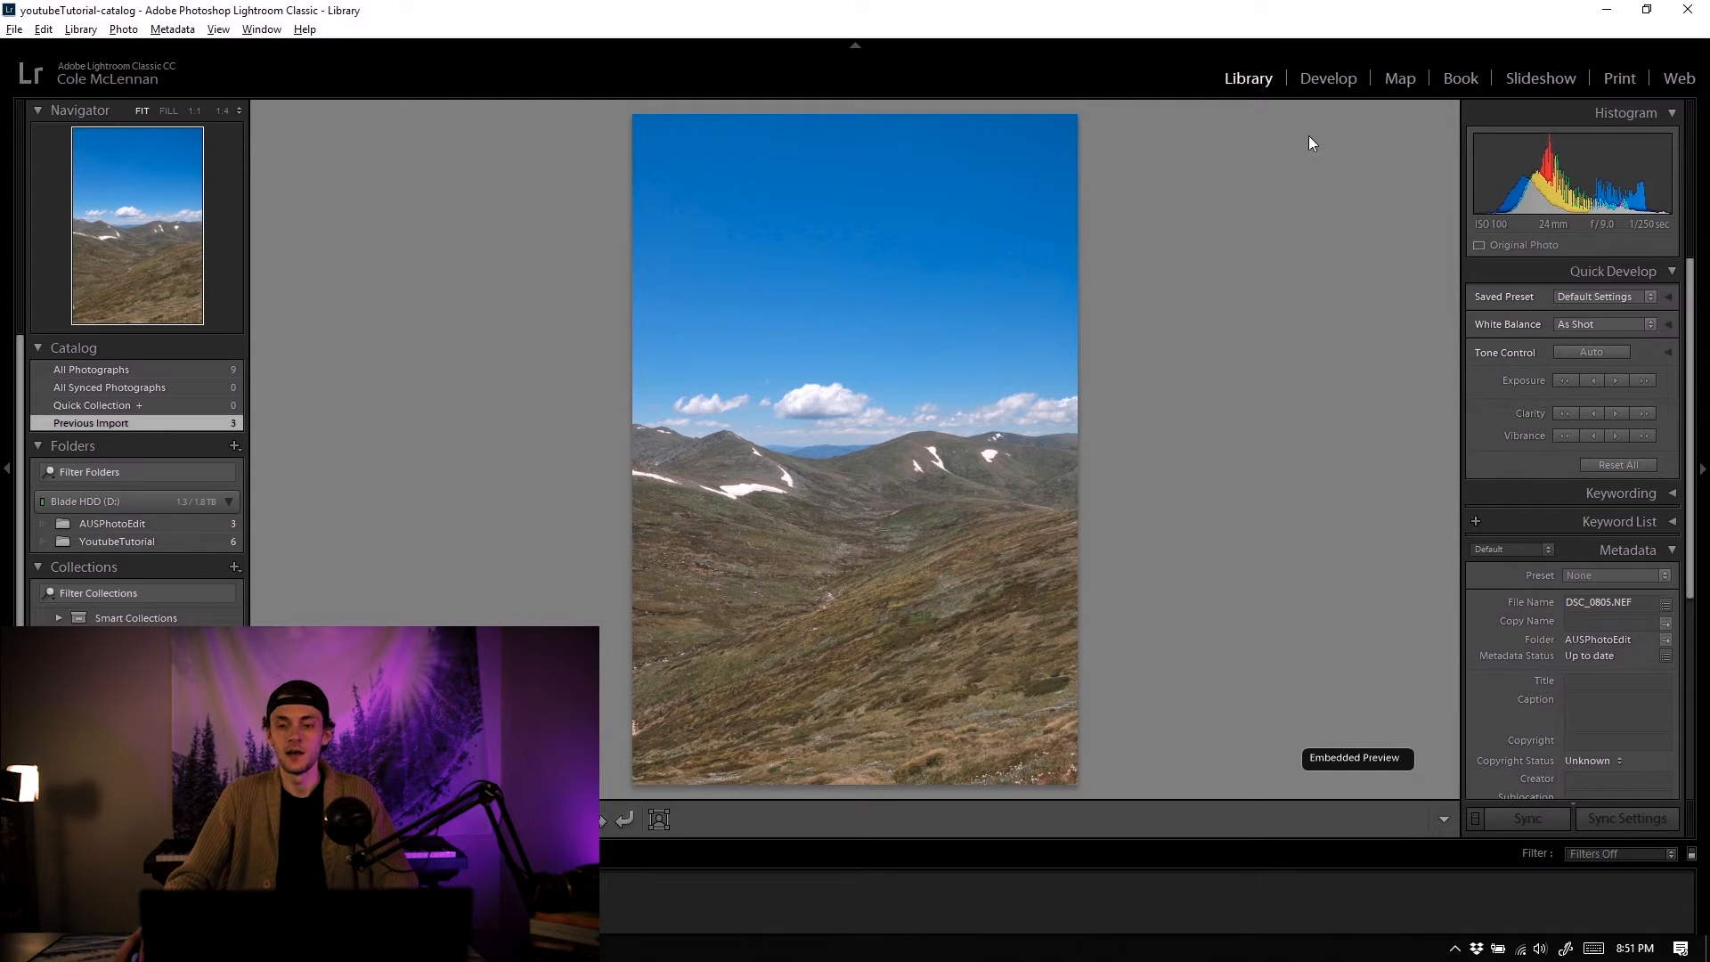
{"action": "left_click", "coordinate": [1328, 80]}
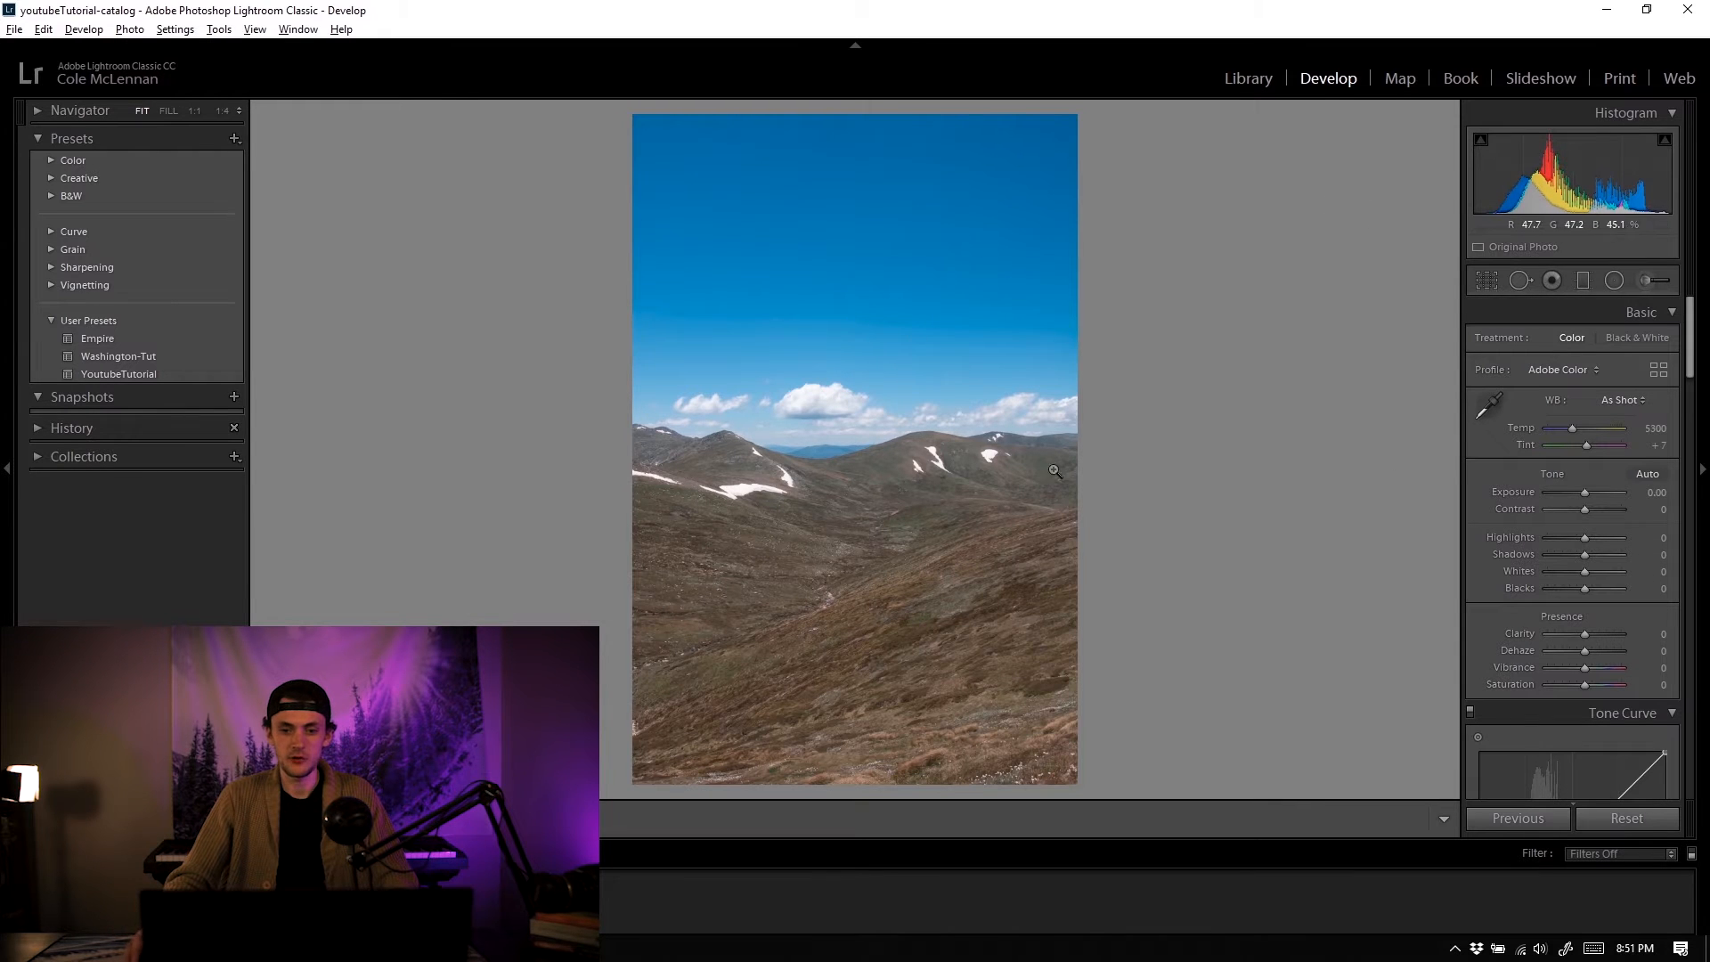
Step: Examine the clouds, distant ridges and snow patches of the mountain photo at 1:1 magnification
{"action": "left_click", "coordinate": [830, 393]}
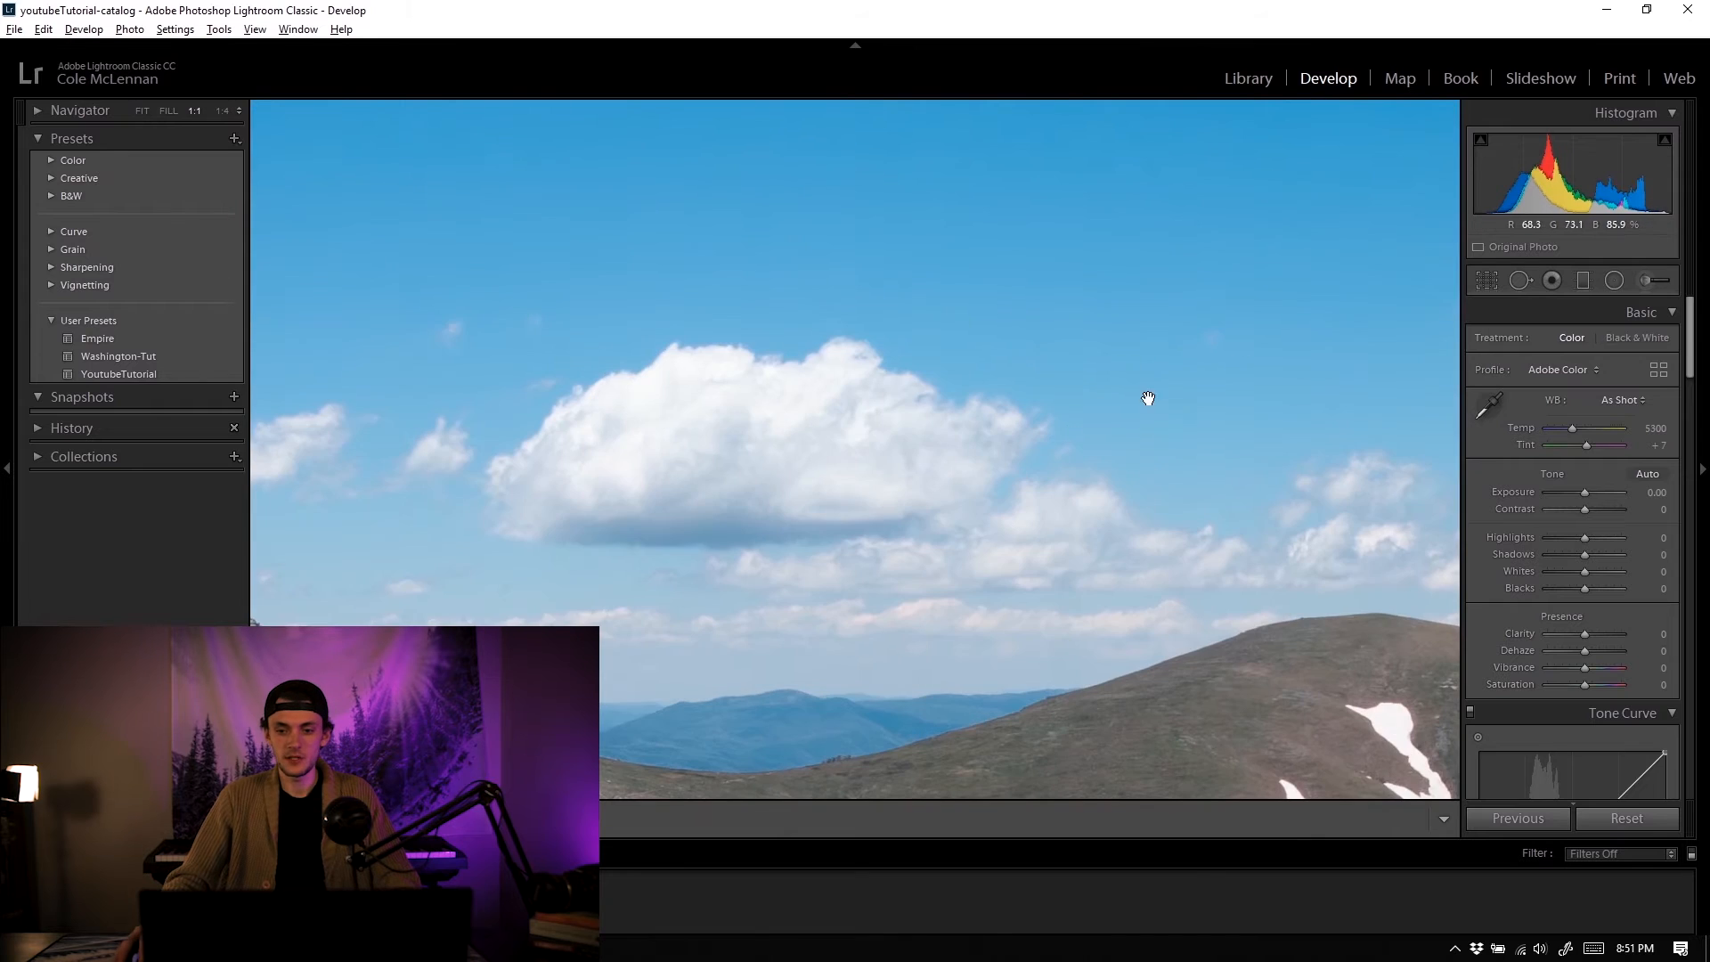
{"action": "left_click_drag", "start_coordinate": [1164, 332], "coordinate": [813, 439]}
{"action": "left_click", "coordinate": [813, 439]}
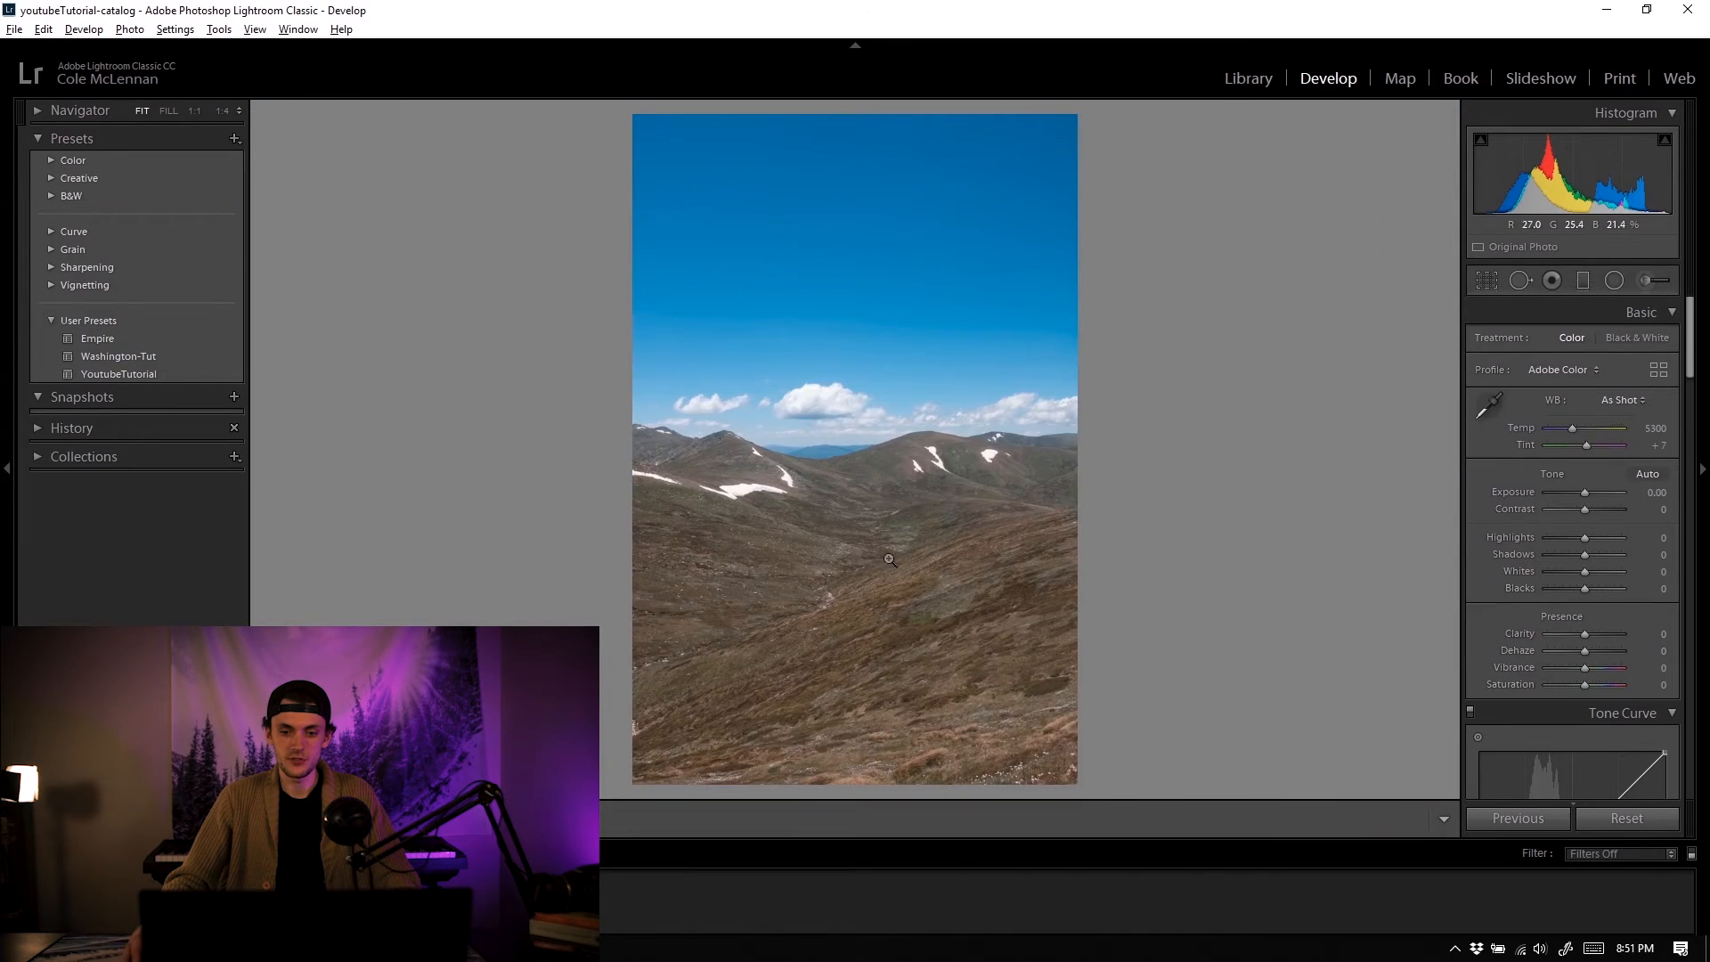
{"action": "left_click", "coordinate": [904, 617]}
{"action": "left_click", "coordinate": [912, 516]}
{"action": "left_click", "coordinate": [878, 378]}
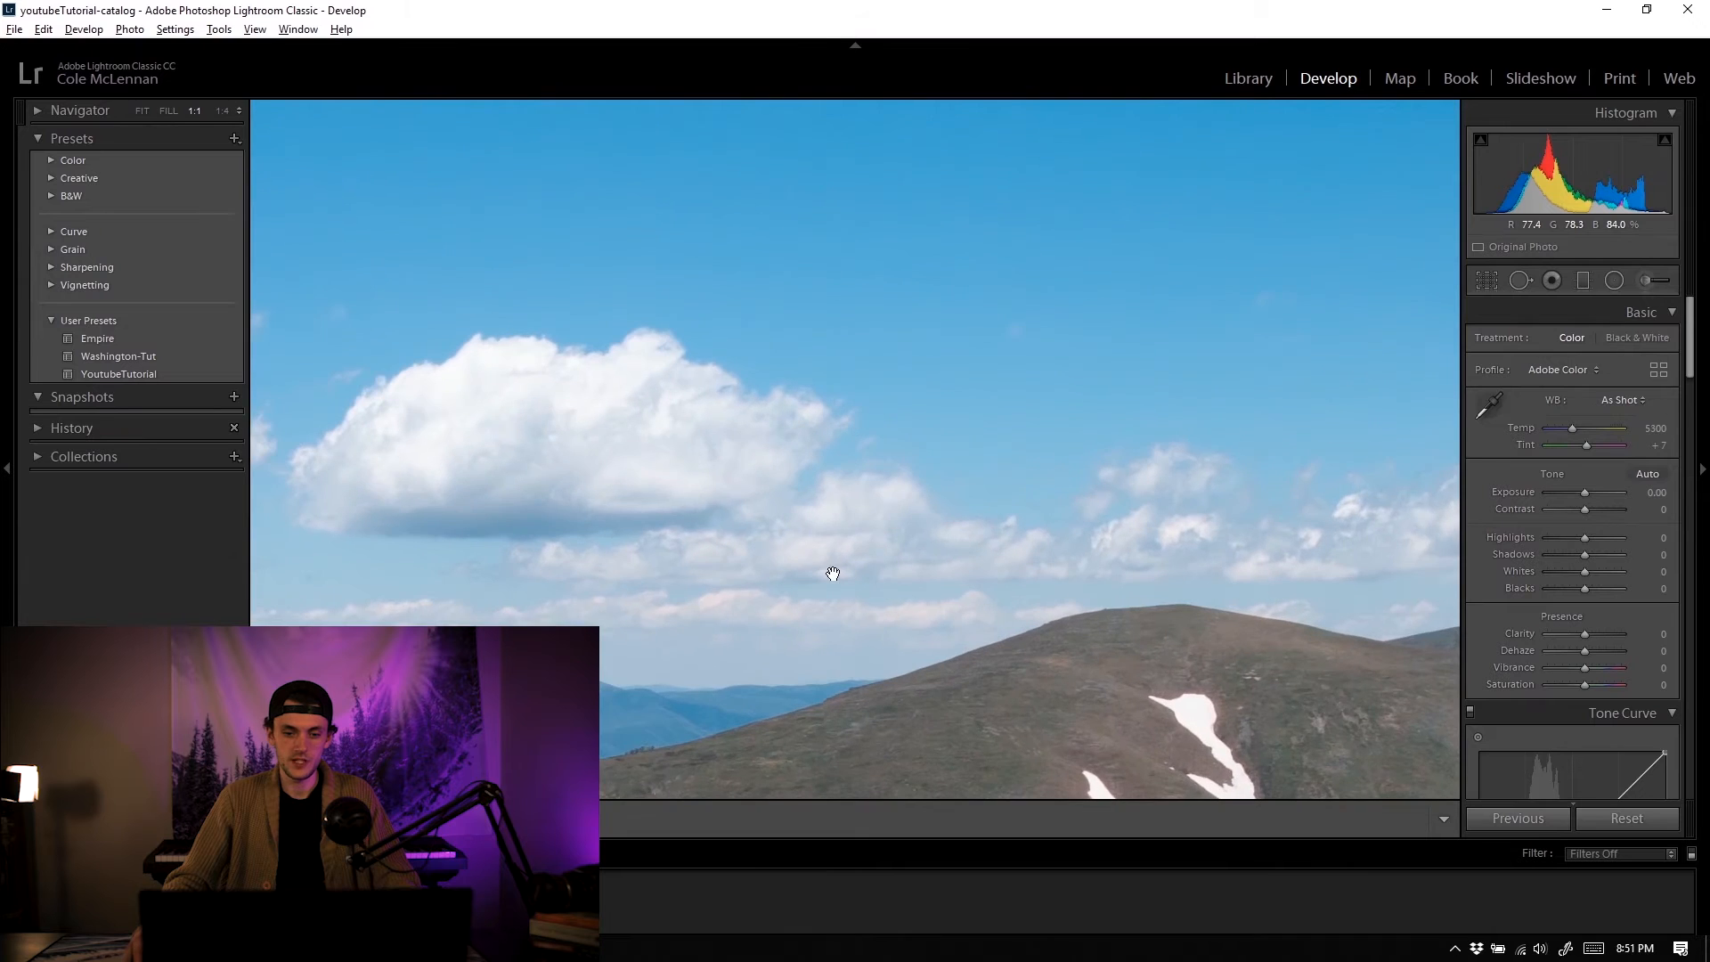
{"action": "left_click_drag", "start_coordinate": [832, 573], "coordinate": [934, 366]}
{"action": "left_click", "coordinate": [878, 480]}
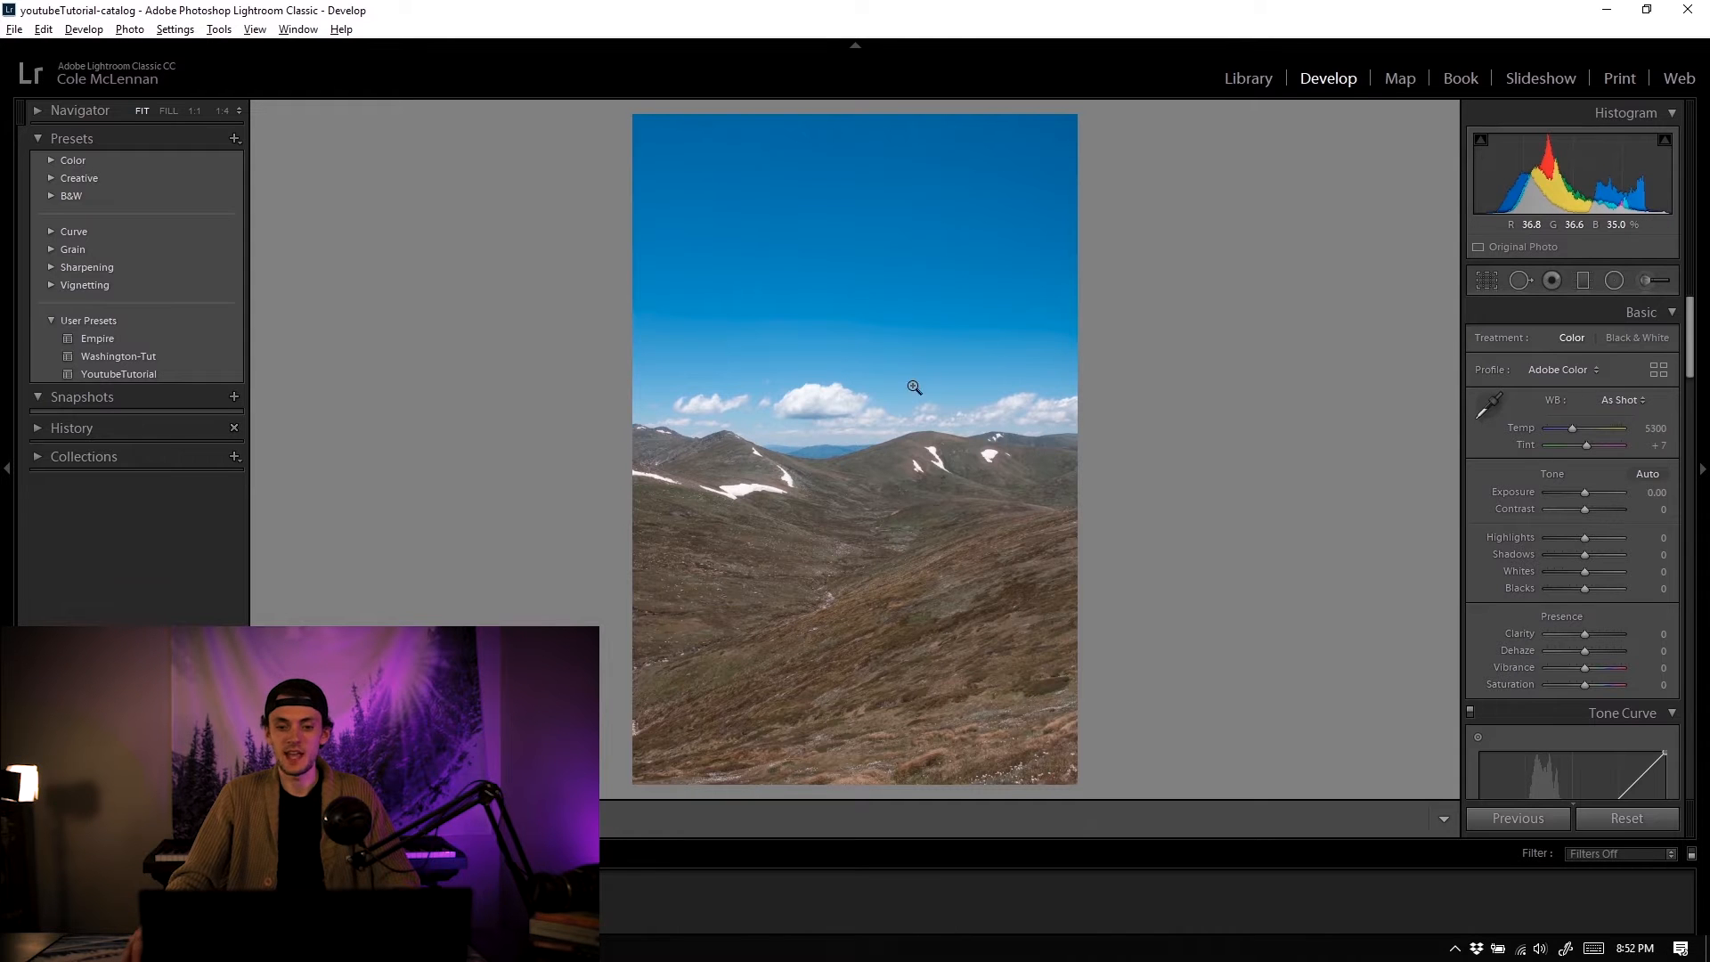
{"action": "left_click", "coordinate": [883, 407]}
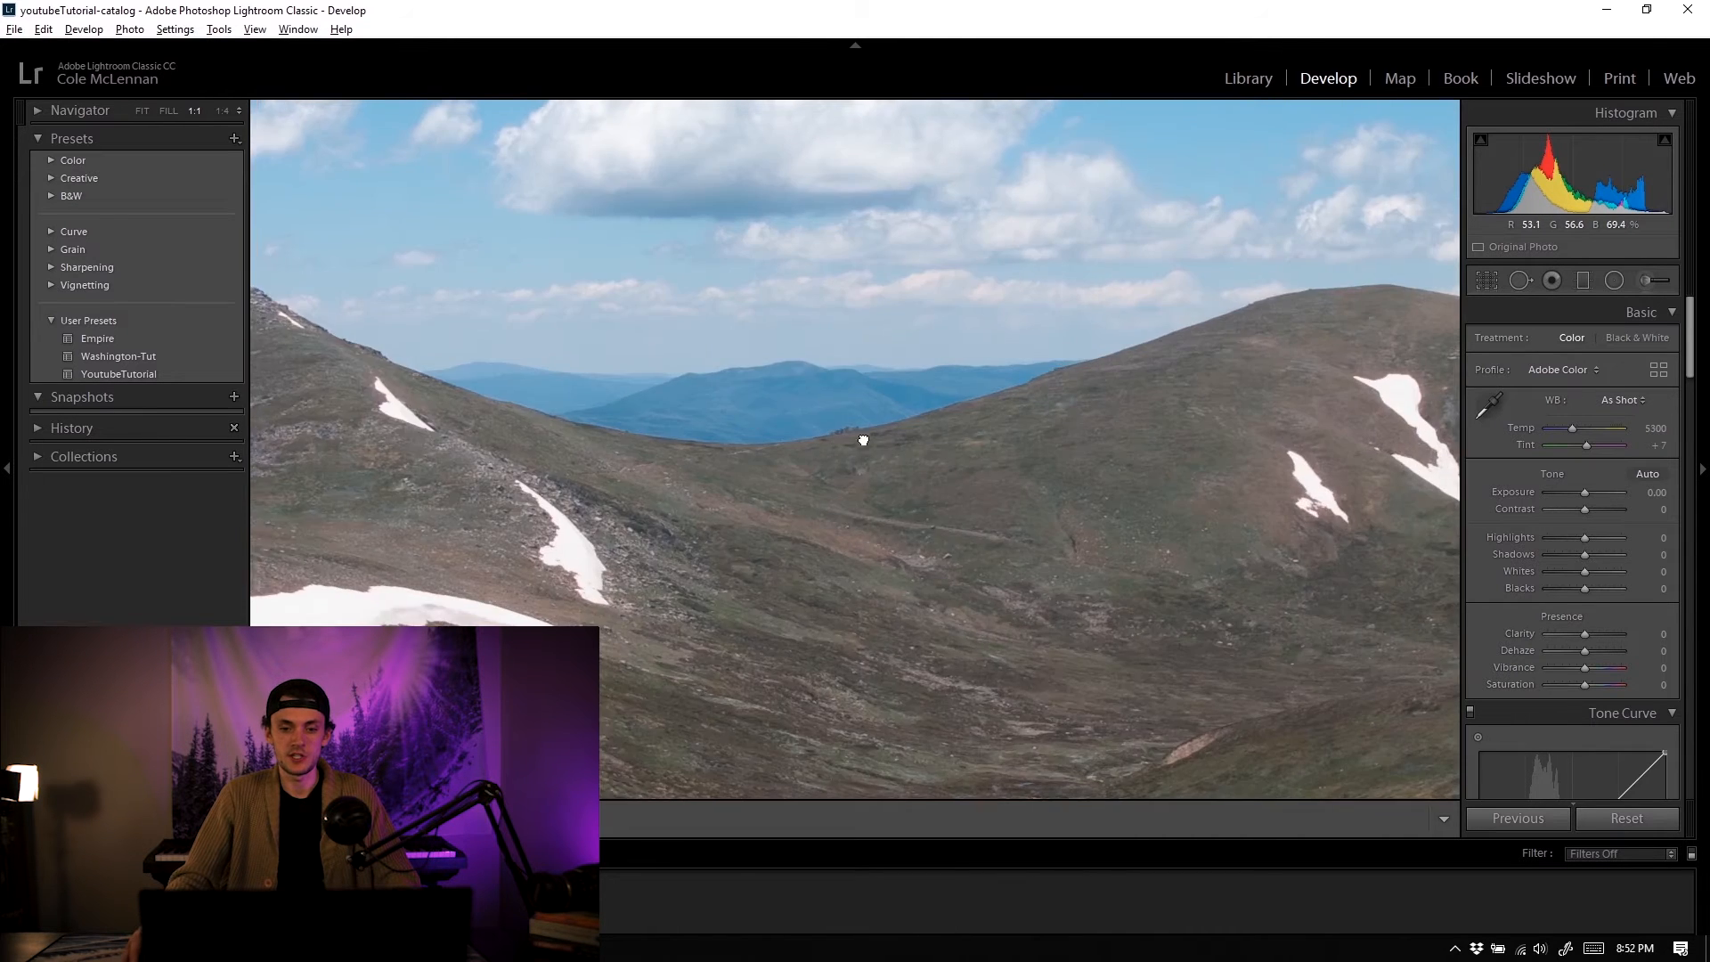
{"action": "left_click", "coordinate": [977, 449]}
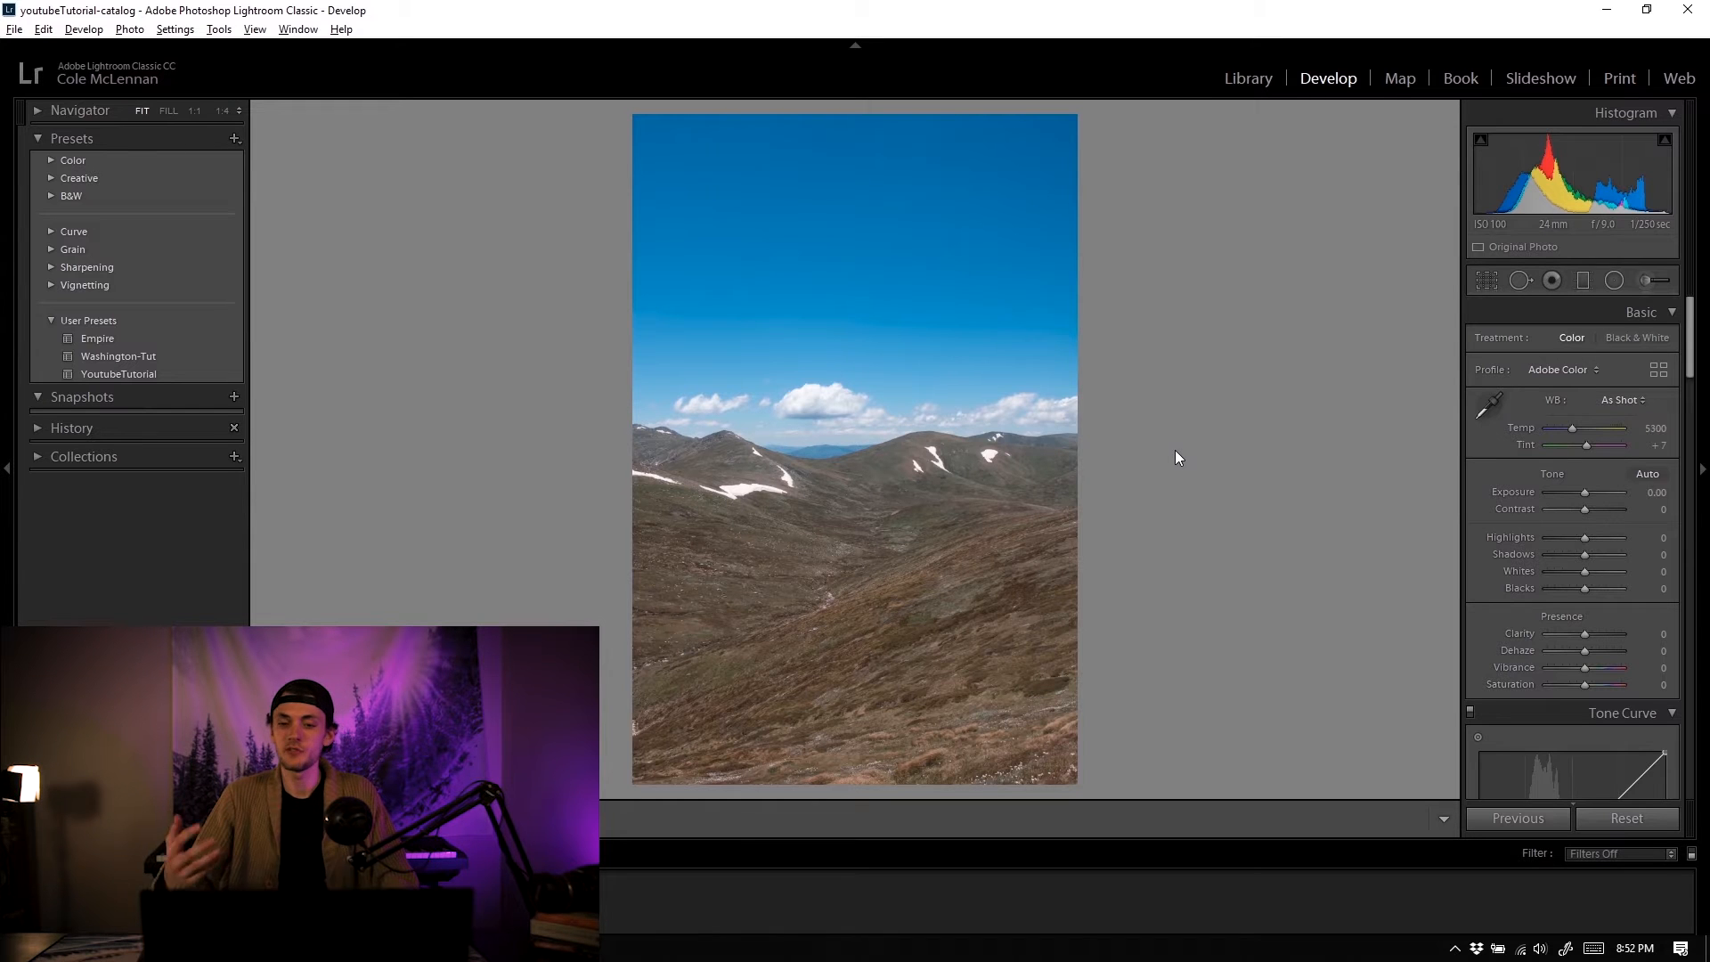
Step: Set Temp 5500, Tint +8, Exposure +0.12, Contrast +40, Highlights −31, Shadows +9, Whites +45, Blacks −25, Clarity +29, Dehaze +6, Vibrance +34 and Saturation −5
{"action": "key", "text": "F5"}
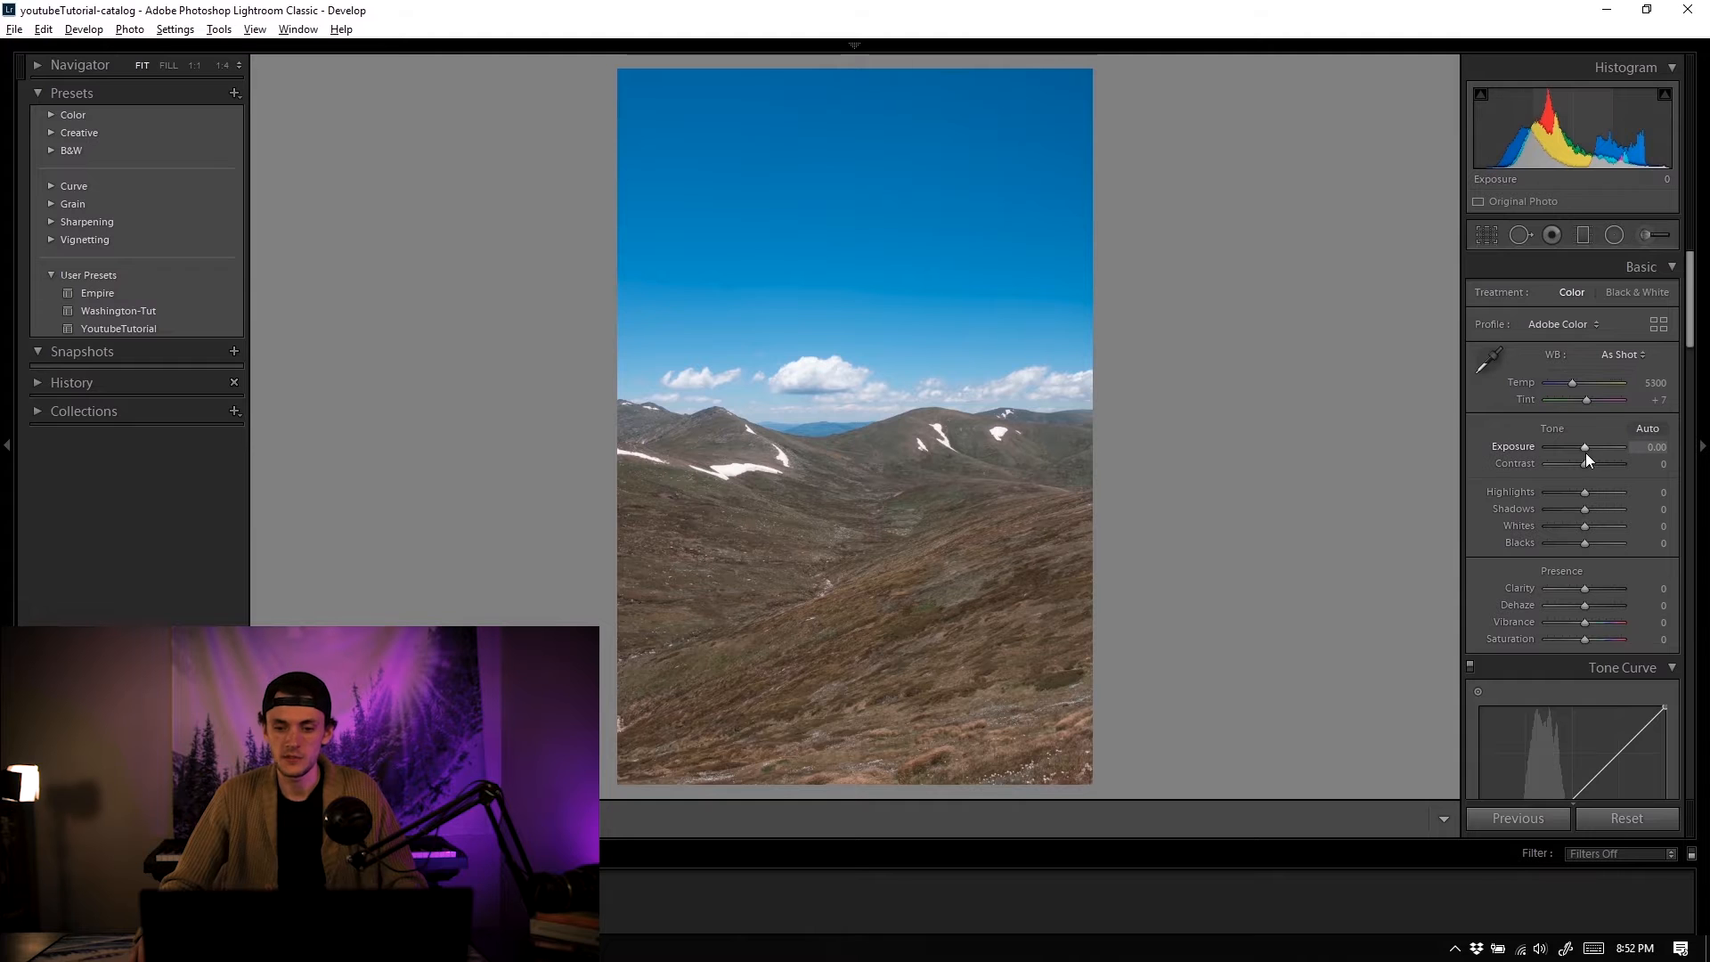
{"action": "left_click_drag", "start_coordinate": [1585, 447], "coordinate": [1603, 465]}
{"action": "left_click_drag", "start_coordinate": [1571, 382], "coordinate": [1661, 407]}
{"action": "left_click_drag", "start_coordinate": [1657, 492], "coordinate": [1651, 639]}
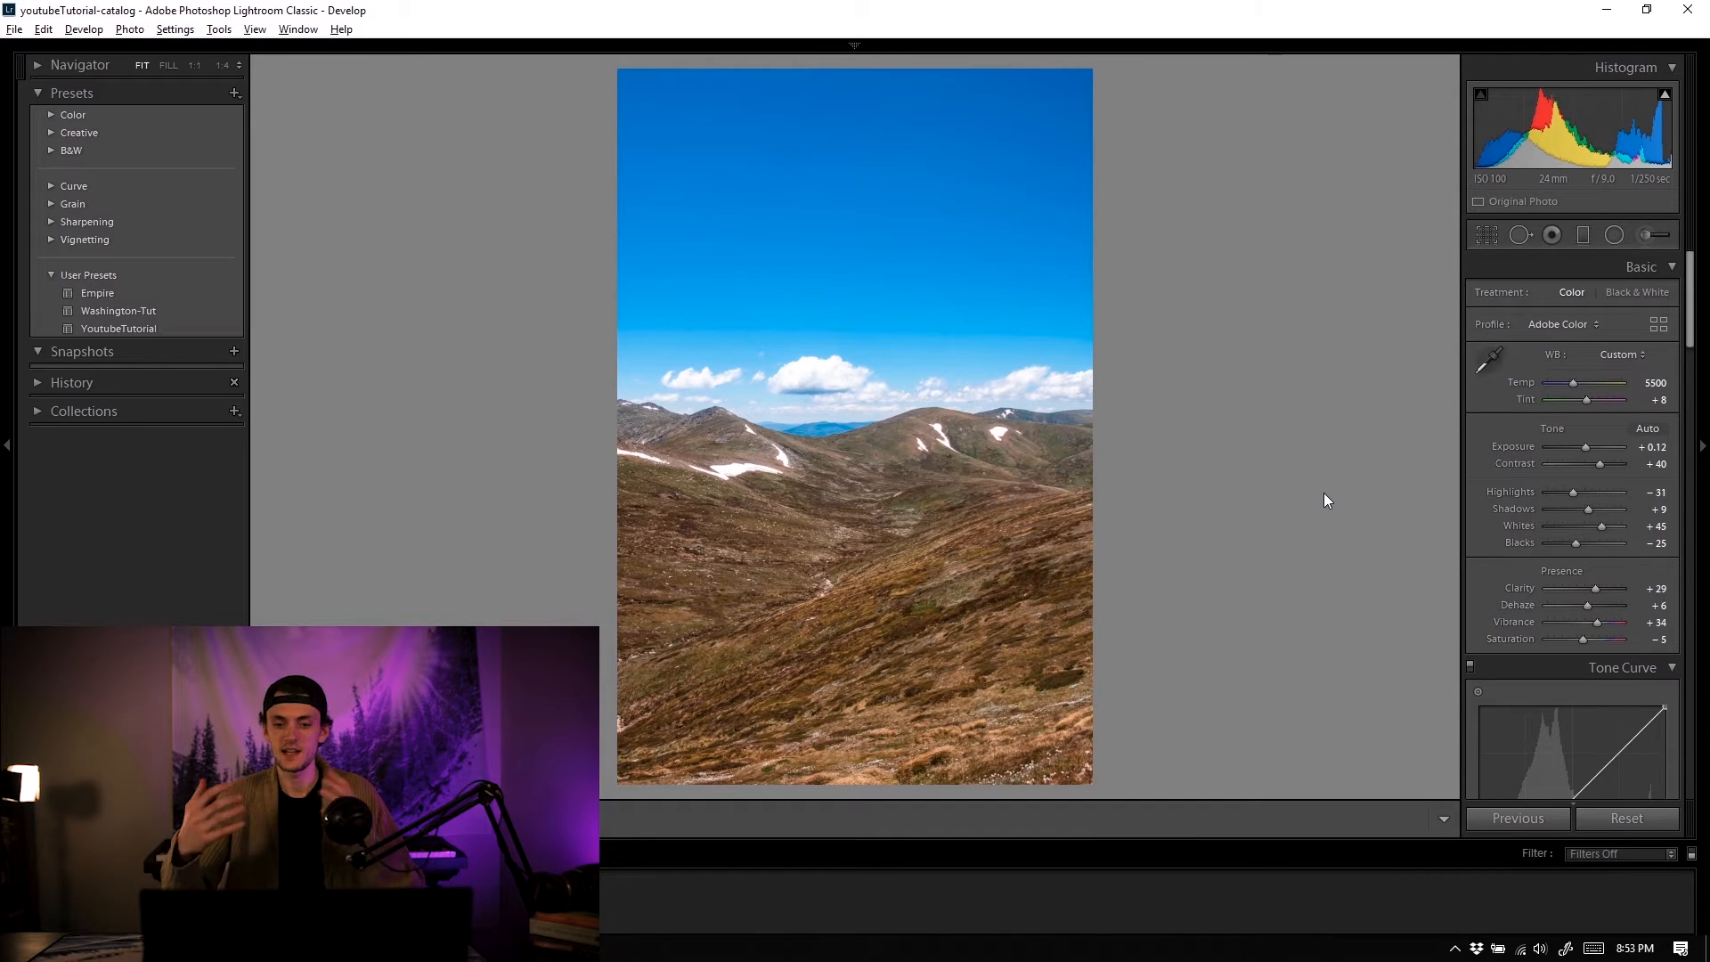
Step: Reset all adjustments to inspect the unedited hillside at 1:1, and undo the reset
{"action": "left_click", "coordinate": [1606, 814]}
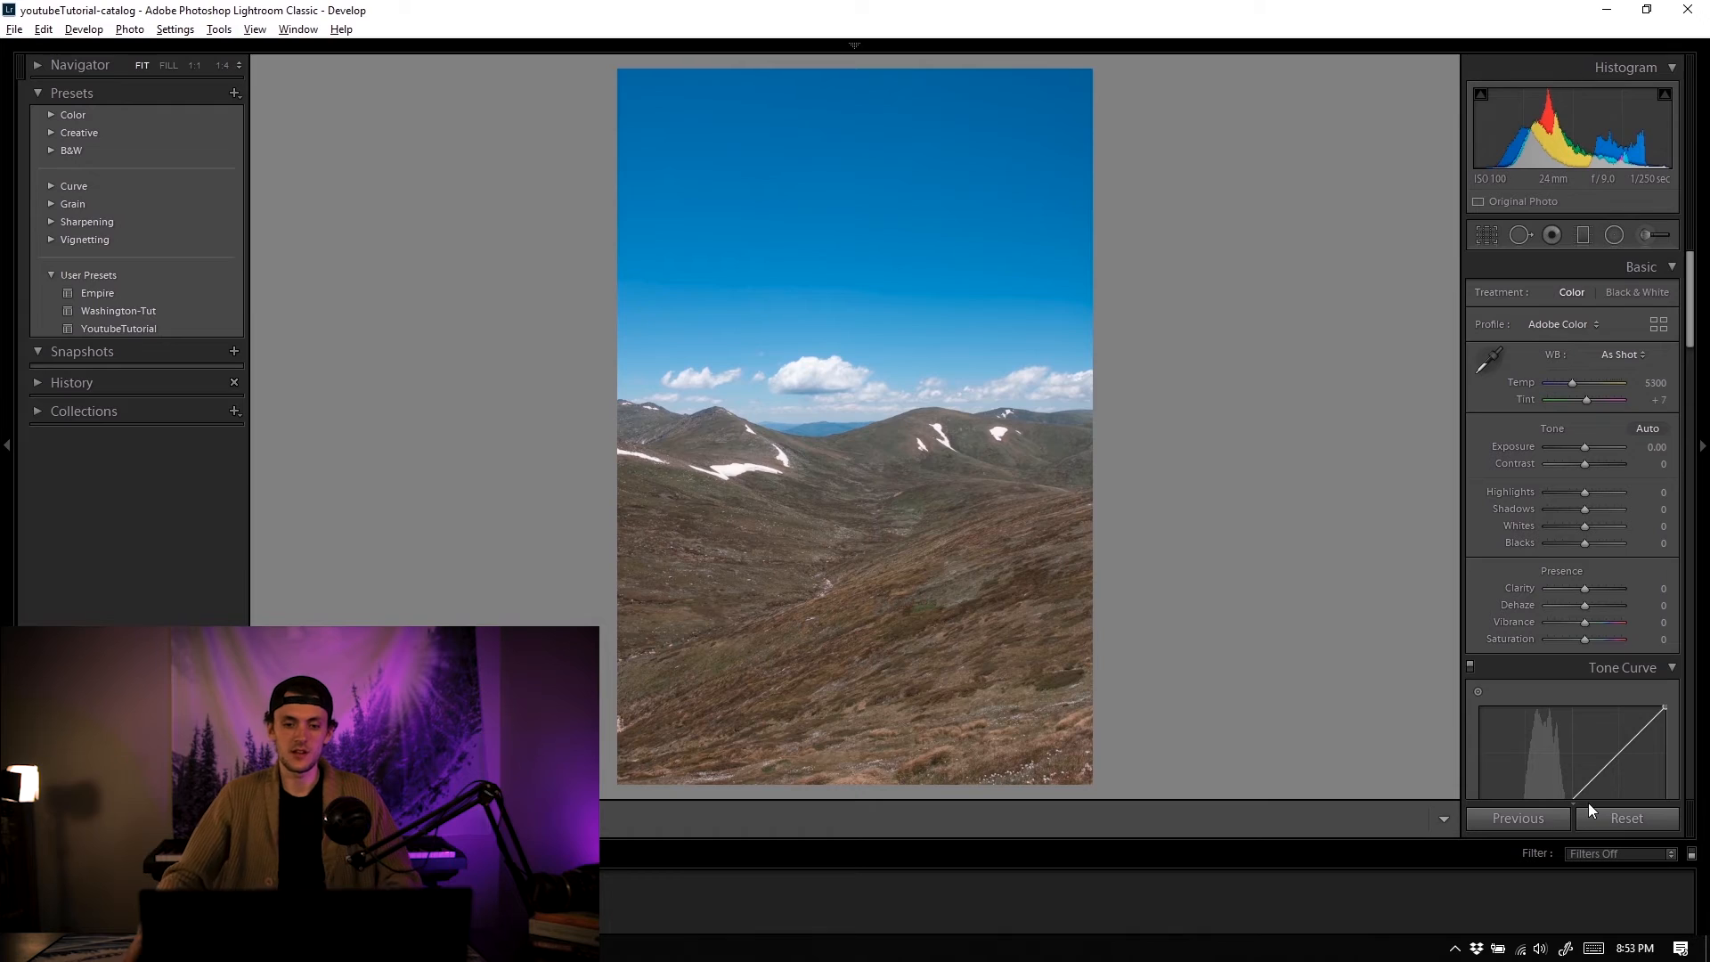
{"action": "left_click", "coordinate": [1099, 618]}
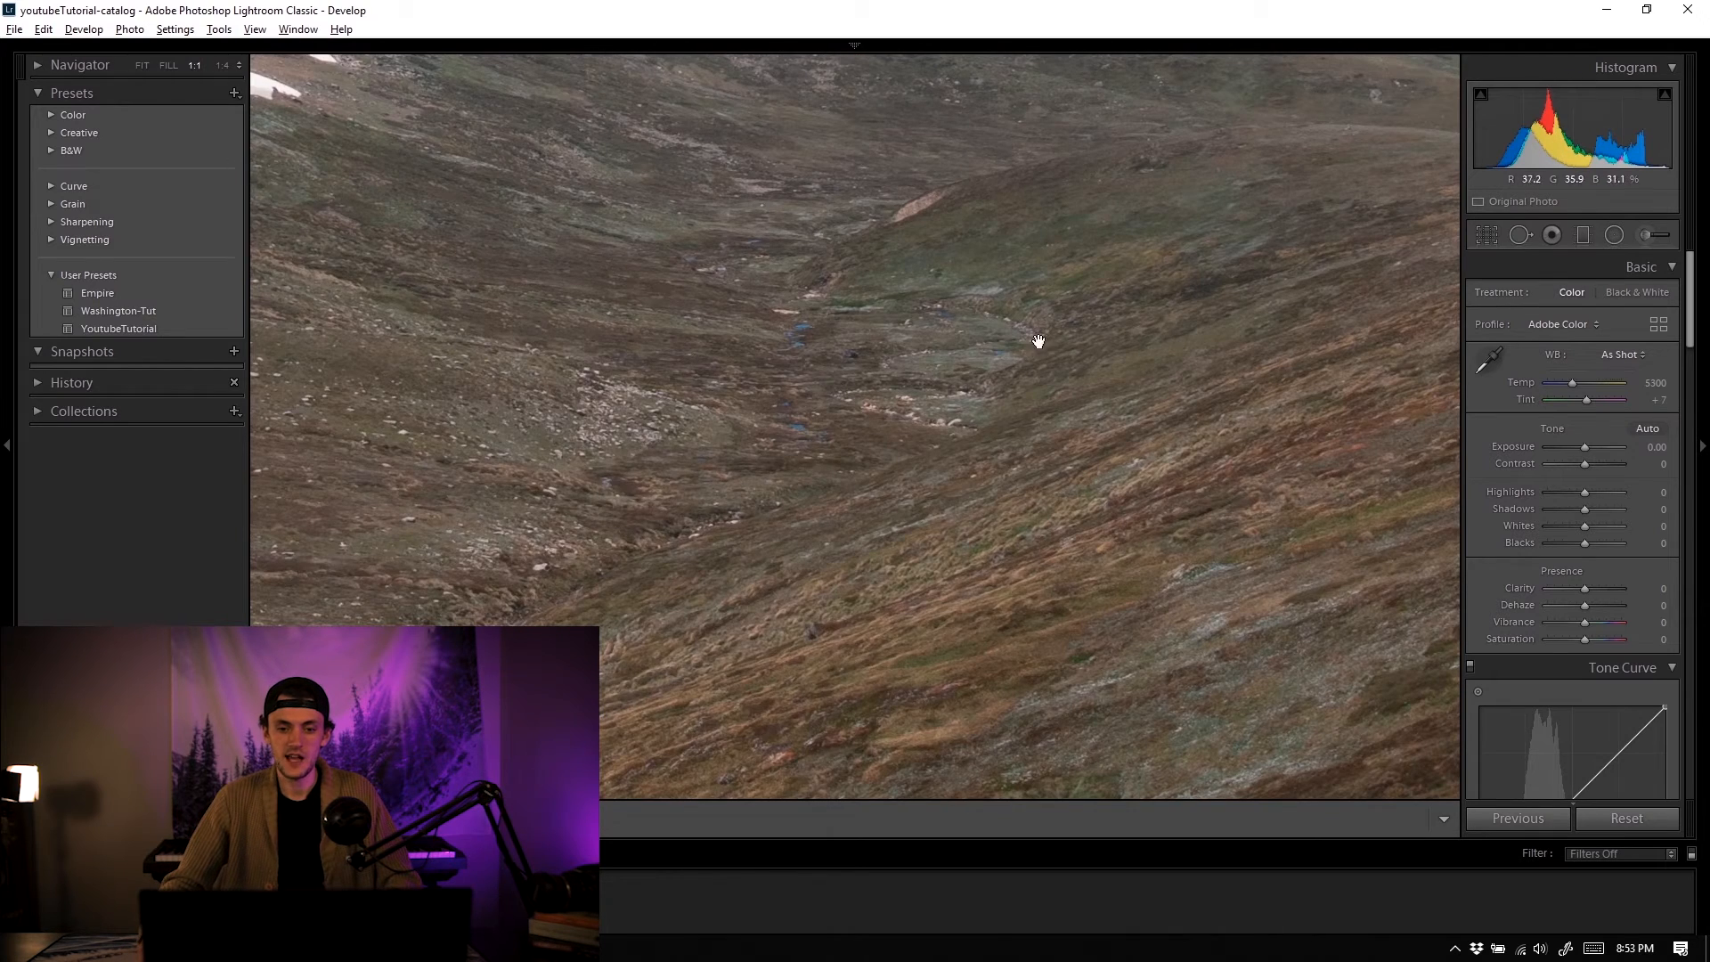
{"action": "left_click", "coordinate": [981, 211]}
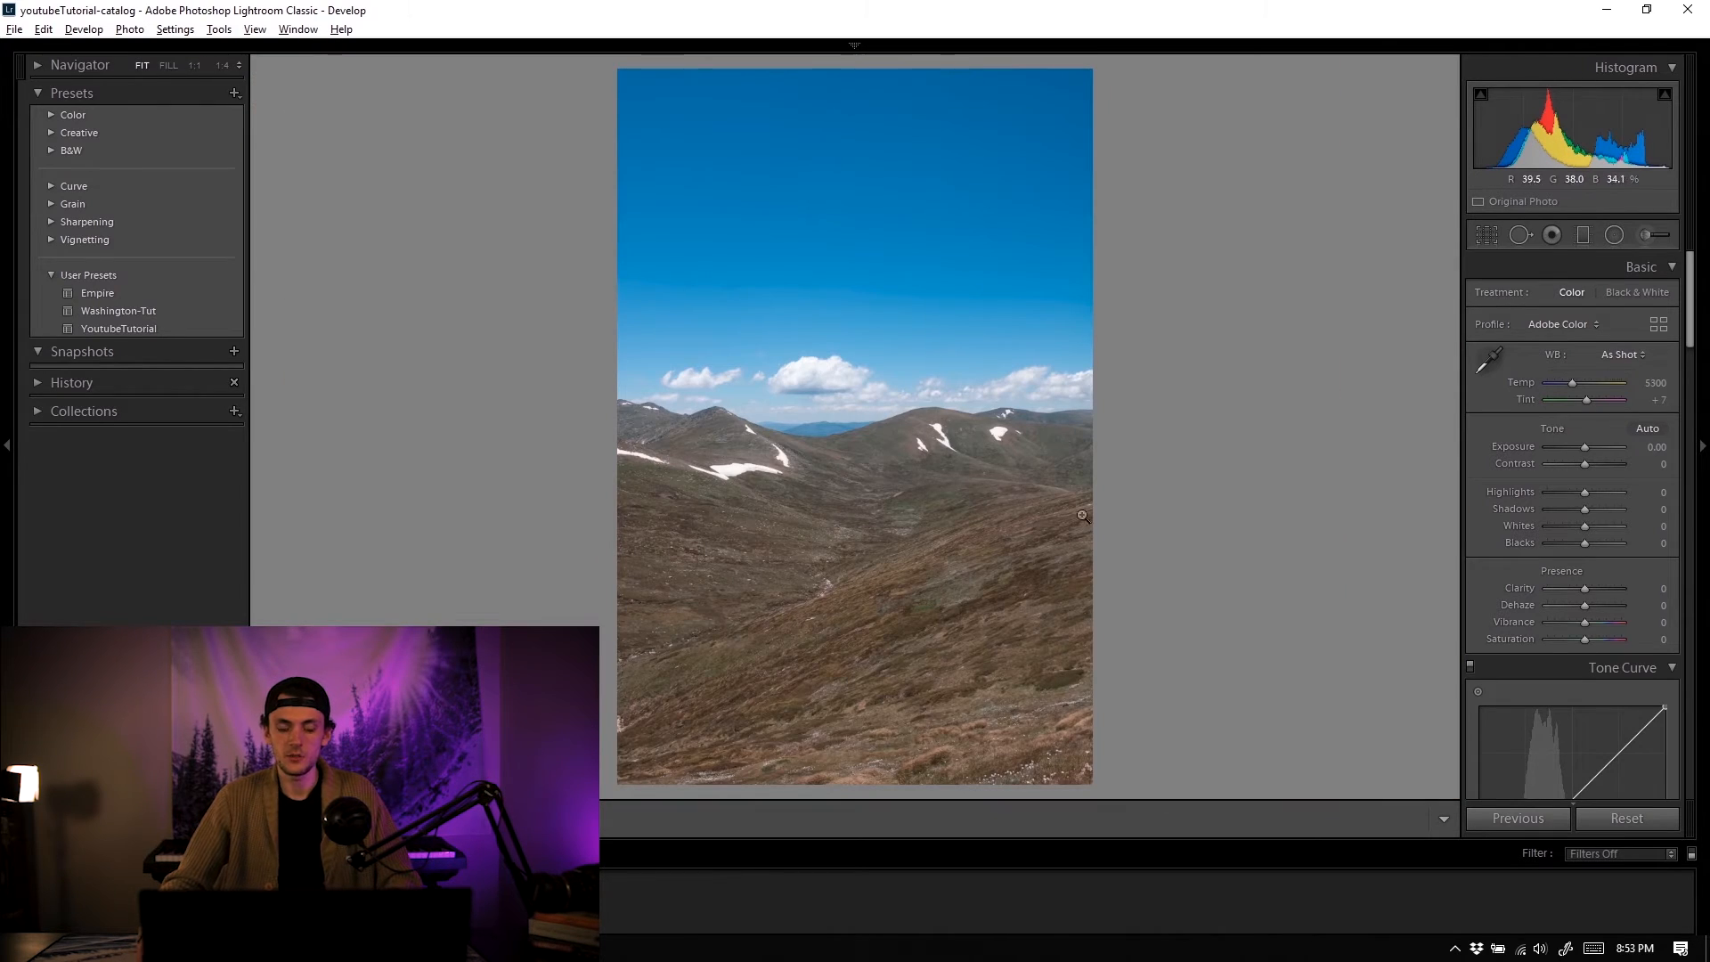
{"action": "key", "text": "ctrl+z"}
{"action": "left_click_drag", "start_coordinate": [900, 499], "coordinate": [993, 641]}
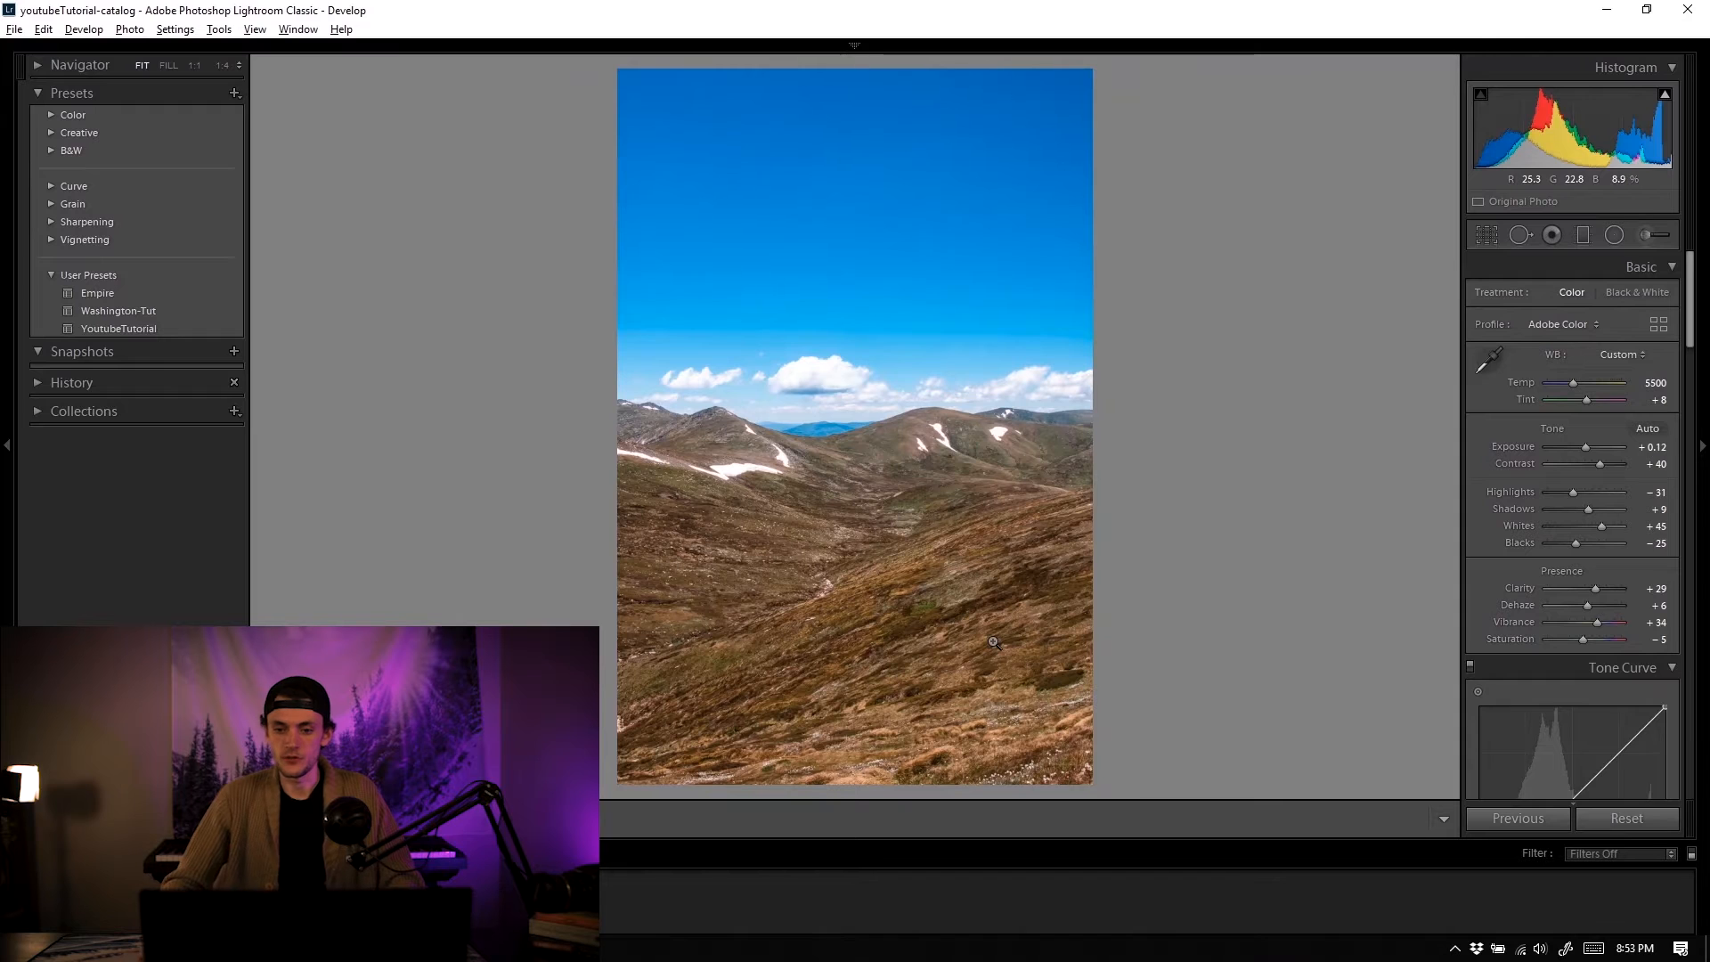
Step: Add shadow, midtone and highlight points to the RGB tone curve, lowering the shadows and raising the highlights into a gentle S-curve
{"action": "scroll", "coordinate": [1687, 489], "scroll_direction": "down", "scroll_amount": 3}
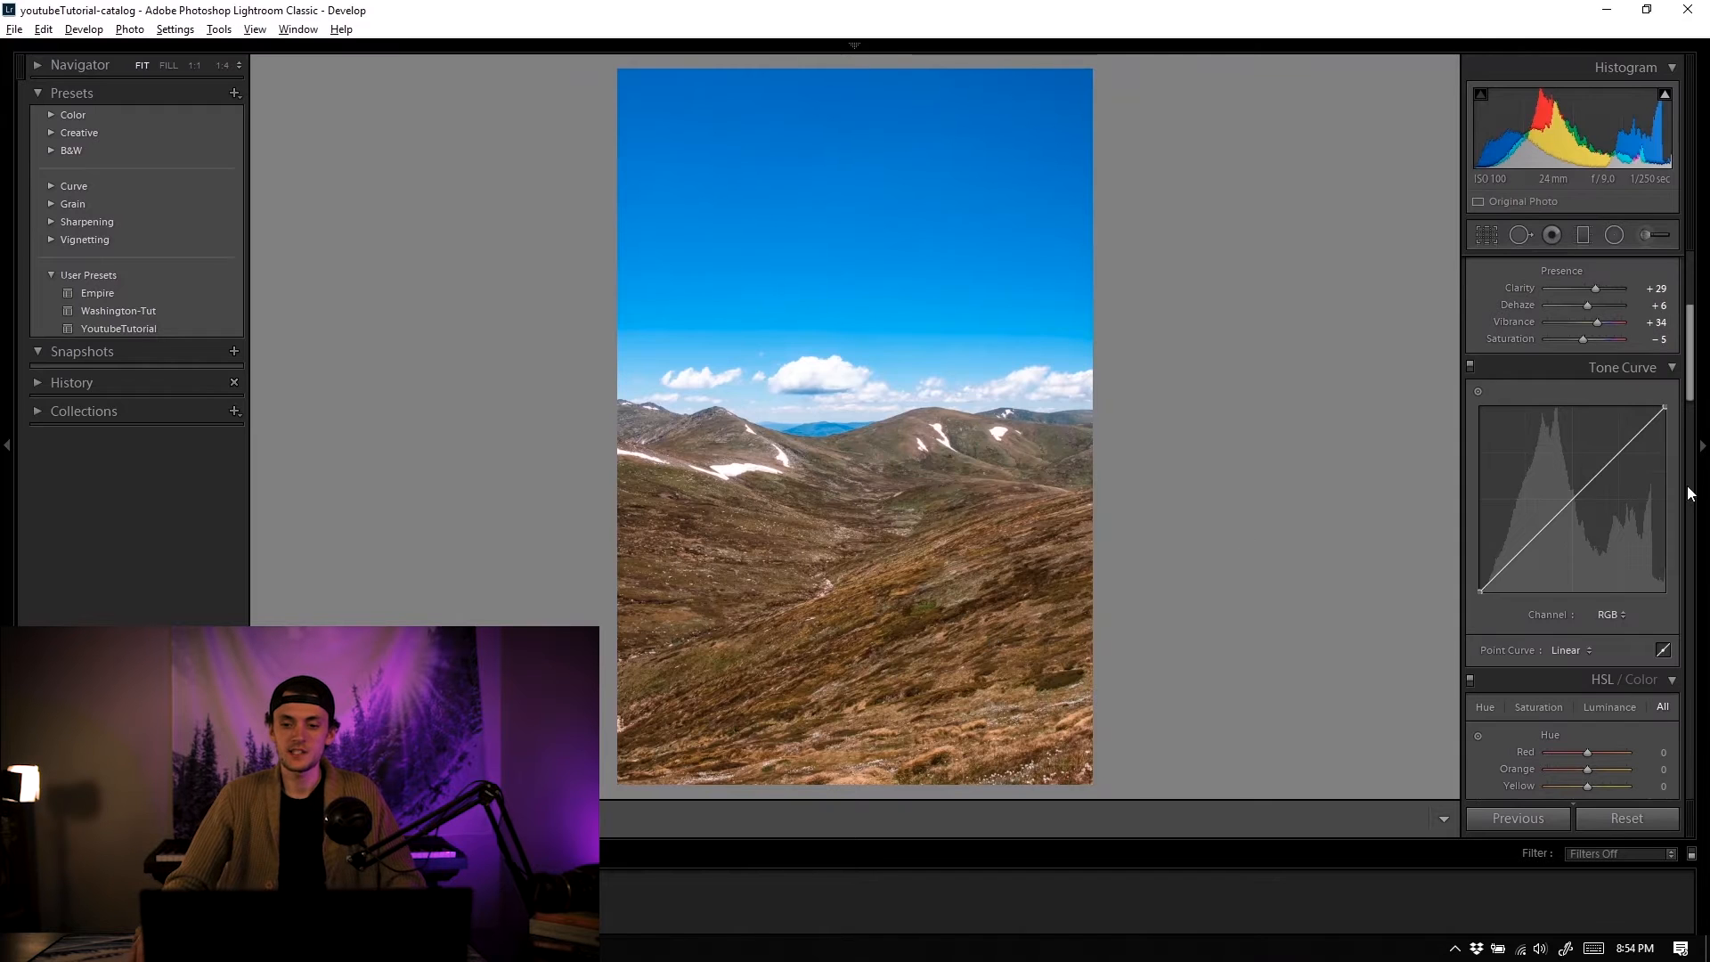
{"action": "left_click", "coordinate": [1619, 454]}
{"action": "left_click", "coordinate": [1573, 497]}
{"action": "left_click", "coordinate": [1519, 552]}
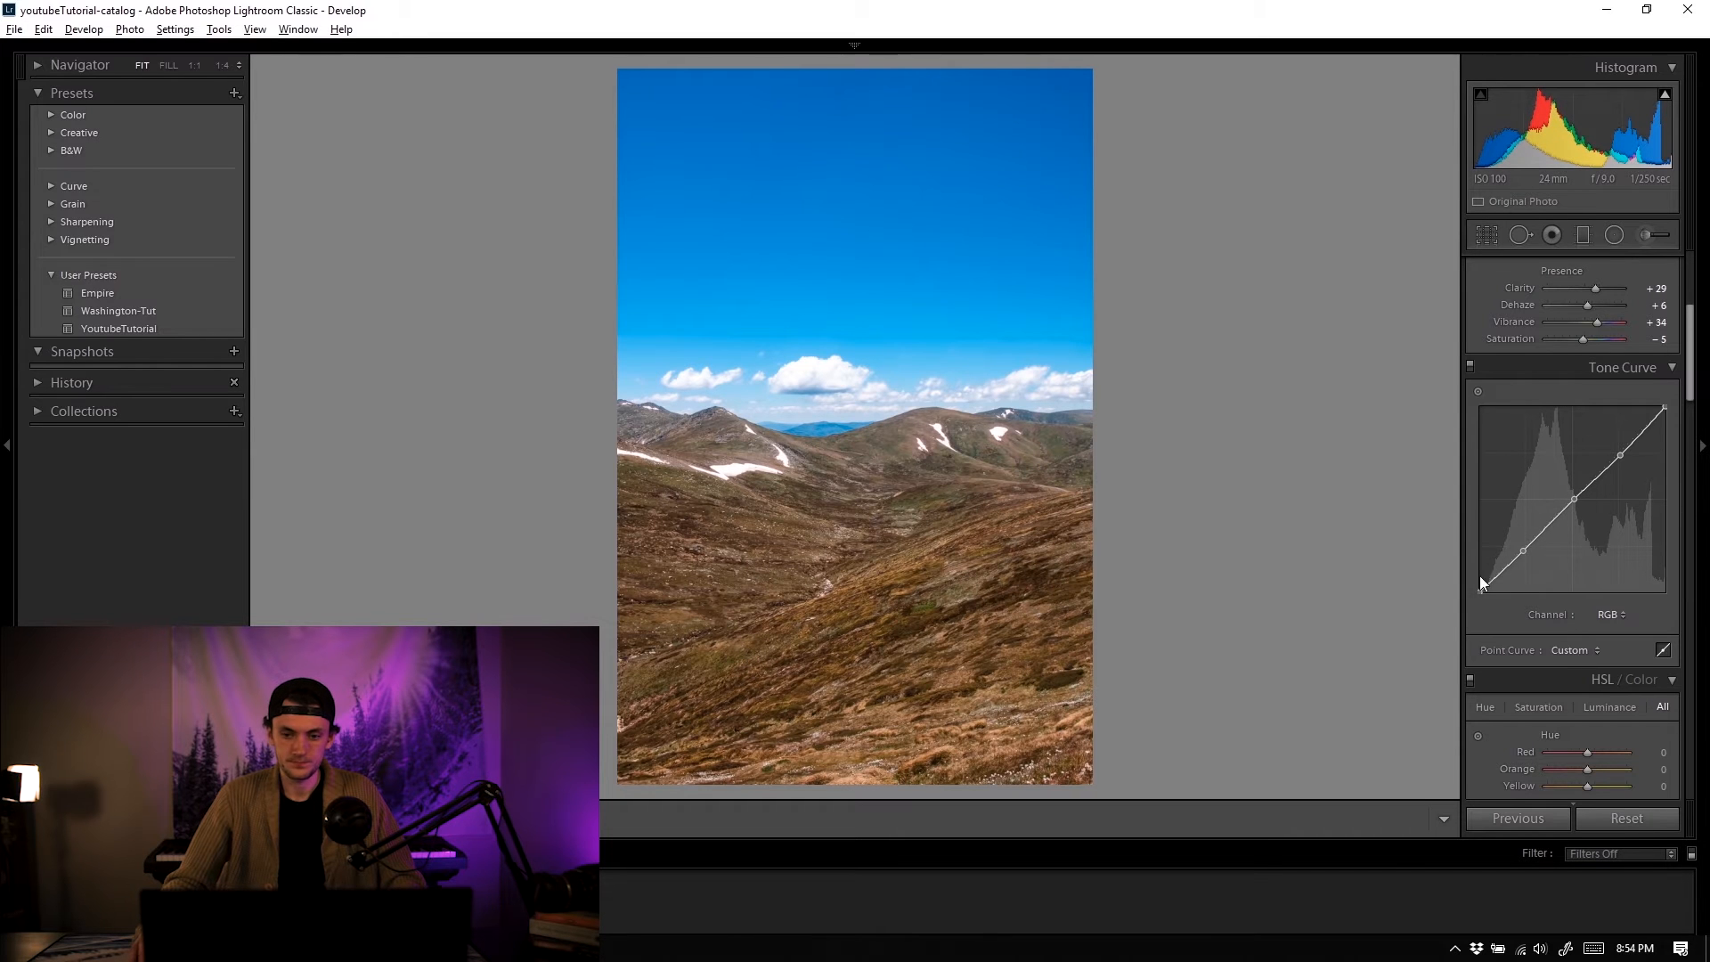
{"action": "left_click_drag", "start_coordinate": [1525, 552], "coordinate": [1522, 557]}
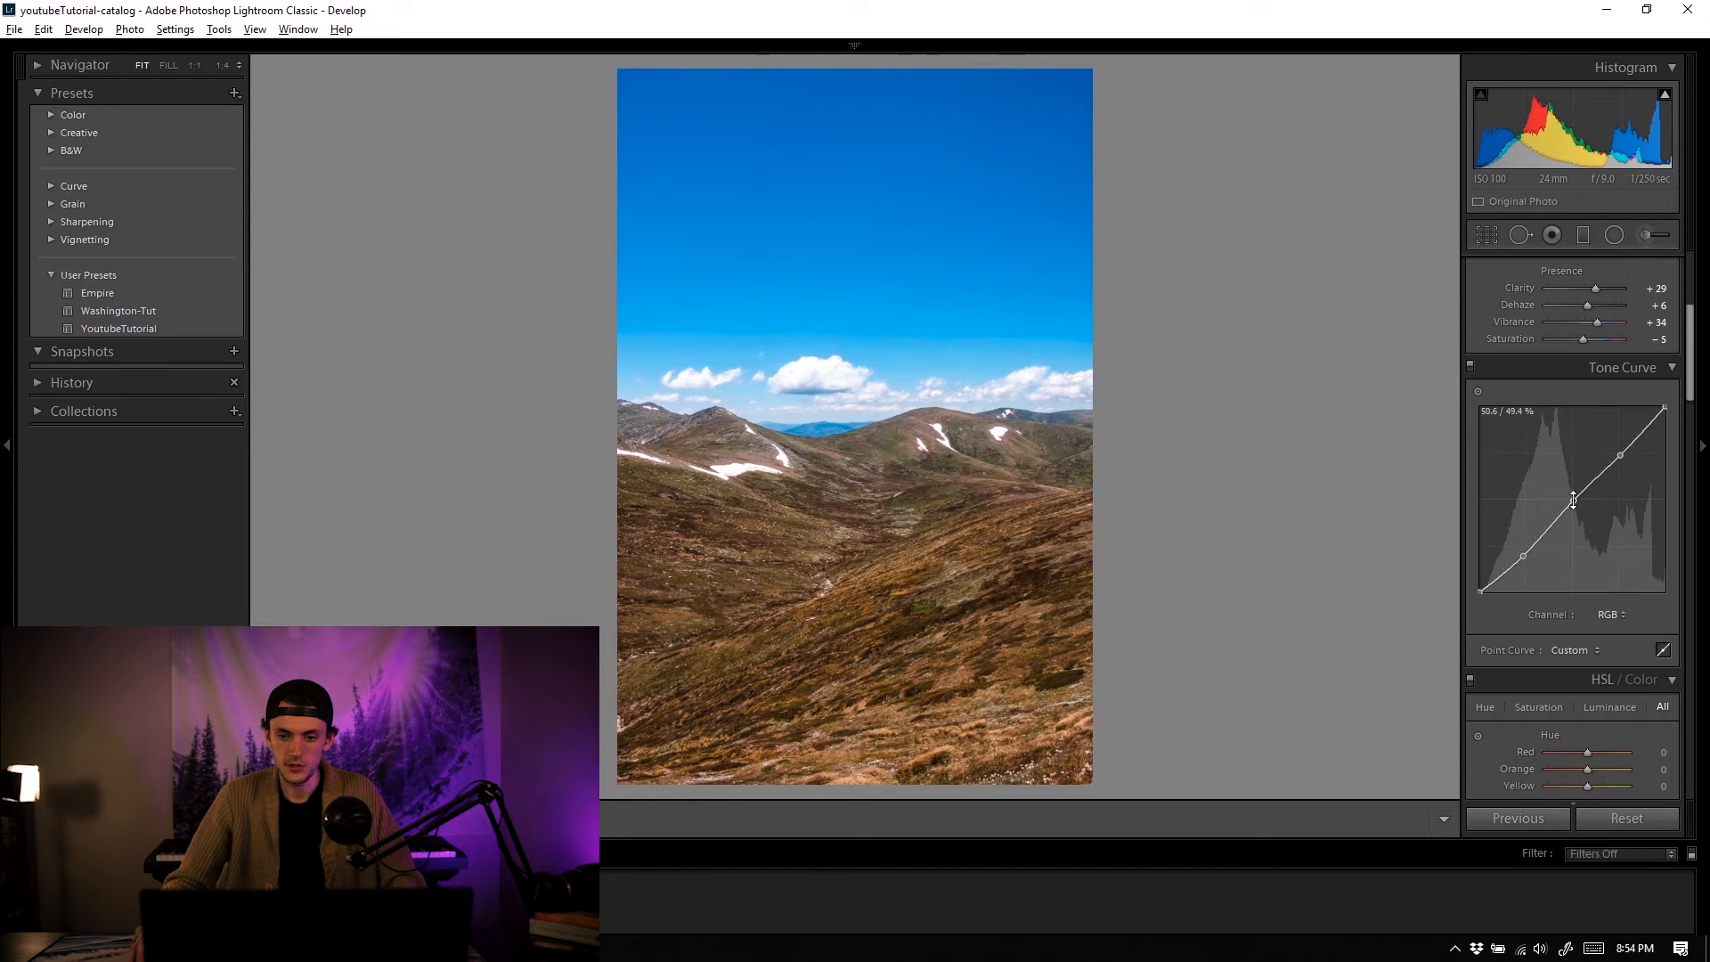
{"action": "left_click_drag", "start_coordinate": [1622, 454], "coordinate": [1619, 446]}
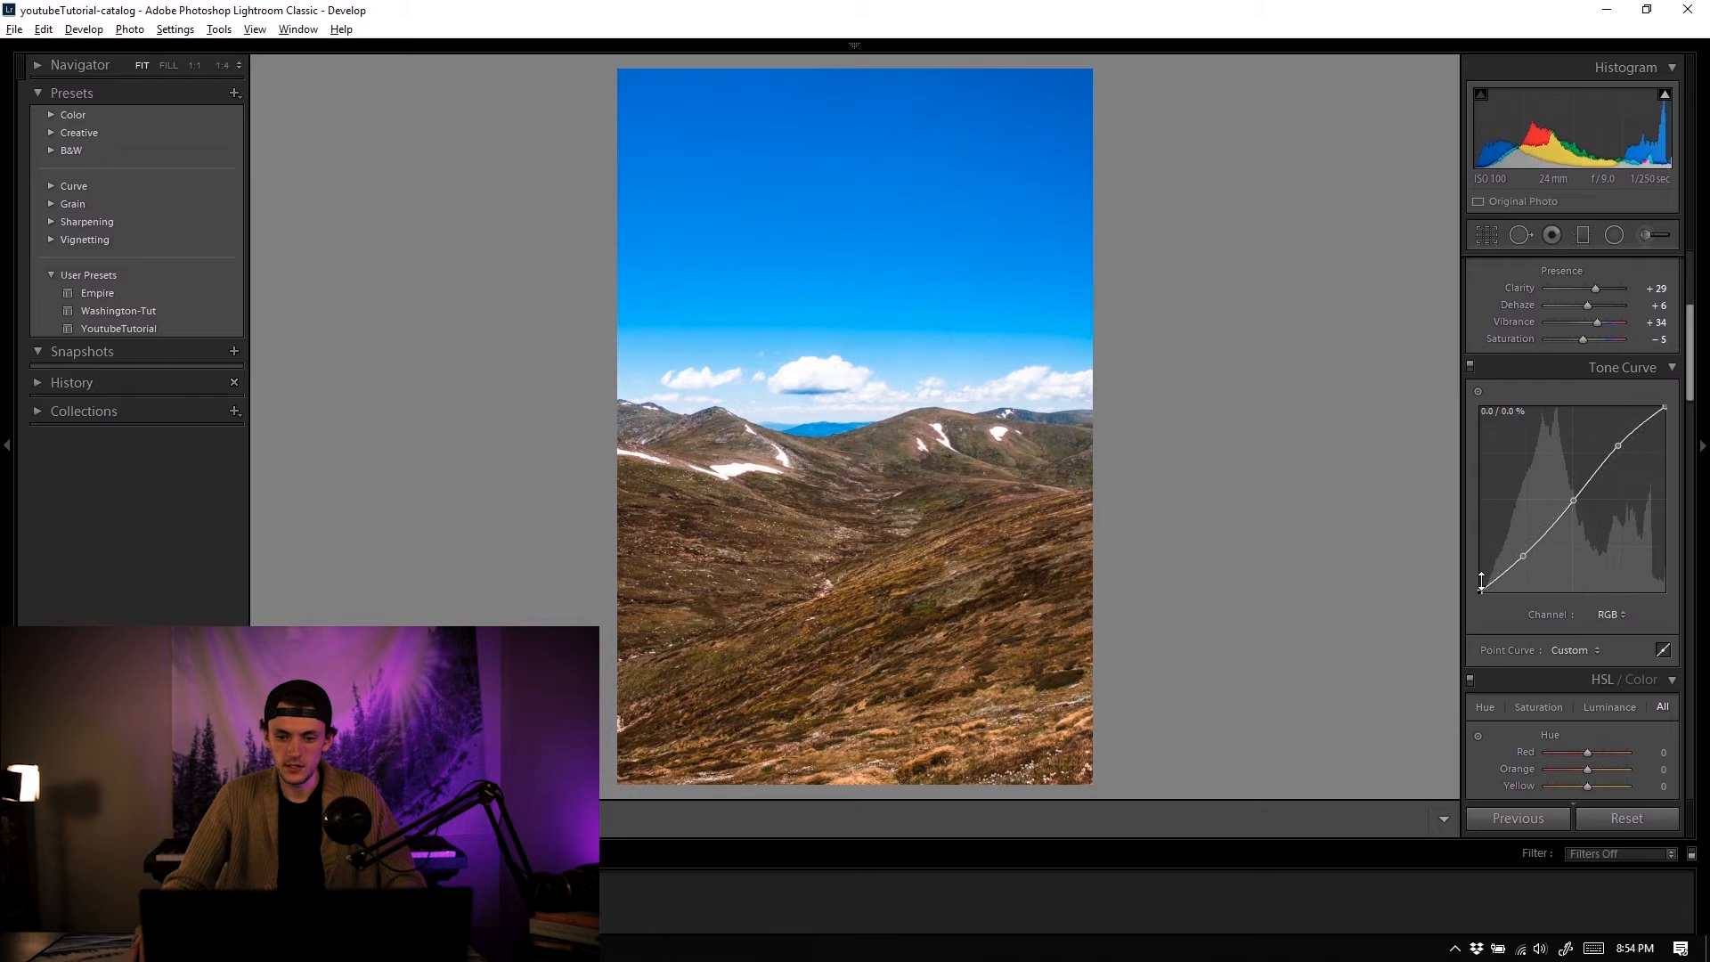
Step: Lift the tone curve's black end into a flat fade, fine-tune its shadow and midtone points, and check the hillside up close
{"action": "left_click_drag", "start_coordinate": [1482, 591], "coordinate": [1504, 577]}
{"action": "left_click_drag", "start_coordinate": [1504, 578], "coordinate": [1522, 559]}
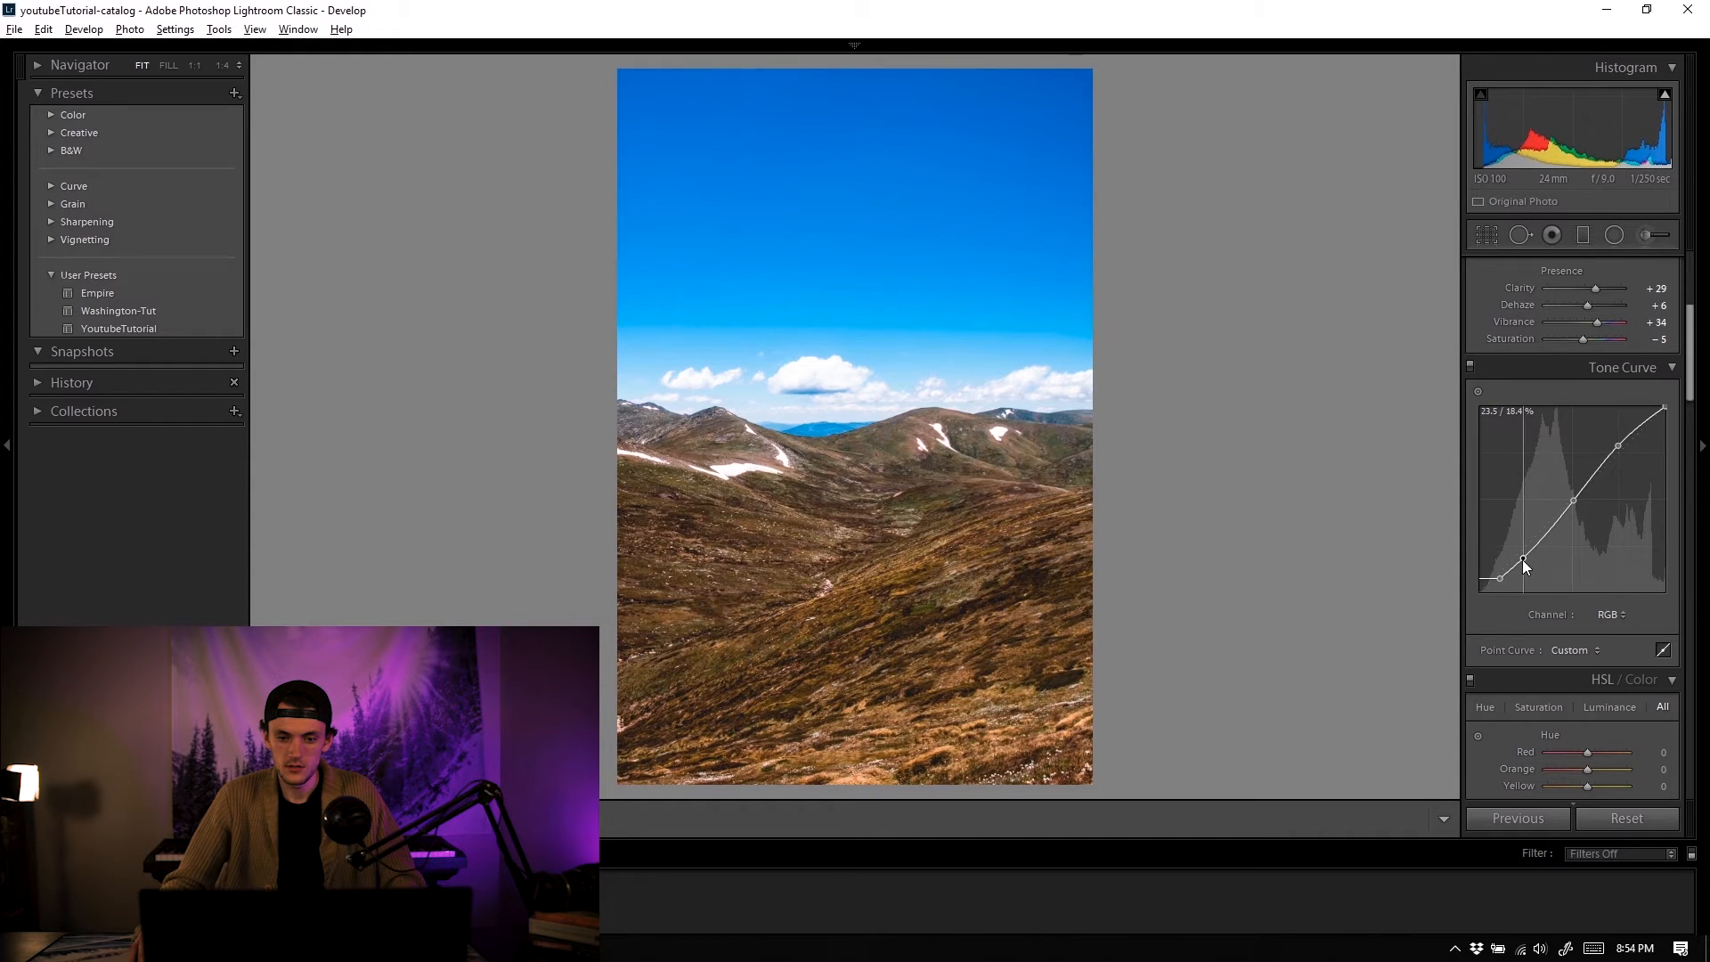
{"action": "left_click_drag", "start_coordinate": [1574, 501], "coordinate": [1569, 504]}
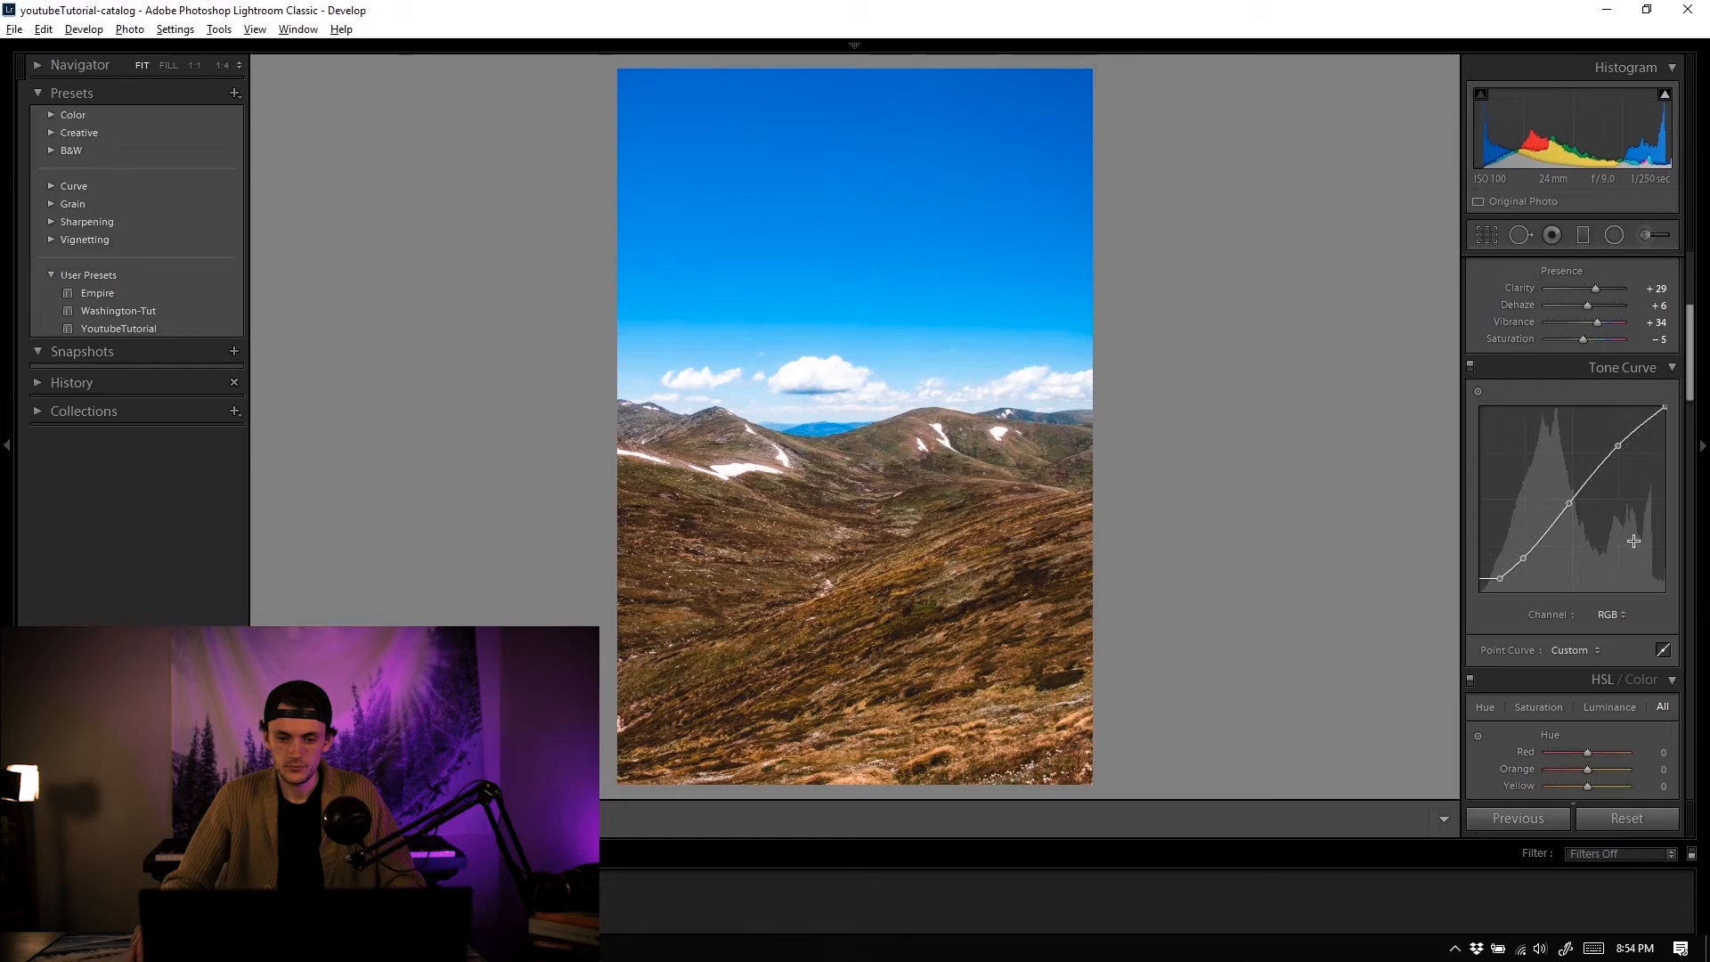
{"action": "left_click_drag", "start_coordinate": [1096, 503], "coordinate": [1068, 367]}
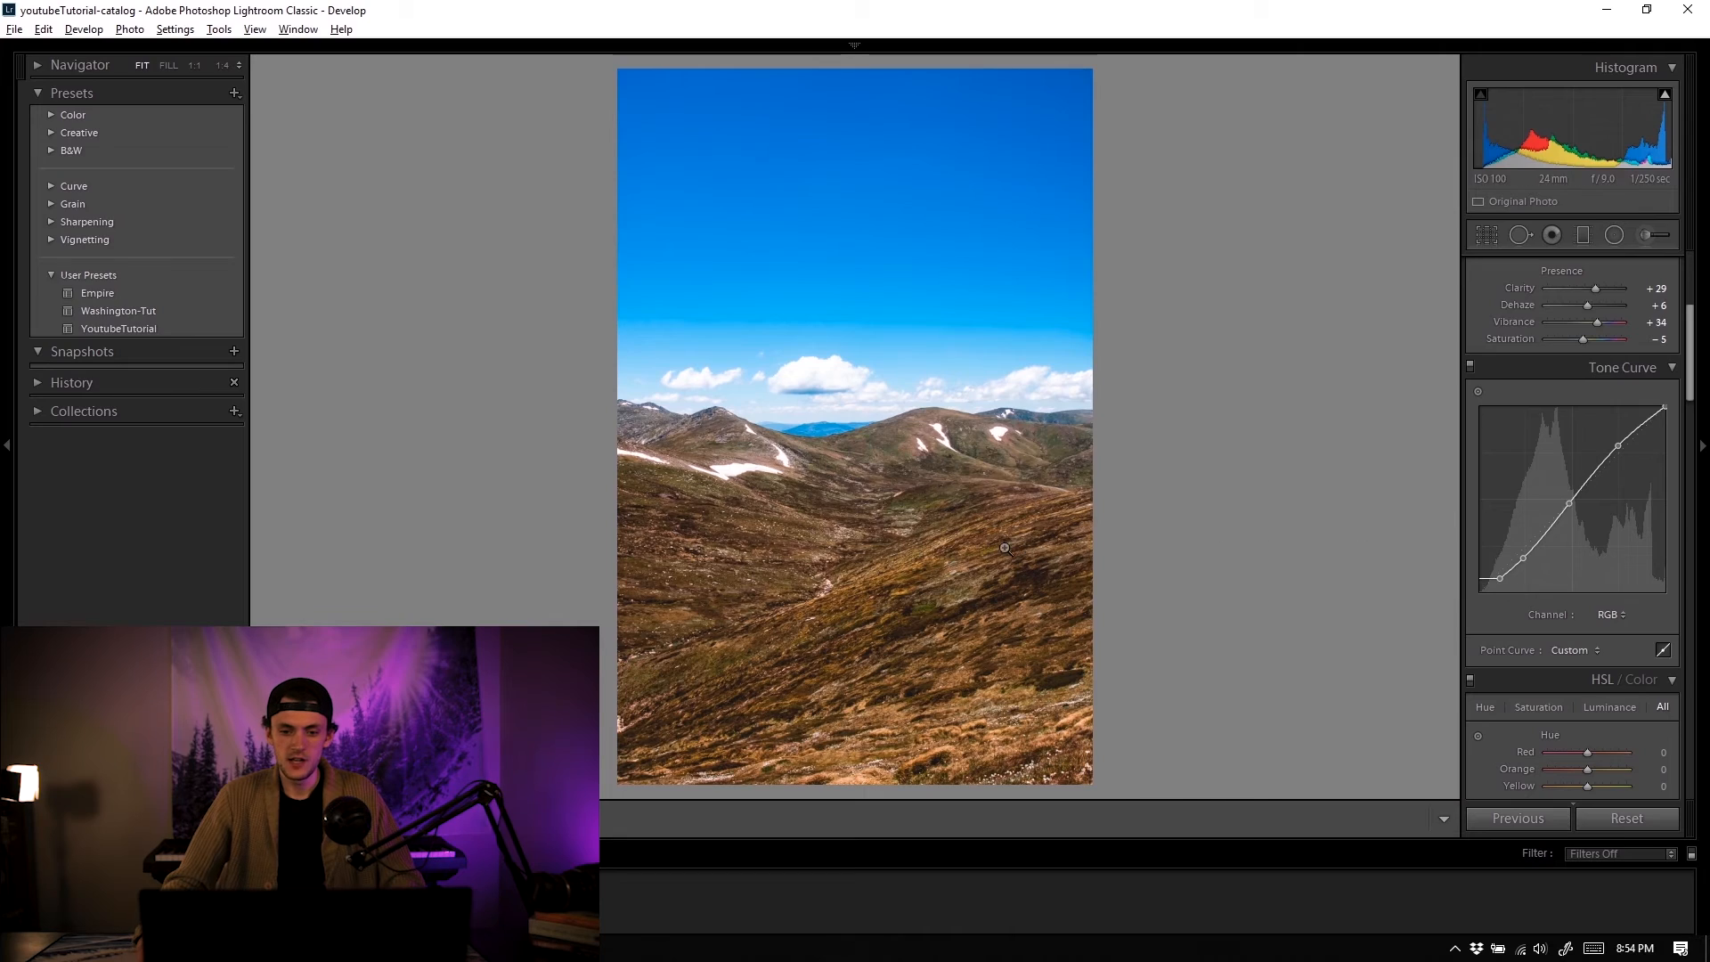
{"action": "left_click", "coordinate": [1056, 615]}
{"action": "left_click_drag", "start_coordinate": [1424, 584], "coordinate": [1184, 659]}
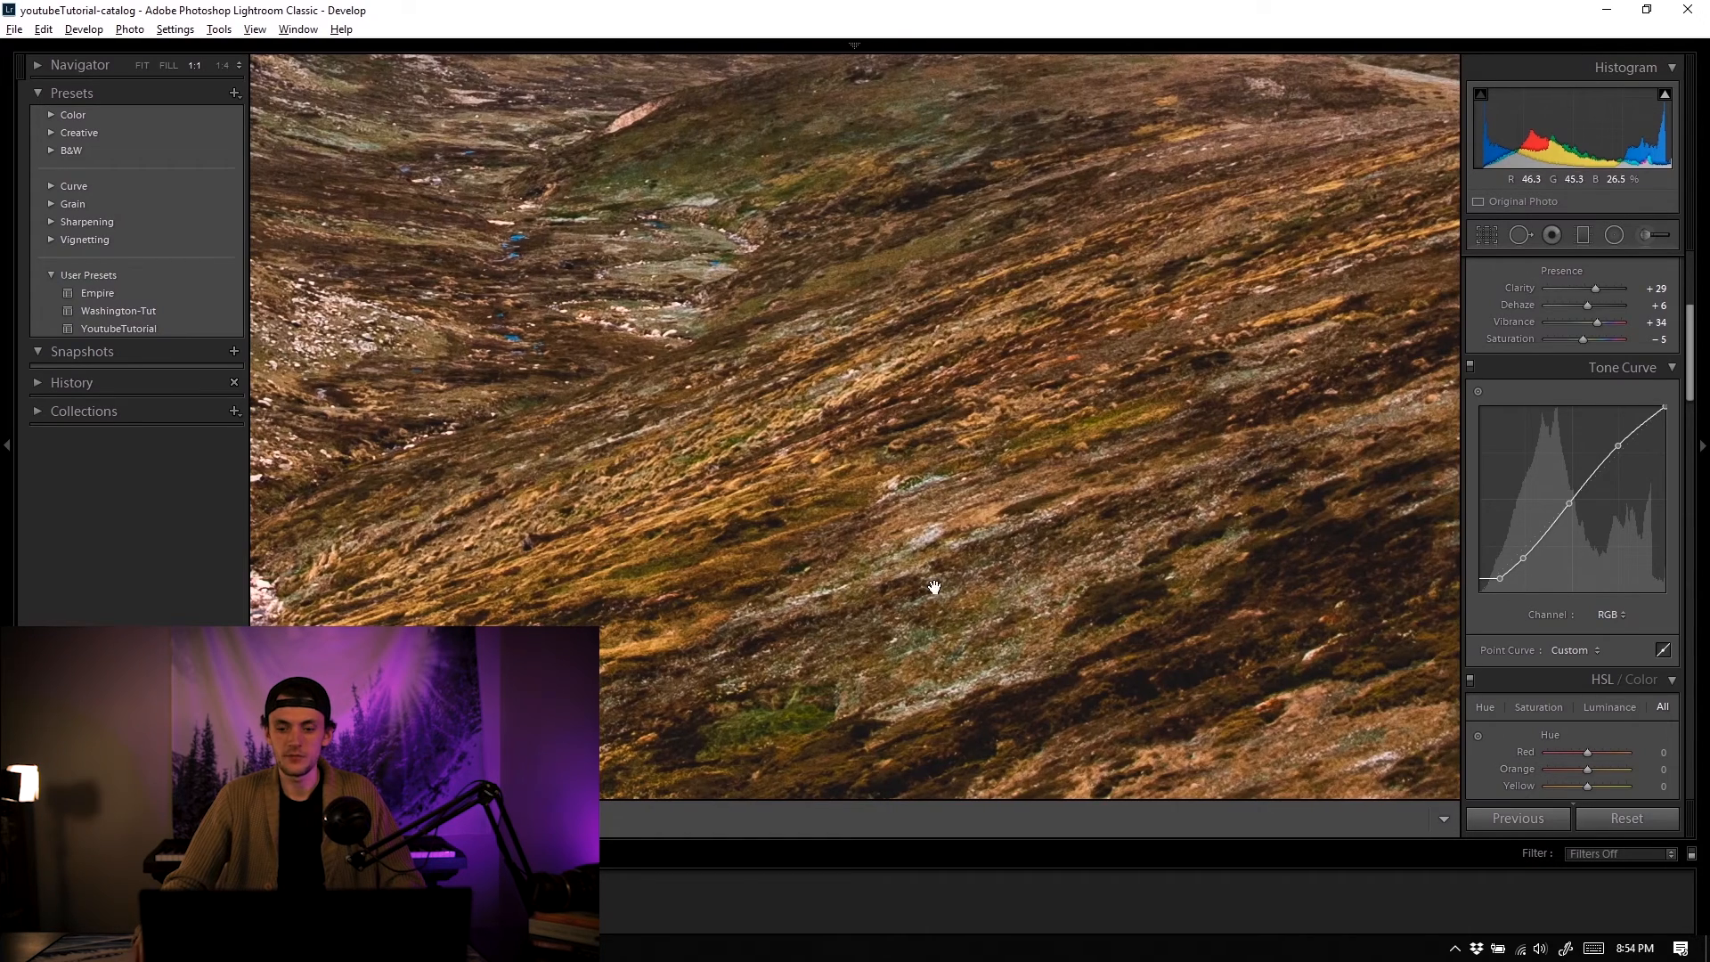
{"action": "left_click", "coordinate": [1015, 454]}
Step: Set the HSL hue values to Orange −33, Yellow +31, Aqua −71, Blue −9 and Purple +100, with Green at 0
{"action": "scroll", "coordinate": [1569, 484], "scroll_direction": "down", "scroll_amount": 3}
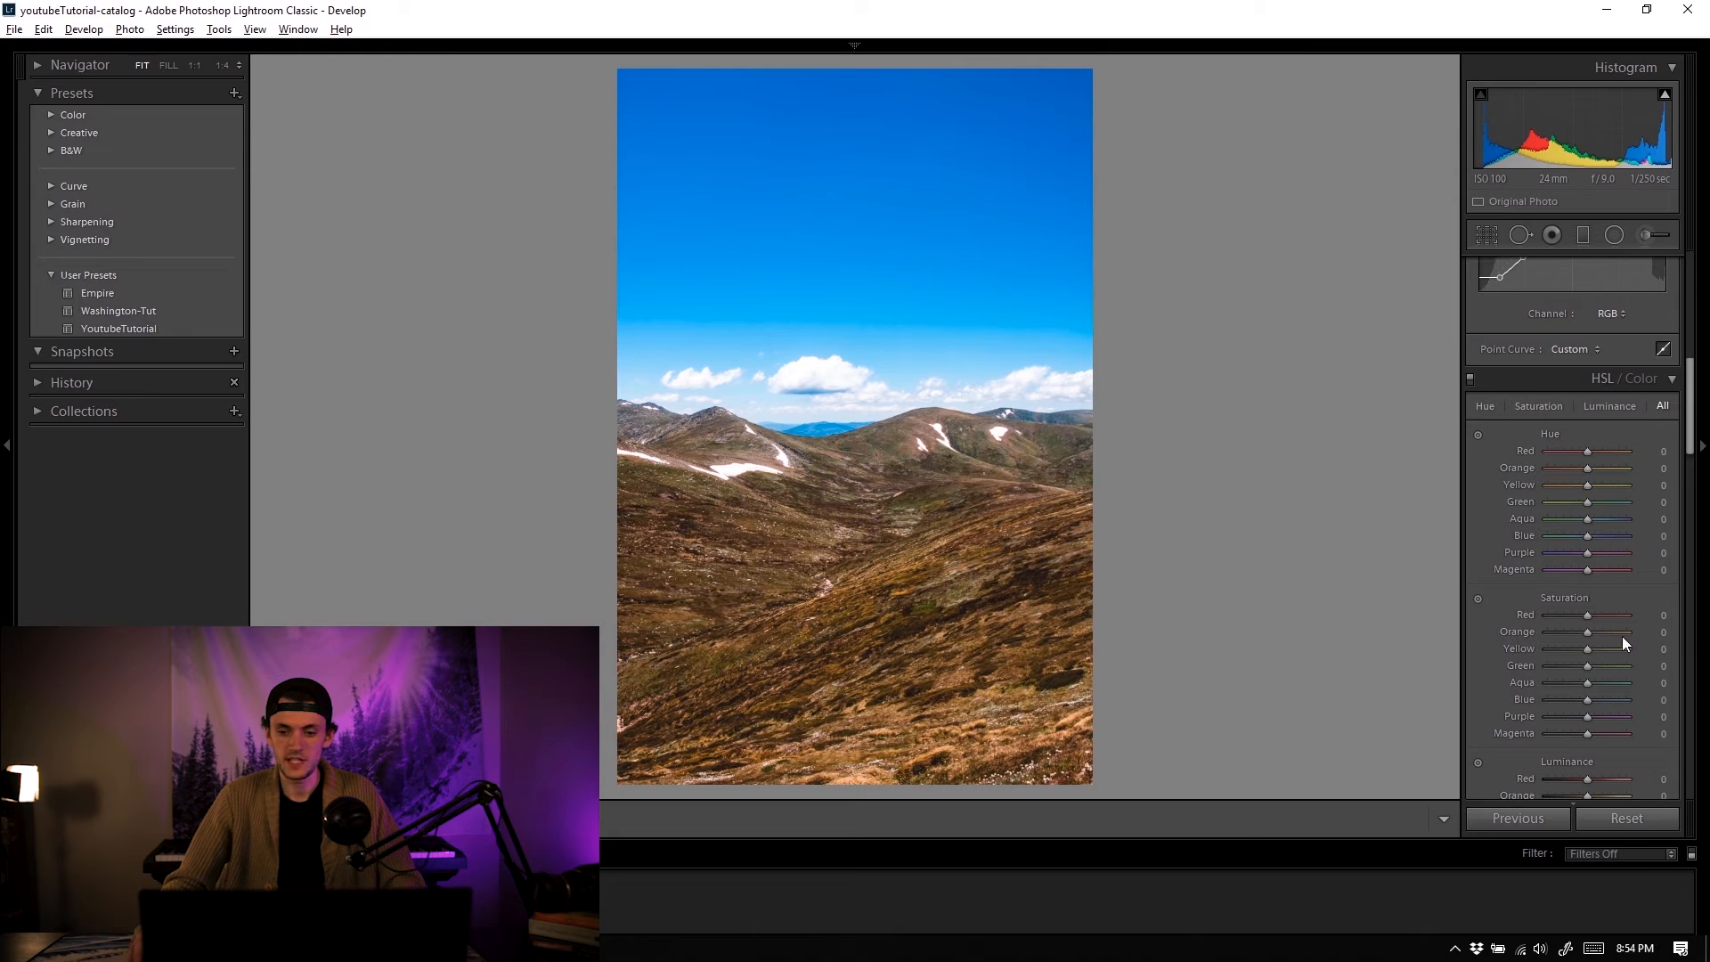
{"action": "scroll", "coordinate": [1537, 483], "scroll_direction": "down", "scroll_amount": 2}
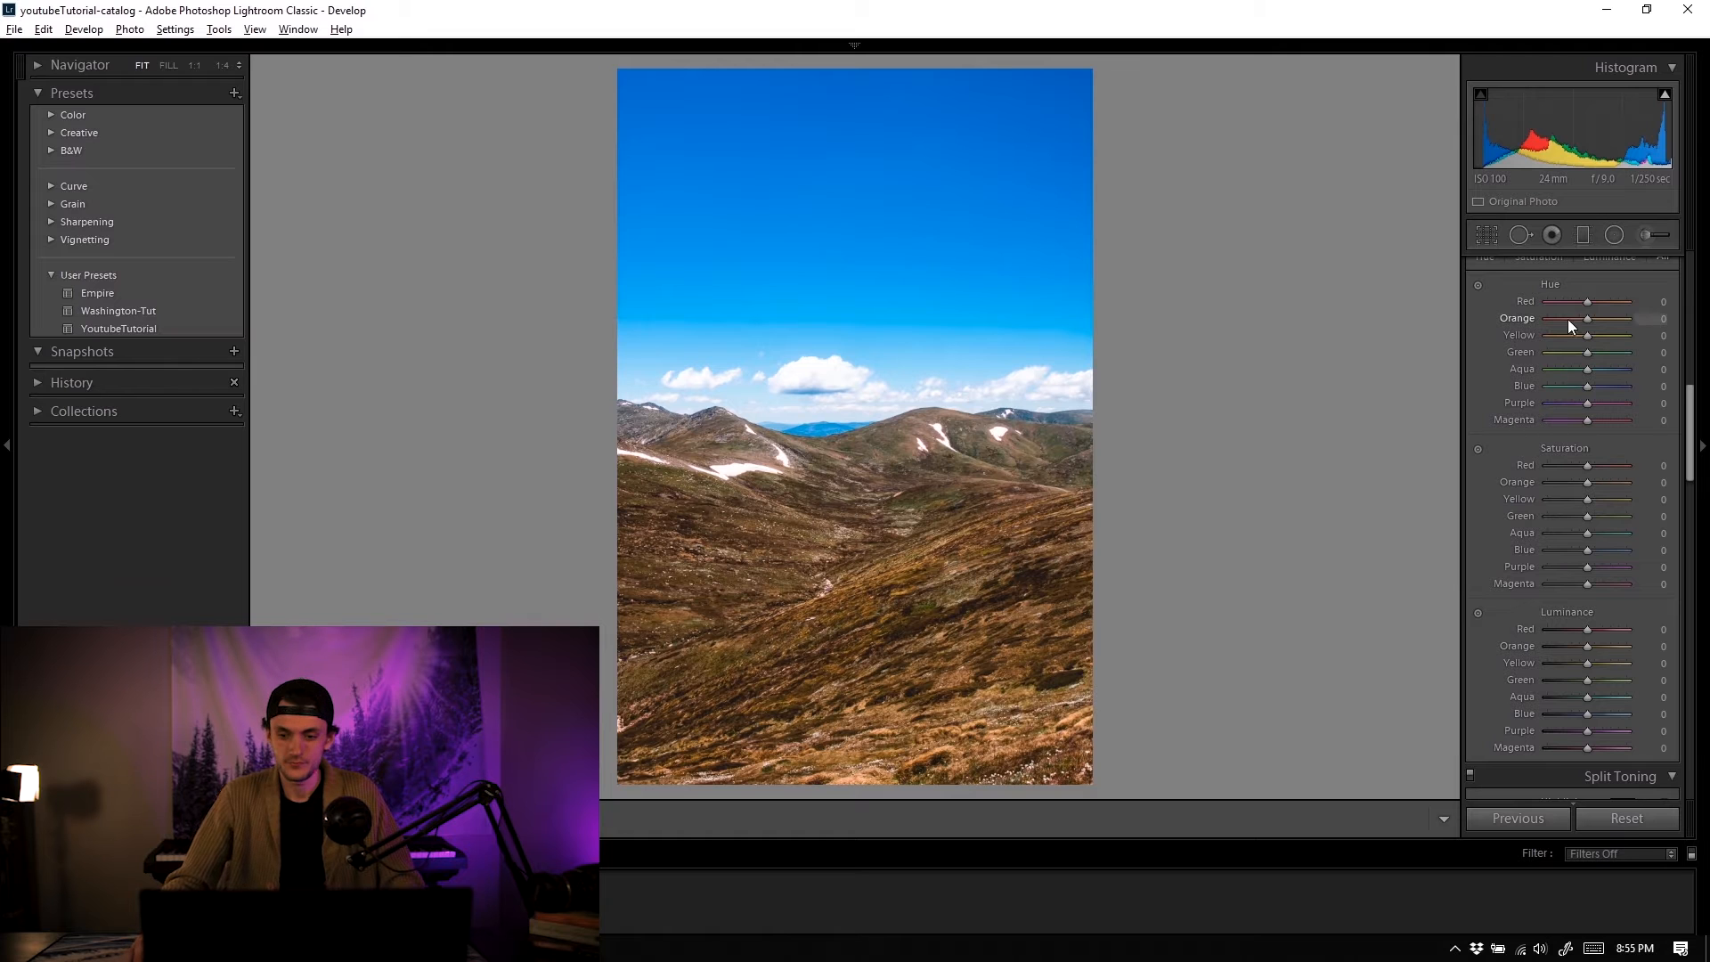
{"action": "left_click_drag", "start_coordinate": [1568, 319], "coordinate": [1573, 319]}
{"action": "left_click_drag", "start_coordinate": [1587, 335], "coordinate": [1622, 420]}
{"action": "double_click", "coordinate": [1568, 352]}
Step: Set the HSL saturation values to Orange +80, Yellow −31, Aqua +36, Blue +47, Purple +44 and Magenta +4
{"action": "double_click", "coordinate": [1608, 466]}
{"action": "left_click_drag", "start_coordinate": [1587, 482], "coordinate": [1601, 533]}
{"action": "left_click_drag", "start_coordinate": [1587, 551], "coordinate": [1606, 551]}
{"action": "mouse_move", "coordinate": [1587, 568]}
{"action": "left_mouse_down"}
{"action": "mouse_move", "coordinate": [1605, 568]}
{"action": "mouse_move", "coordinate": [1590, 585]}
{"action": "left_mouse_up"}
Step: Set the HSL luminance values to Orange +29, Yellow +27, Green +100, Aqua +87, Blue +16 and Purple −53
{"action": "scroll", "coordinate": [1590, 534], "scroll_direction": "down", "scroll_amount": 3}
{"action": "left_click_drag", "start_coordinate": [1590, 497], "coordinate": [1593, 566]}
{"action": "mouse_move", "coordinate": [1587, 581]}
{"action": "left_mouse_down"}
{"action": "mouse_move", "coordinate": [1605, 584]}
{"action": "mouse_move", "coordinate": [1566, 583]}
{"action": "left_mouse_up"}
{"action": "left_click_drag", "start_coordinate": [1587, 599], "coordinate": [1610, 605]}
Step: Try a green hue shift of −13, inspect the hills at 1:1, and reset the green hue to 0
{"action": "scroll", "coordinate": [1551, 580], "scroll_direction": "up", "scroll_amount": 3}
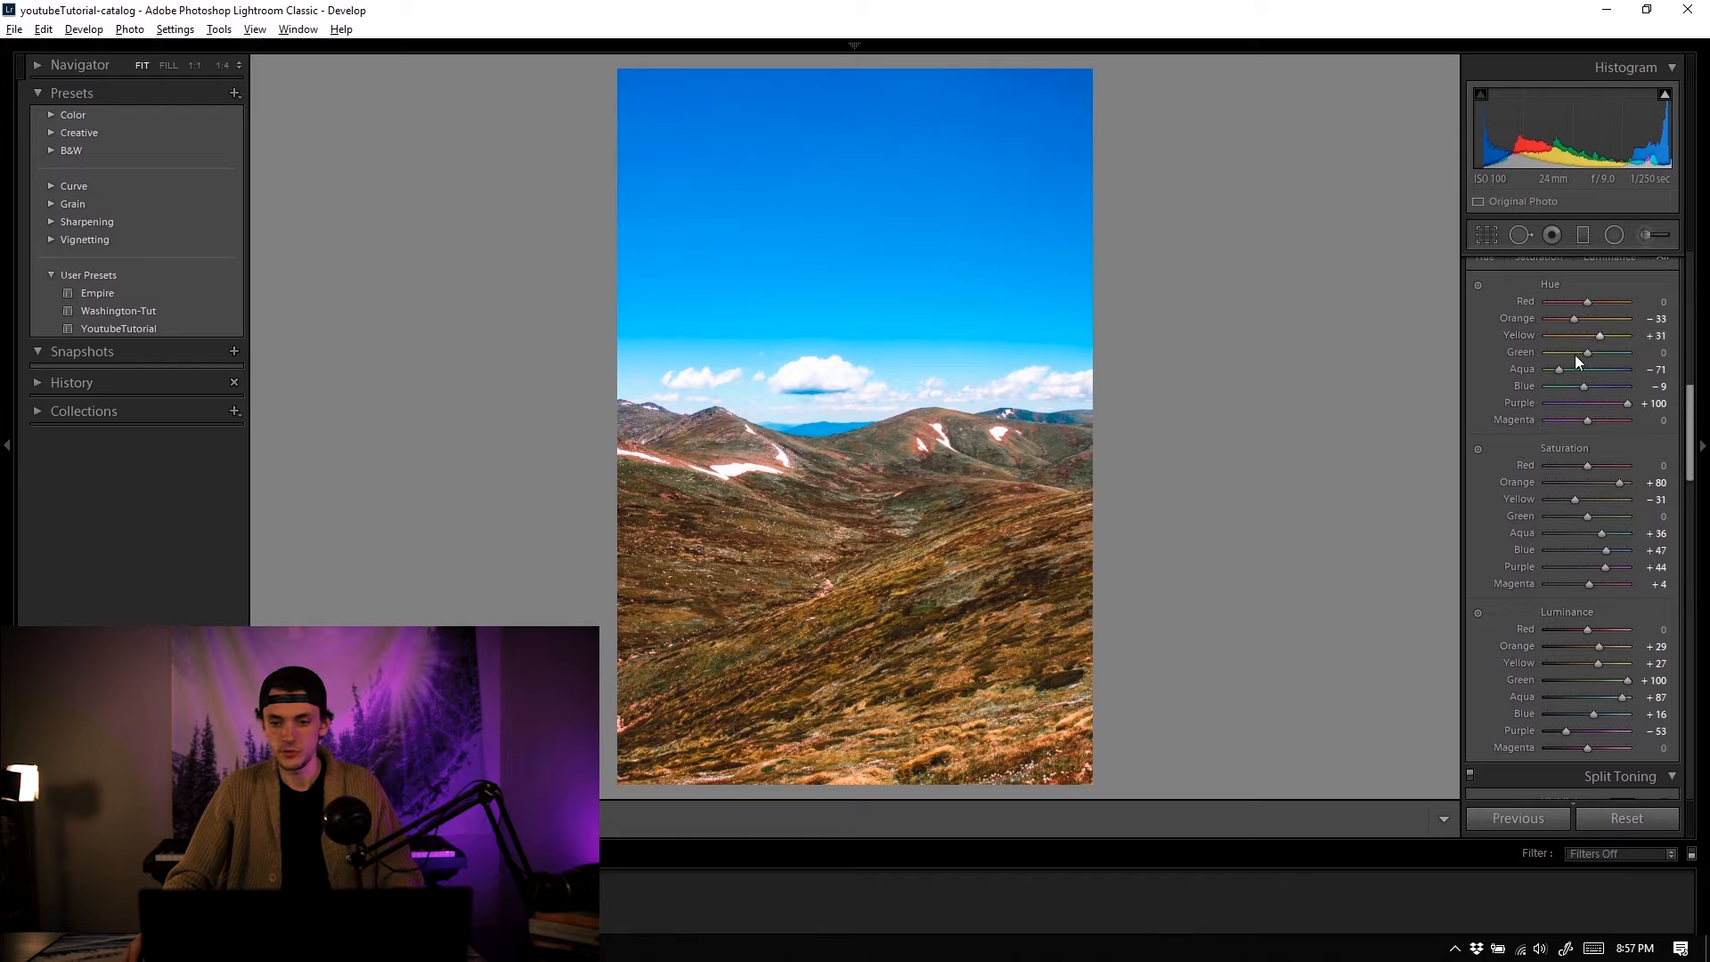
{"action": "left_click_drag", "start_coordinate": [1579, 356], "coordinate": [1576, 352]}
{"action": "left_click", "coordinate": [890, 641]}
{"action": "left_click_drag", "start_coordinate": [891, 641], "coordinate": [740, 674]}
{"action": "left_click", "coordinate": [740, 674]}
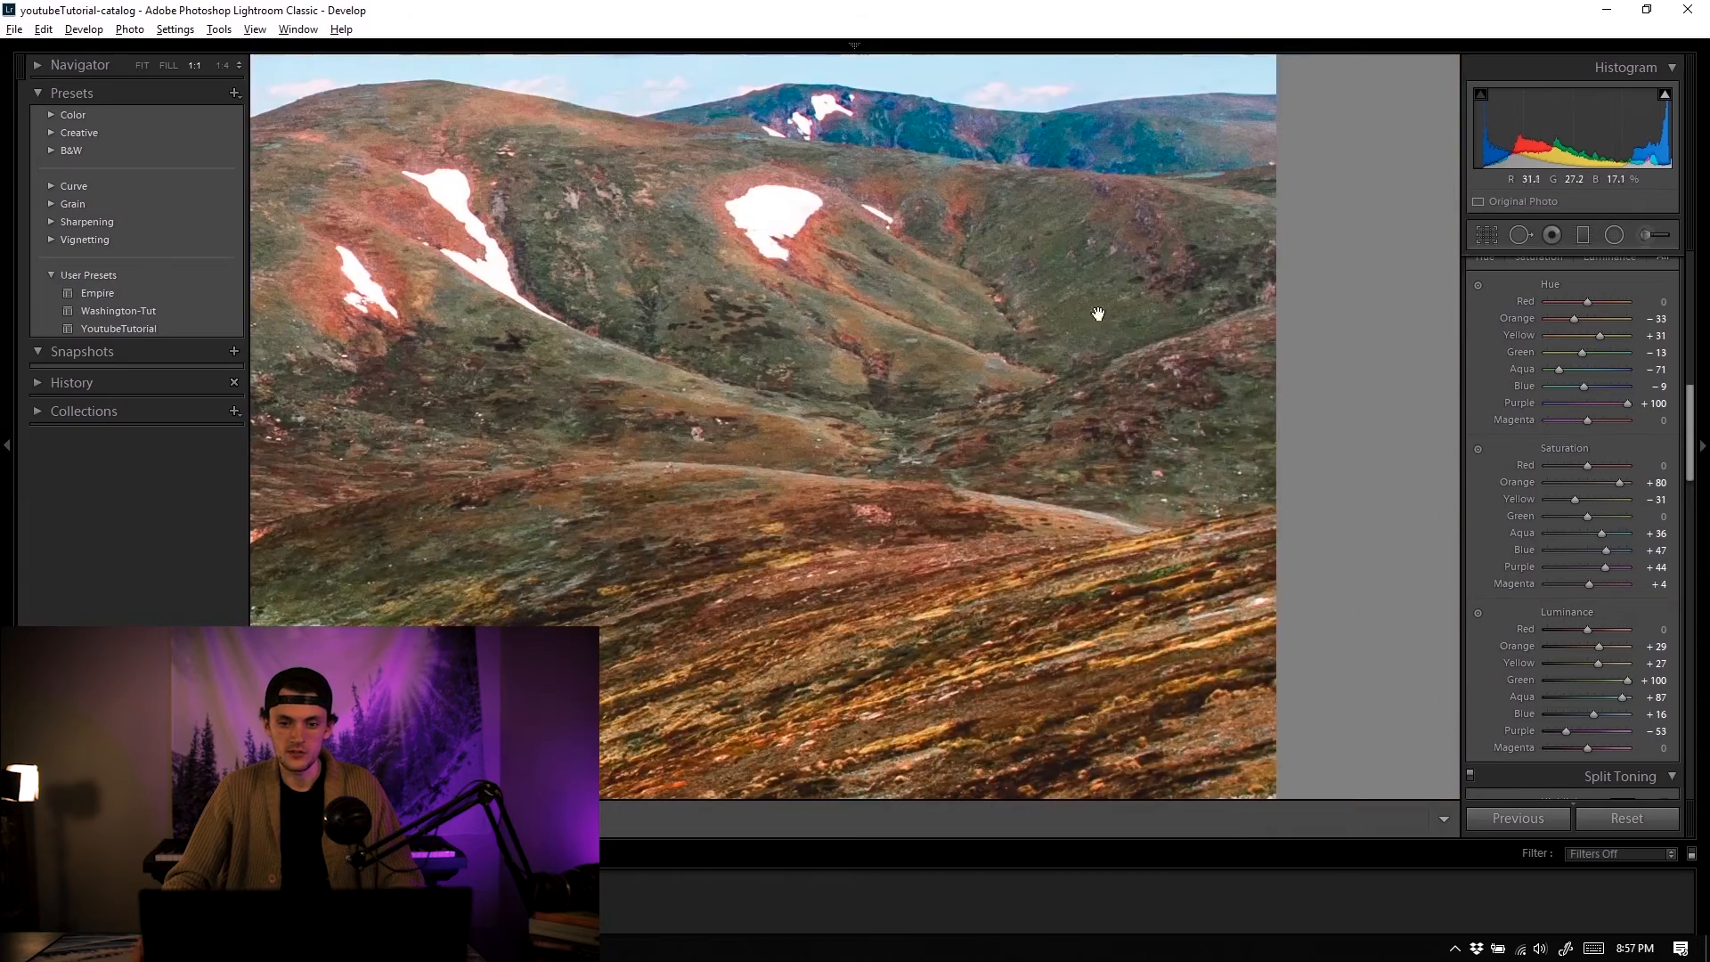
{"action": "left_click", "coordinate": [914, 420]}
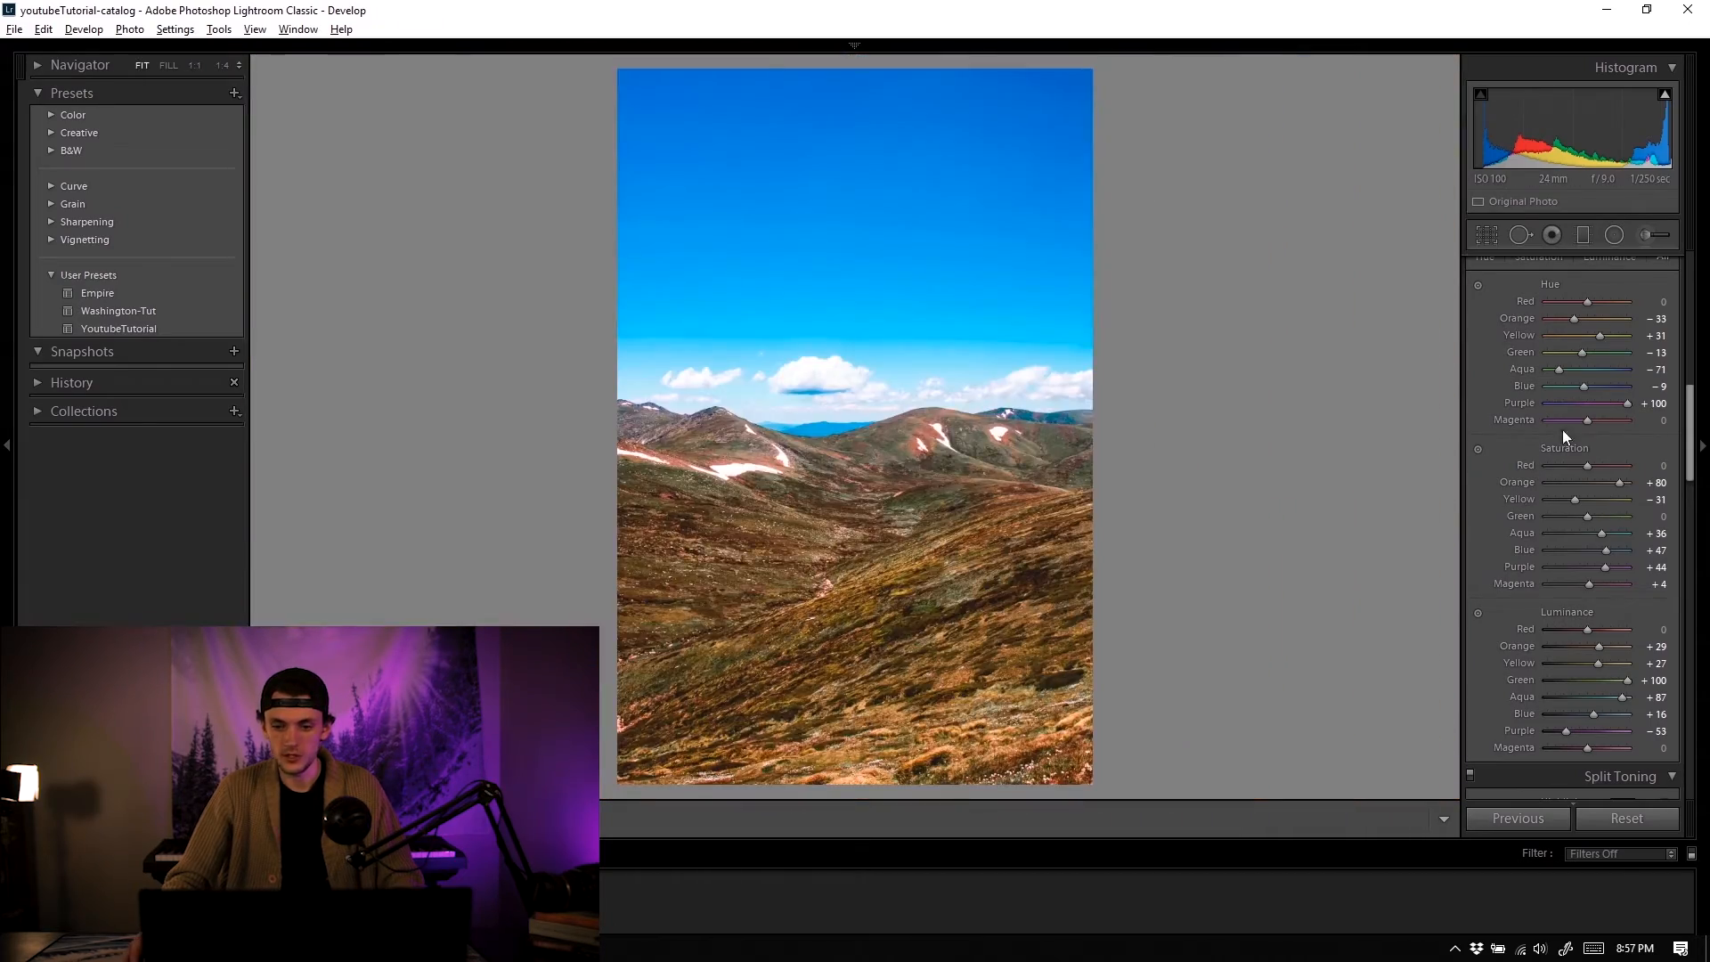
{"action": "double_click", "coordinate": [1524, 351]}
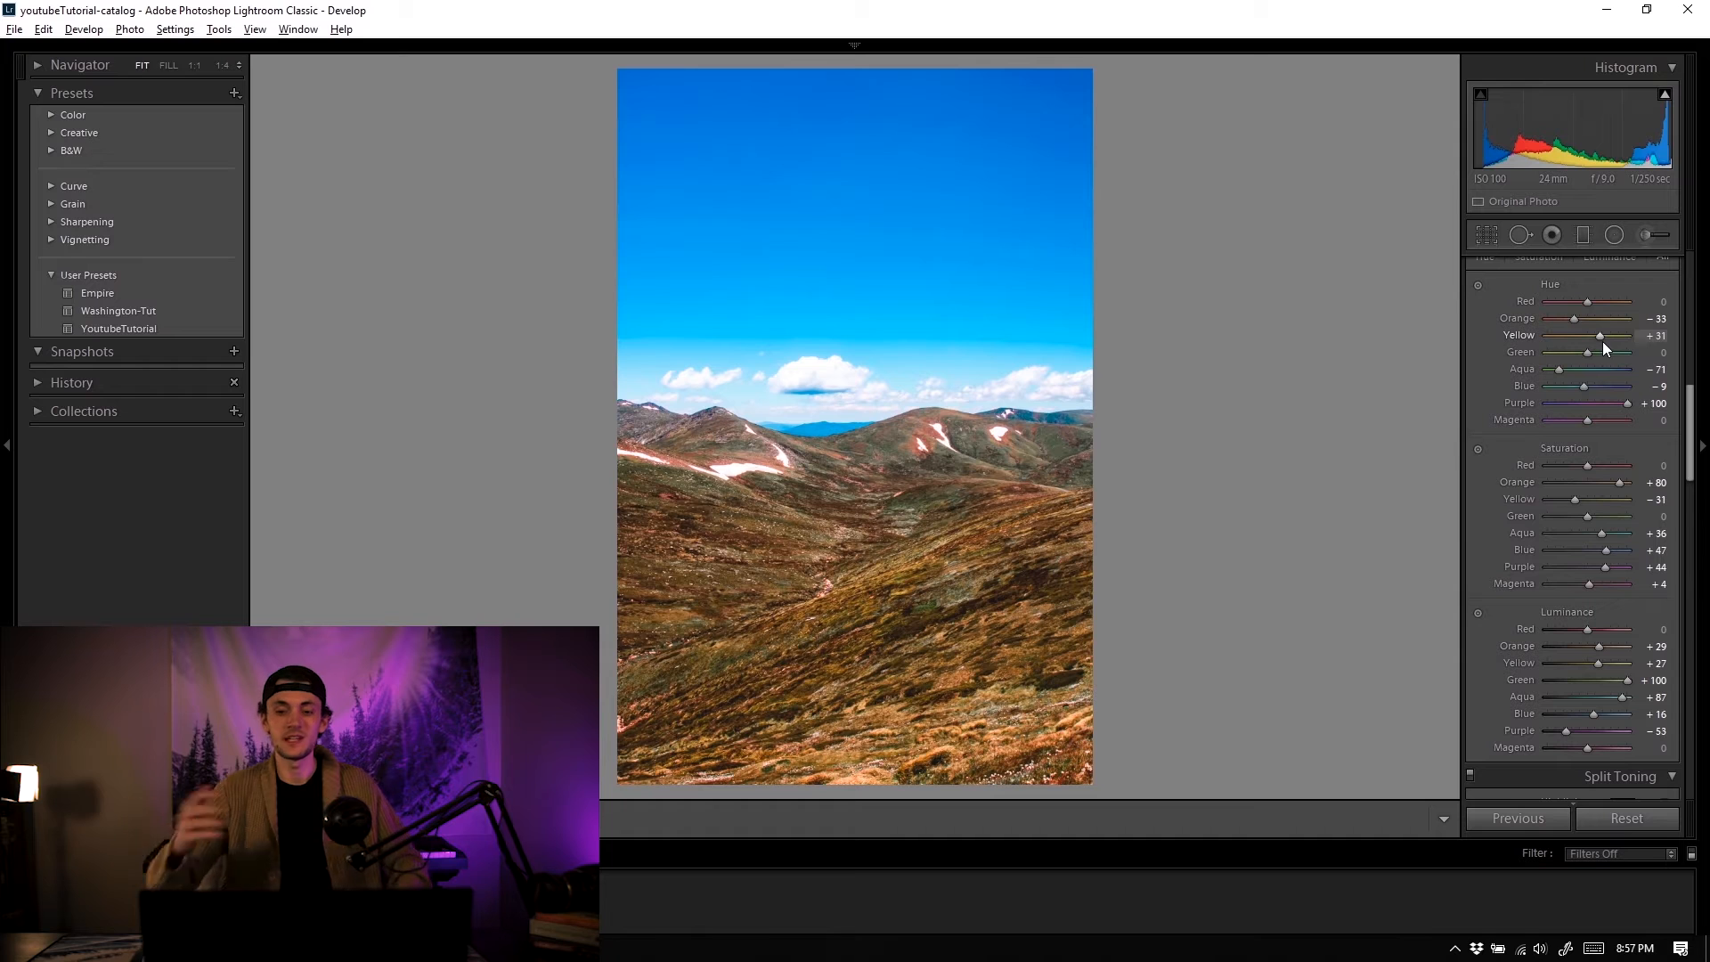
Step: Set the yellow hue to −36 and compare the hillside with and without the change using undo and redo
{"action": "mouse_move", "coordinate": [1601, 340]}
{"action": "left_mouse_down"}
{"action": "mouse_move", "coordinate": [1528, 353]}
{"action": "mouse_move", "coordinate": [1578, 352]}
{"action": "left_mouse_up"}
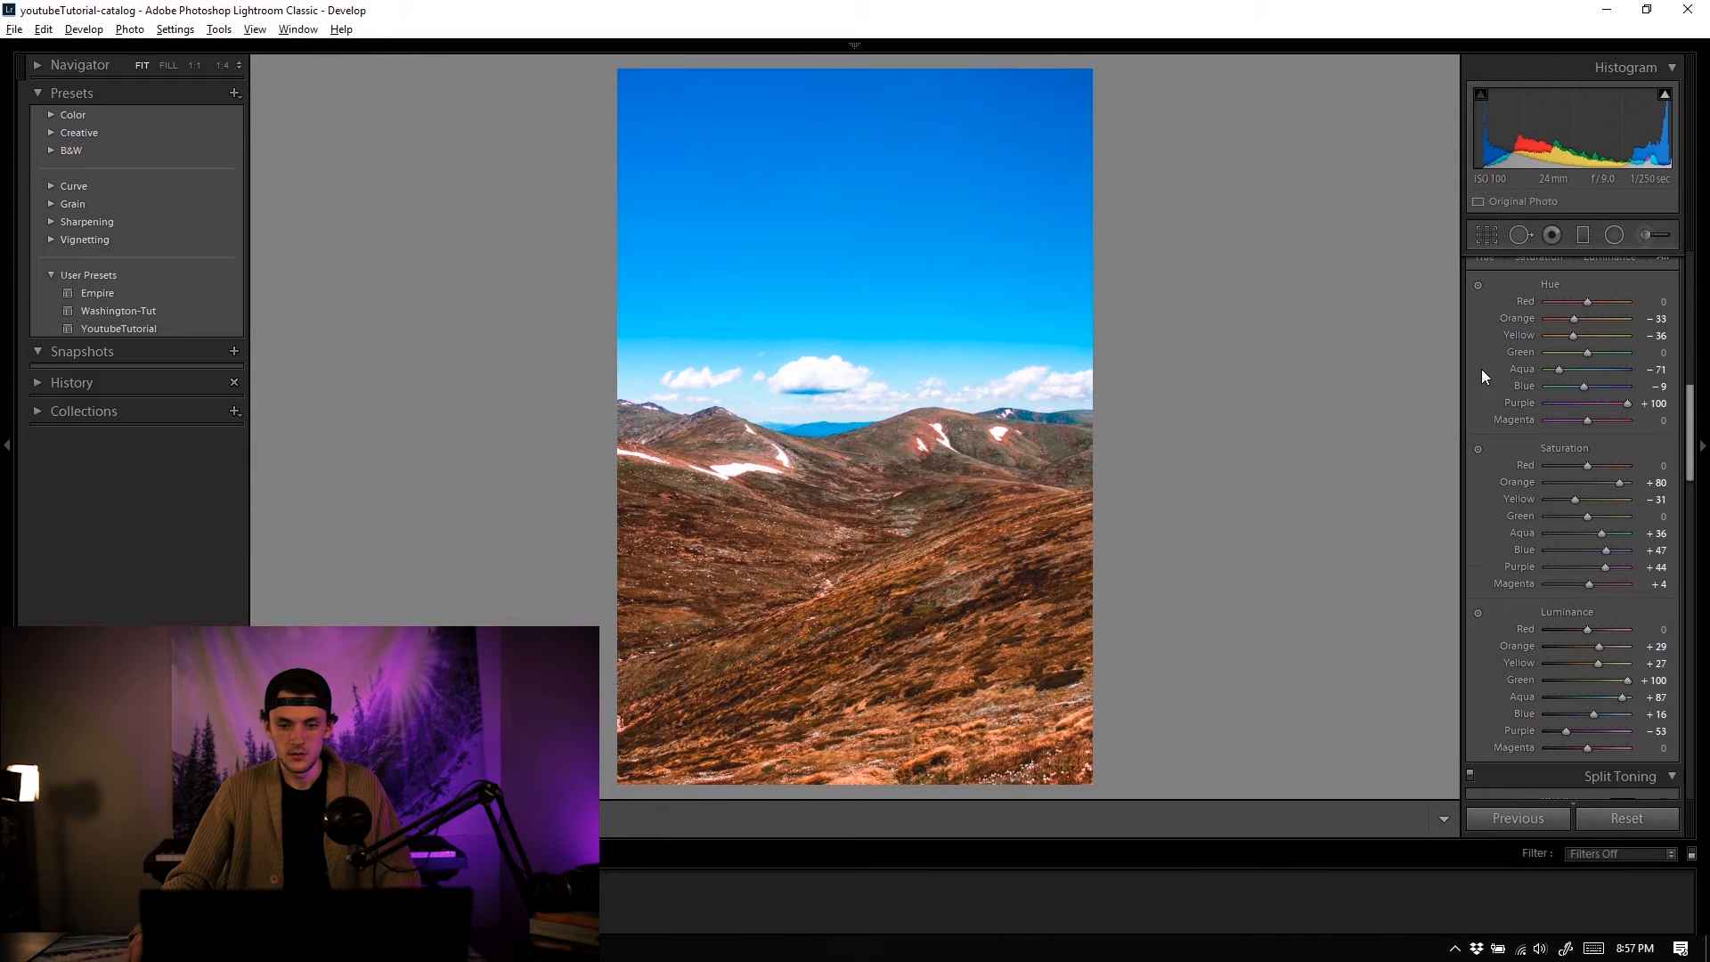
{"action": "key", "text": "ctrl+z"}
{"action": "key", "text": "ctrl+y"}
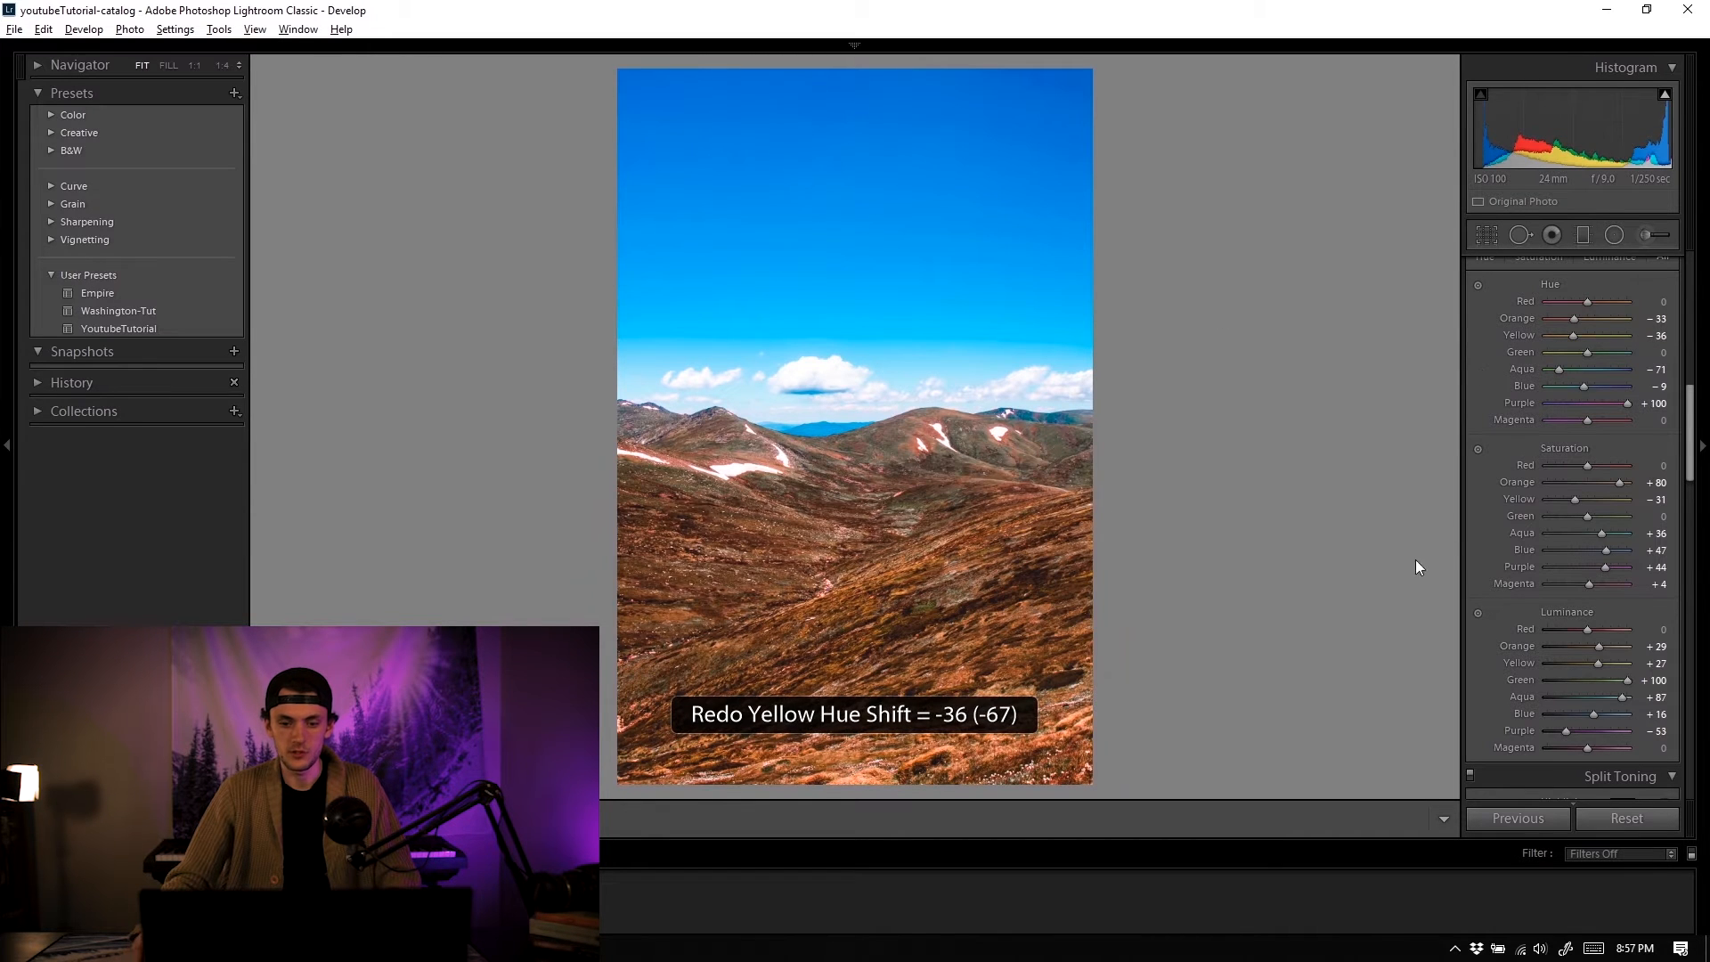
{"action": "left_click_drag", "start_coordinate": [812, 606], "coordinate": [812, 634]}
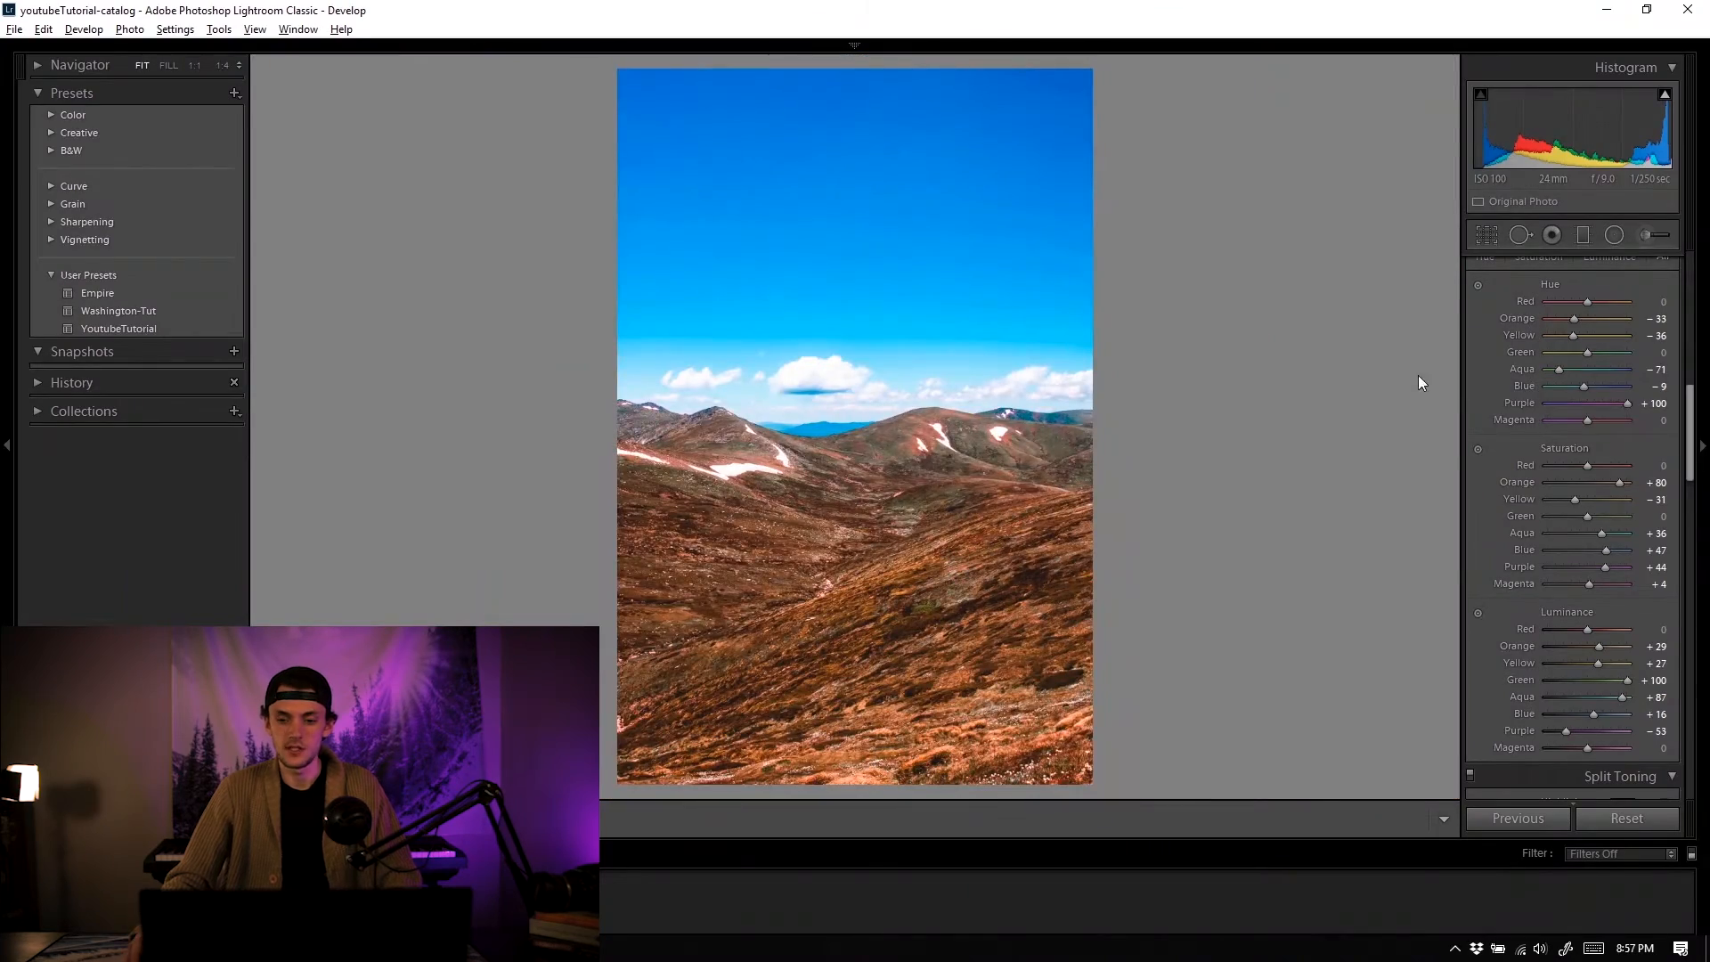
Step: Split-tone the highlights with hue 37 and saturation 22, and the shadows with hue 215 and saturation 20
{"action": "scroll", "coordinate": [1526, 446], "scroll_direction": "down", "scroll_amount": 3}
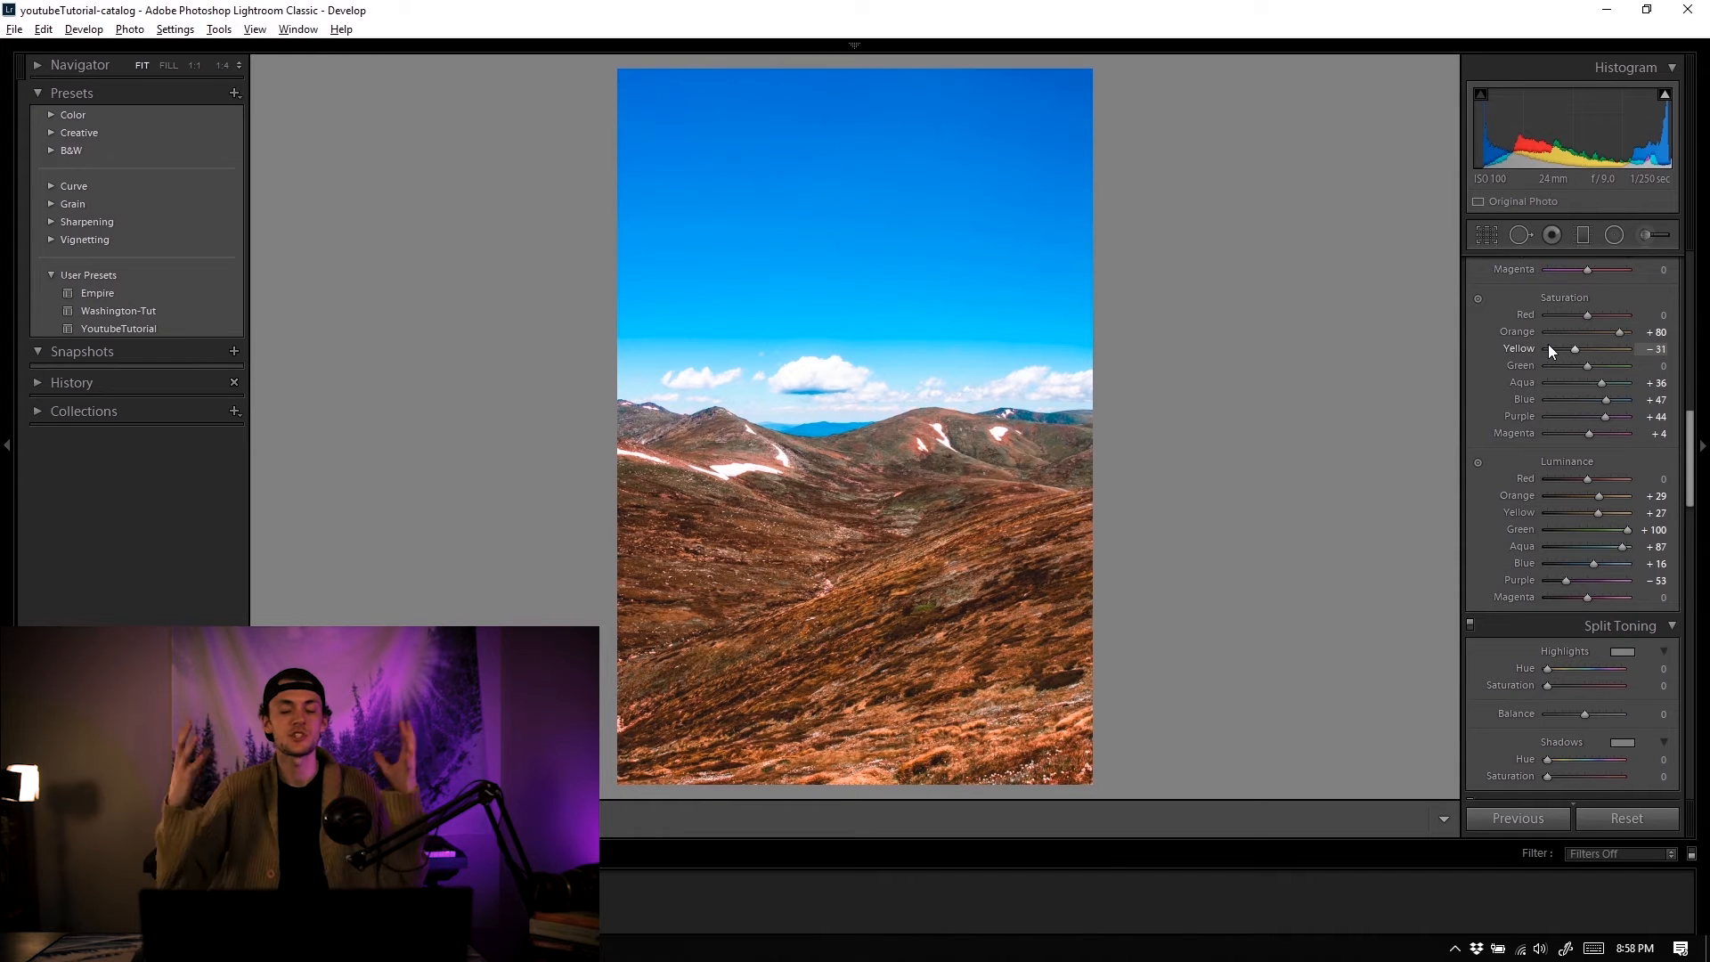
{"action": "scroll", "coordinate": [1530, 351], "scroll_direction": "down", "scroll_amount": 3}
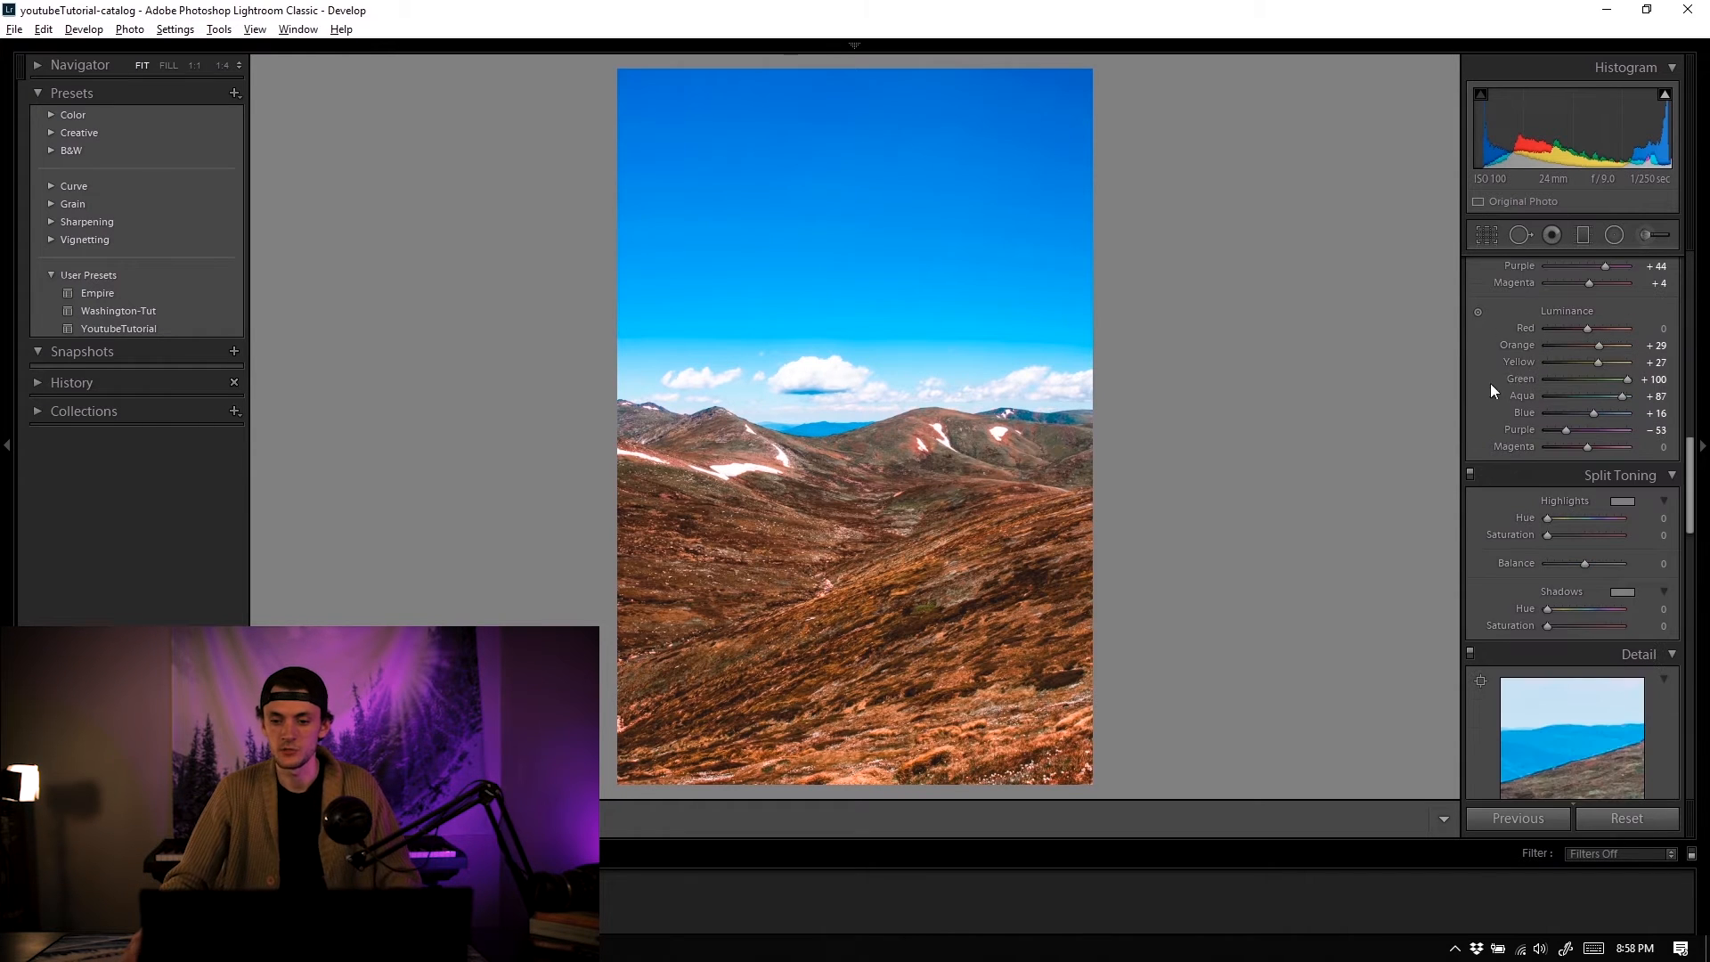
{"action": "scroll", "coordinate": [1557, 349], "scroll_direction": "down", "scroll_amount": 3}
{"action": "left_click", "coordinate": [1626, 352]}
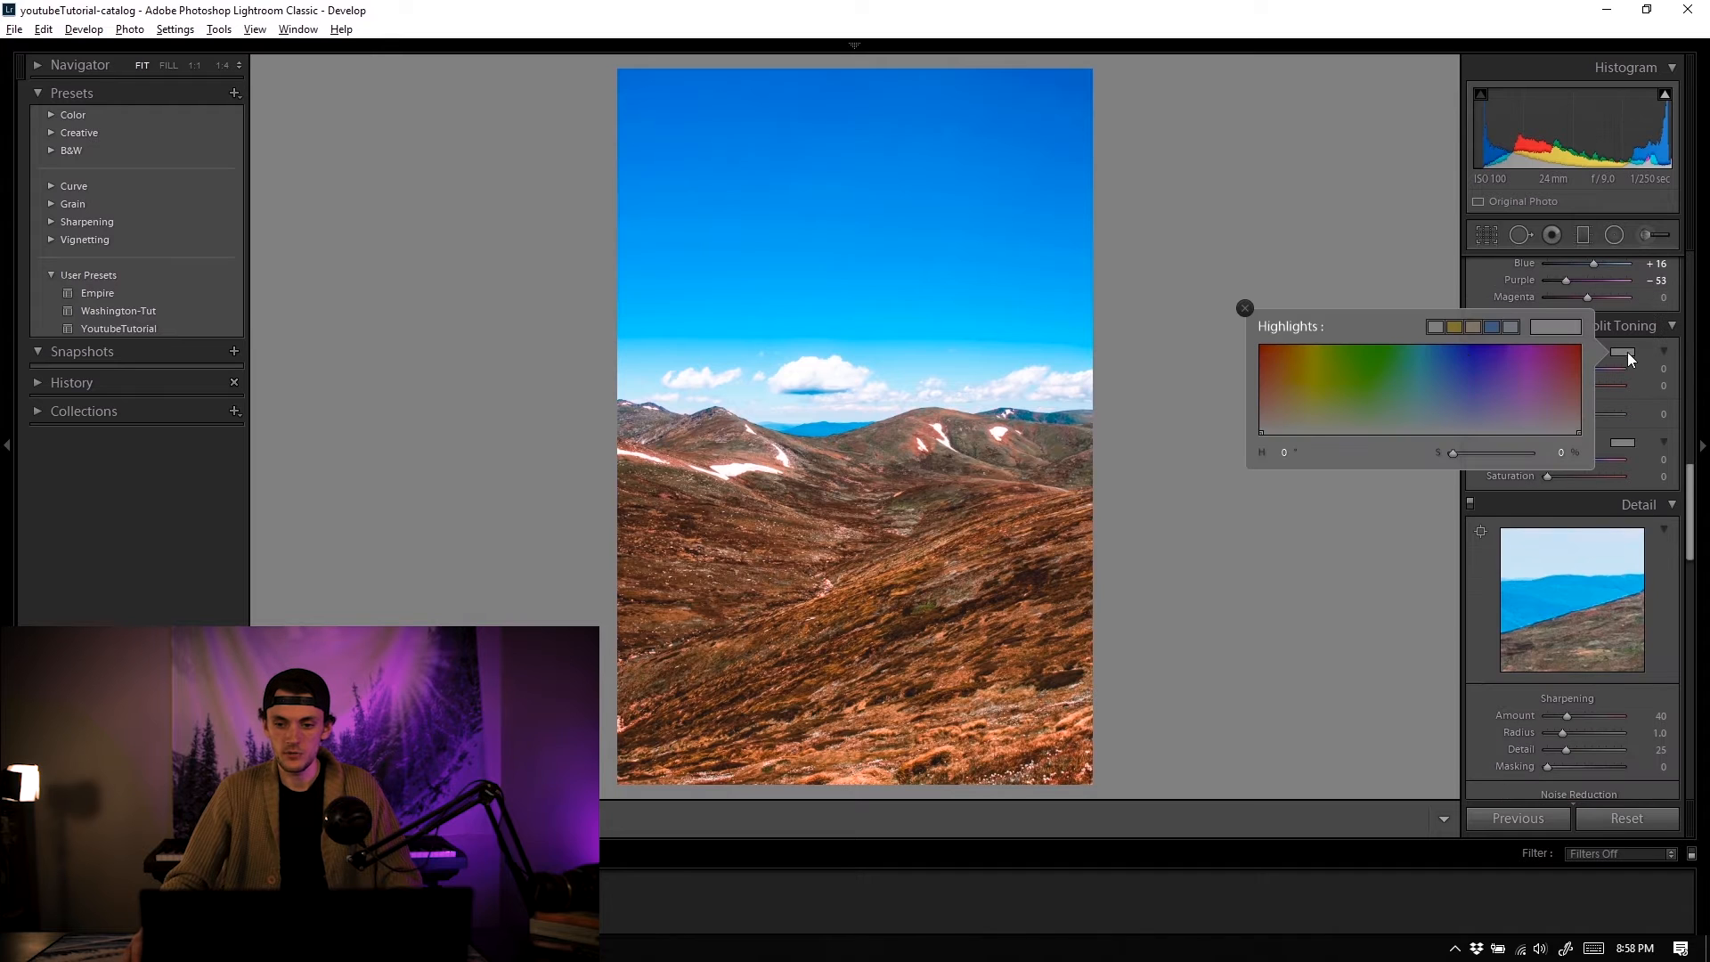
{"action": "left_click", "coordinate": [1474, 326]}
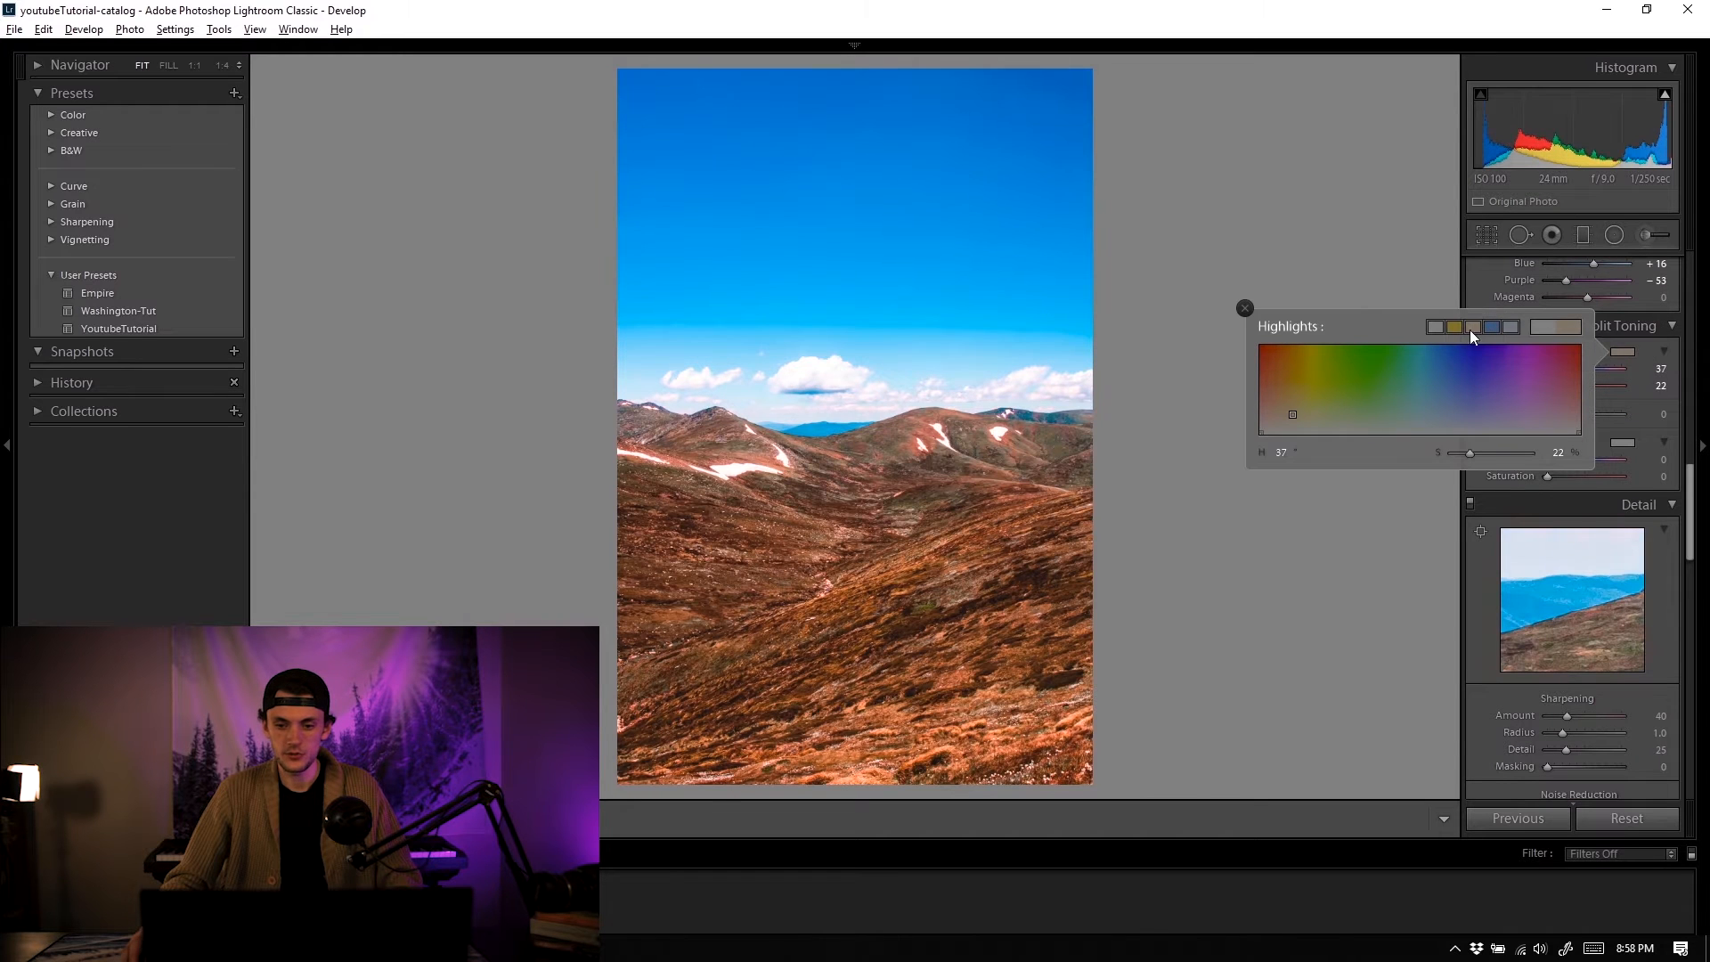
{"action": "left_click", "coordinate": [1615, 440]}
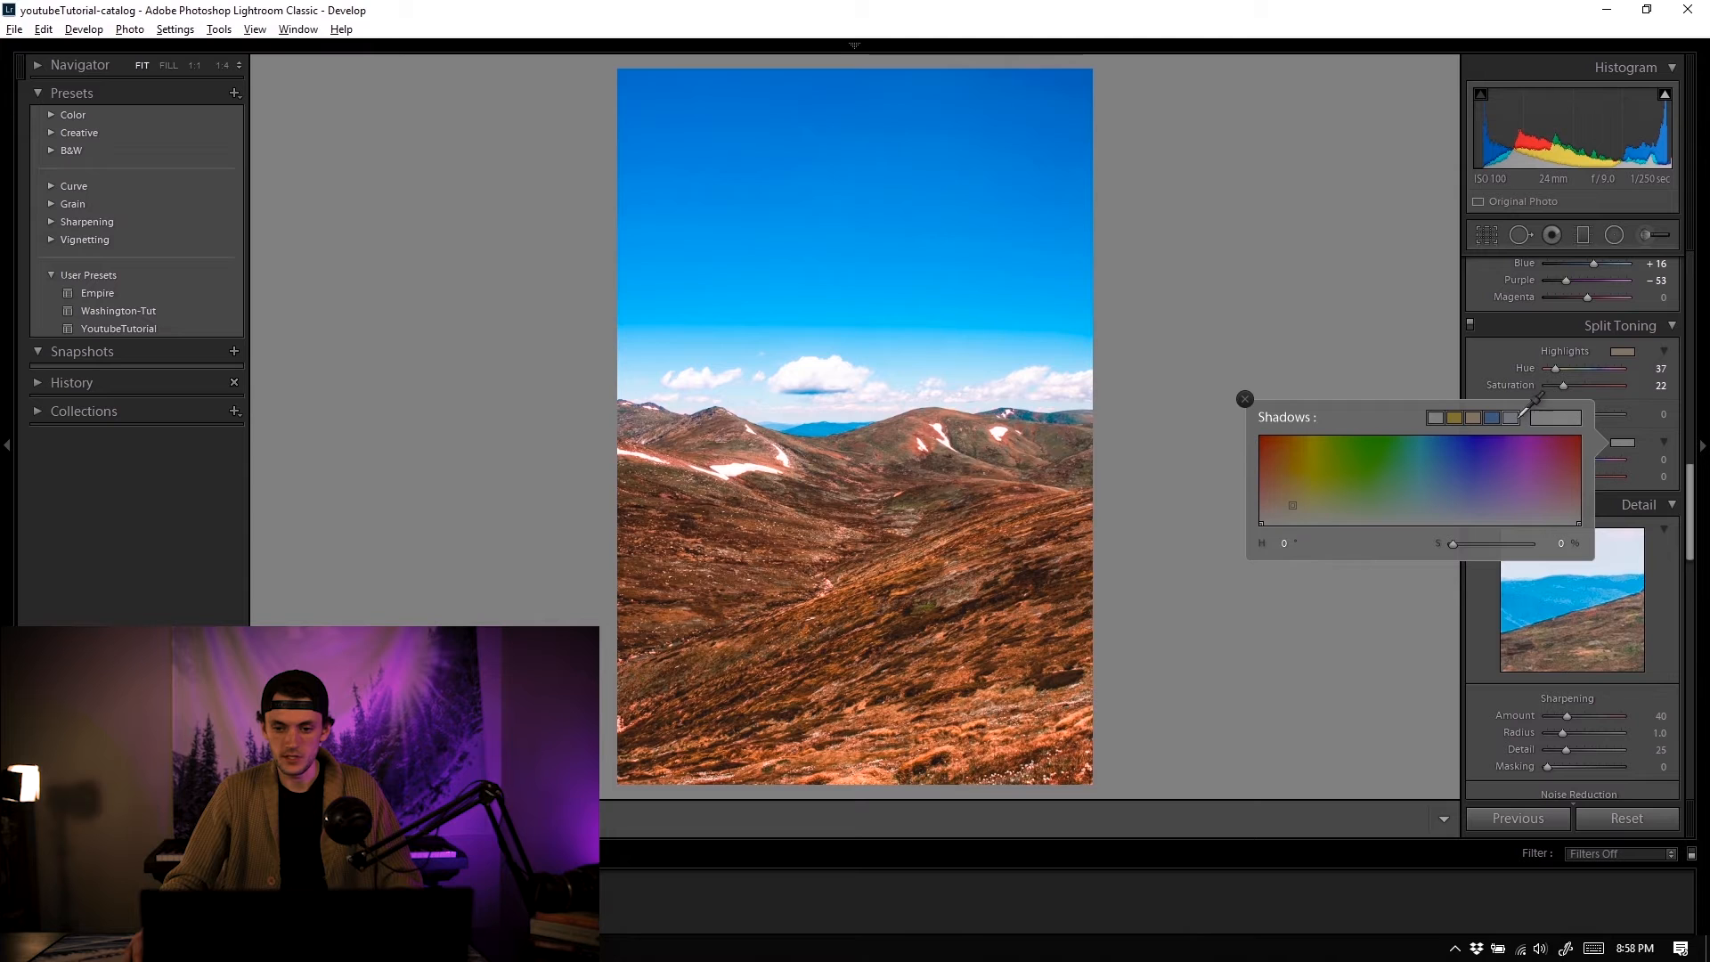
{"action": "left_click", "coordinate": [1558, 477]}
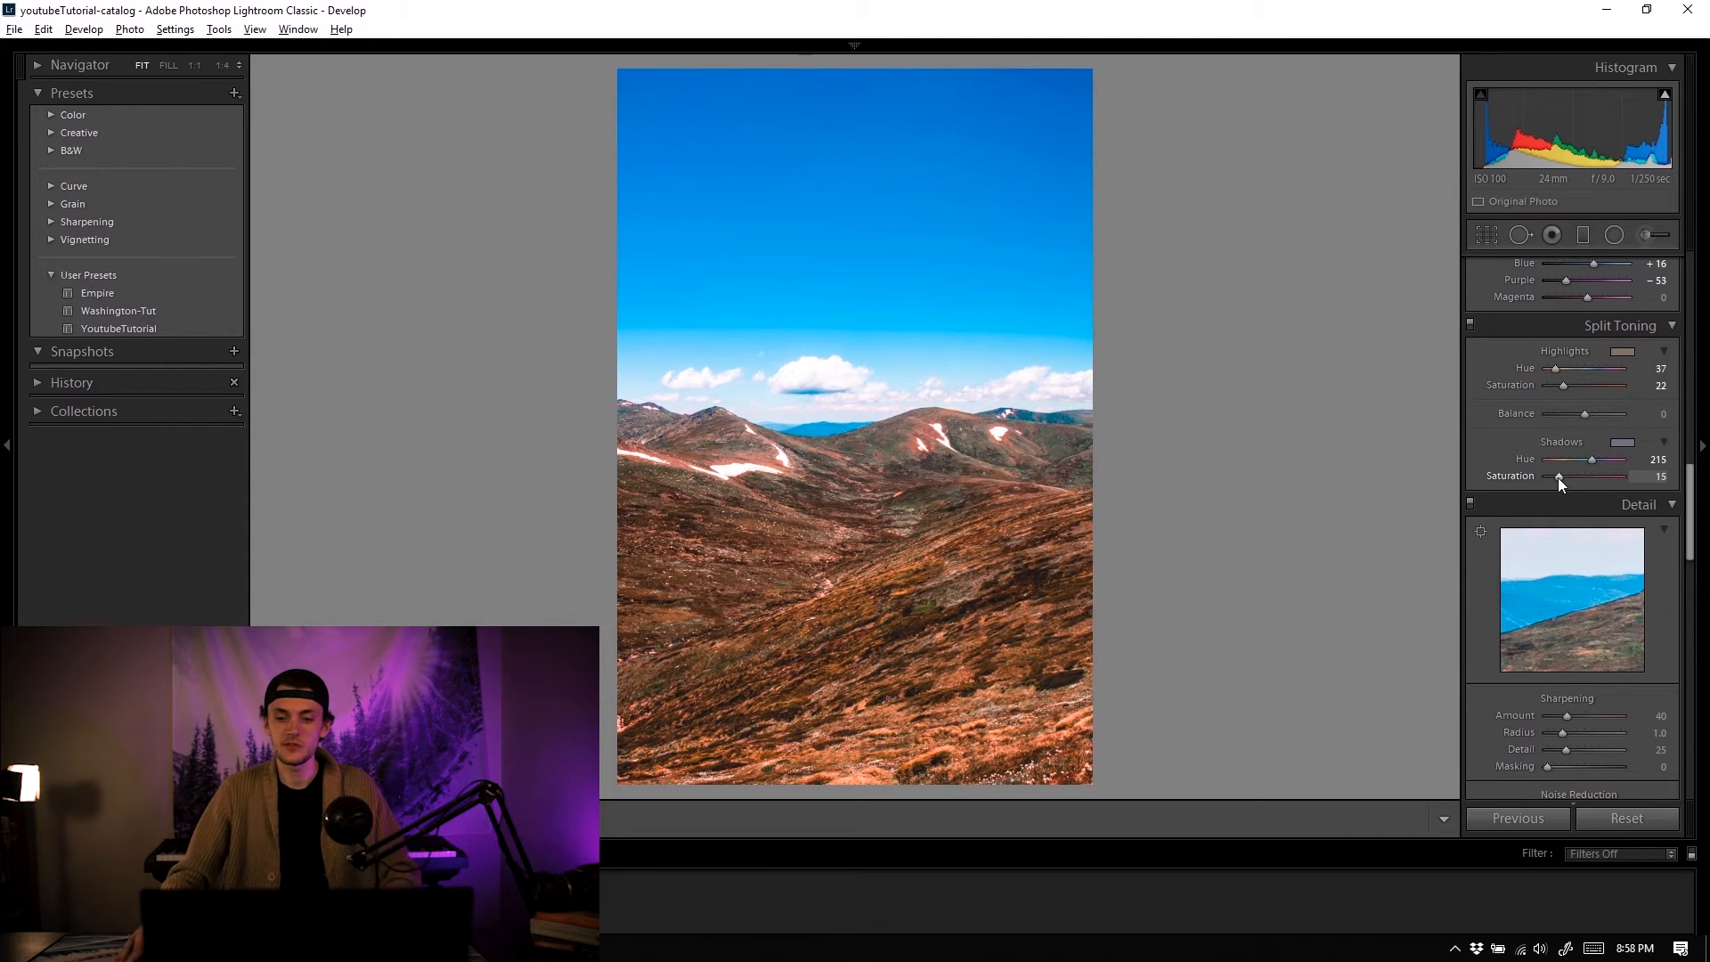
{"action": "left_click_drag", "start_coordinate": [1557, 477], "coordinate": [1569, 481]}
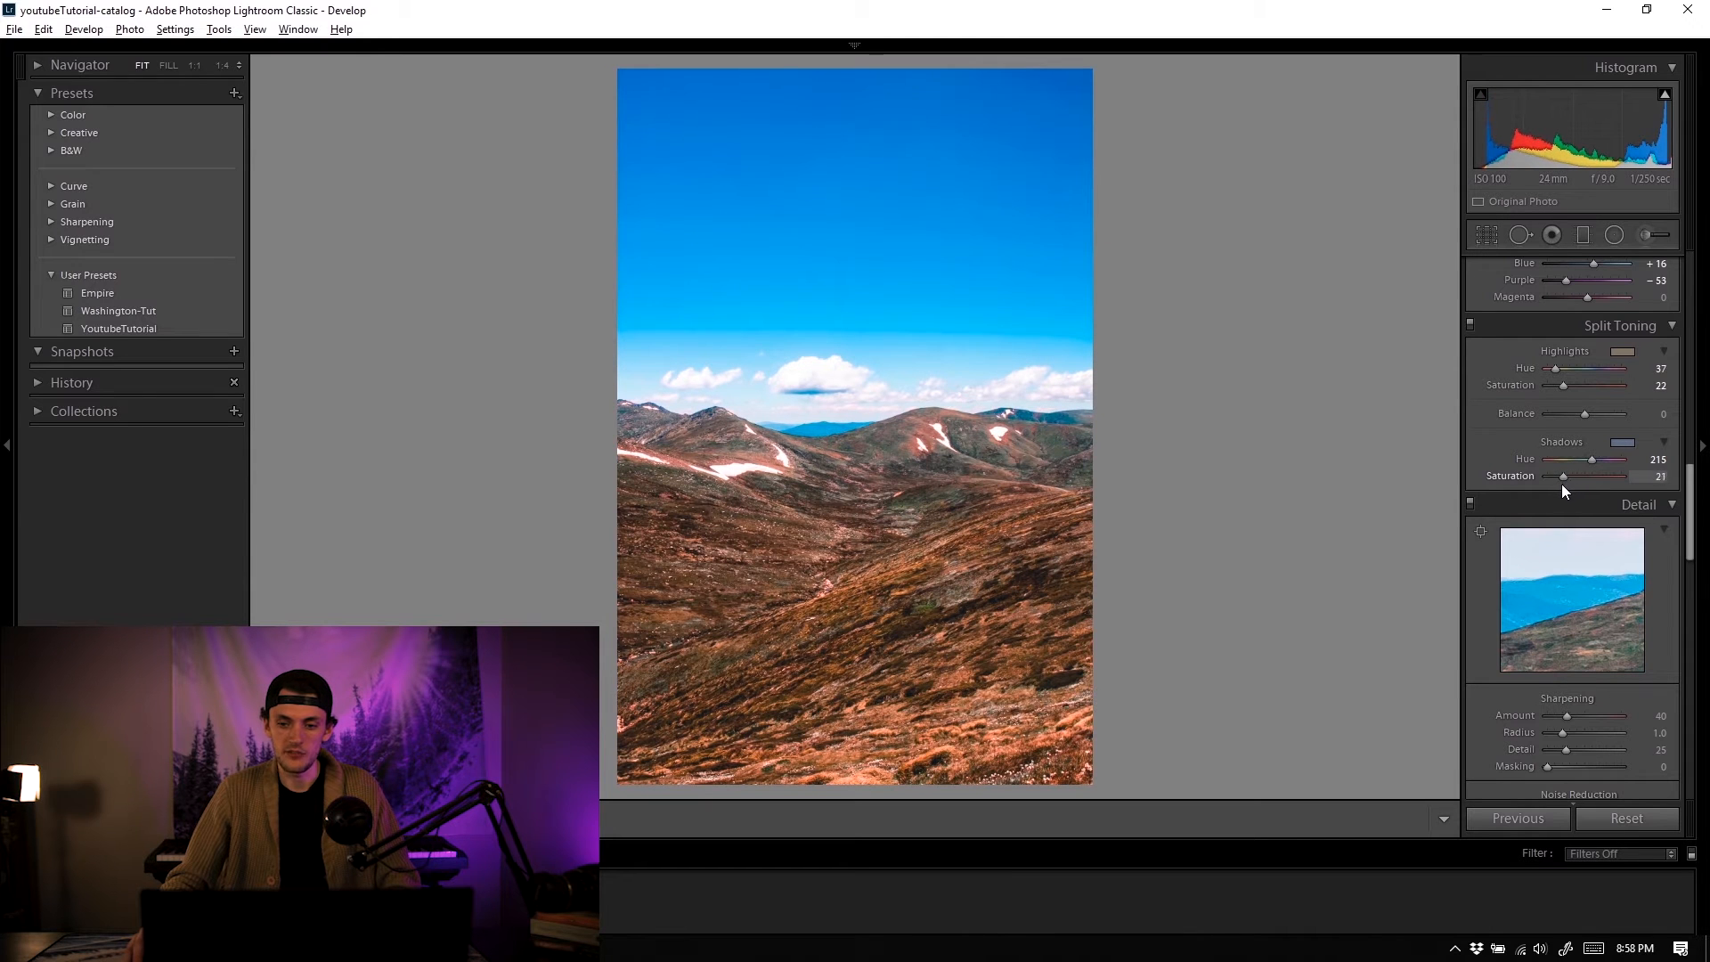
Step: Try stronger highlight tints with saturation 25 and with hue 56, saturation 89, and return to hue 37, saturation 22
{"action": "left_click_drag", "start_coordinate": [1563, 383], "coordinate": [1568, 395]}
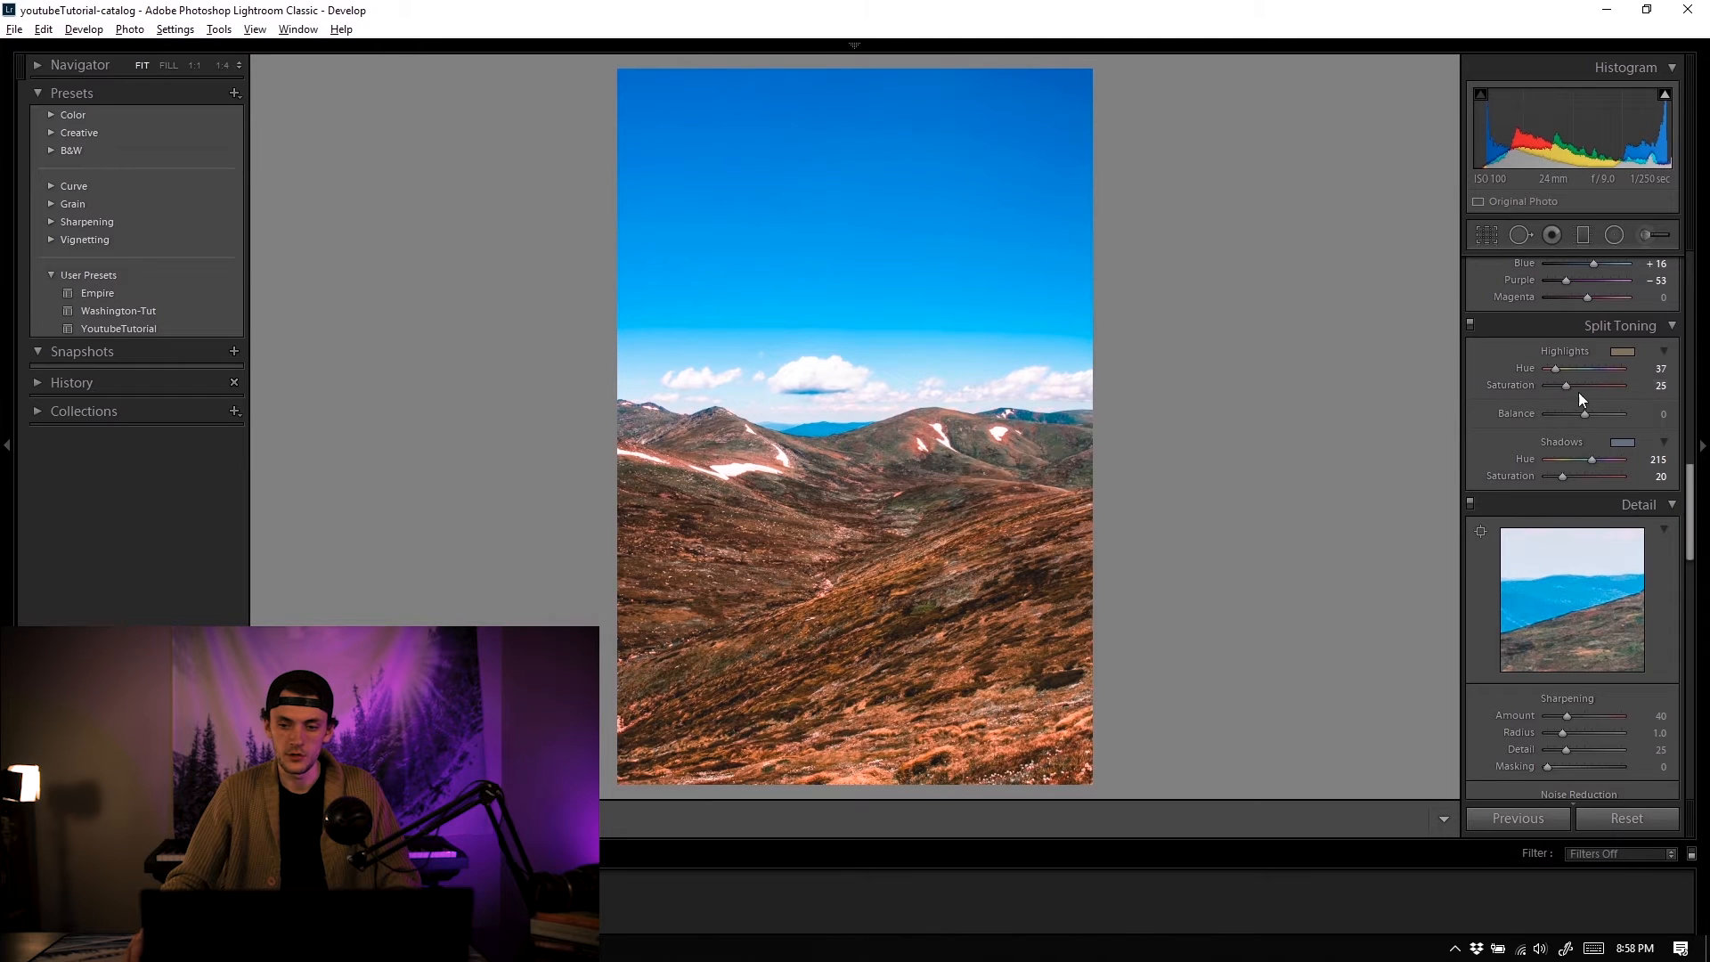
{"action": "left_click", "coordinate": [1620, 352]}
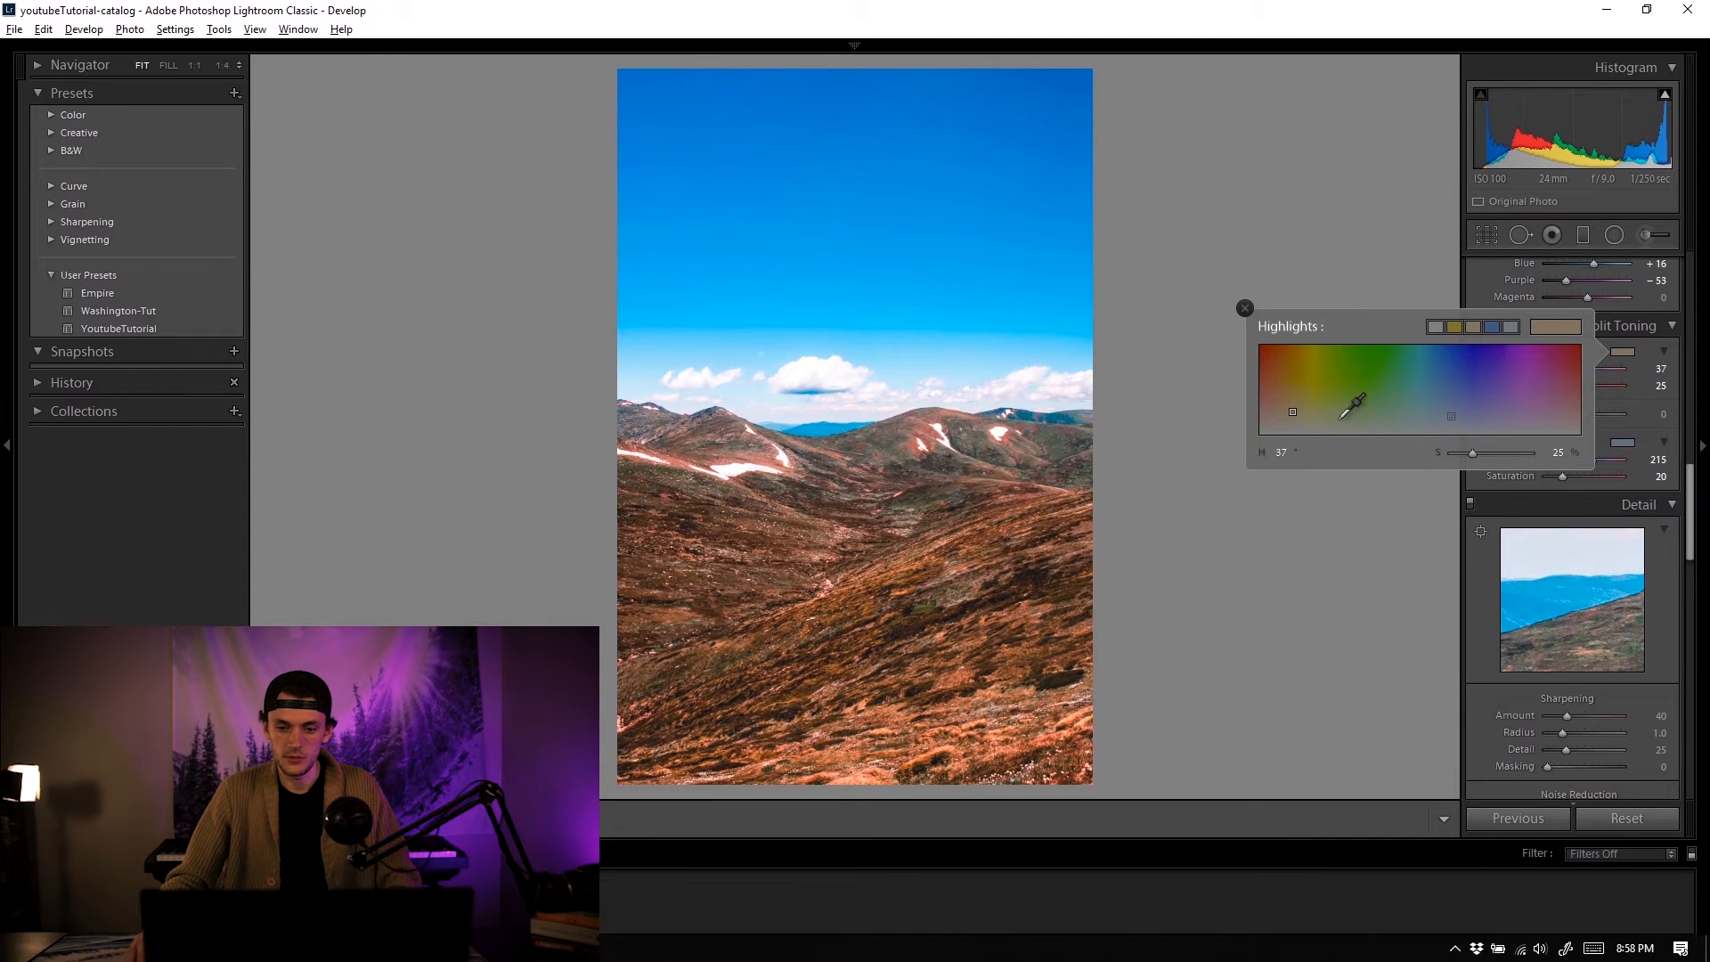
{"action": "mouse_move", "coordinate": [1296, 411]}
{"action": "left_mouse_down"}
{"action": "mouse_move", "coordinate": [1346, 414]}
{"action": "mouse_move", "coordinate": [1461, 365]}
{"action": "mouse_move", "coordinate": [1571, 406]}
{"action": "mouse_move", "coordinate": [1344, 338]}
{"action": "mouse_move", "coordinate": [1500, 332]}
{"action": "mouse_move", "coordinate": [1532, 352]}
{"action": "mouse_move", "coordinate": [1562, 336]}
{"action": "mouse_move", "coordinate": [1355, 334]}
{"action": "mouse_move", "coordinate": [1309, 352]}
{"action": "left_mouse_up"}
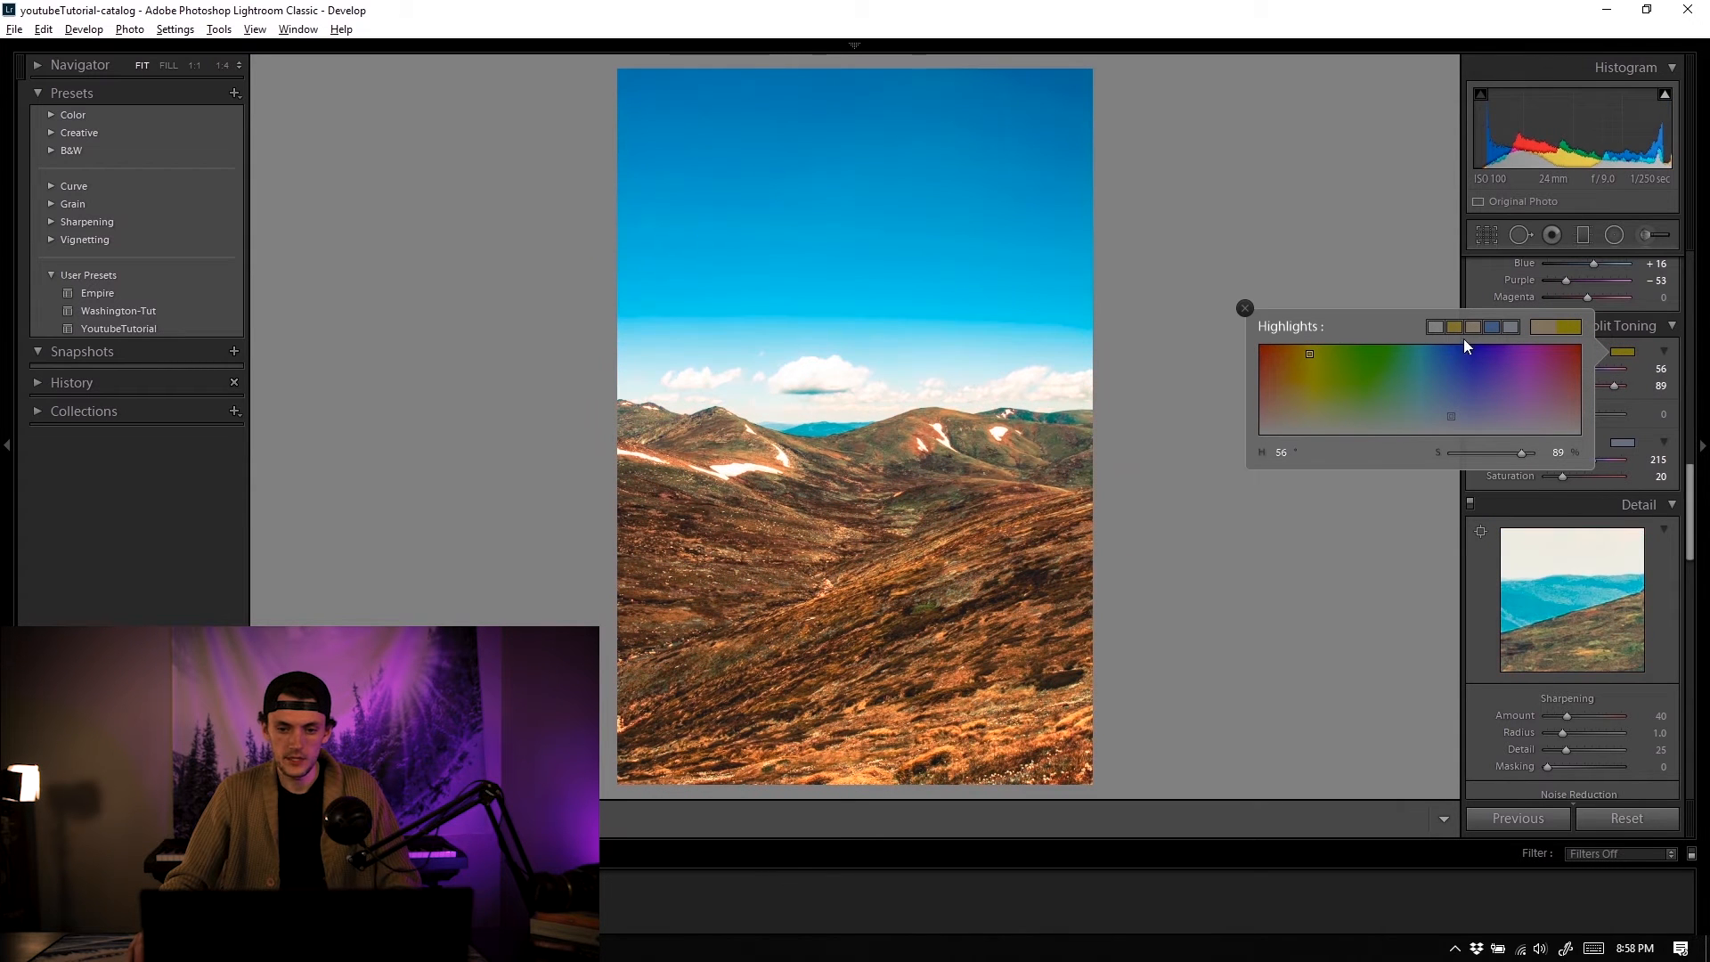
{"action": "left_click", "coordinate": [1473, 326]}
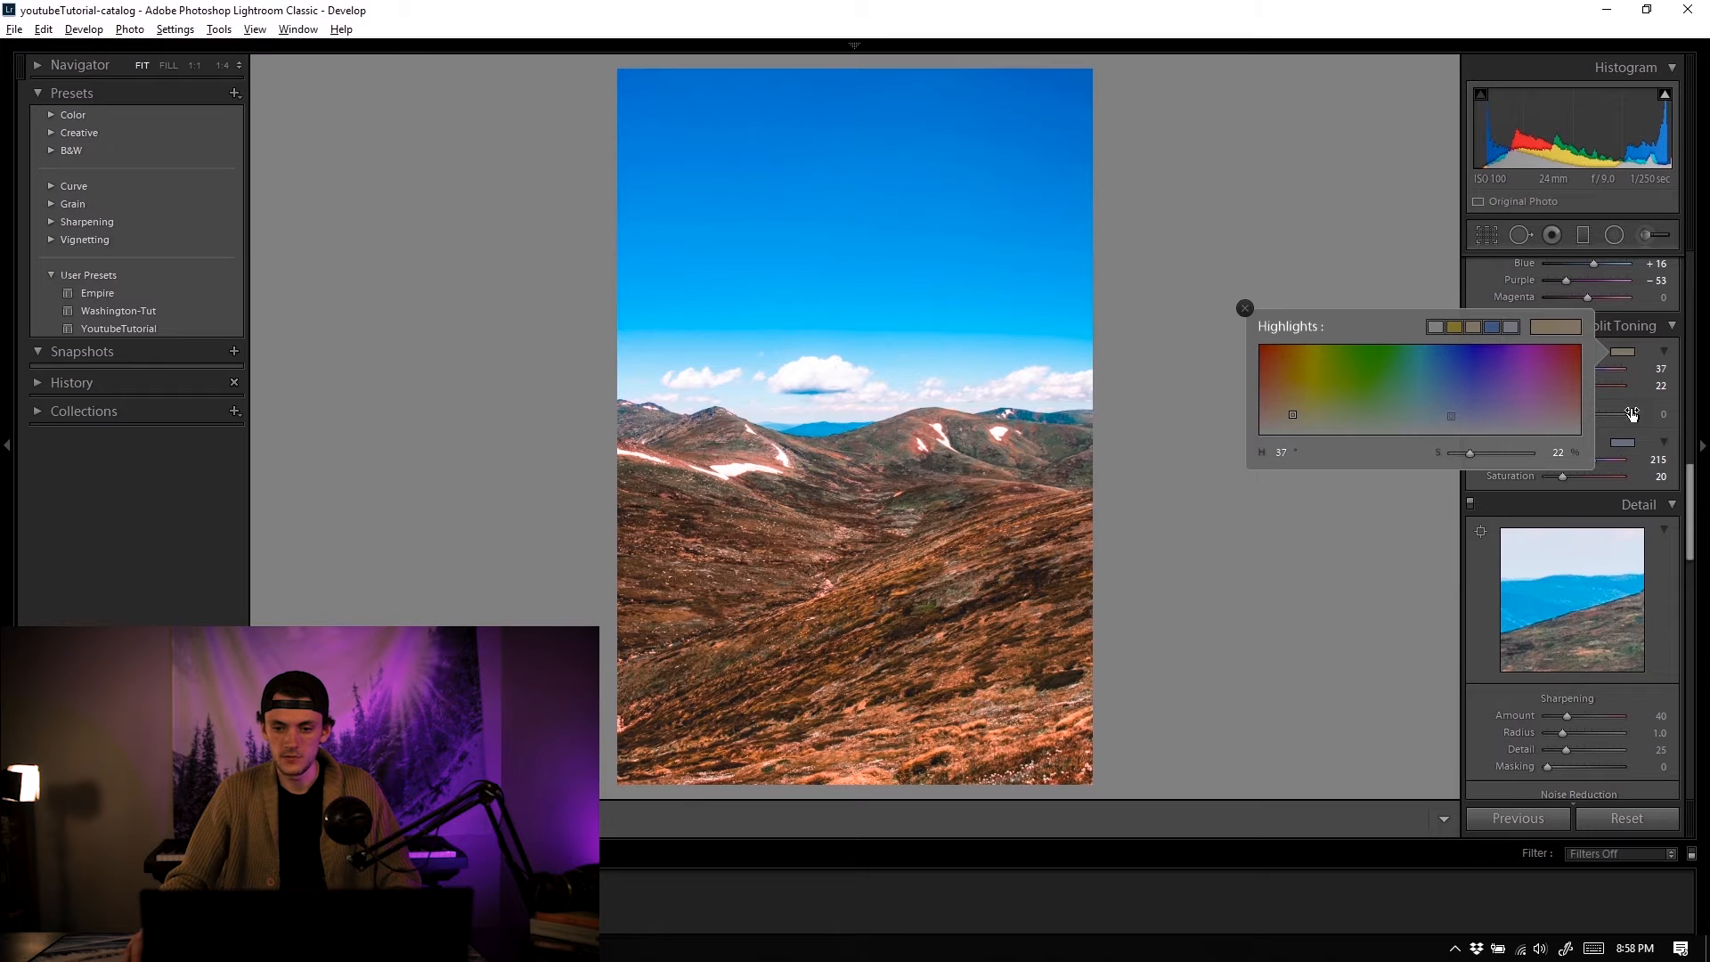
{"action": "left_click", "coordinate": [1631, 414]}
Step: Compare the photo with and without split toning by switching the effect off and on twice
{"action": "scroll", "coordinate": [1545, 441], "scroll_direction": "down", "scroll_amount": 2}
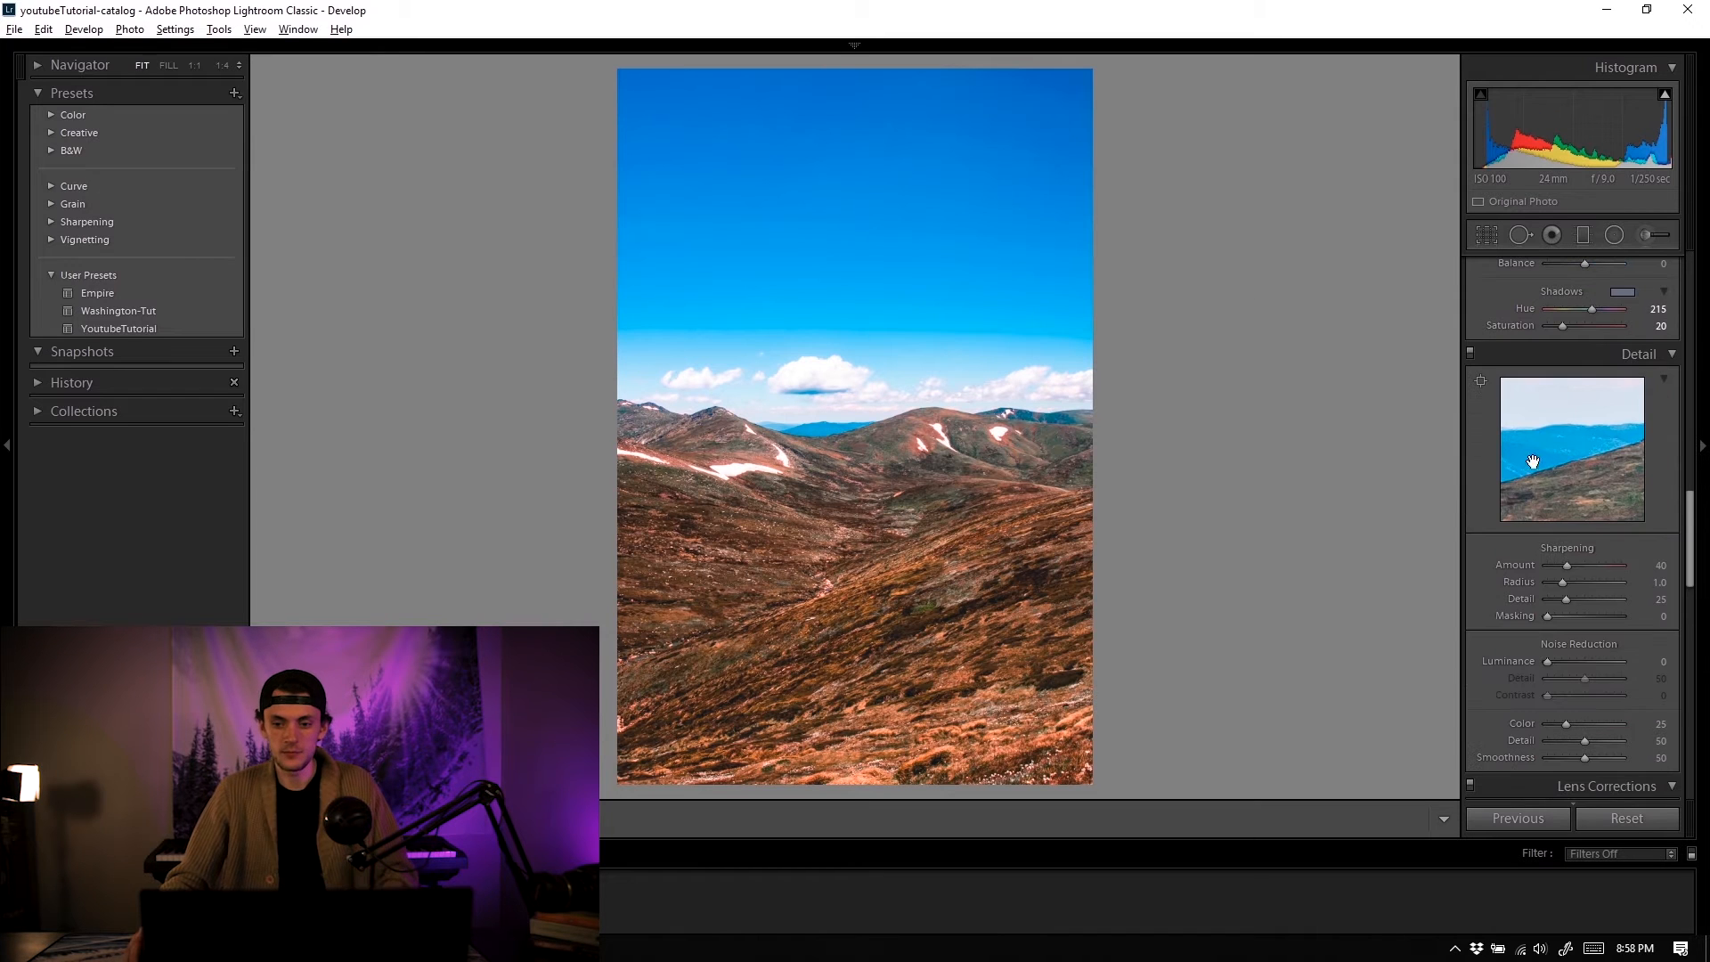
{"action": "scroll", "coordinate": [1602, 414], "scroll_direction": "up", "scroll_amount": 2}
{"action": "left_click", "coordinate": [1471, 324]}
{"action": "left_click", "coordinate": [1470, 325]}
{"action": "left_click", "coordinate": [1470, 324]}
{"action": "left_click", "coordinate": [1471, 324]}
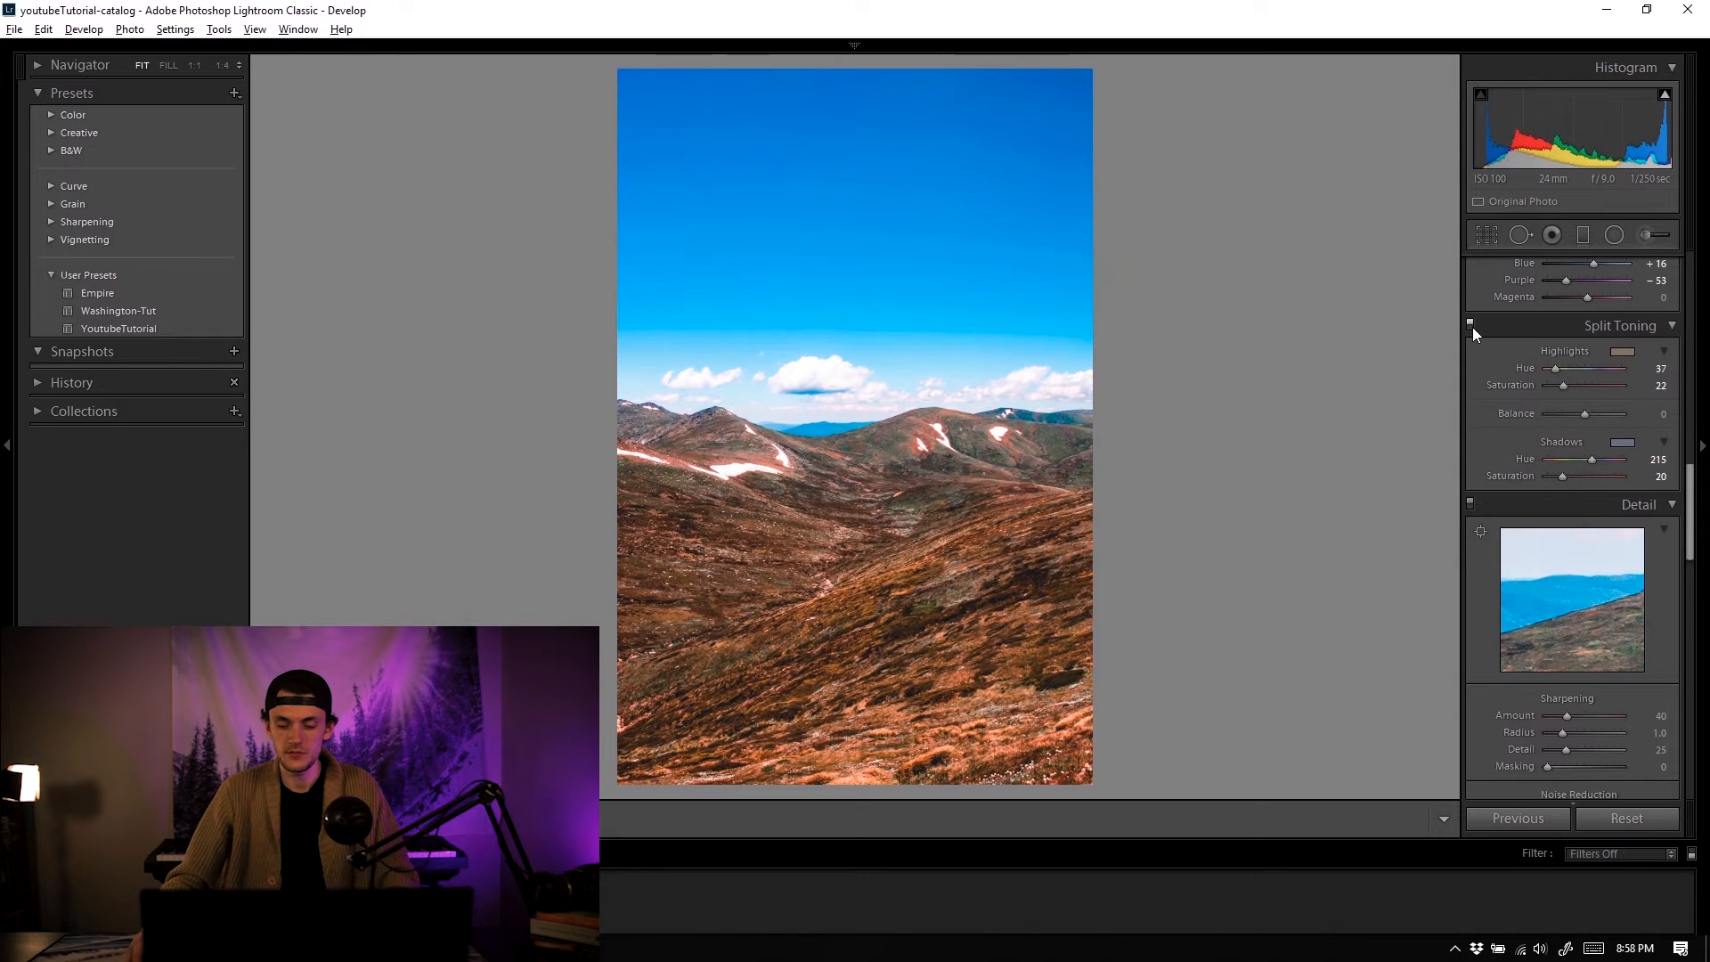
Step: Set the sharpening to amount 80, radius 0.9, detail 18 and masking 85, previewing the masking in greyscale
{"action": "scroll", "coordinate": [1482, 388], "scroll_direction": "down", "scroll_amount": 2}
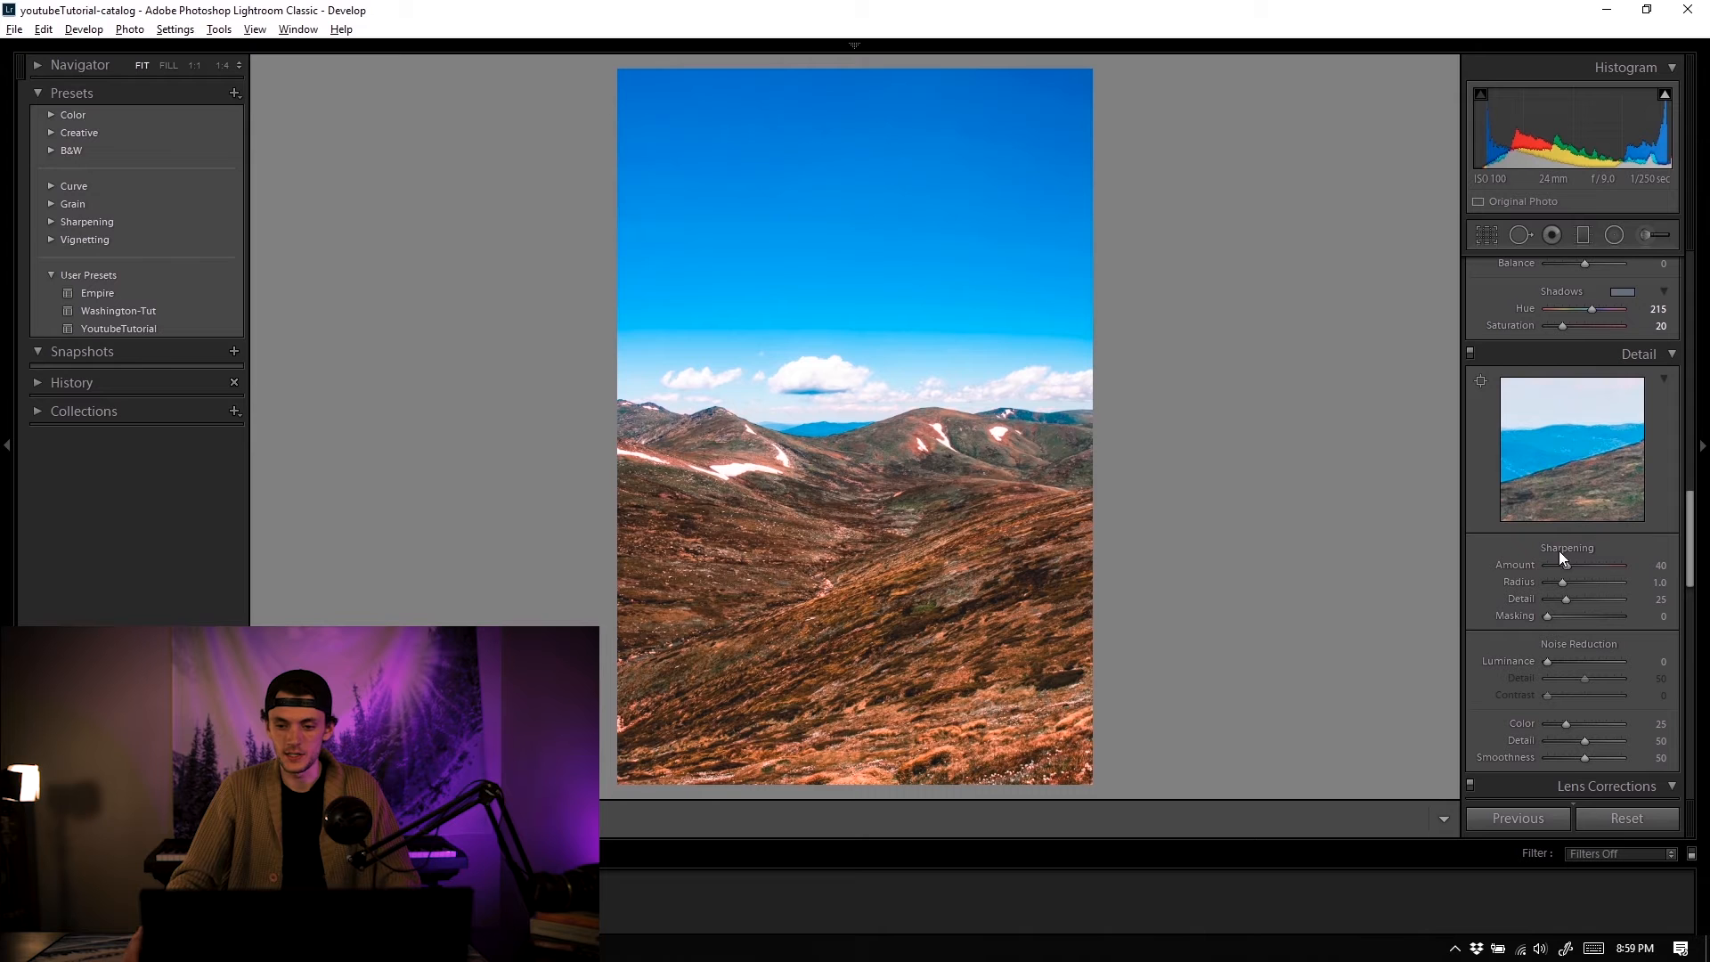
{"action": "key", "text": "alt"}
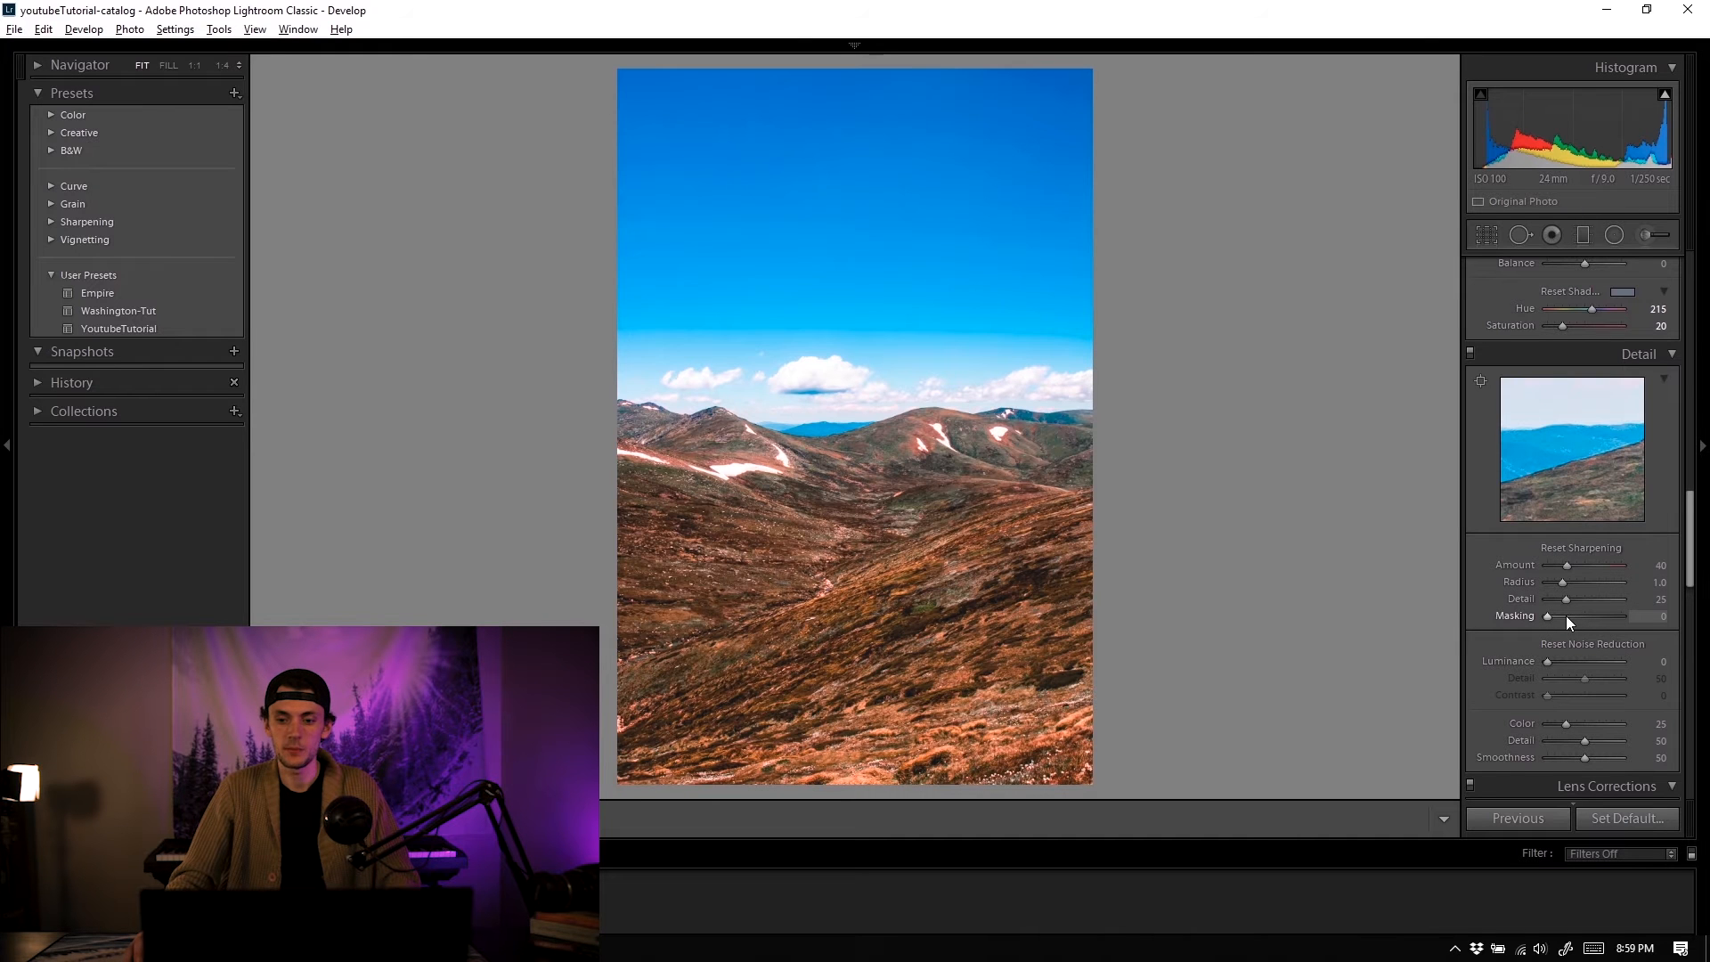
{"action": "mouse_move", "coordinate": [1564, 616]}
{"action": "left_mouse_down"}
{"action": "mouse_move", "coordinate": [1621, 623]}
{"action": "mouse_move", "coordinate": [1568, 603]}
{"action": "left_mouse_up"}
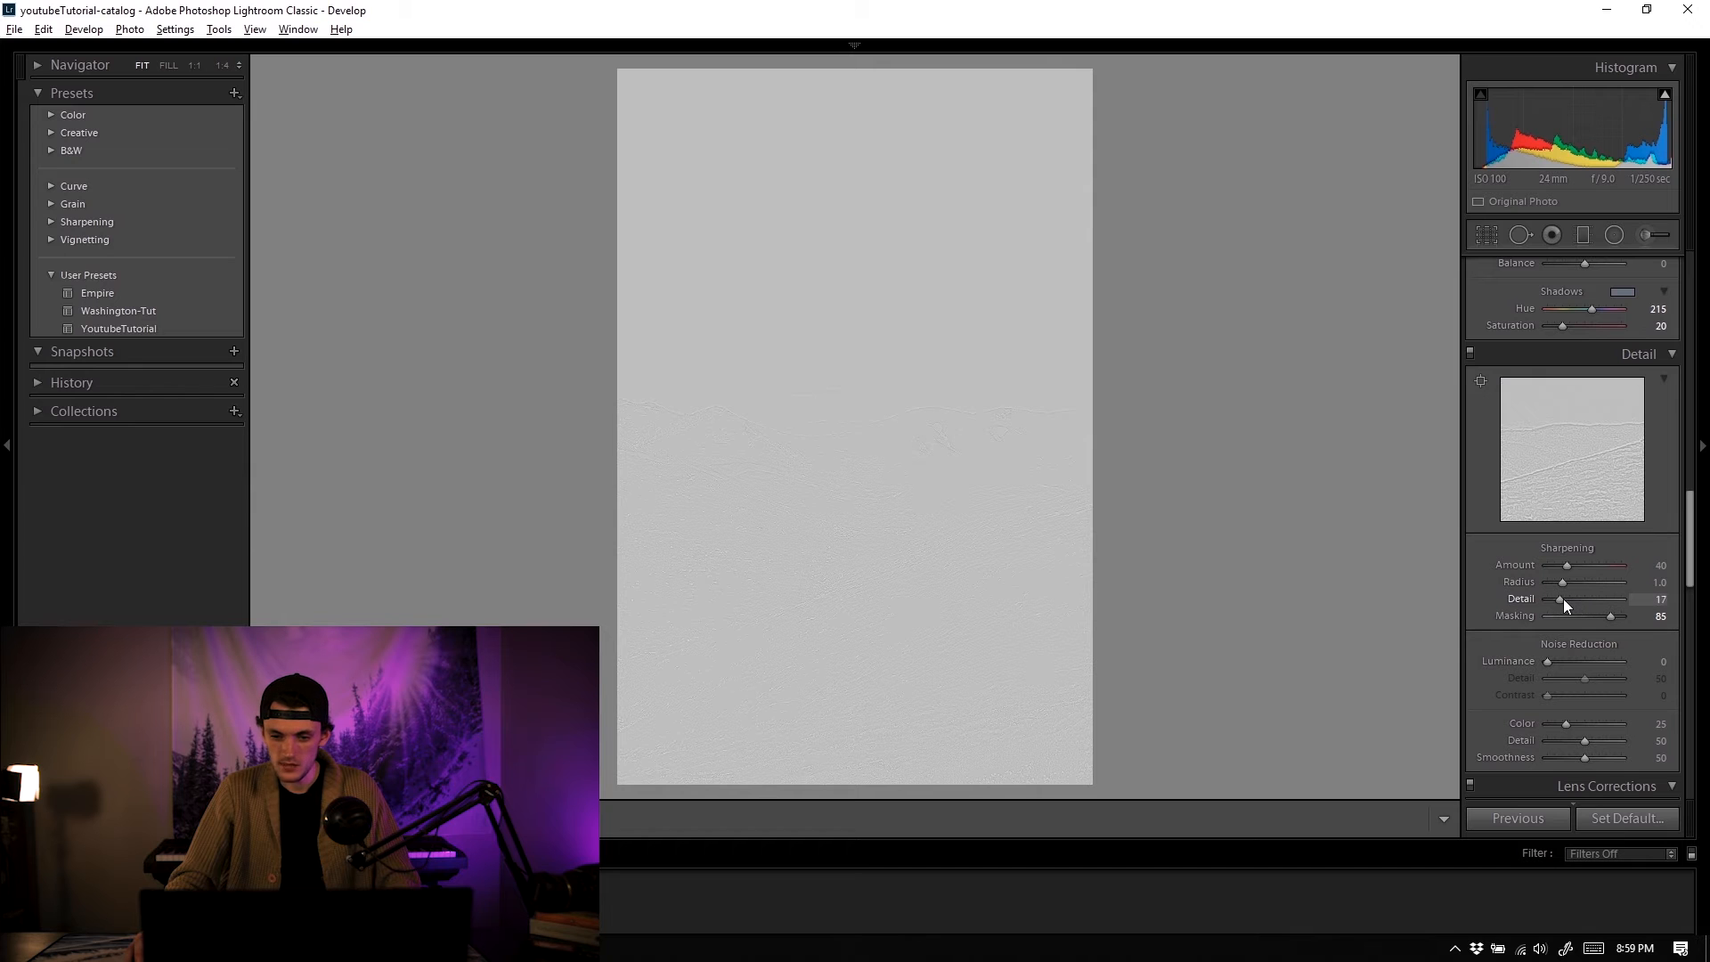
{"action": "left_click_drag", "start_coordinate": [1563, 600], "coordinate": [1564, 586]}
{"action": "left_click_drag", "start_coordinate": [1562, 584], "coordinate": [1587, 574]}
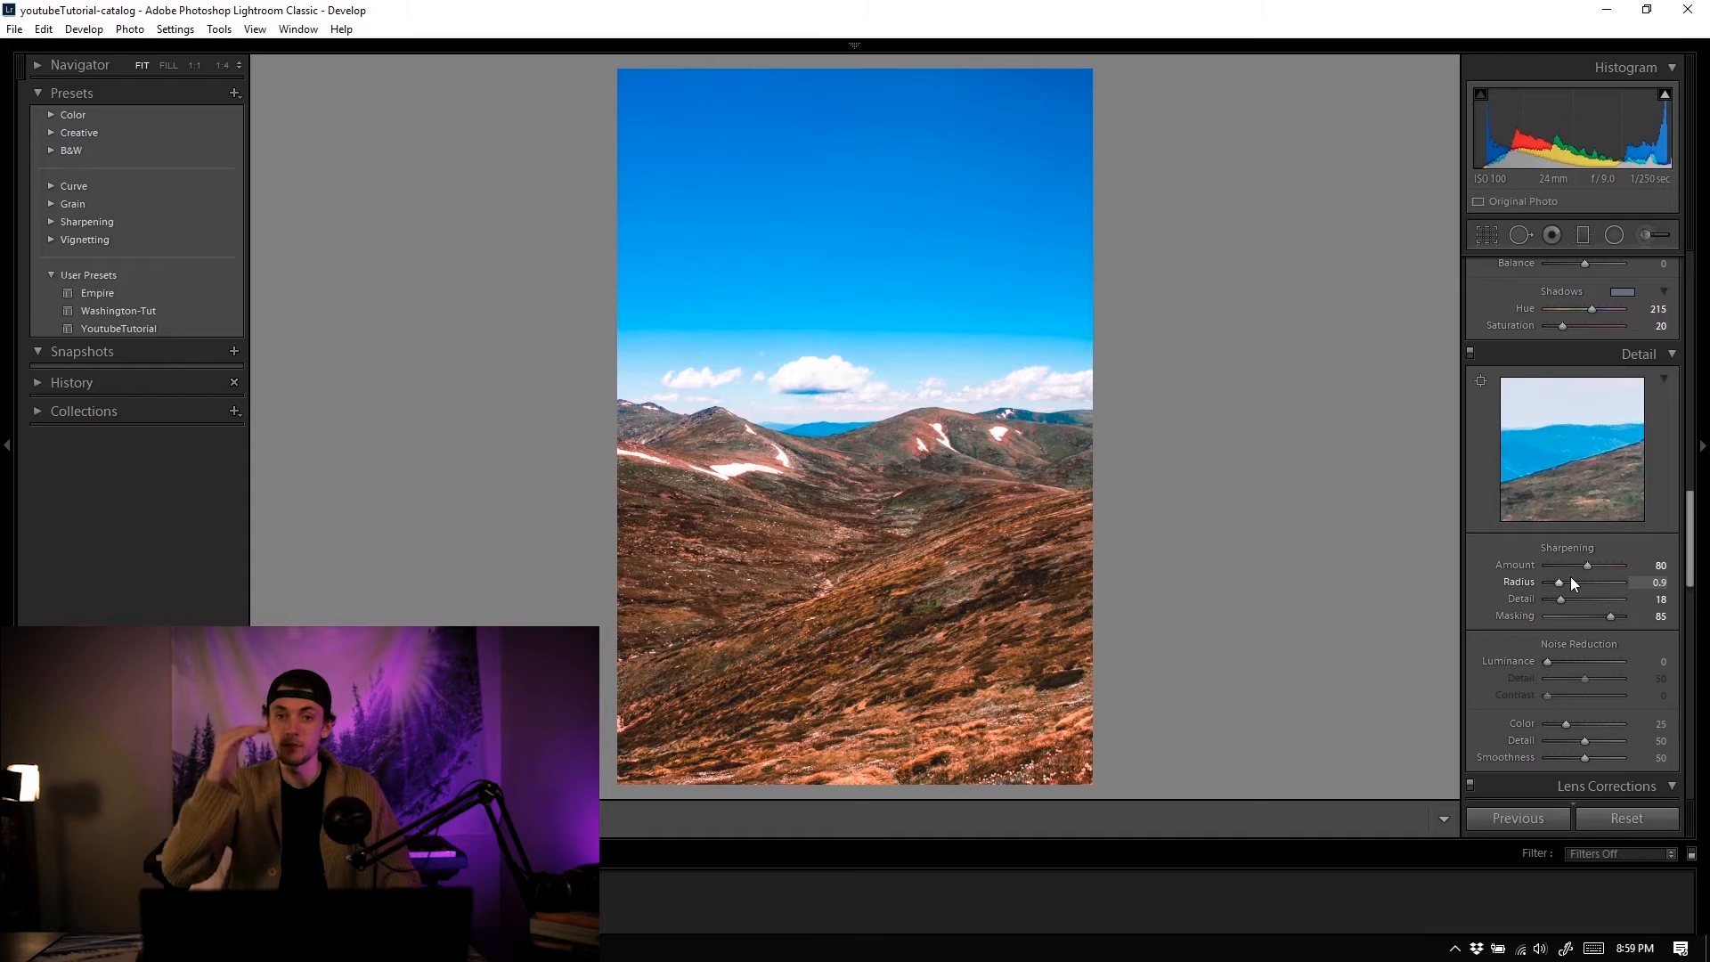
Step: Inspect the sharpened mountain ridge and foreground slope at 1:1, and return to the fitted view
{"action": "scroll", "coordinate": [1553, 574], "scroll_direction": "down", "scroll_amount": 3}
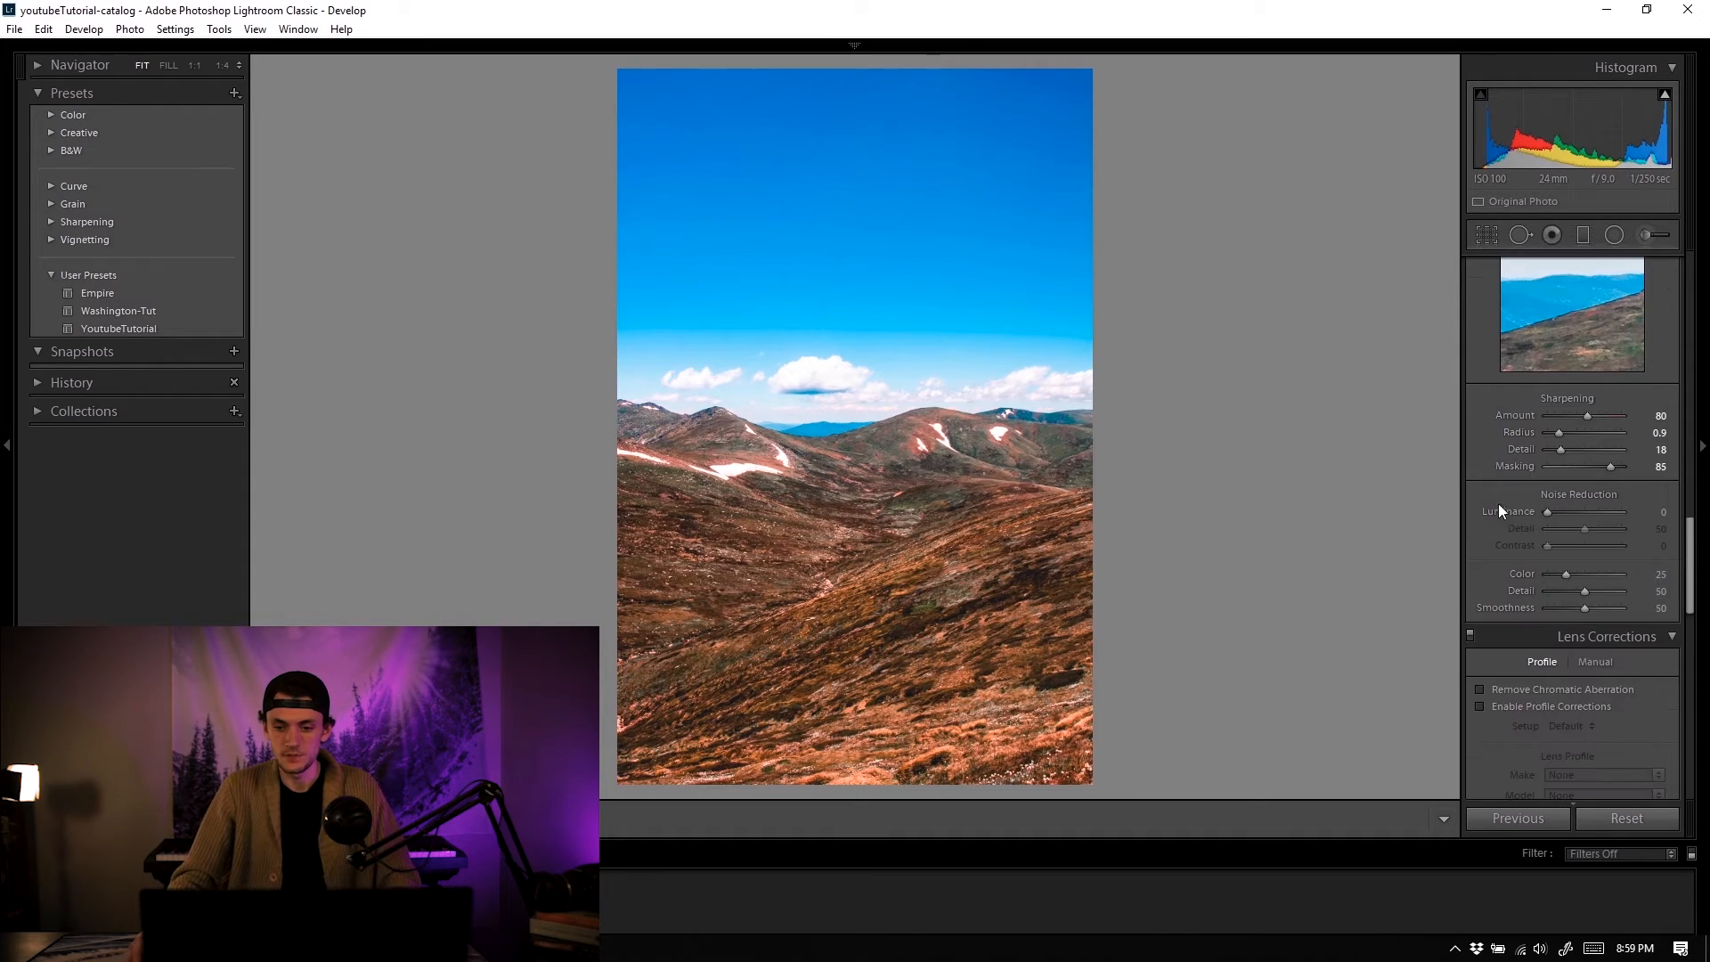
{"action": "left_click", "coordinate": [899, 415]}
{"action": "left_click", "coordinate": [900, 415]}
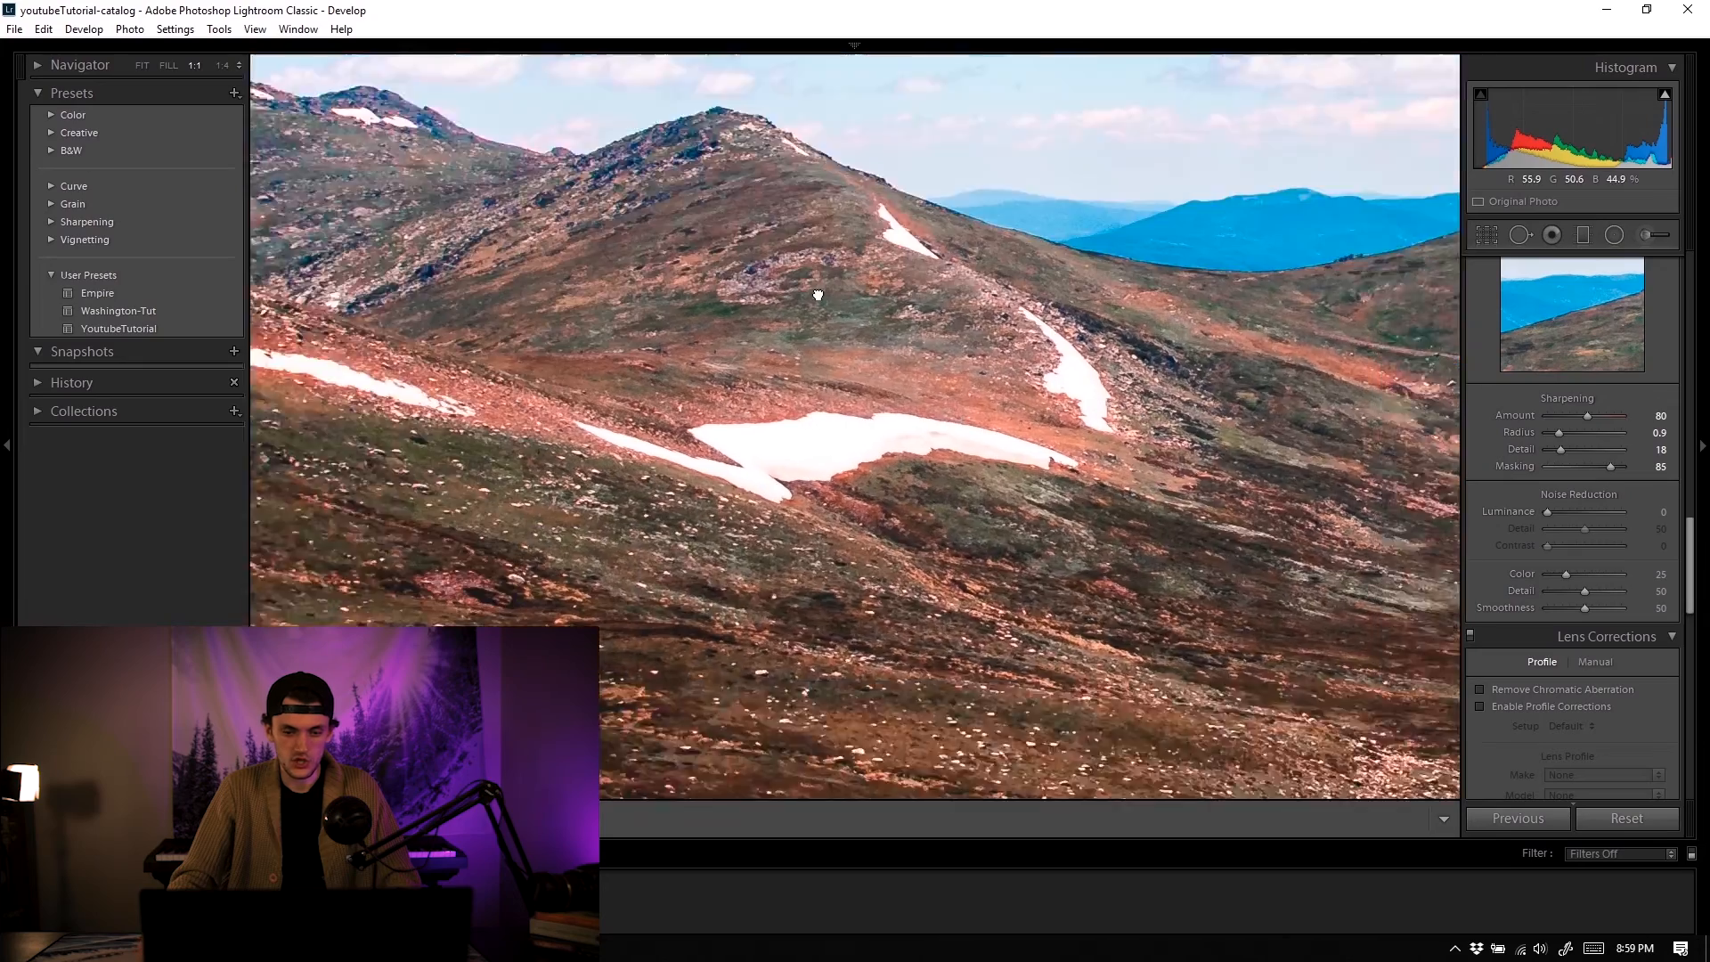
{"action": "left_click", "coordinate": [840, 407]}
{"action": "left_click_drag", "start_coordinate": [840, 407], "coordinate": [710, 305]}
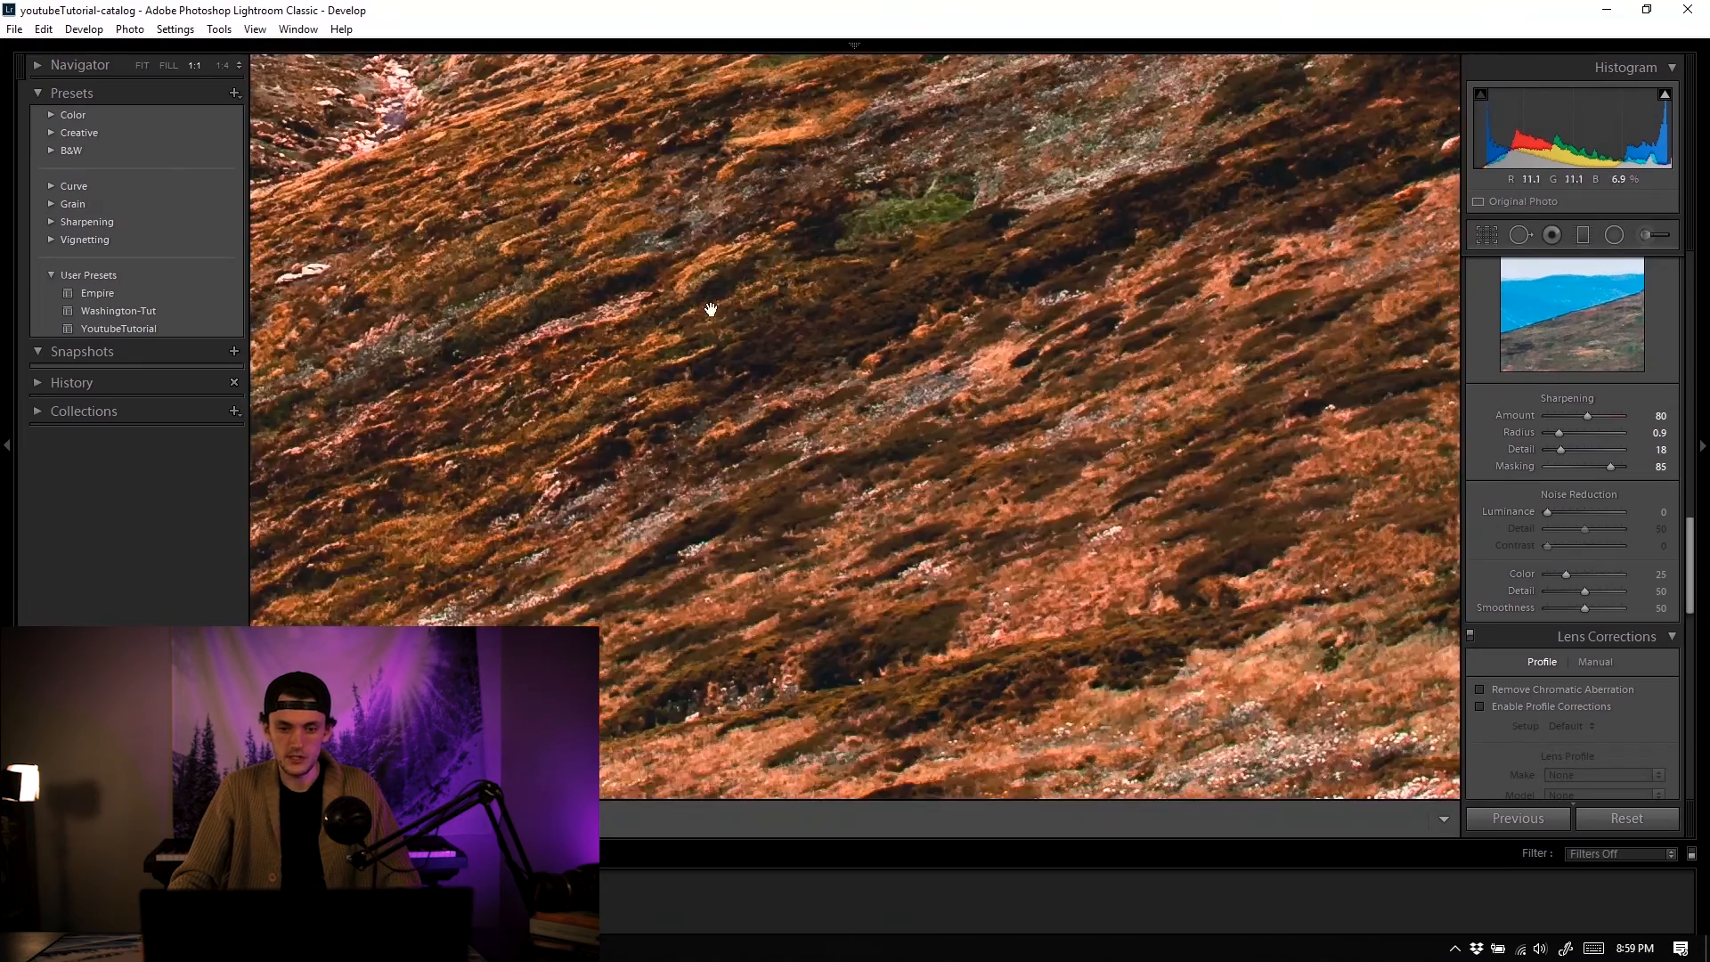
{"action": "left_click", "coordinate": [712, 311]}
Step: Reset all settings to compare the hillside at 1:1 with the edited version using undo and redo, and restore the edits
{"action": "left_click", "coordinate": [1627, 817]}
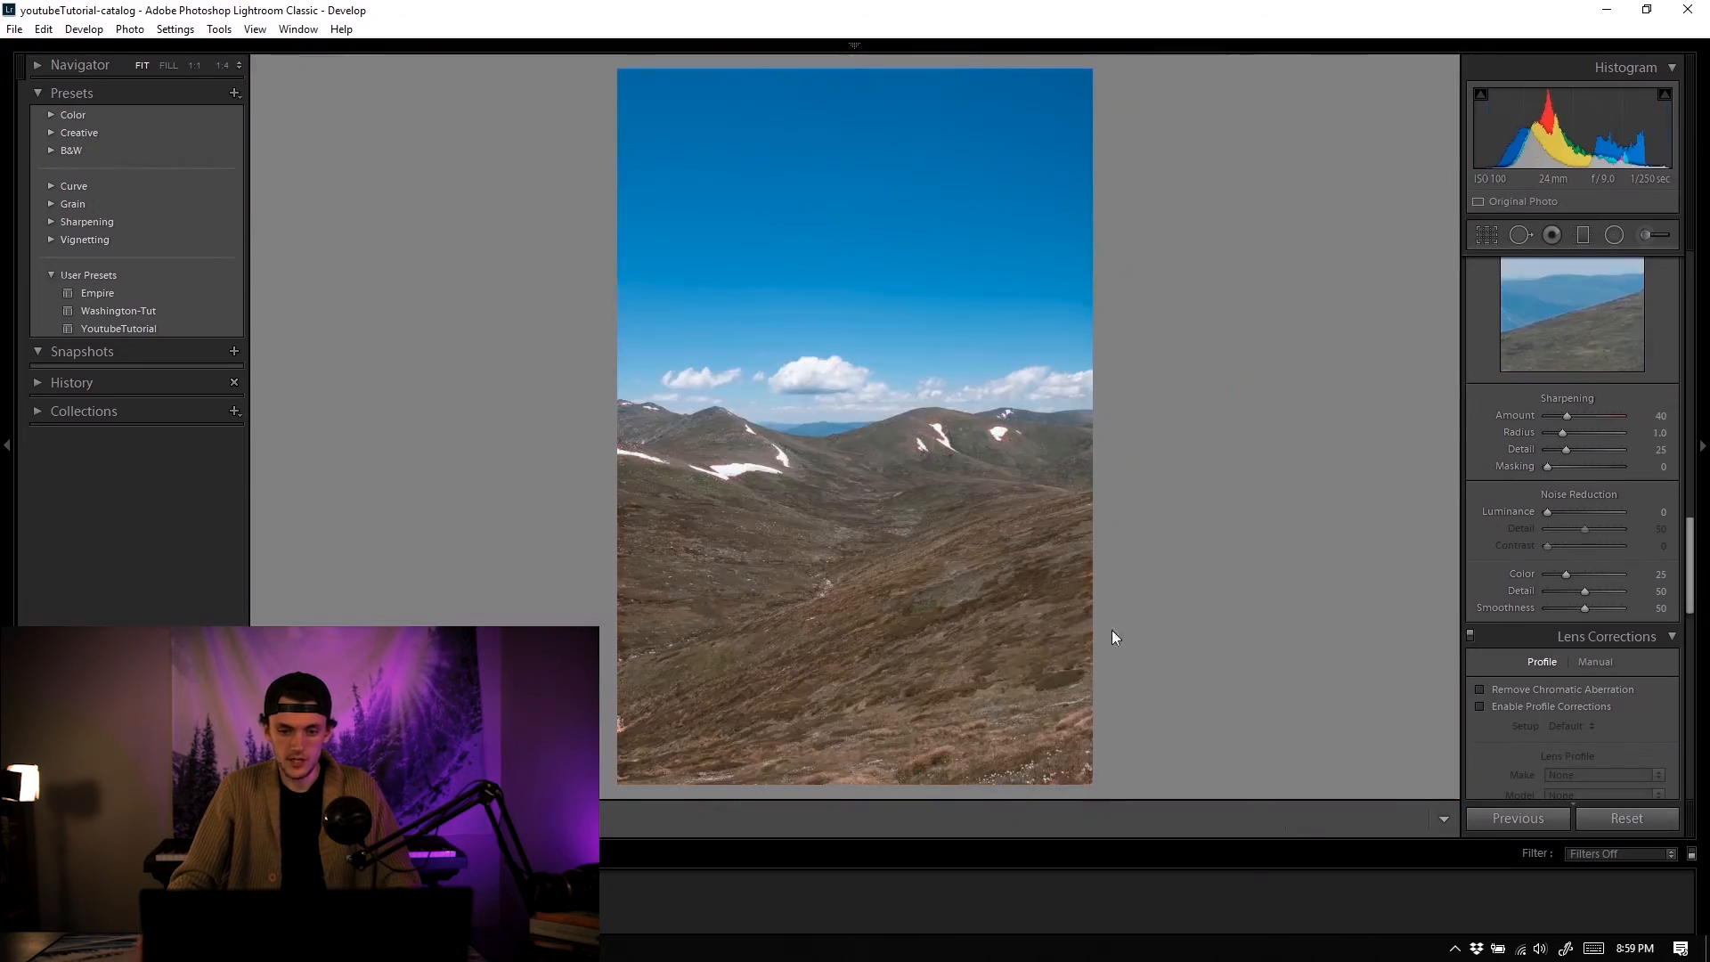
{"action": "left_click", "coordinate": [944, 563]}
{"action": "left_click_drag", "start_coordinate": [943, 572], "coordinate": [964, 406]}
{"action": "key", "text": "ctrl+z"}
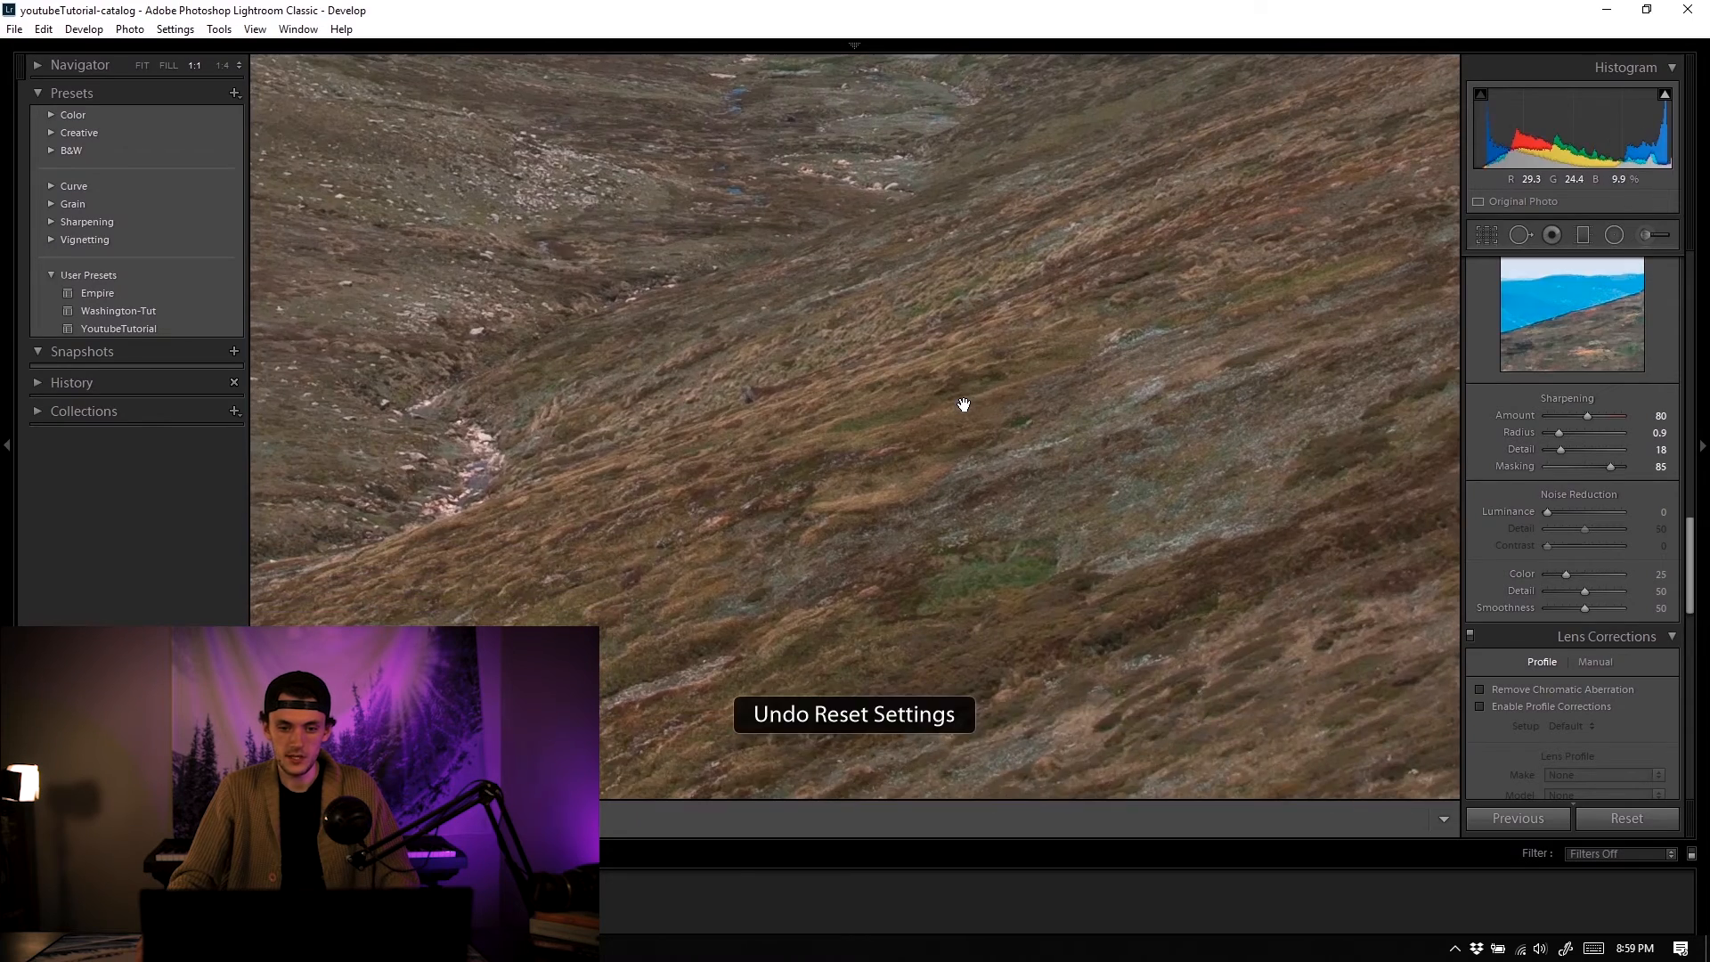
{"action": "key", "text": "ctrl+y"}
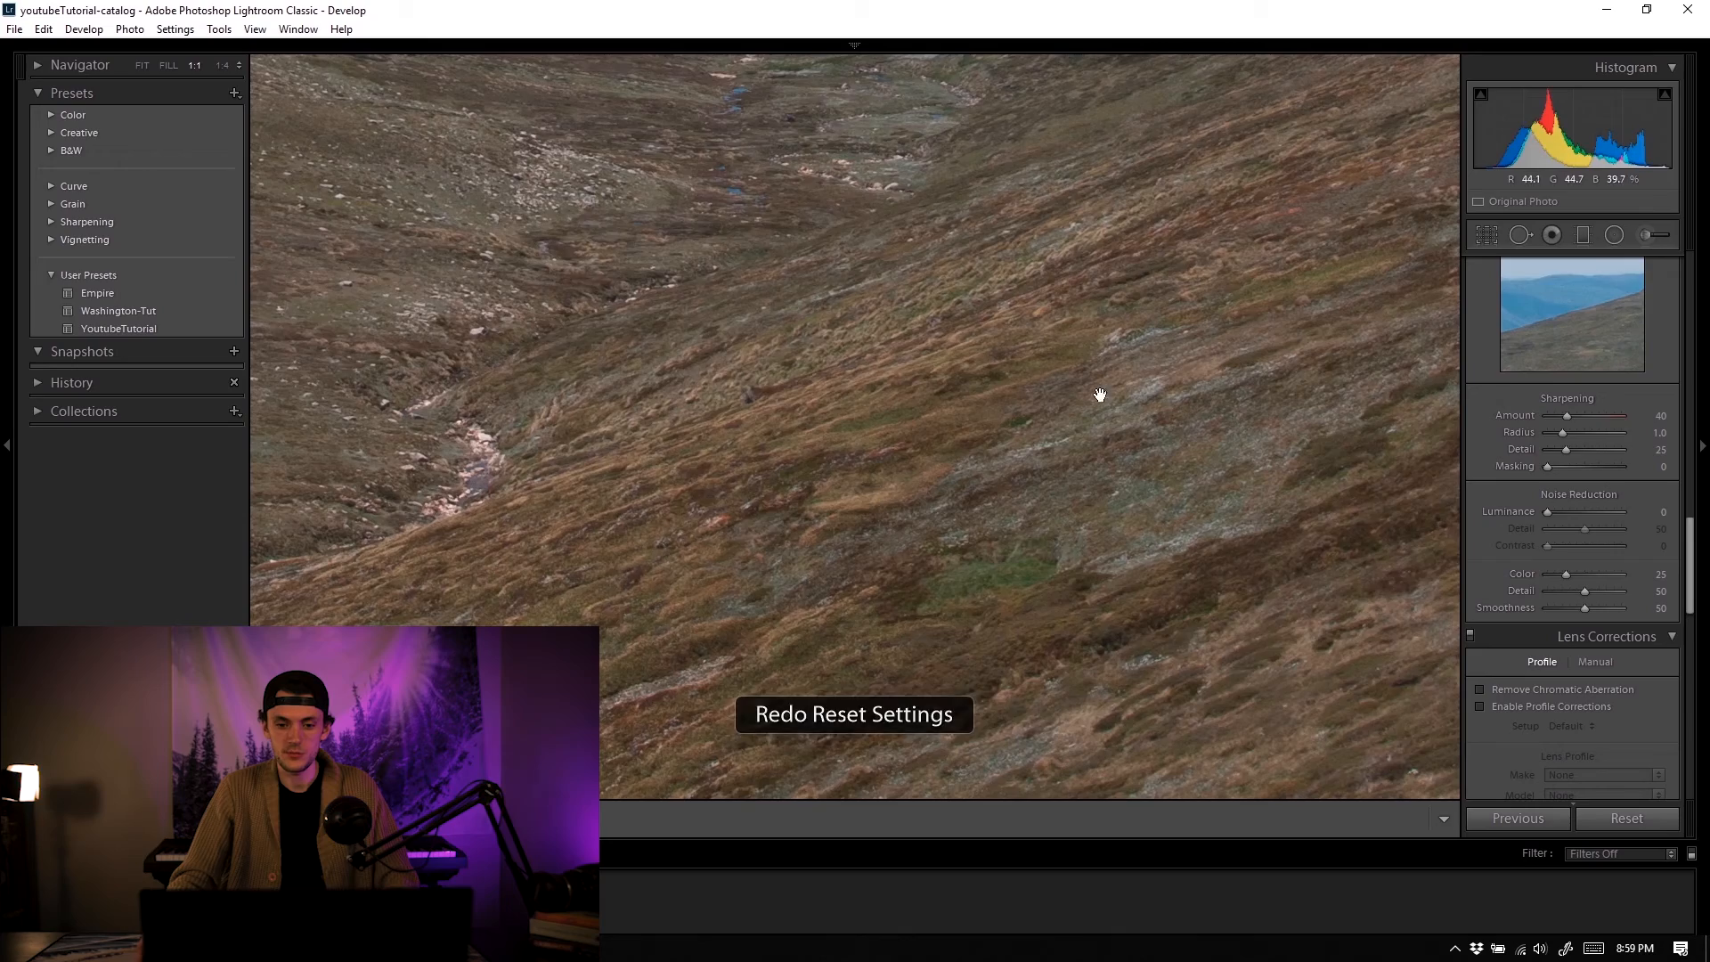
{"action": "key", "text": "ctrl+z"}
{"action": "left_click", "coordinate": [854, 421]}
{"action": "left_click", "coordinate": [942, 433]}
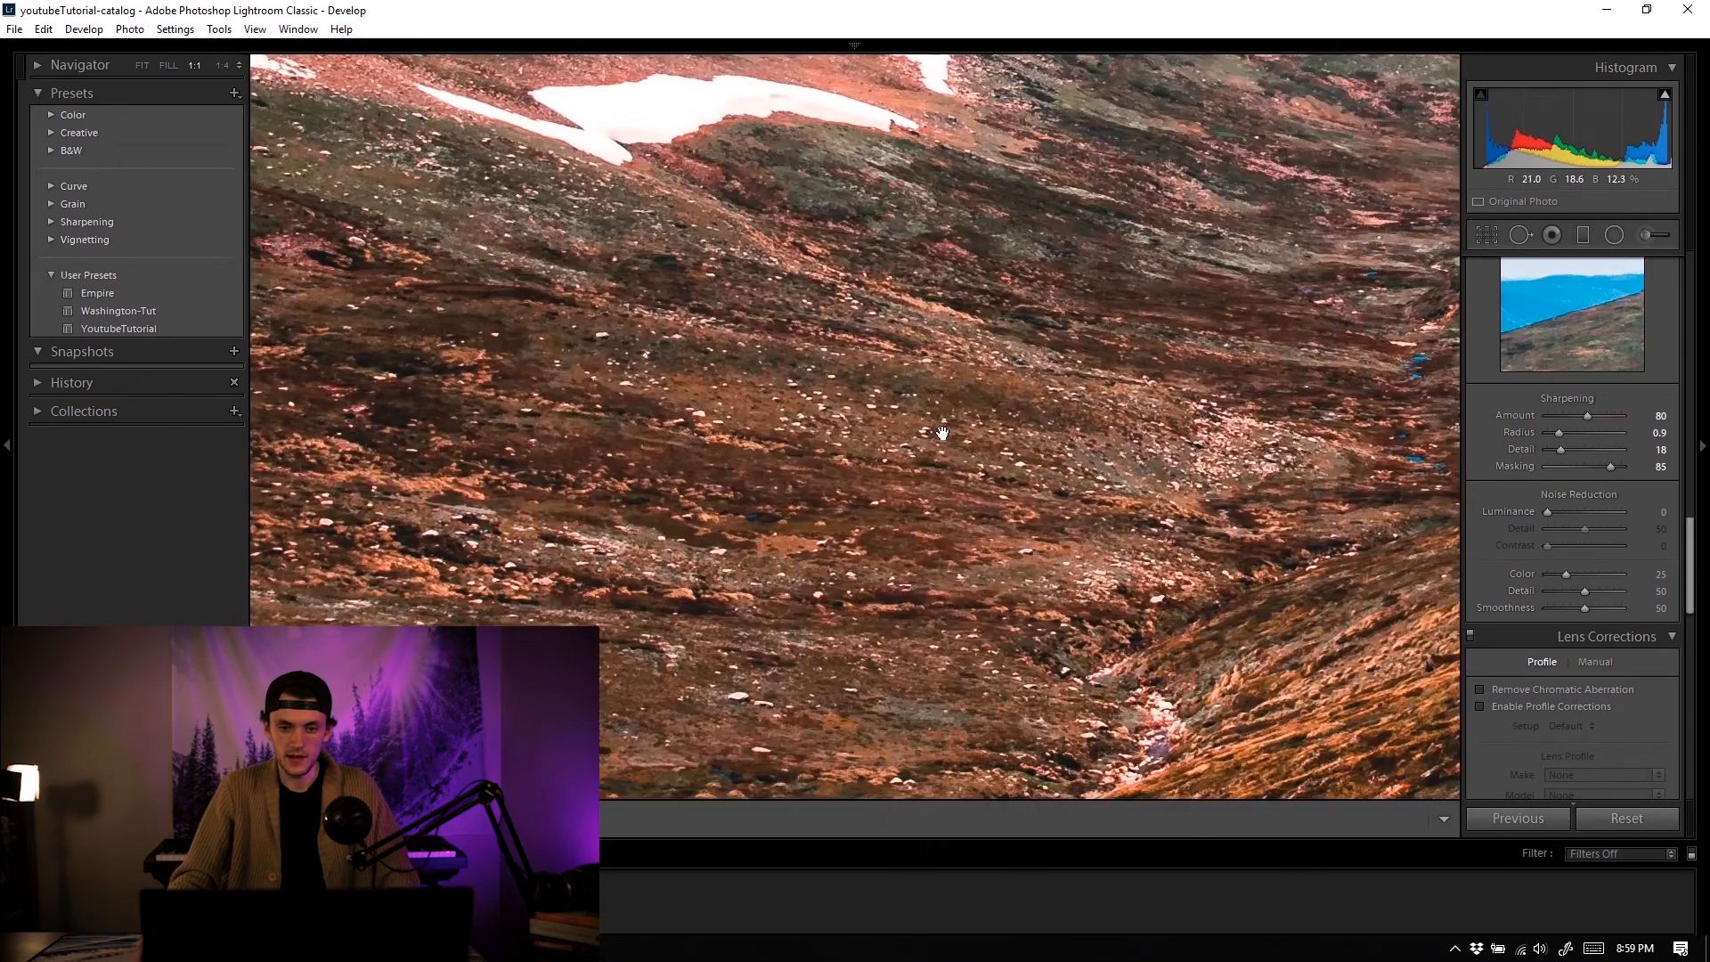
{"action": "left_click", "coordinate": [942, 433]}
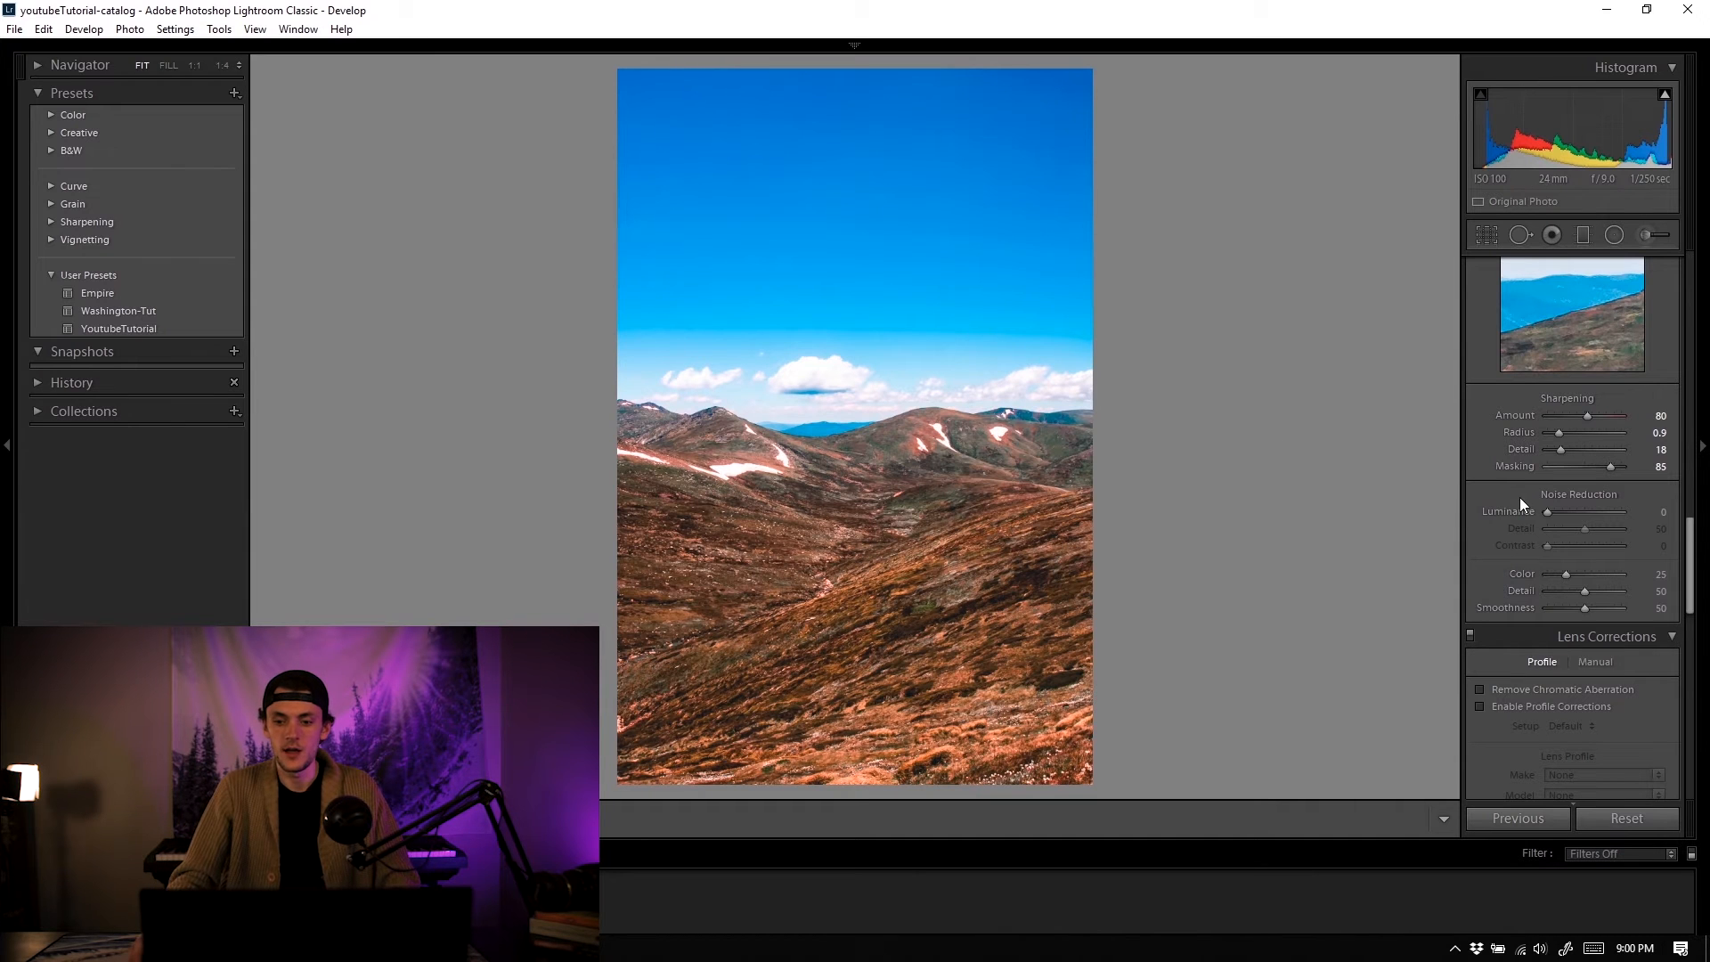
Step: Try the lens profile corrections, toggling them repeatedly to compare the photo, and switch them off again
{"action": "scroll", "coordinate": [1521, 497], "scroll_direction": "down", "scroll_amount": 3}
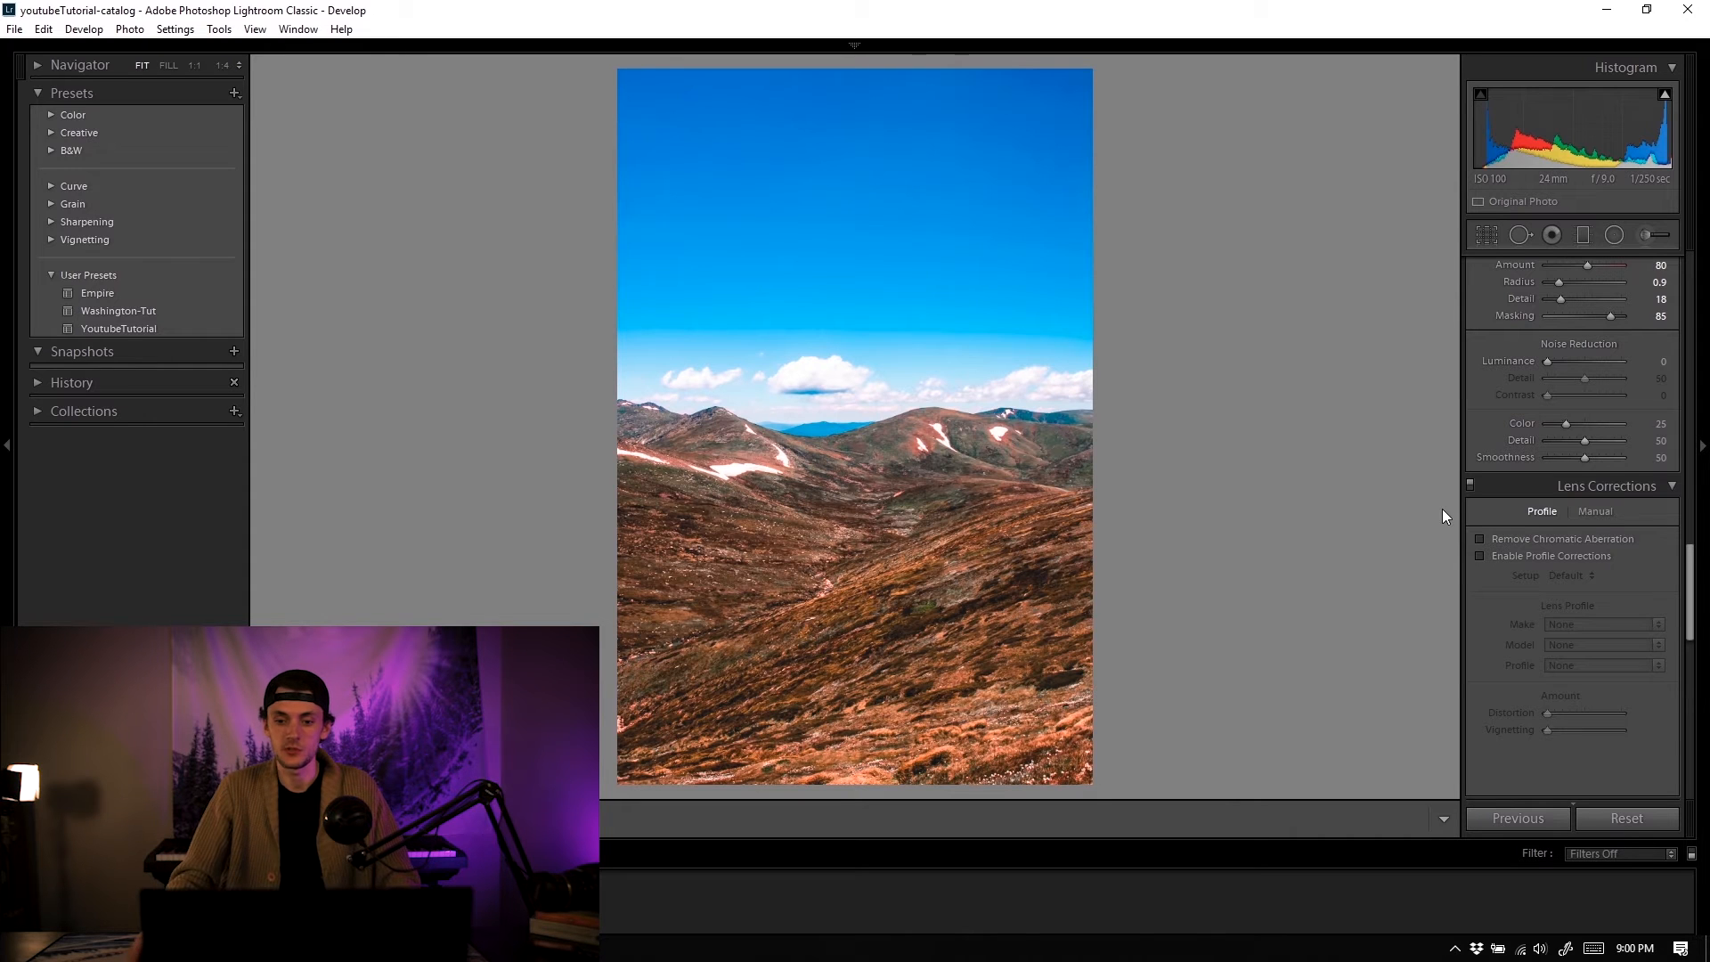
{"action": "left_click", "coordinate": [1498, 554]}
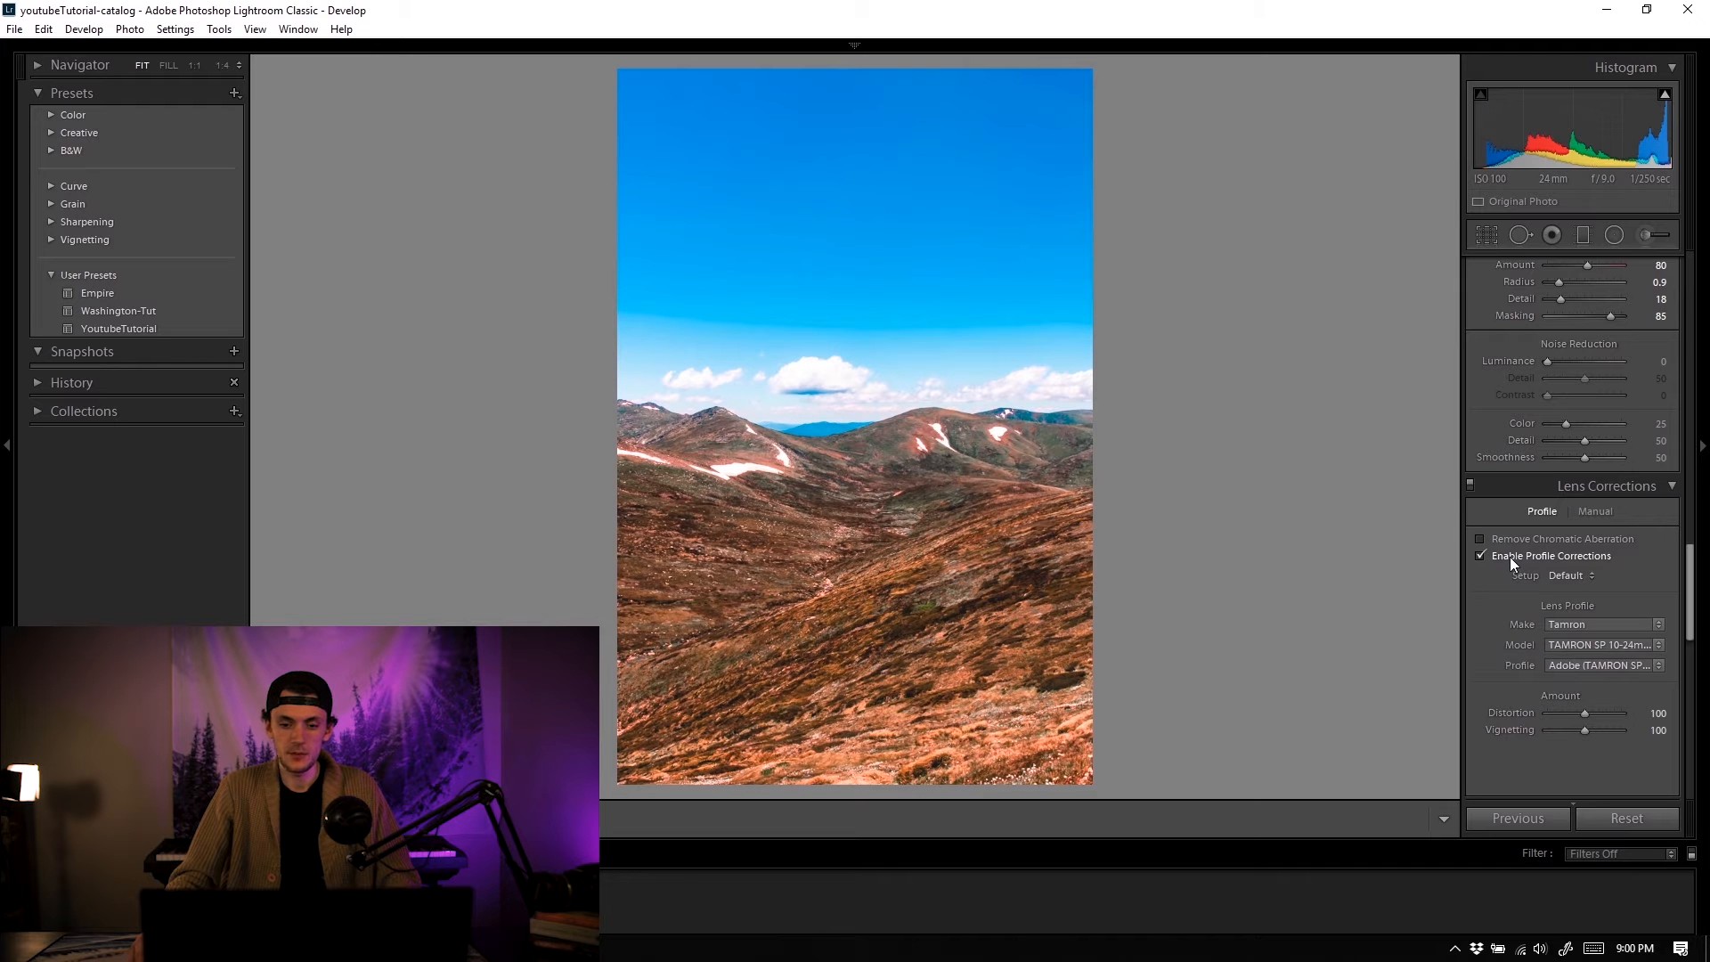
{"action": "left_click", "coordinate": [1509, 557]}
{"action": "left_click", "coordinate": [1509, 558]}
{"action": "left_click", "coordinate": [1510, 557]}
{"action": "left_click", "coordinate": [1509, 558]}
{"action": "left_click", "coordinate": [1509, 557]}
{"action": "left_click", "coordinate": [1510, 558]}
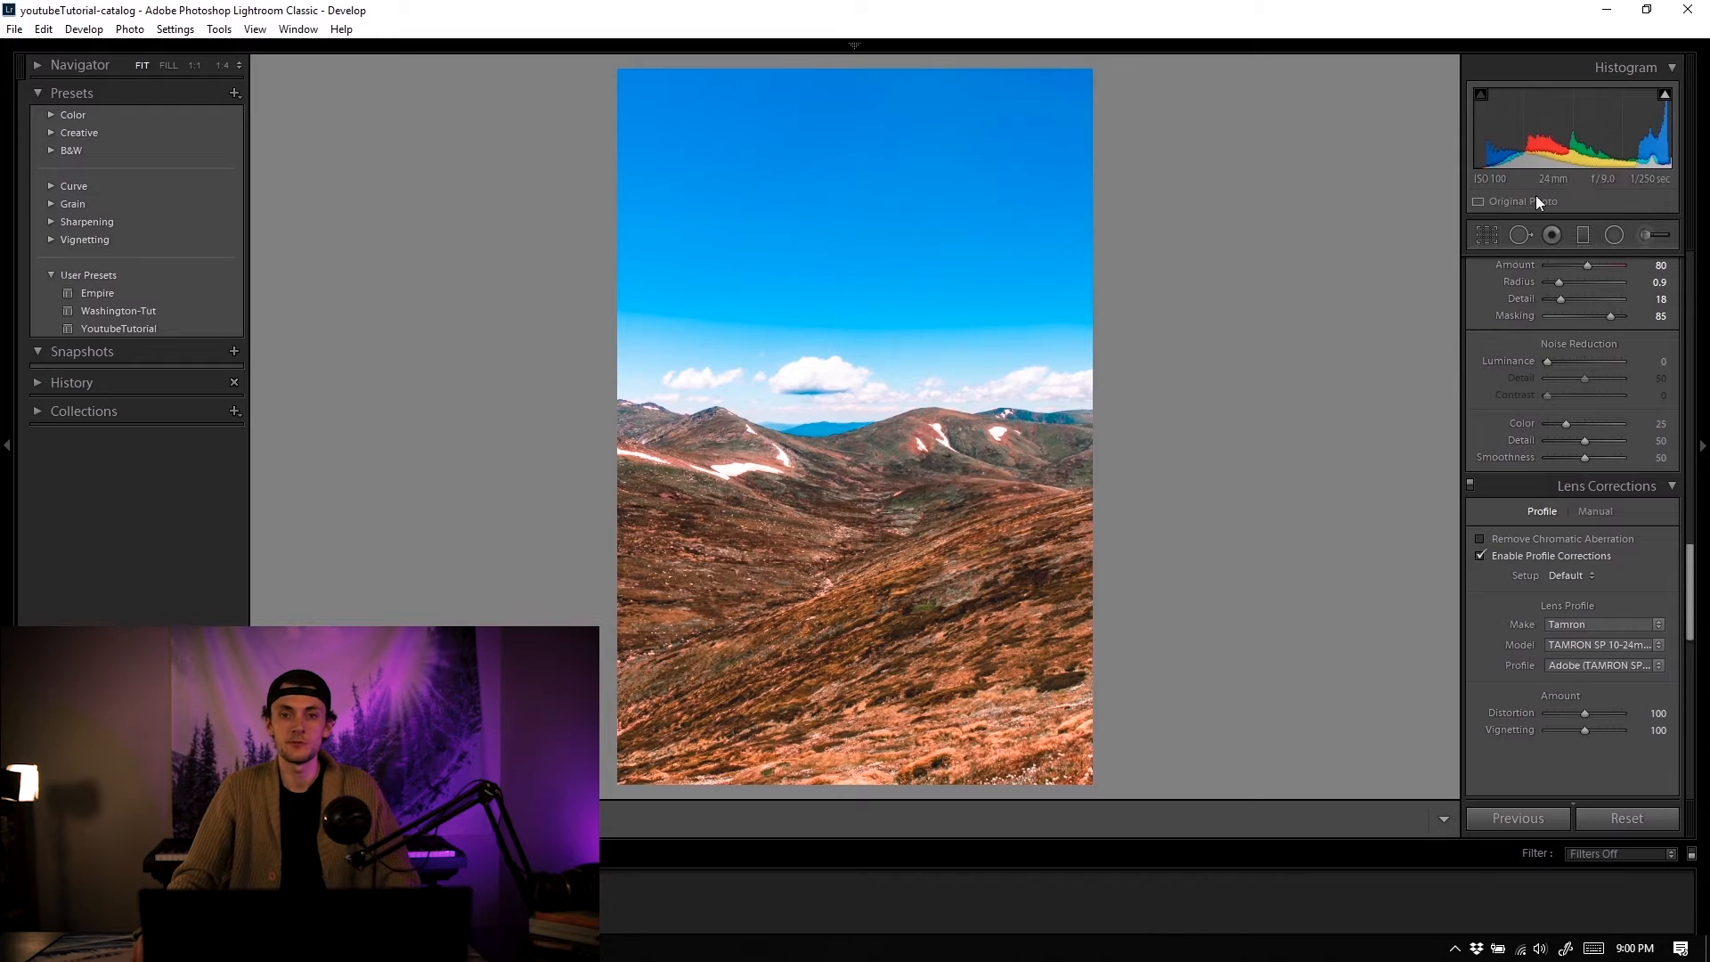
{"action": "left_click", "coordinate": [1493, 553]}
{"action": "left_click", "coordinate": [1492, 554]}
{"action": "left_click", "coordinate": [1492, 554]}
{"action": "left_click", "coordinate": [1493, 554]}
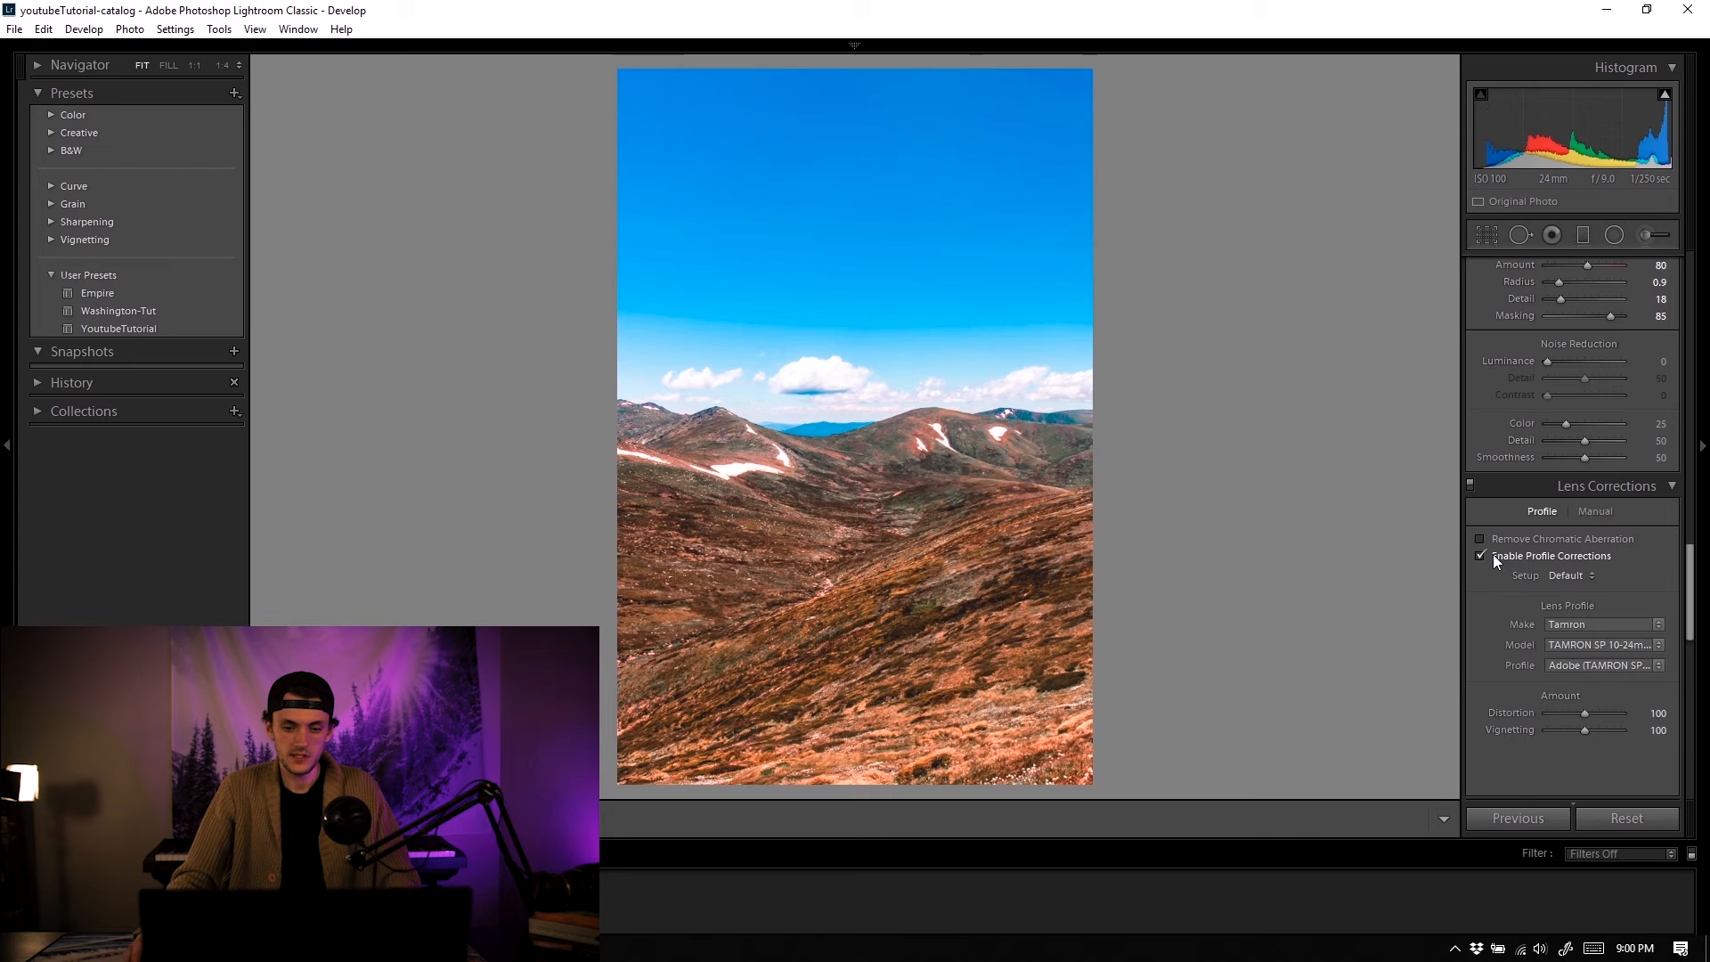
{"action": "left_click", "coordinate": [1492, 554]}
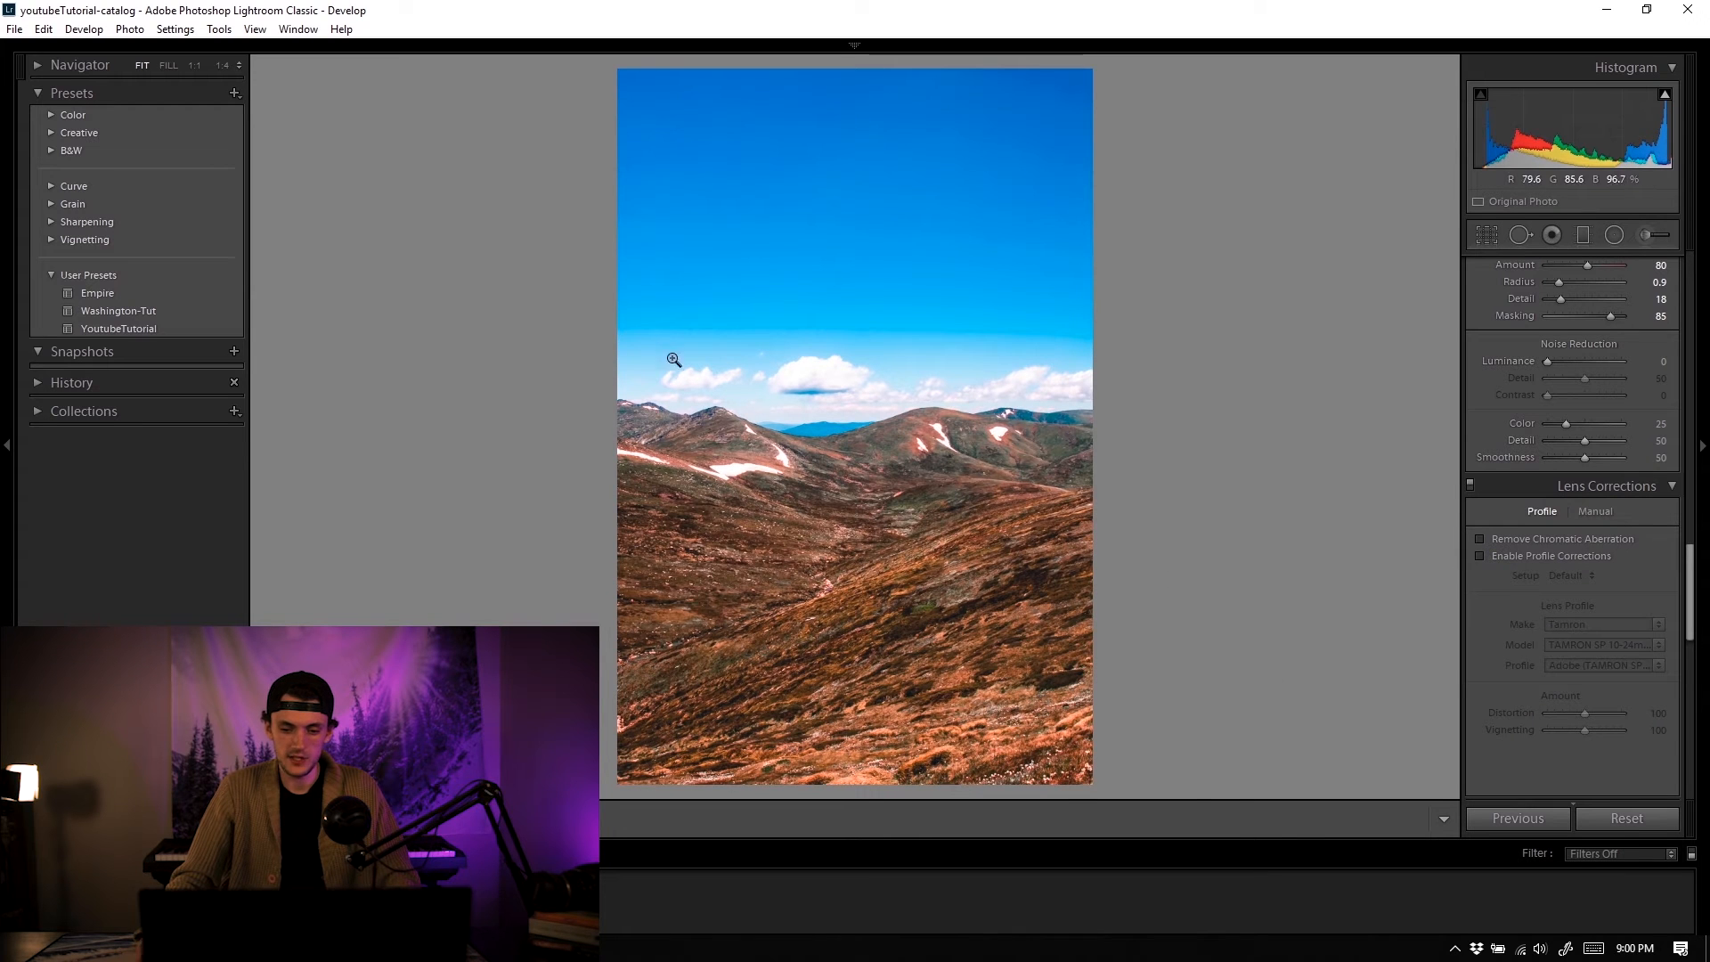
Step: Add a dark post-crop vignette with the amount set to −12 in Highlight Priority style
{"action": "scroll", "coordinate": [1510, 587], "scroll_direction": "down", "scroll_amount": 3}
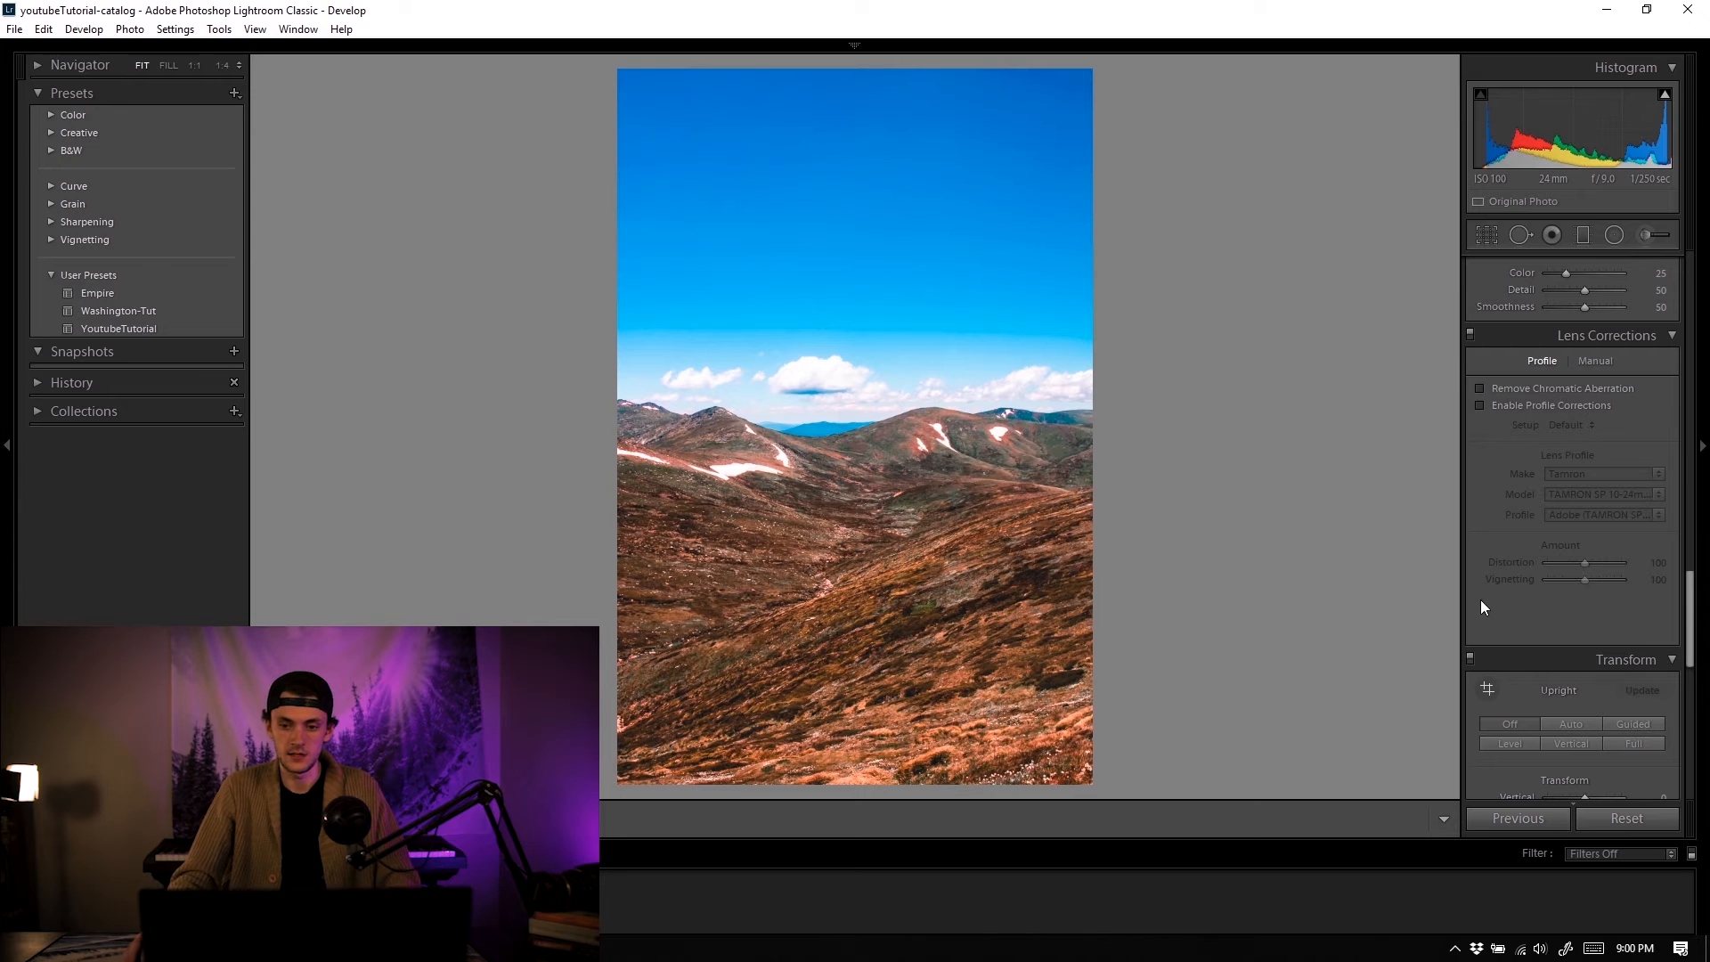
{"action": "scroll", "coordinate": [1575, 463], "scroll_direction": "down", "scroll_amount": 9}
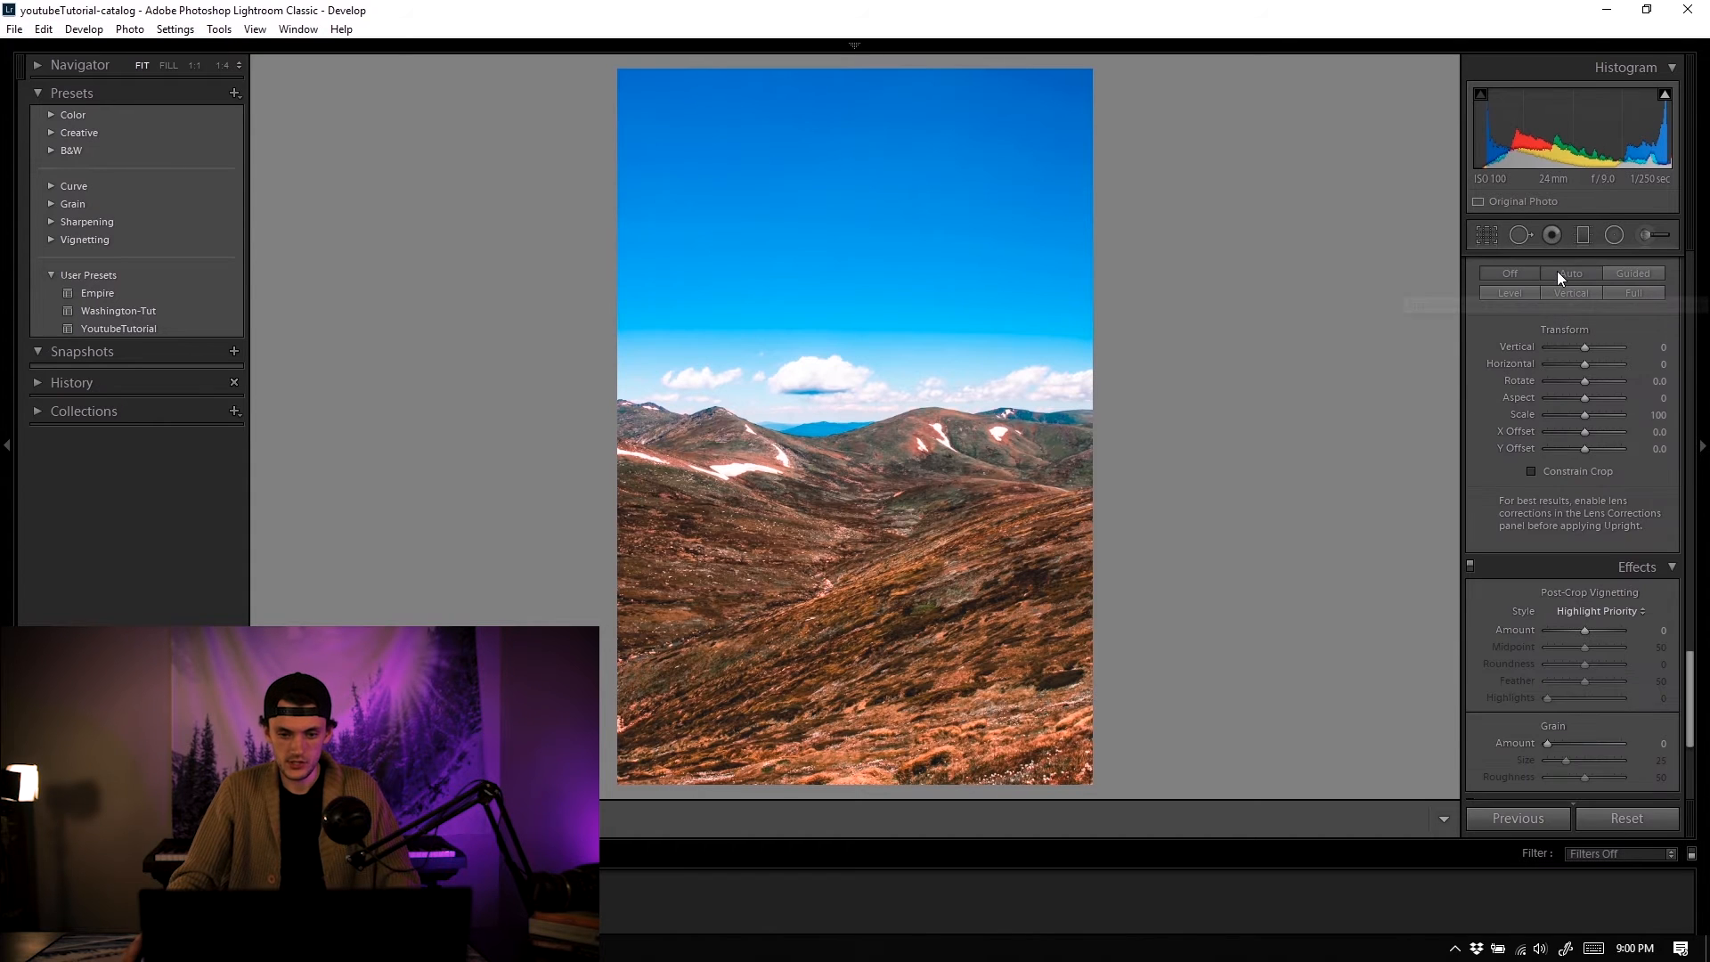
{"action": "left_click", "coordinate": [1557, 272]}
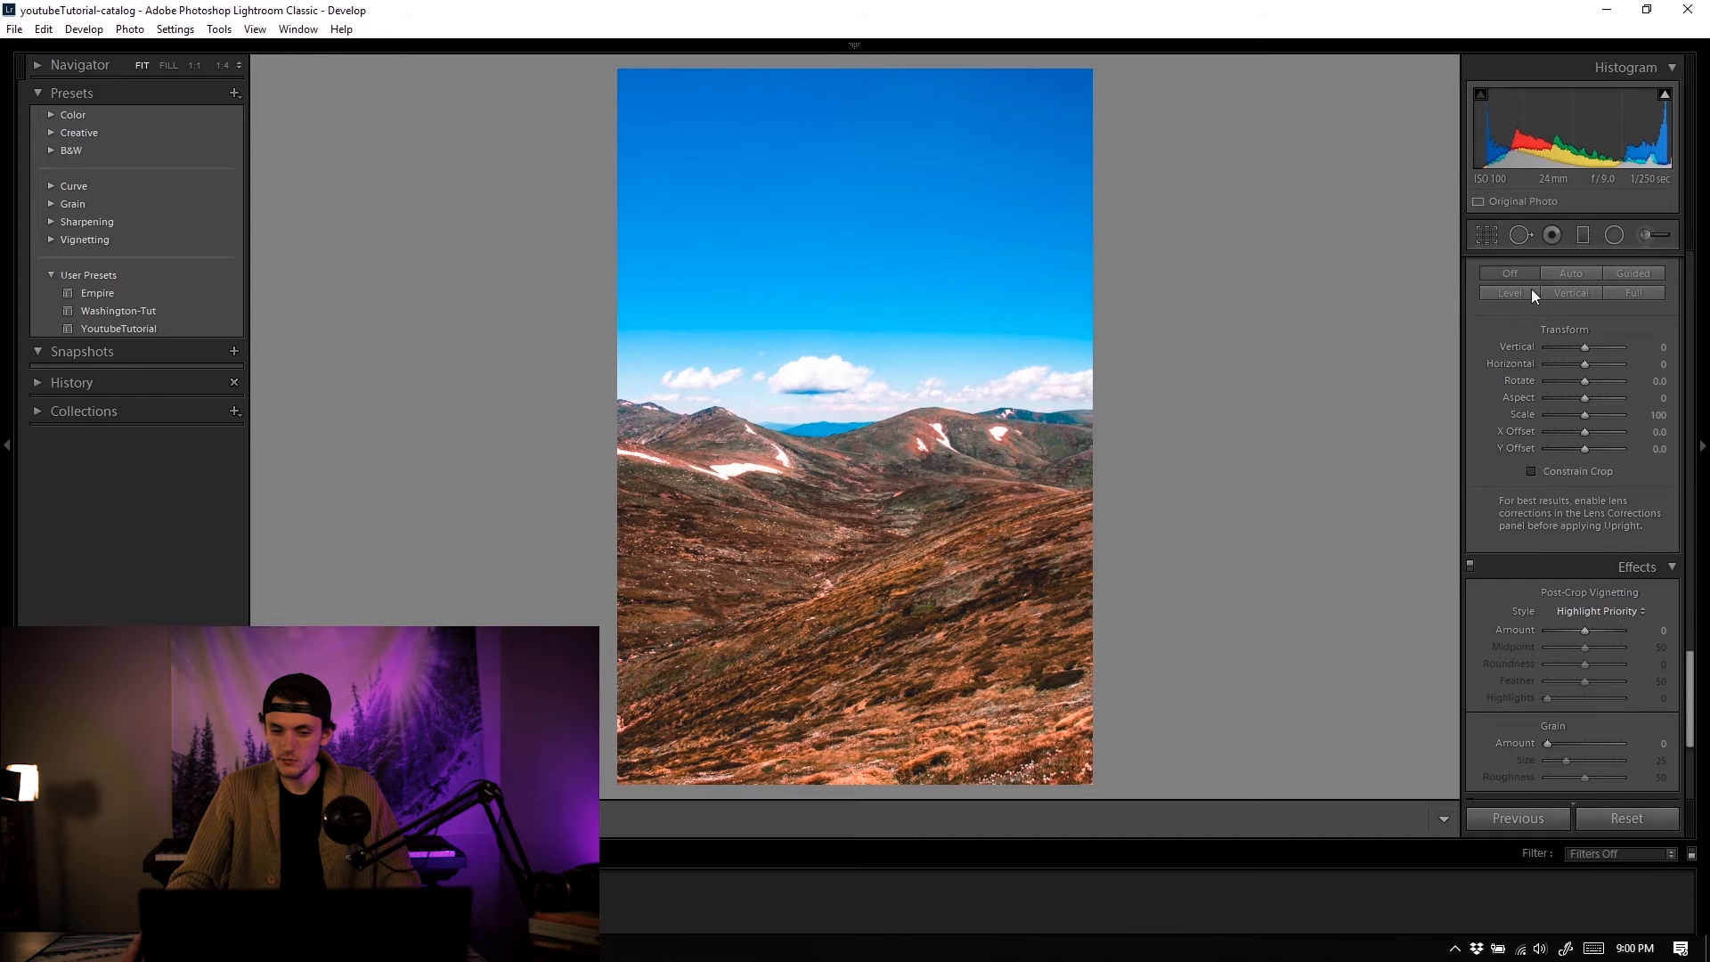
{"action": "scroll", "coordinate": [1515, 346], "scroll_direction": "down", "scroll_amount": 5}
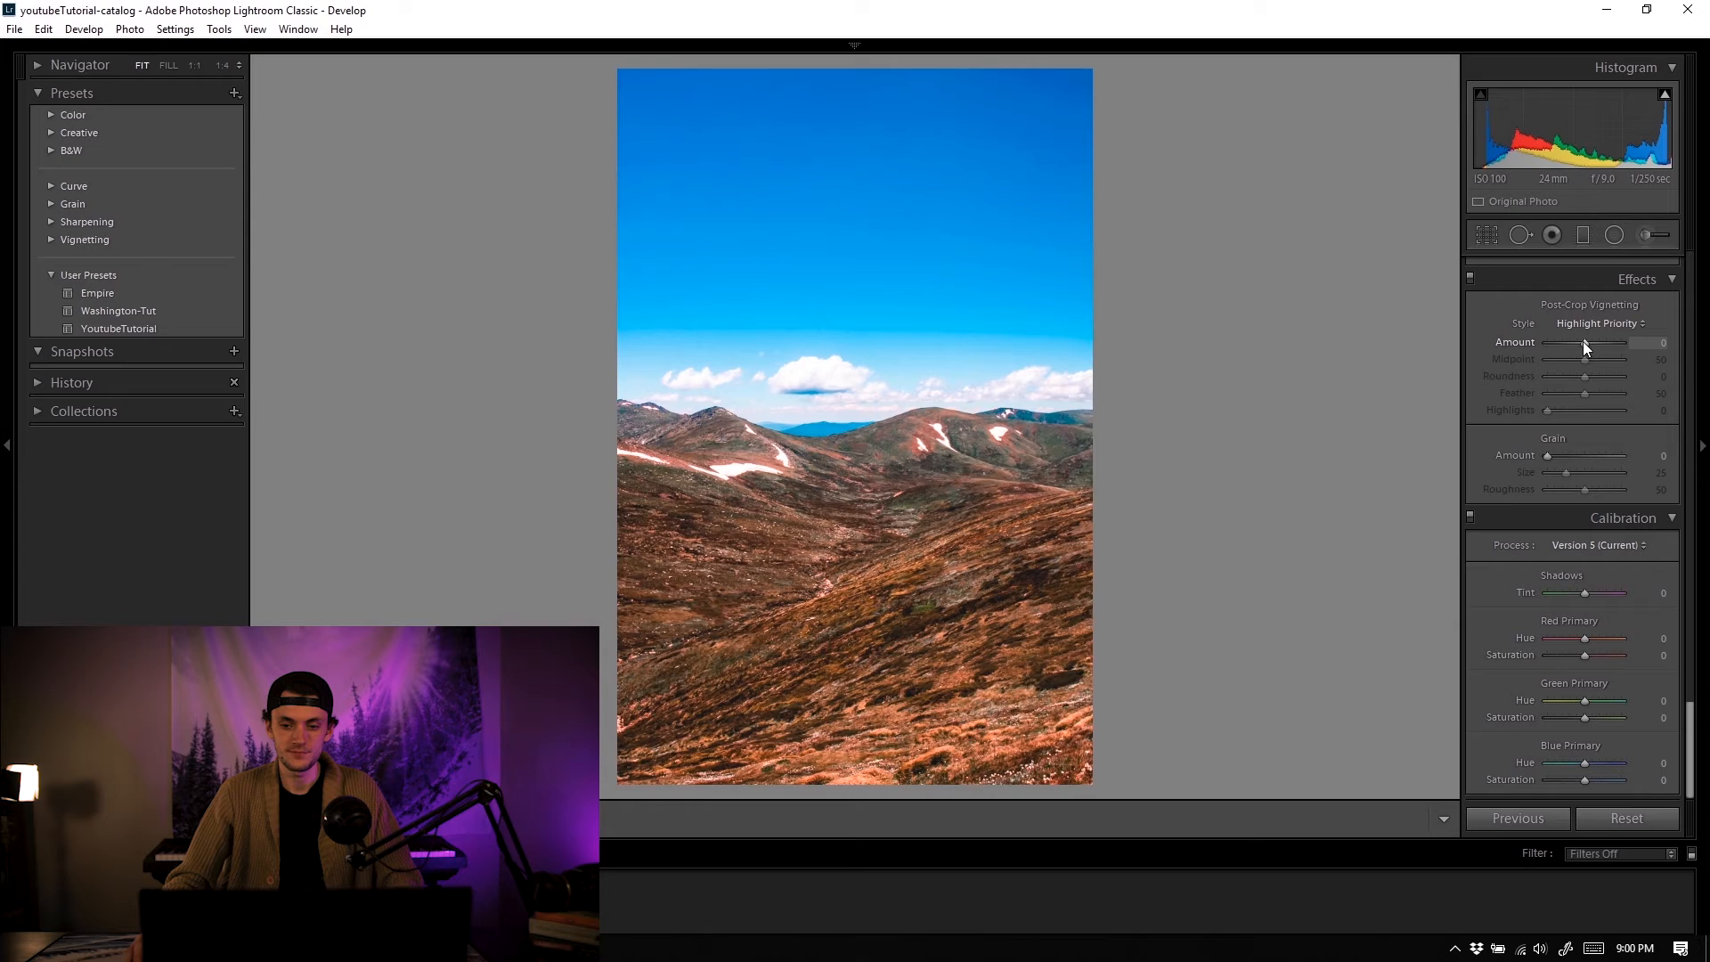
{"action": "left_click_drag", "start_coordinate": [1583, 343], "coordinate": [1579, 343]}
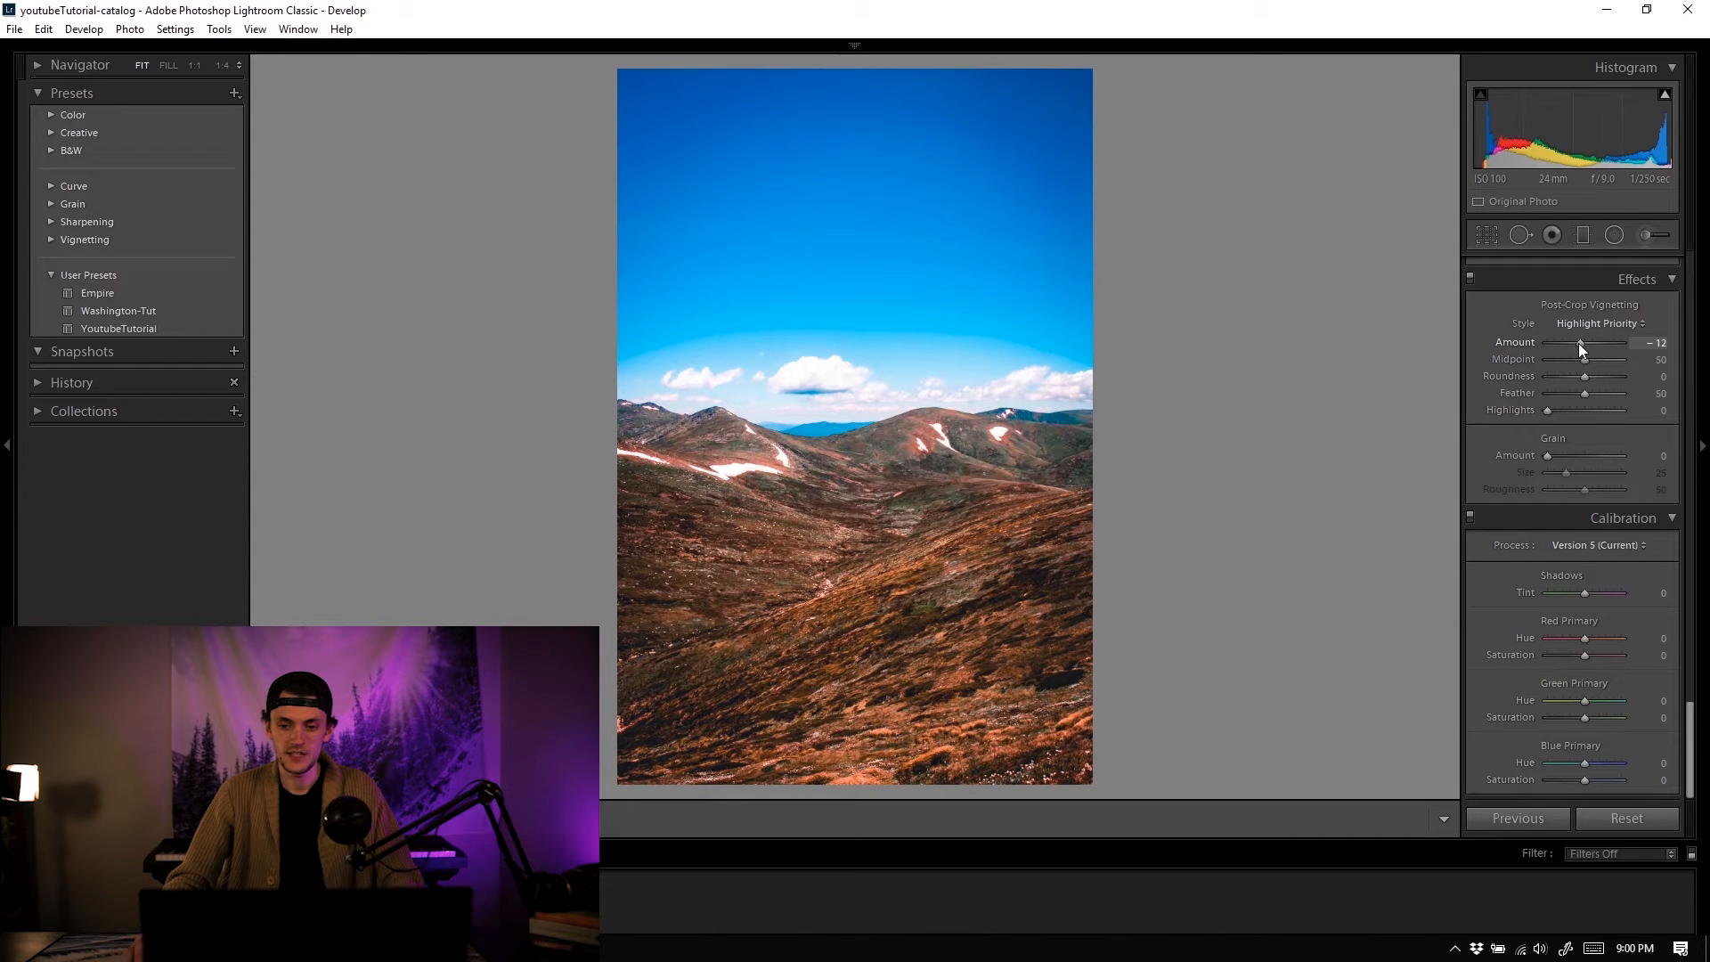
Step: Set the post-crop vignette amount to −10 and check the clouds and ridge up close
{"action": "left_click_drag", "start_coordinate": [1578, 343], "coordinate": [1579, 344]}
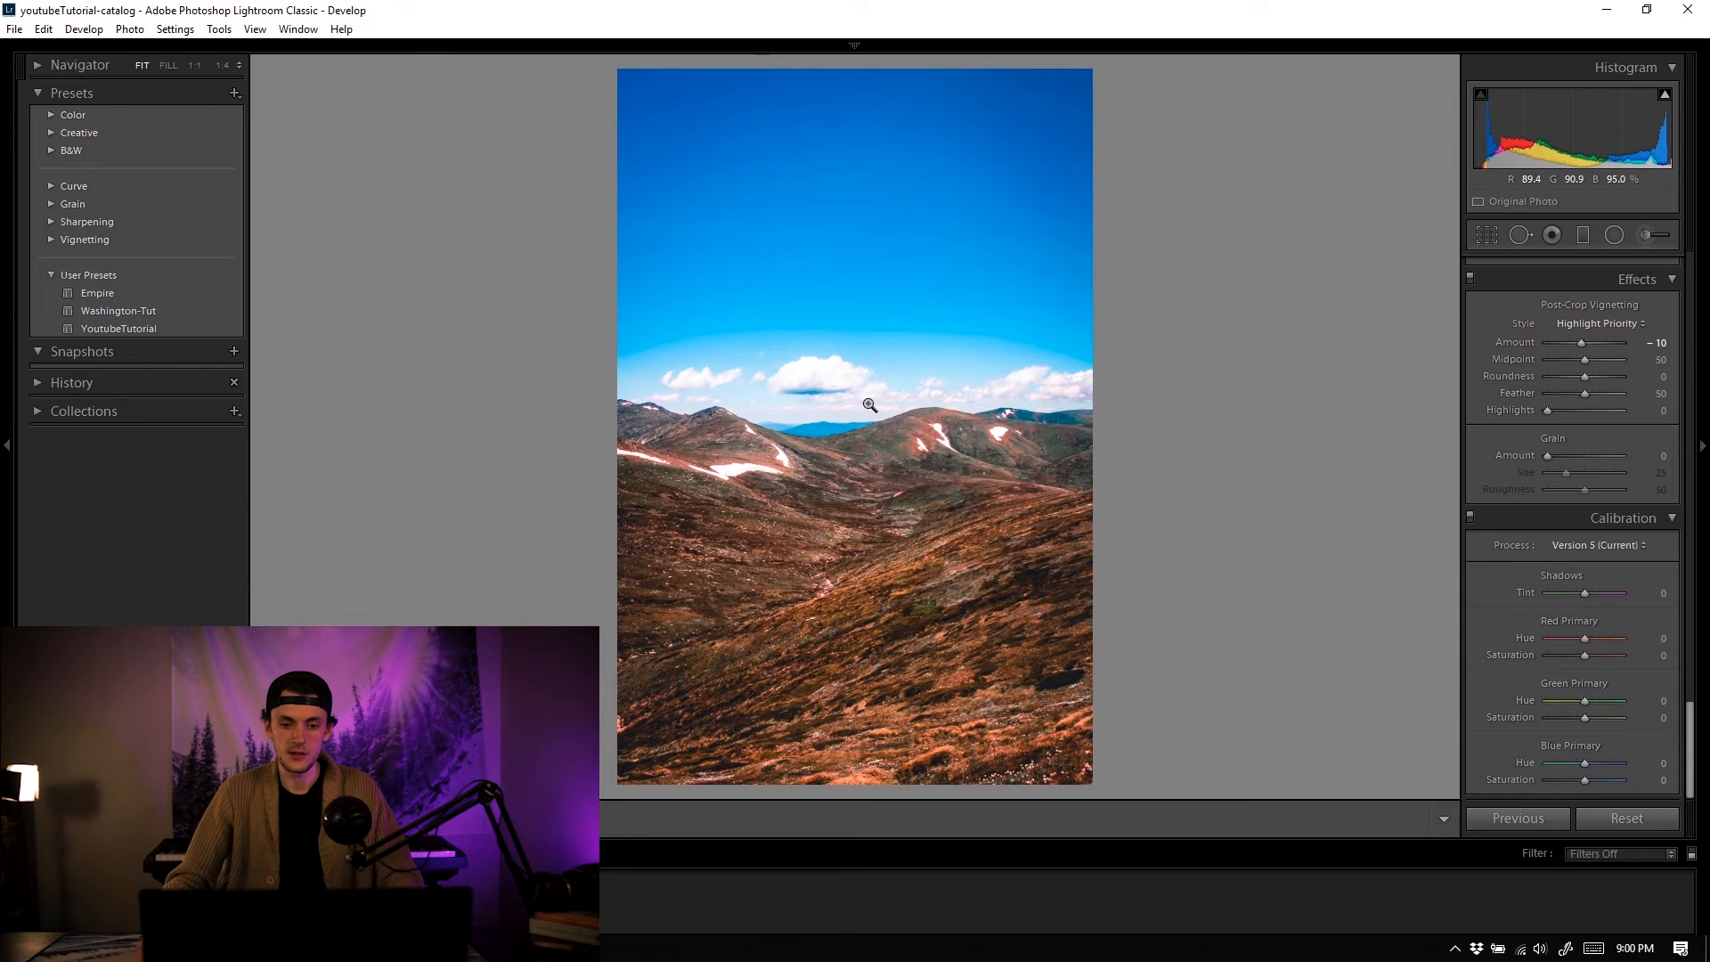
{"action": "left_click", "coordinate": [948, 394]}
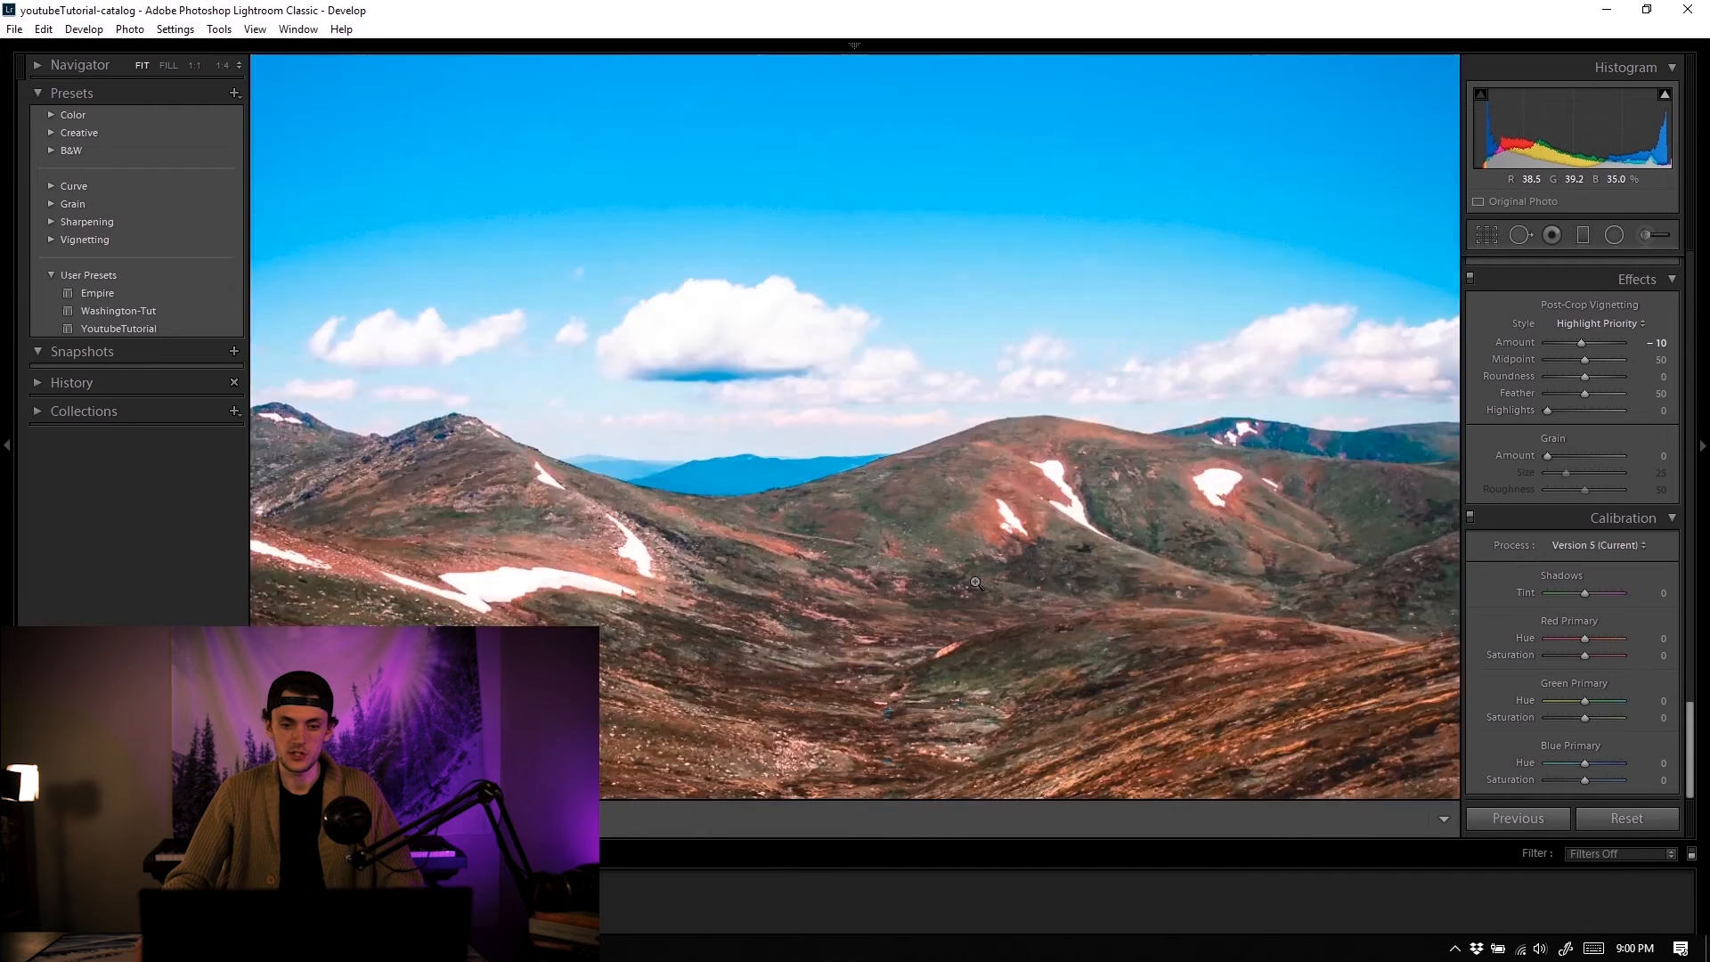
{"action": "left_click", "coordinate": [977, 584]}
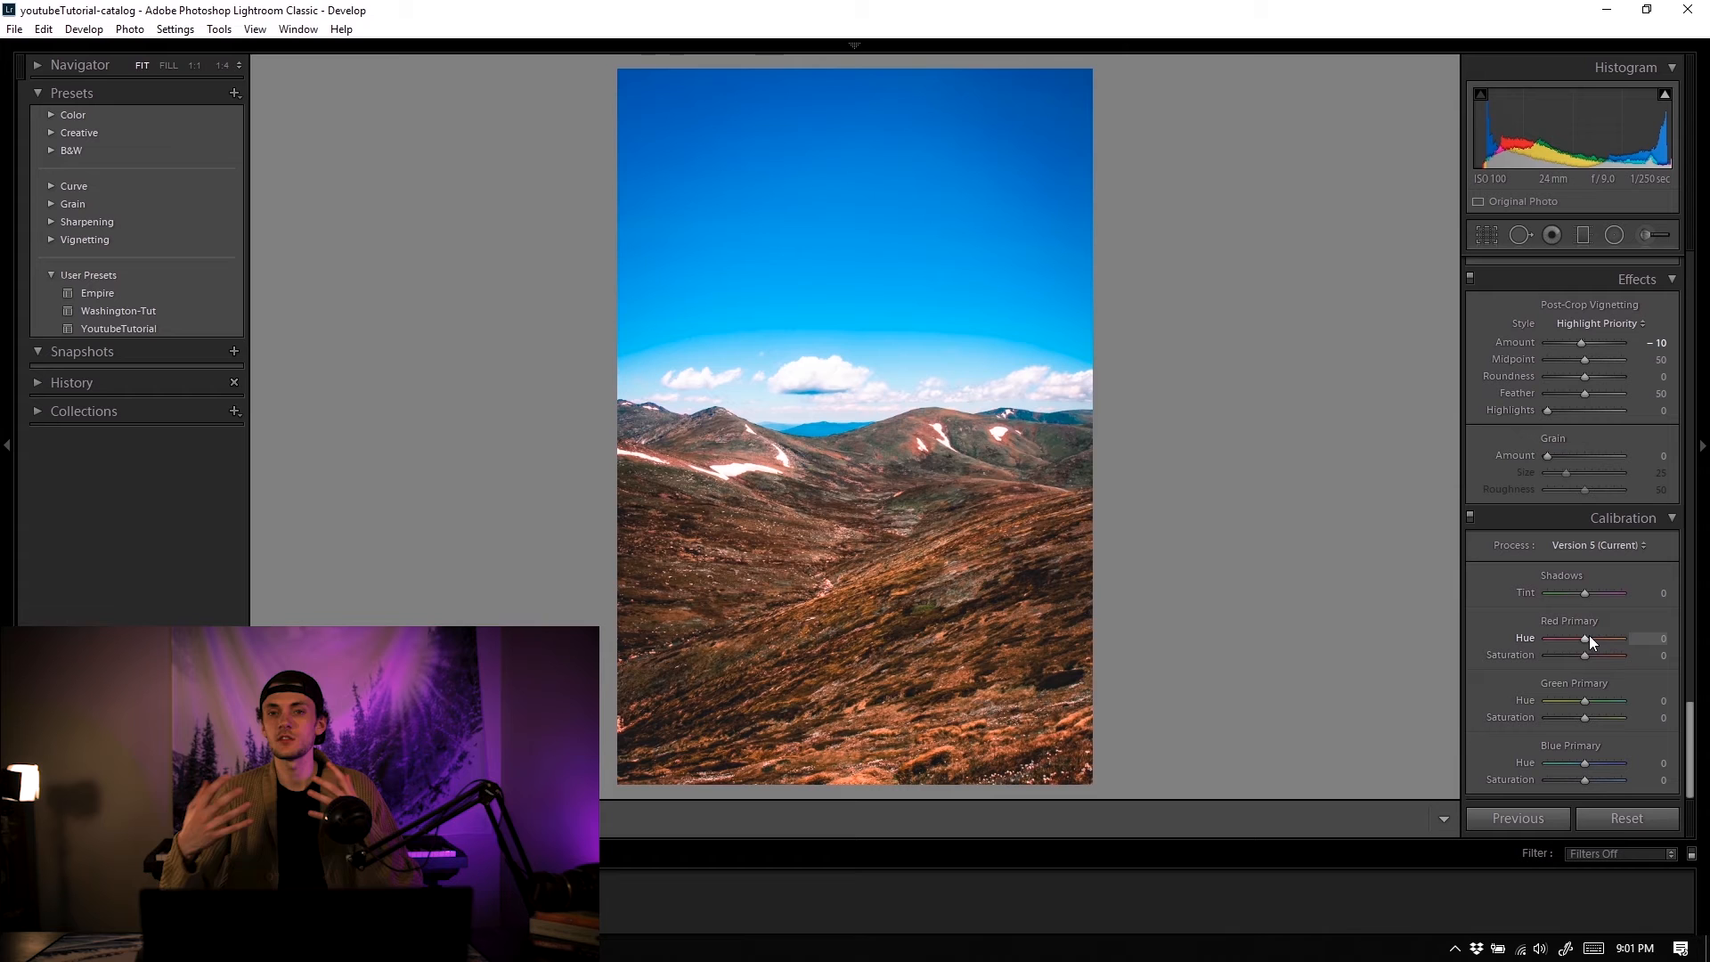
Step: Try the Red Primary hue at +100 and −100, inspect the ridge up close, and reset the hue to 0
{"action": "mouse_move", "coordinate": [1583, 636]}
{"action": "left_mouse_down"}
{"action": "mouse_move", "coordinate": [1624, 640]}
{"action": "mouse_move", "coordinate": [1555, 638]}
{"action": "left_mouse_up"}
{"action": "double_click", "coordinate": [1520, 639]}
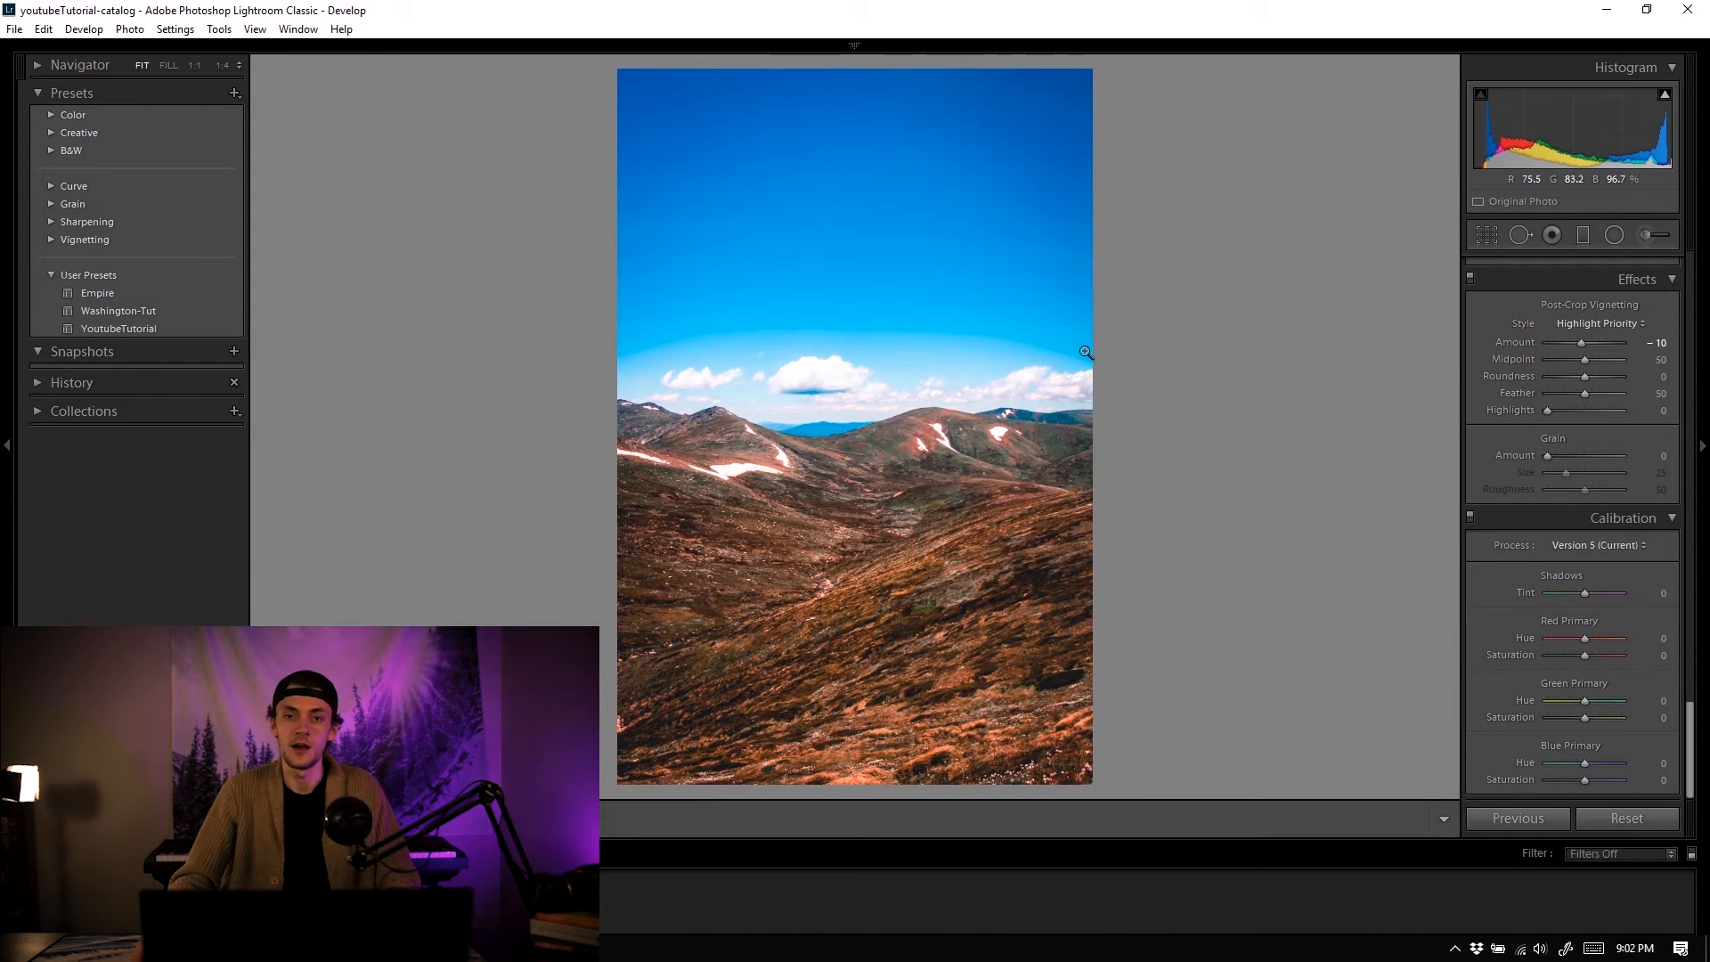
{"action": "mouse_move", "coordinate": [1583, 637]}
{"action": "left_mouse_down"}
{"action": "mouse_move", "coordinate": [1544, 634]}
{"action": "mouse_move", "coordinate": [1647, 634]}
{"action": "mouse_move", "coordinate": [1615, 639]}
{"action": "left_mouse_up"}
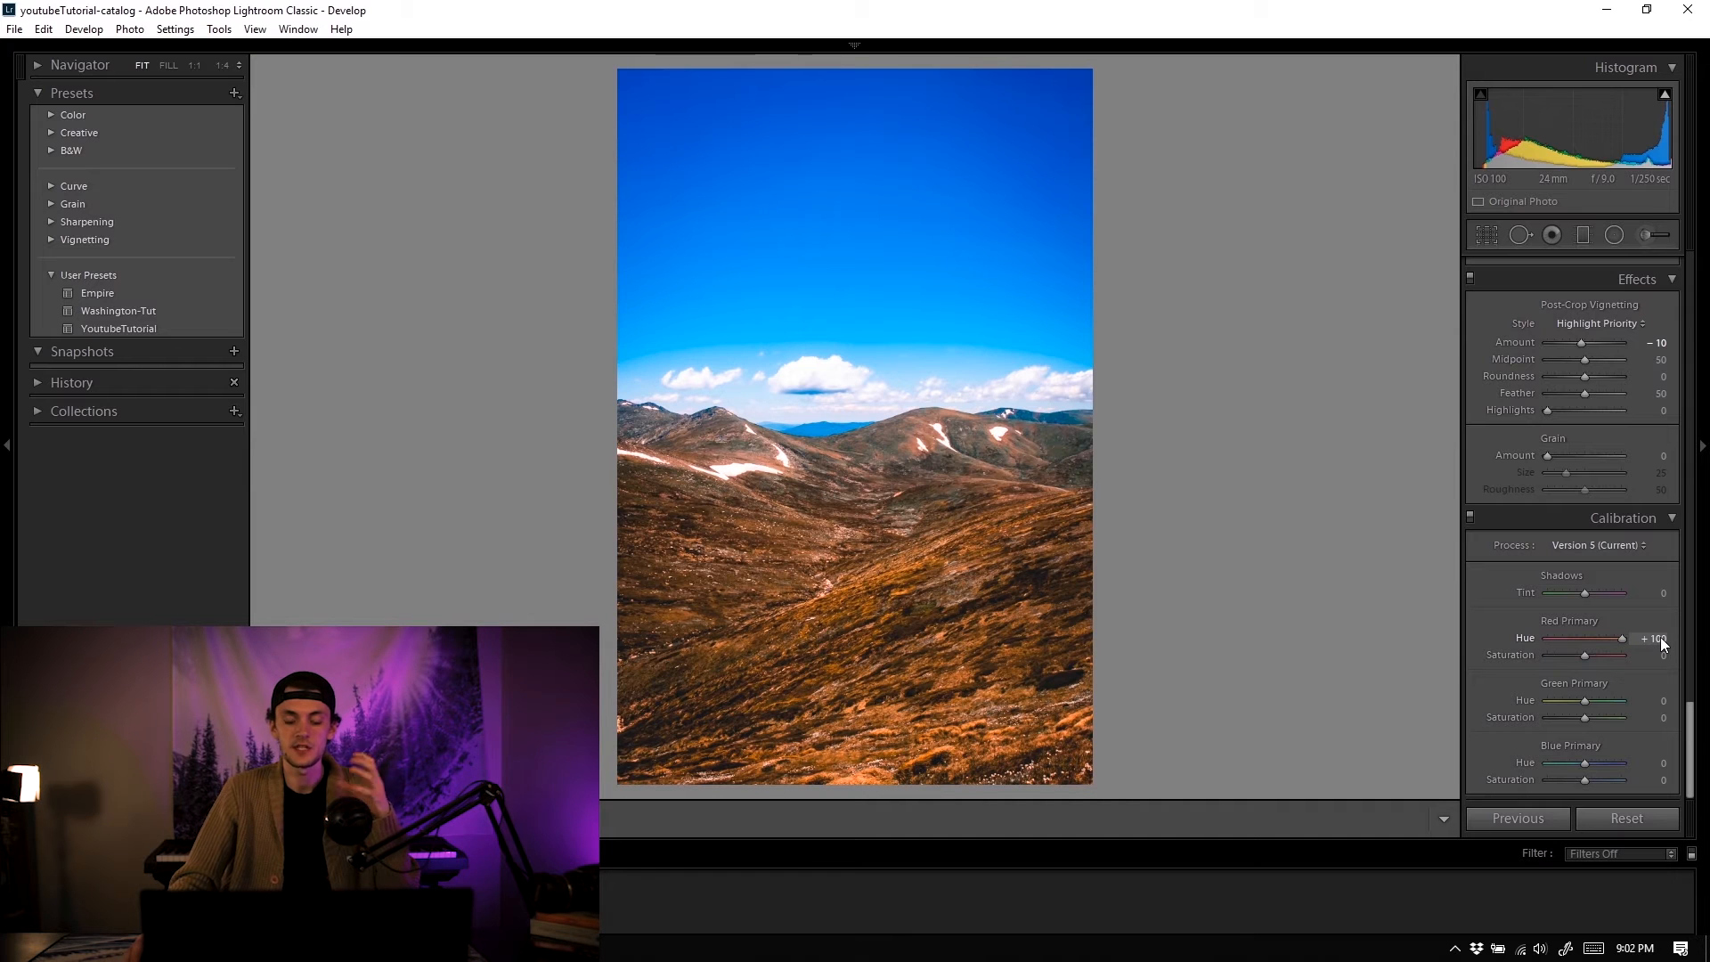
{"action": "left_click_drag", "start_coordinate": [1614, 638], "coordinate": [1525, 637]}
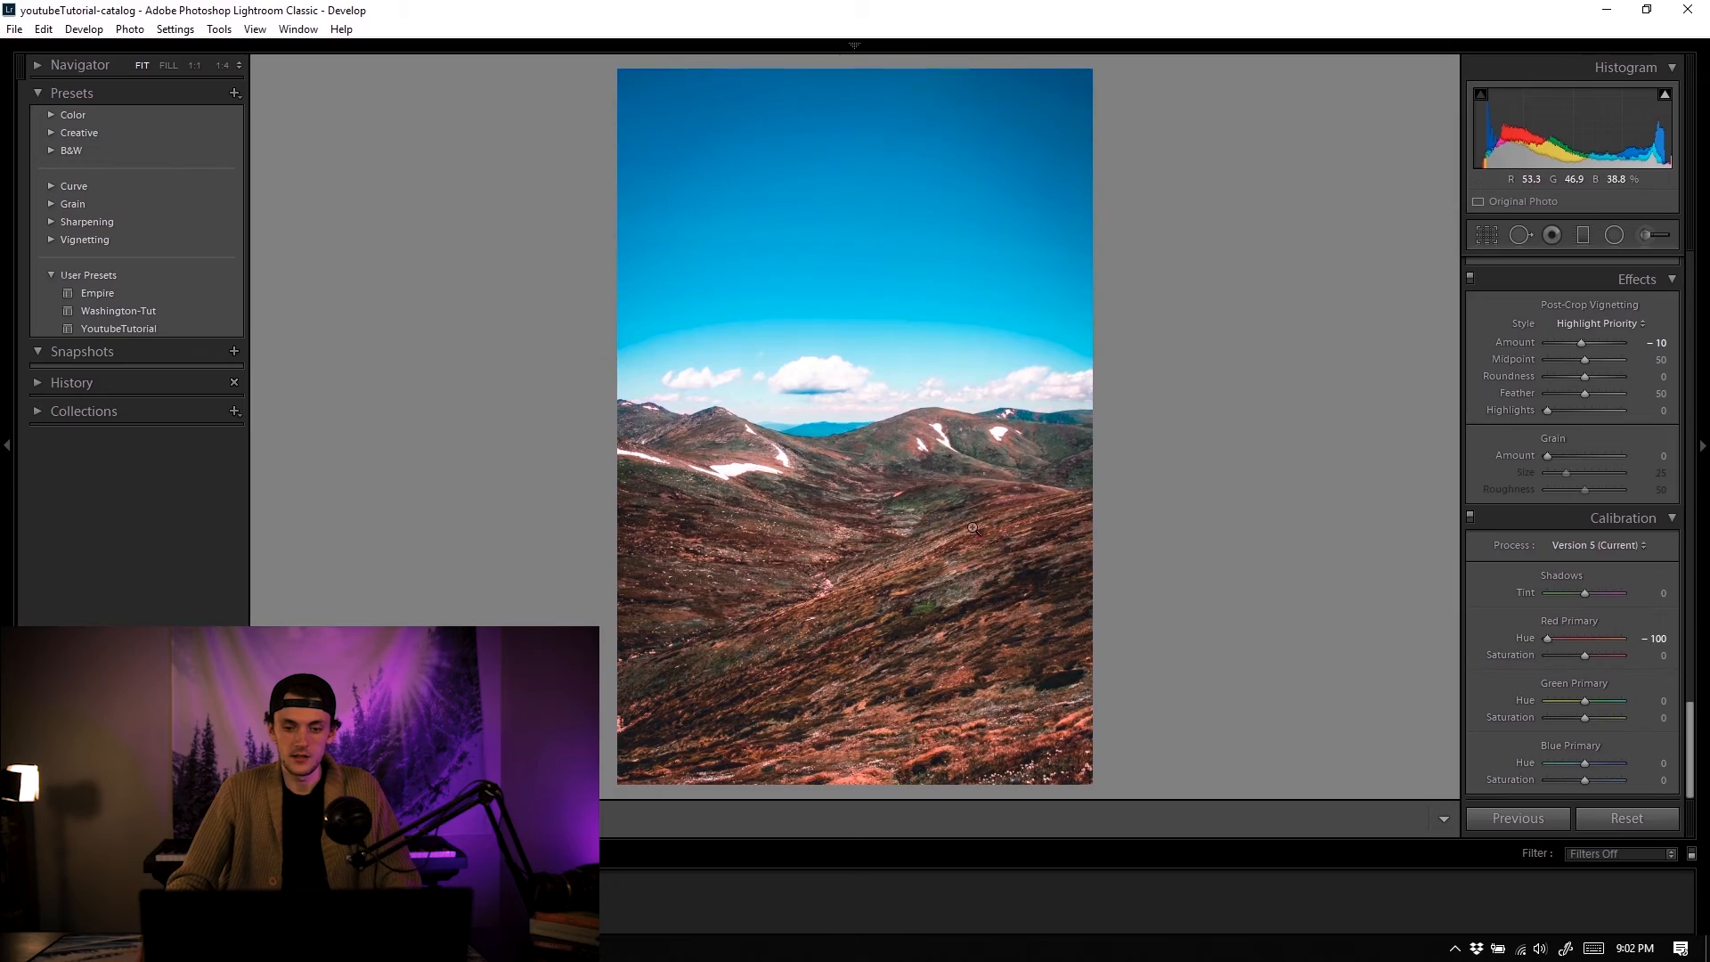
{"action": "left_click", "coordinate": [894, 473]}
{"action": "left_click_drag", "start_coordinate": [813, 523], "coordinate": [961, 484]}
{"action": "left_click", "coordinate": [962, 484]}
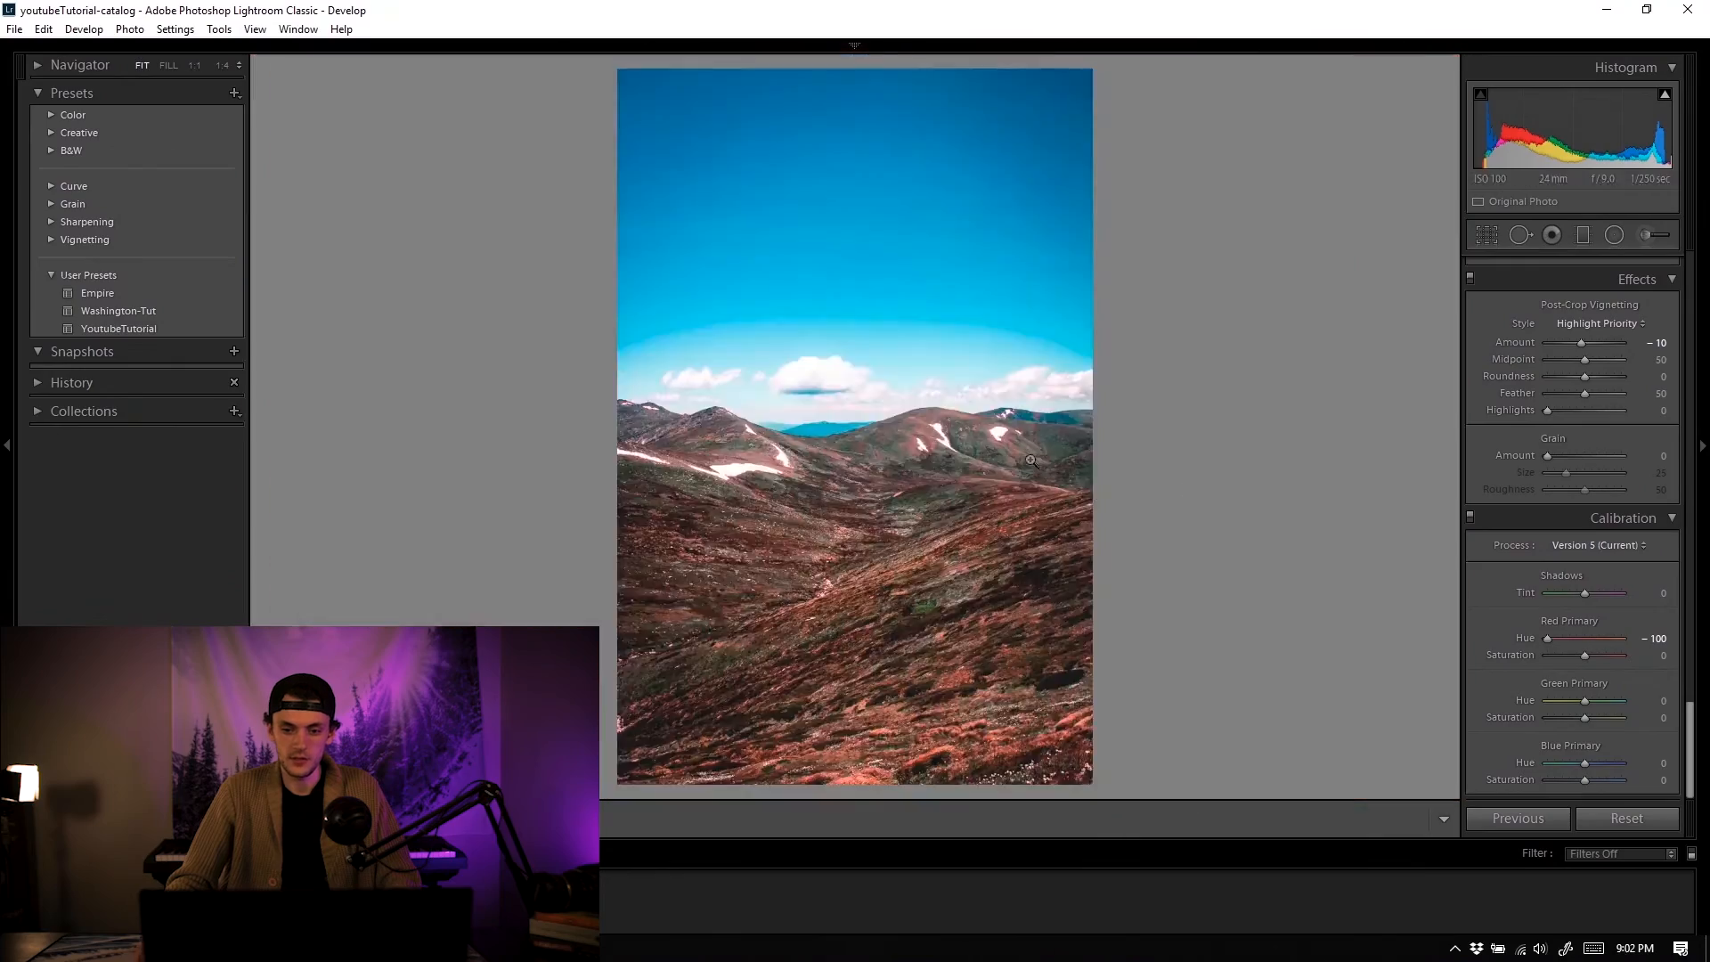
{"action": "double_click", "coordinate": [1526, 641]}
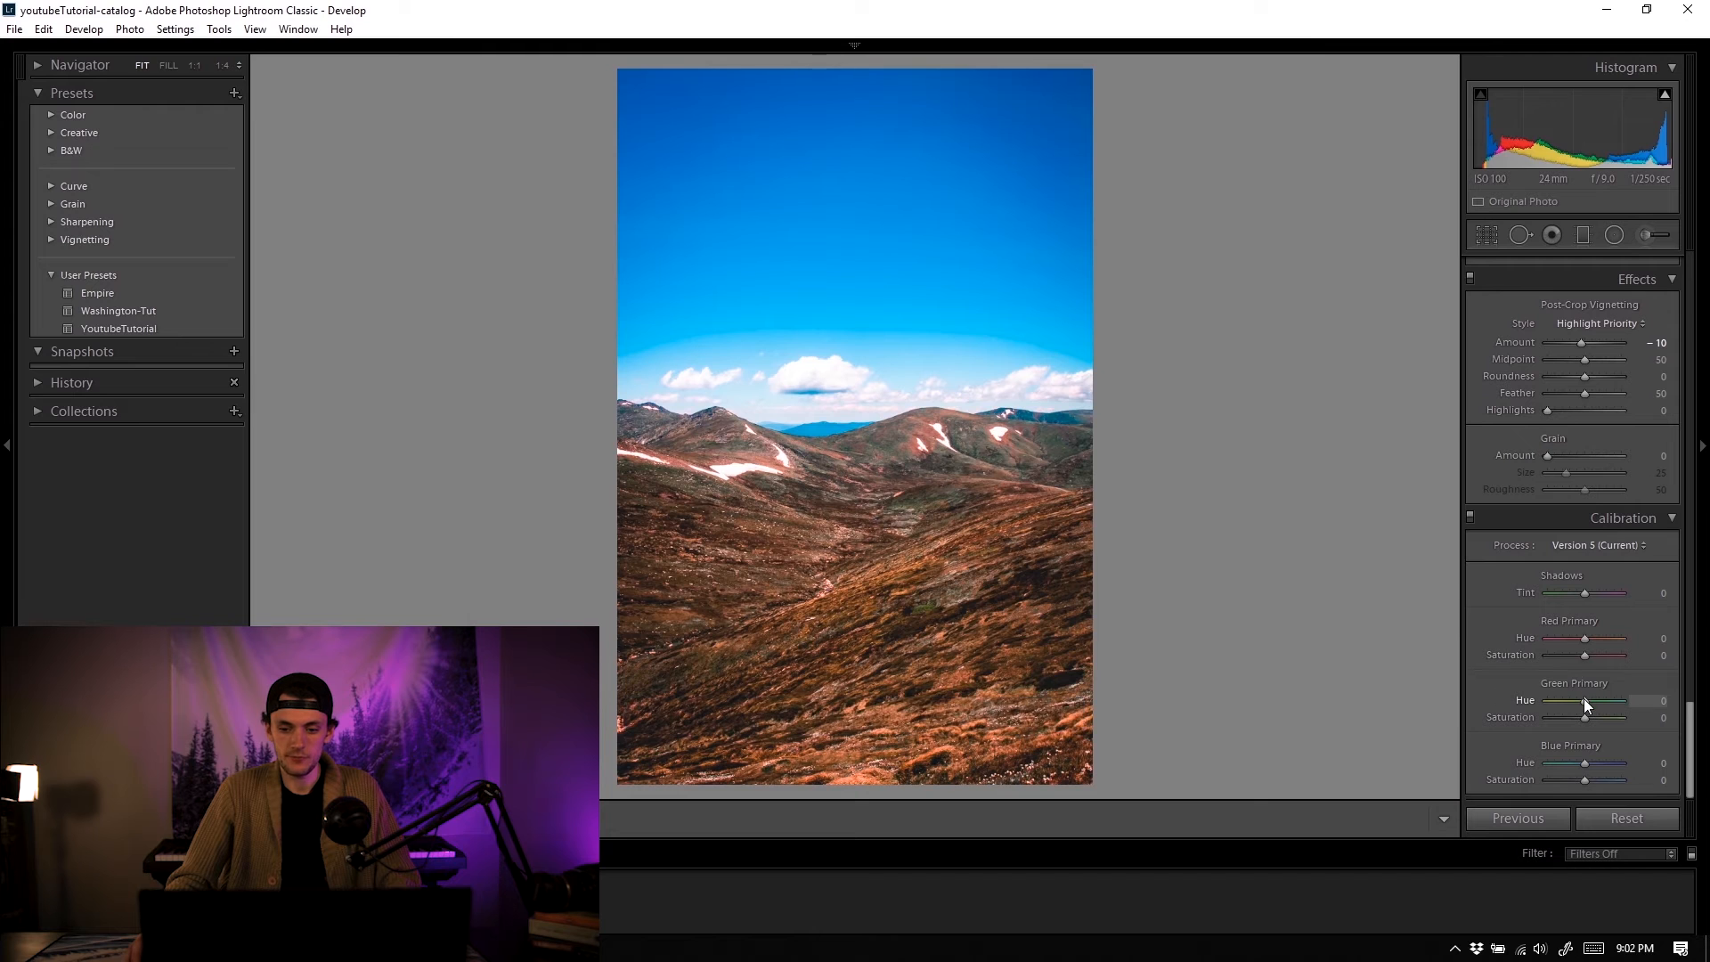
Step: Try the Green Primary hue at −100 and the Red Primary hue at +100, resetting each to 0
{"action": "left_click_drag", "start_coordinate": [1614, 698], "coordinate": [1507, 689]}
{"action": "double_click", "coordinate": [1514, 702]}
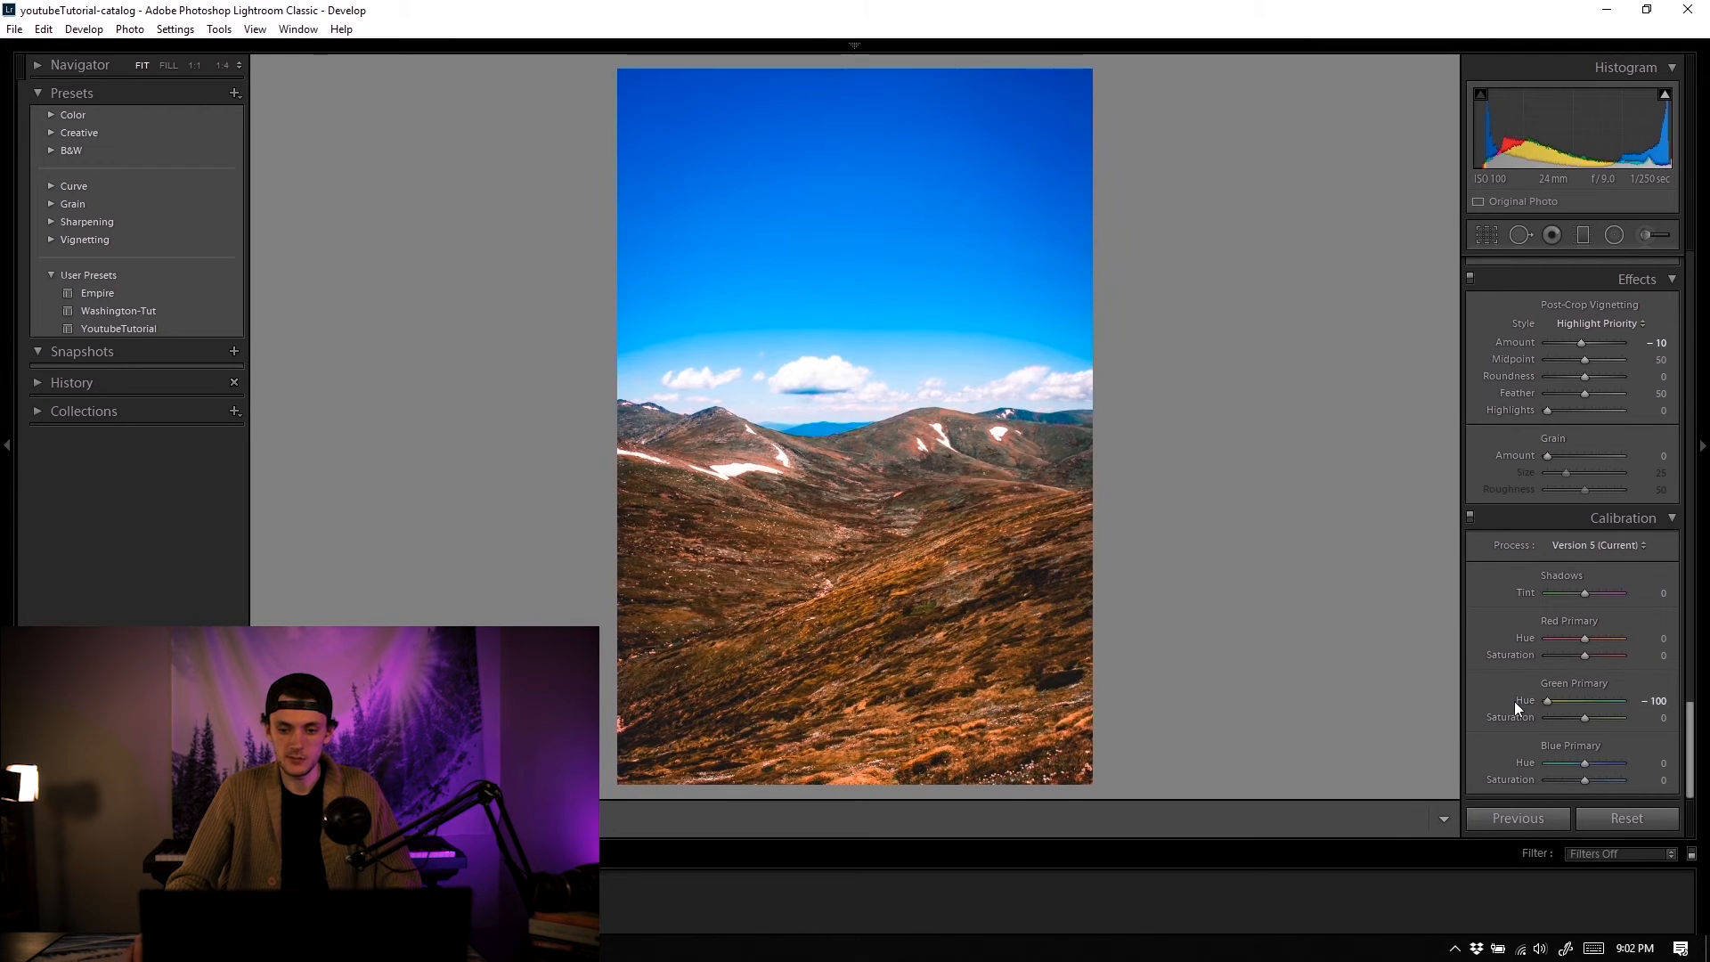
{"action": "left_click_drag", "start_coordinate": [1583, 638], "coordinate": [1626, 636]}
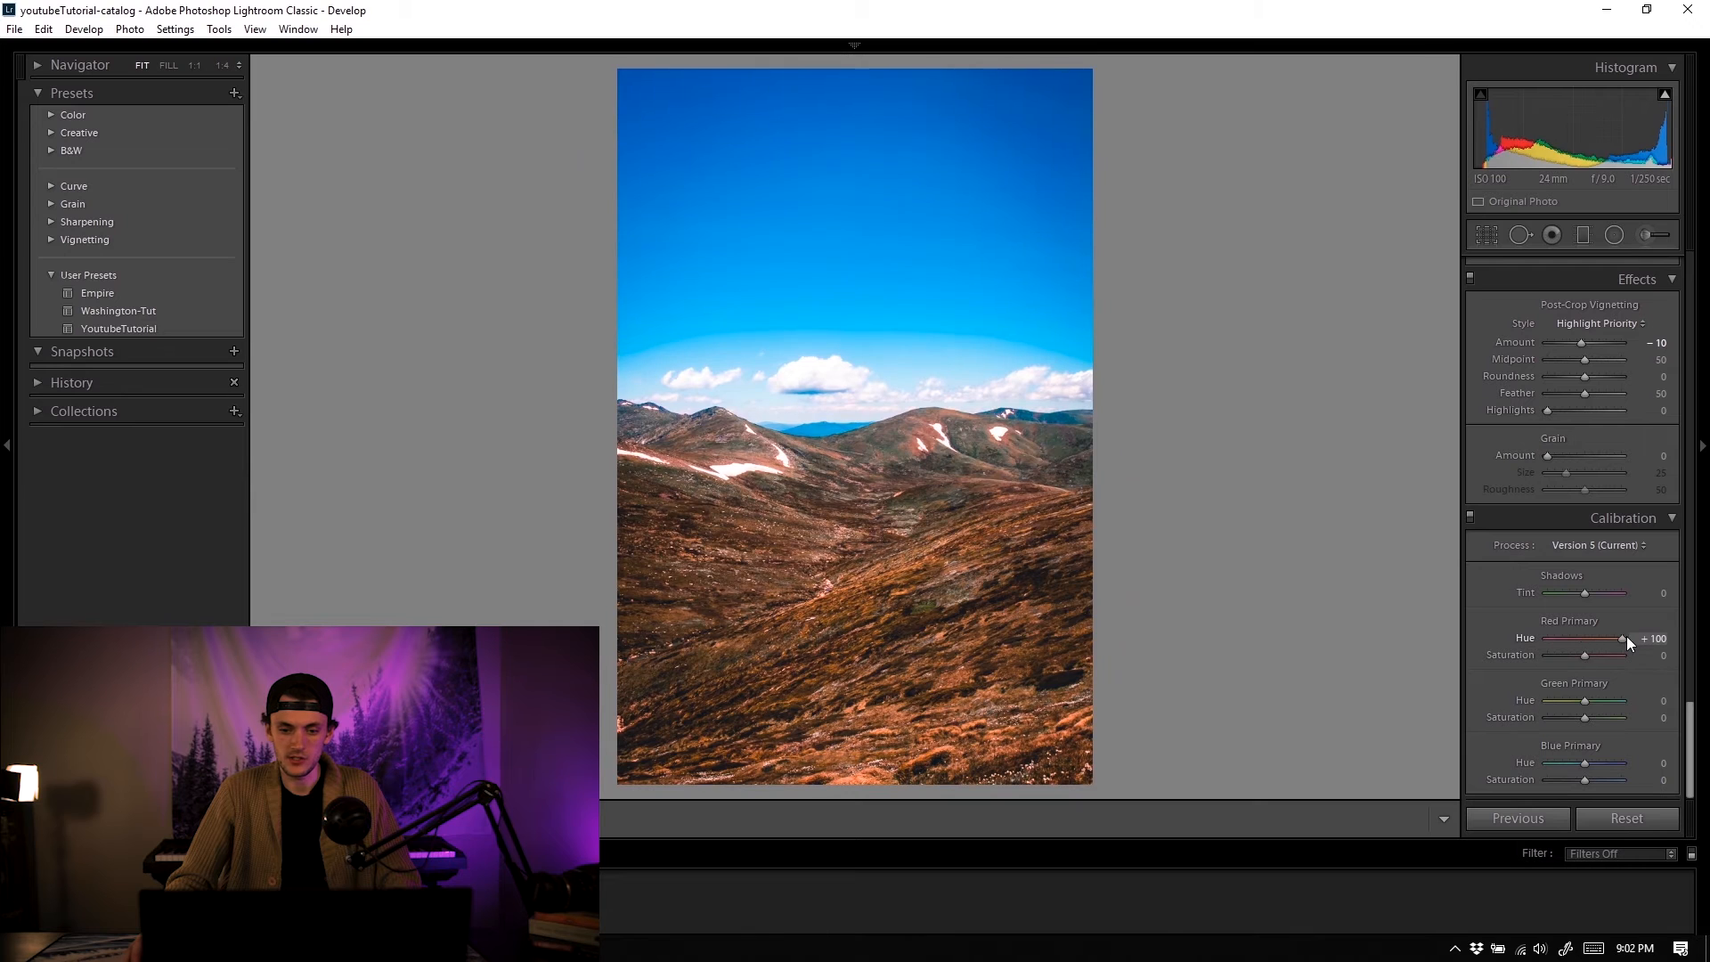
{"action": "double_click", "coordinate": [1528, 639]}
{"action": "left_click_drag", "start_coordinate": [1585, 638], "coordinate": [1596, 639]}
{"action": "double_click", "coordinate": [1530, 640]}
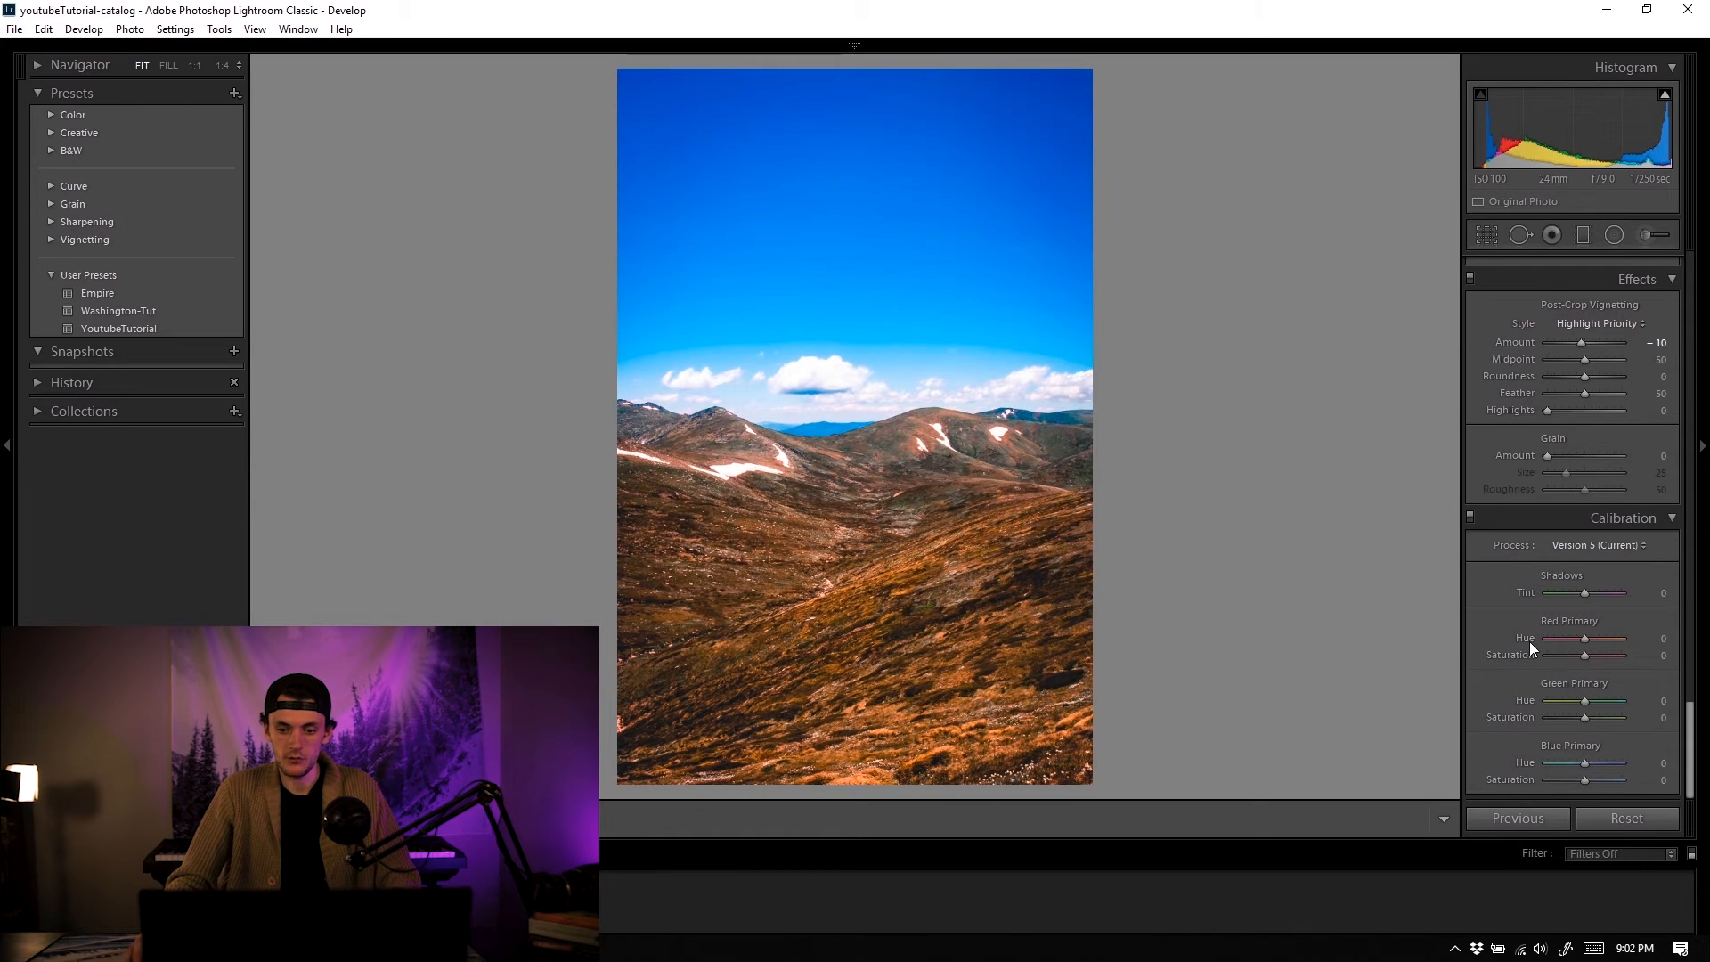
Step: Try the Green Primary hue at both extremes and a negative Red Primary hue, and reset both to 0
{"action": "left_click_drag", "start_coordinate": [1578, 707], "coordinate": [1515, 703]}
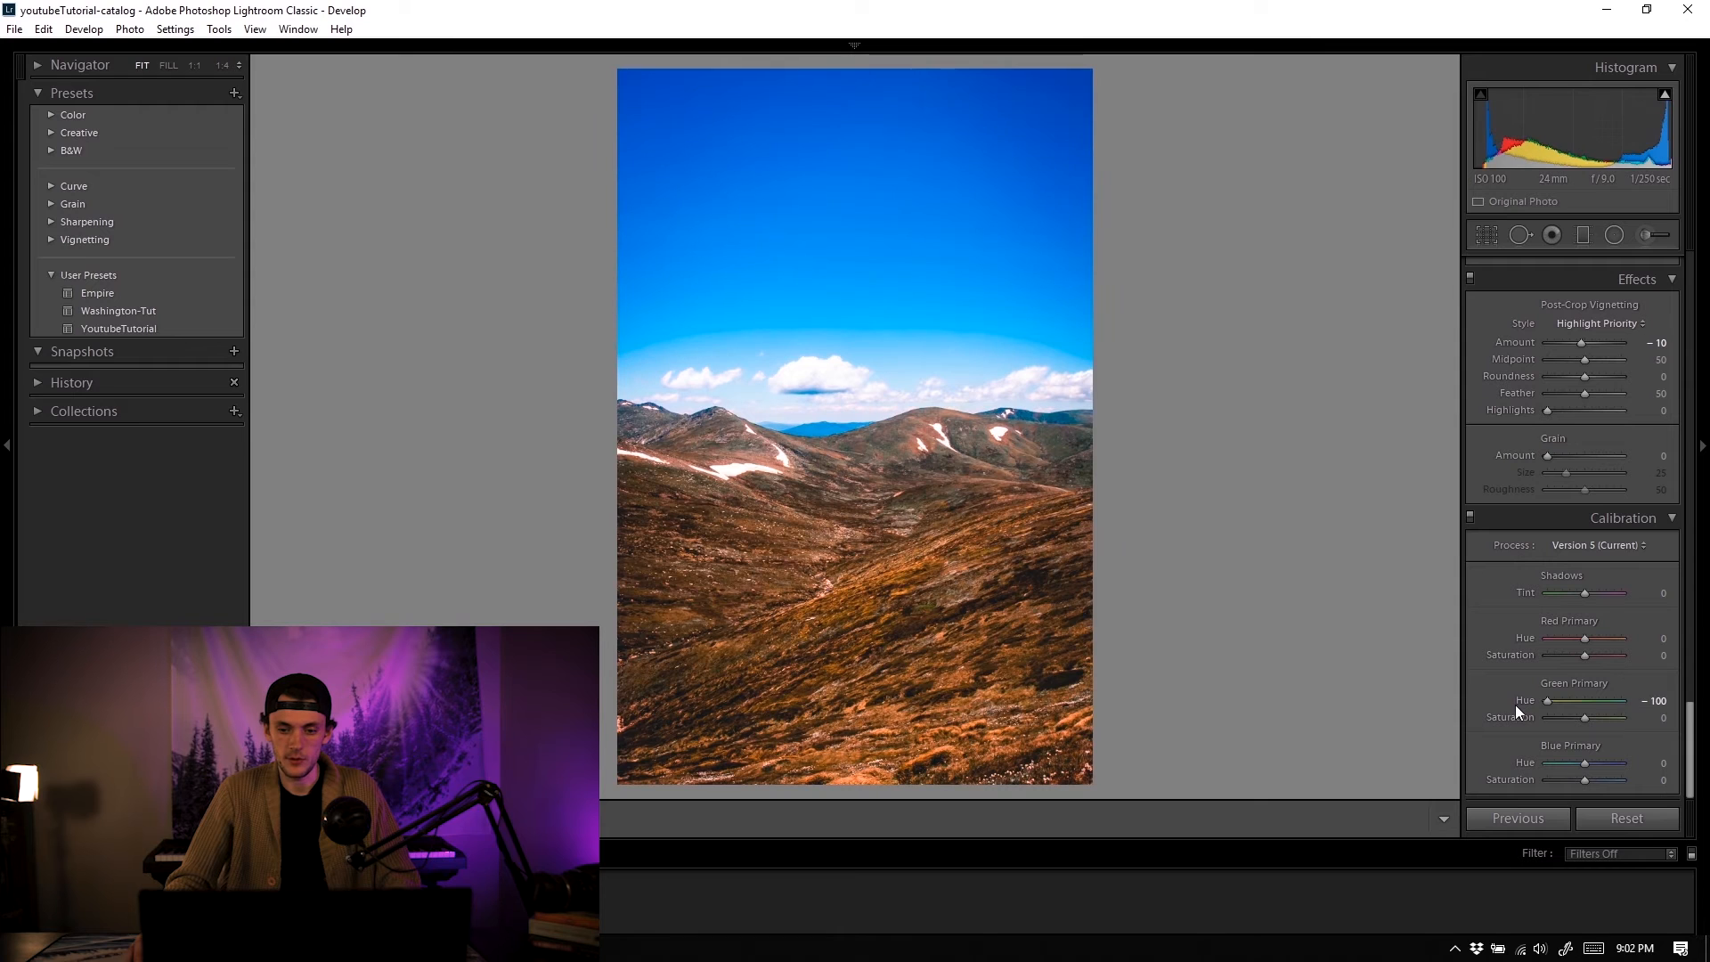
{"action": "double_click", "coordinate": [1511, 700]}
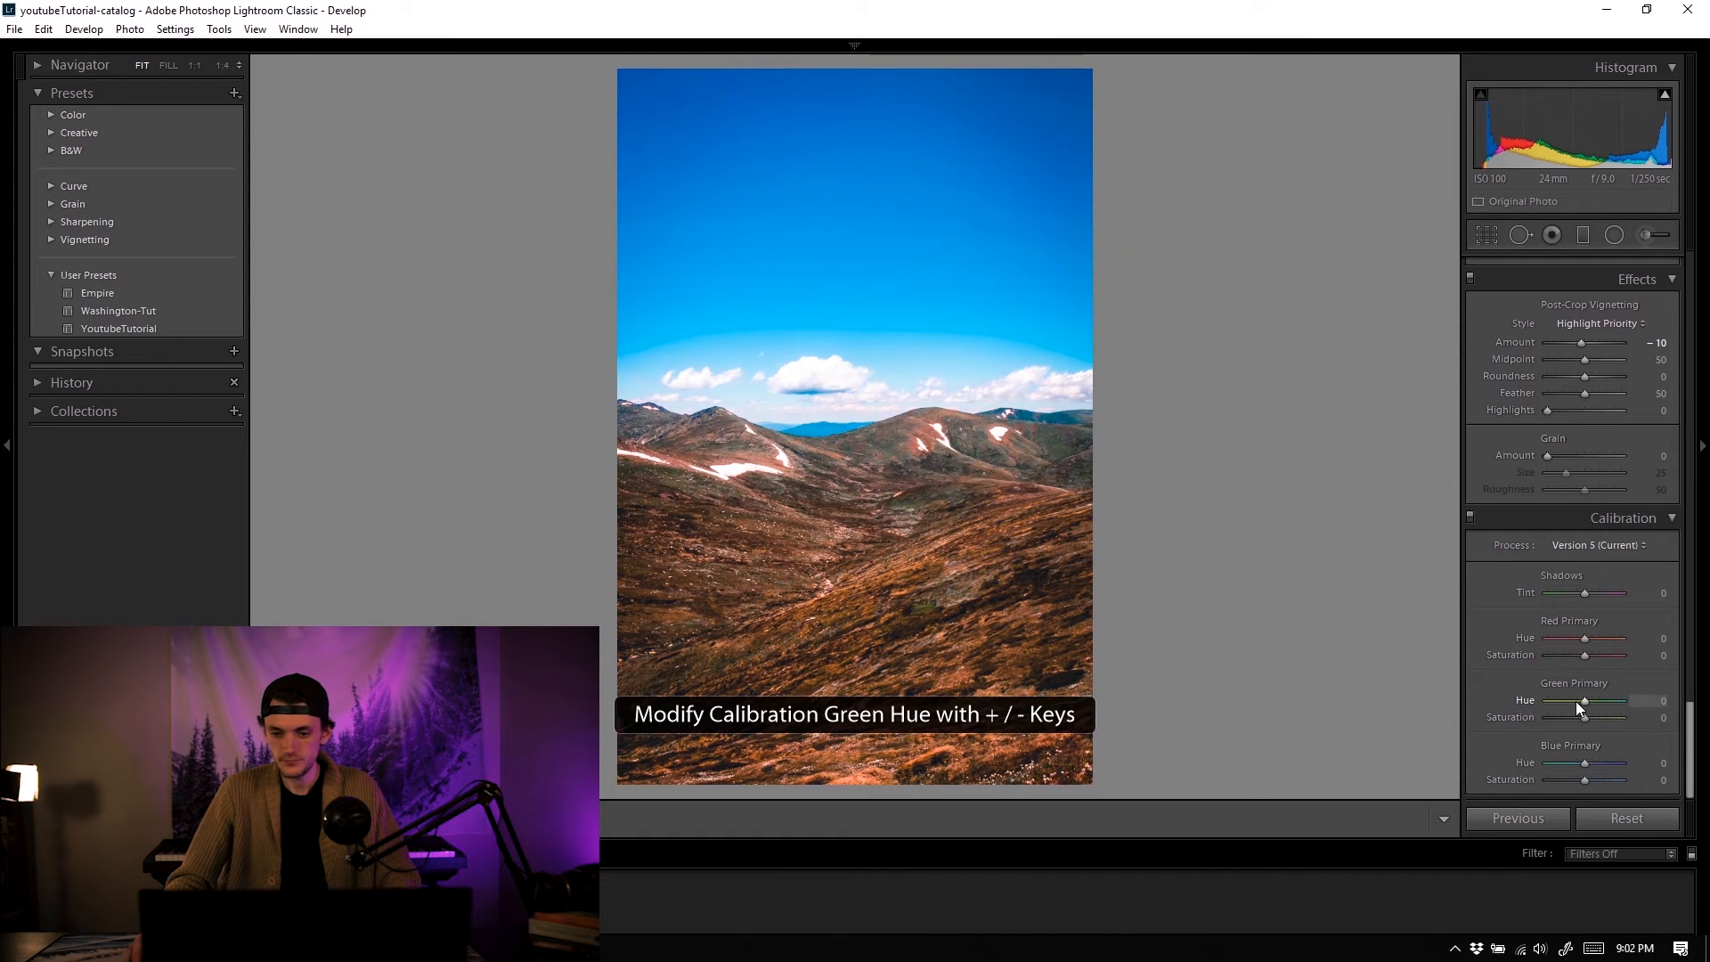
{"action": "left_click_drag", "start_coordinate": [1584, 701], "coordinate": [1629, 705]}
{"action": "double_click", "coordinate": [1526, 699]}
{"action": "left_click_drag", "start_coordinate": [1584, 638], "coordinate": [1530, 640]}
{"action": "double_click", "coordinate": [1524, 637]}
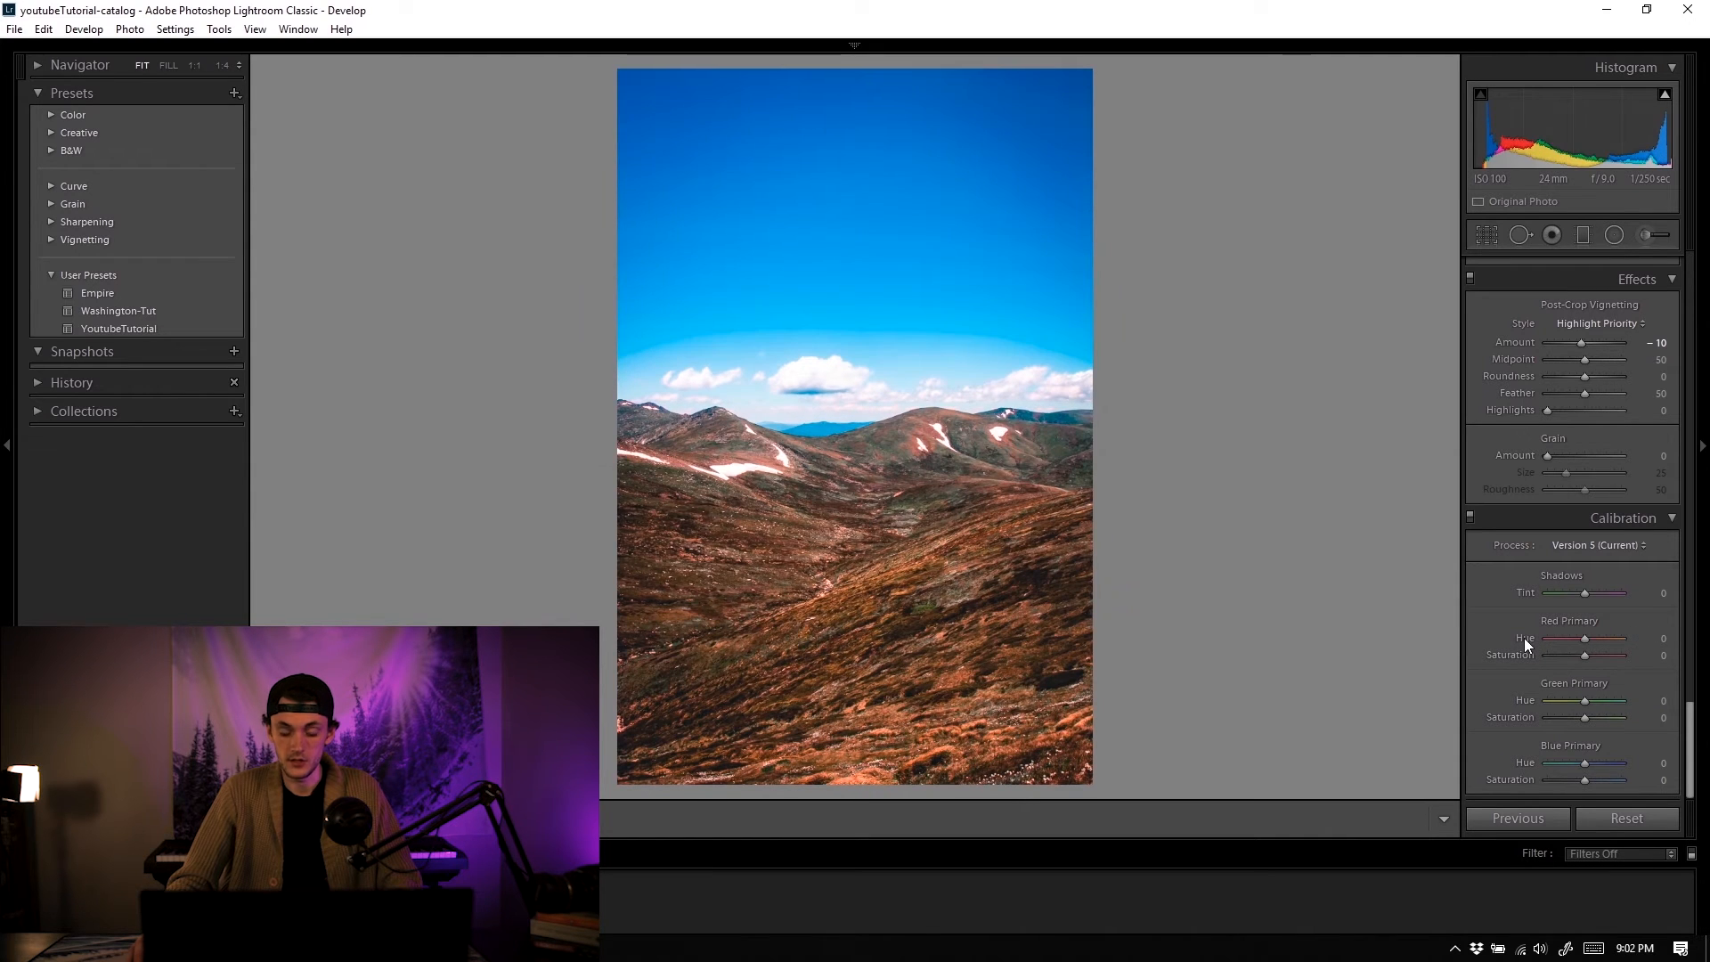
Step: Try the Red Primary and Green Primary hues together at +100, and reset both to 0
{"action": "left_click_drag", "start_coordinate": [1584, 639], "coordinate": [1632, 644]}
{"action": "left_click_drag", "start_coordinate": [1585, 700], "coordinate": [1626, 698]}
{"action": "double_click", "coordinate": [1523, 703]}
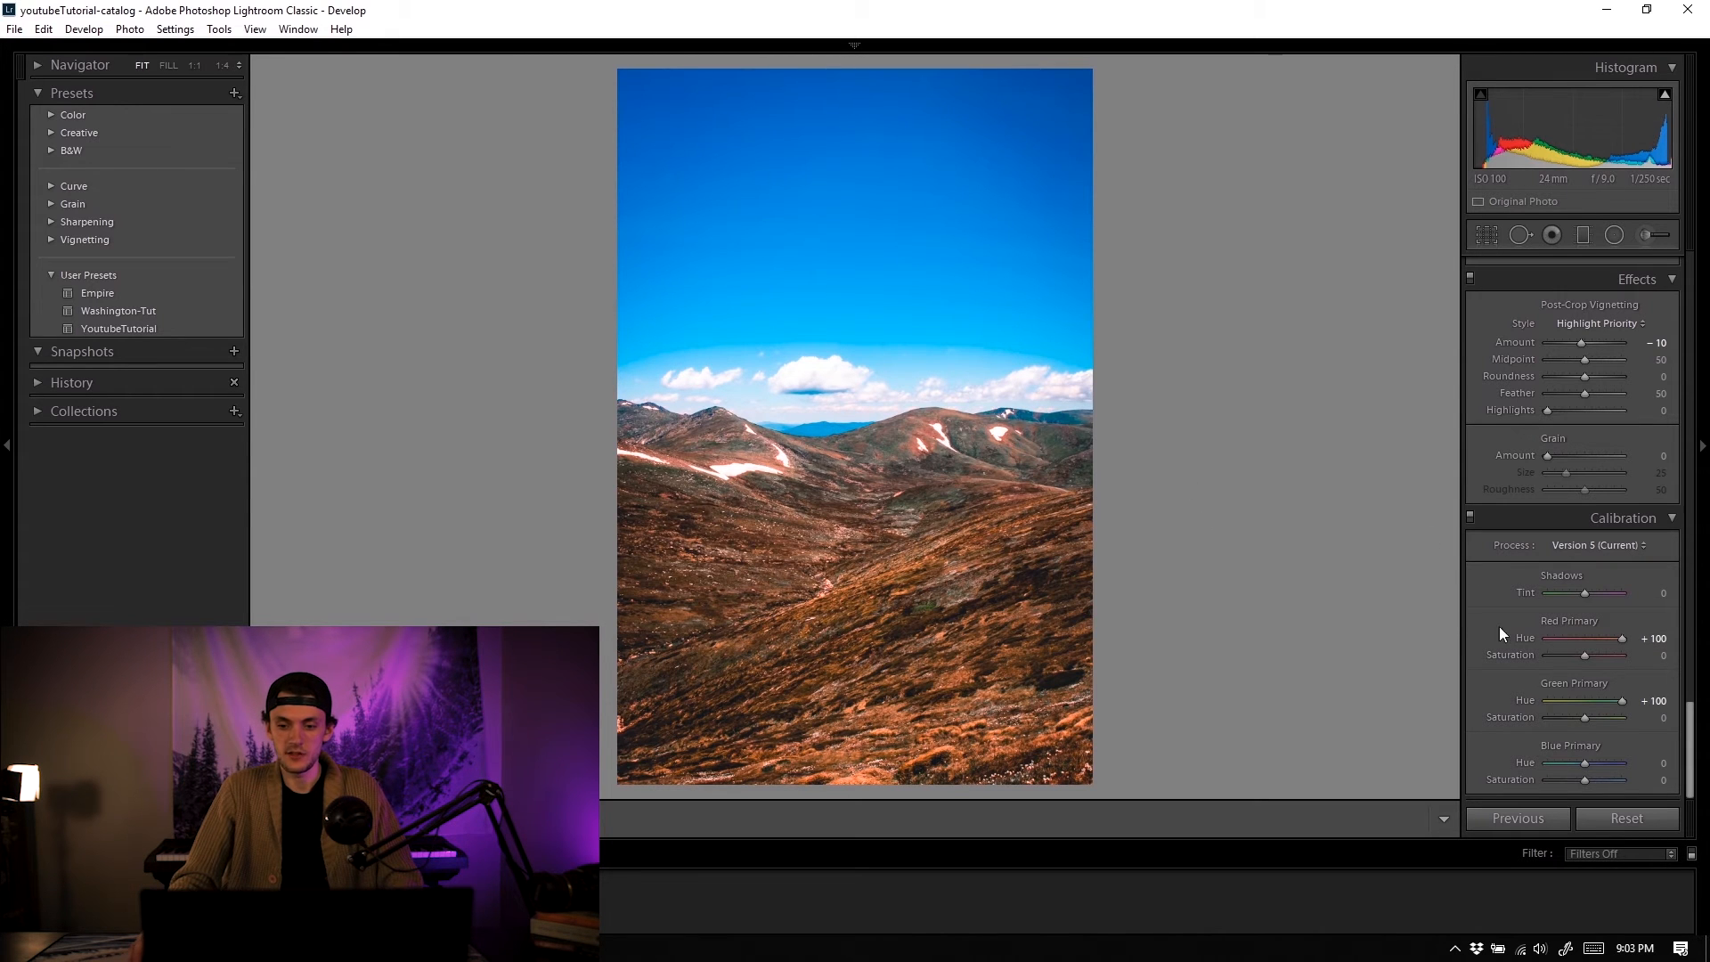
{"action": "double_click", "coordinate": [1530, 637]}
{"action": "double_click", "coordinate": [1521, 700]}
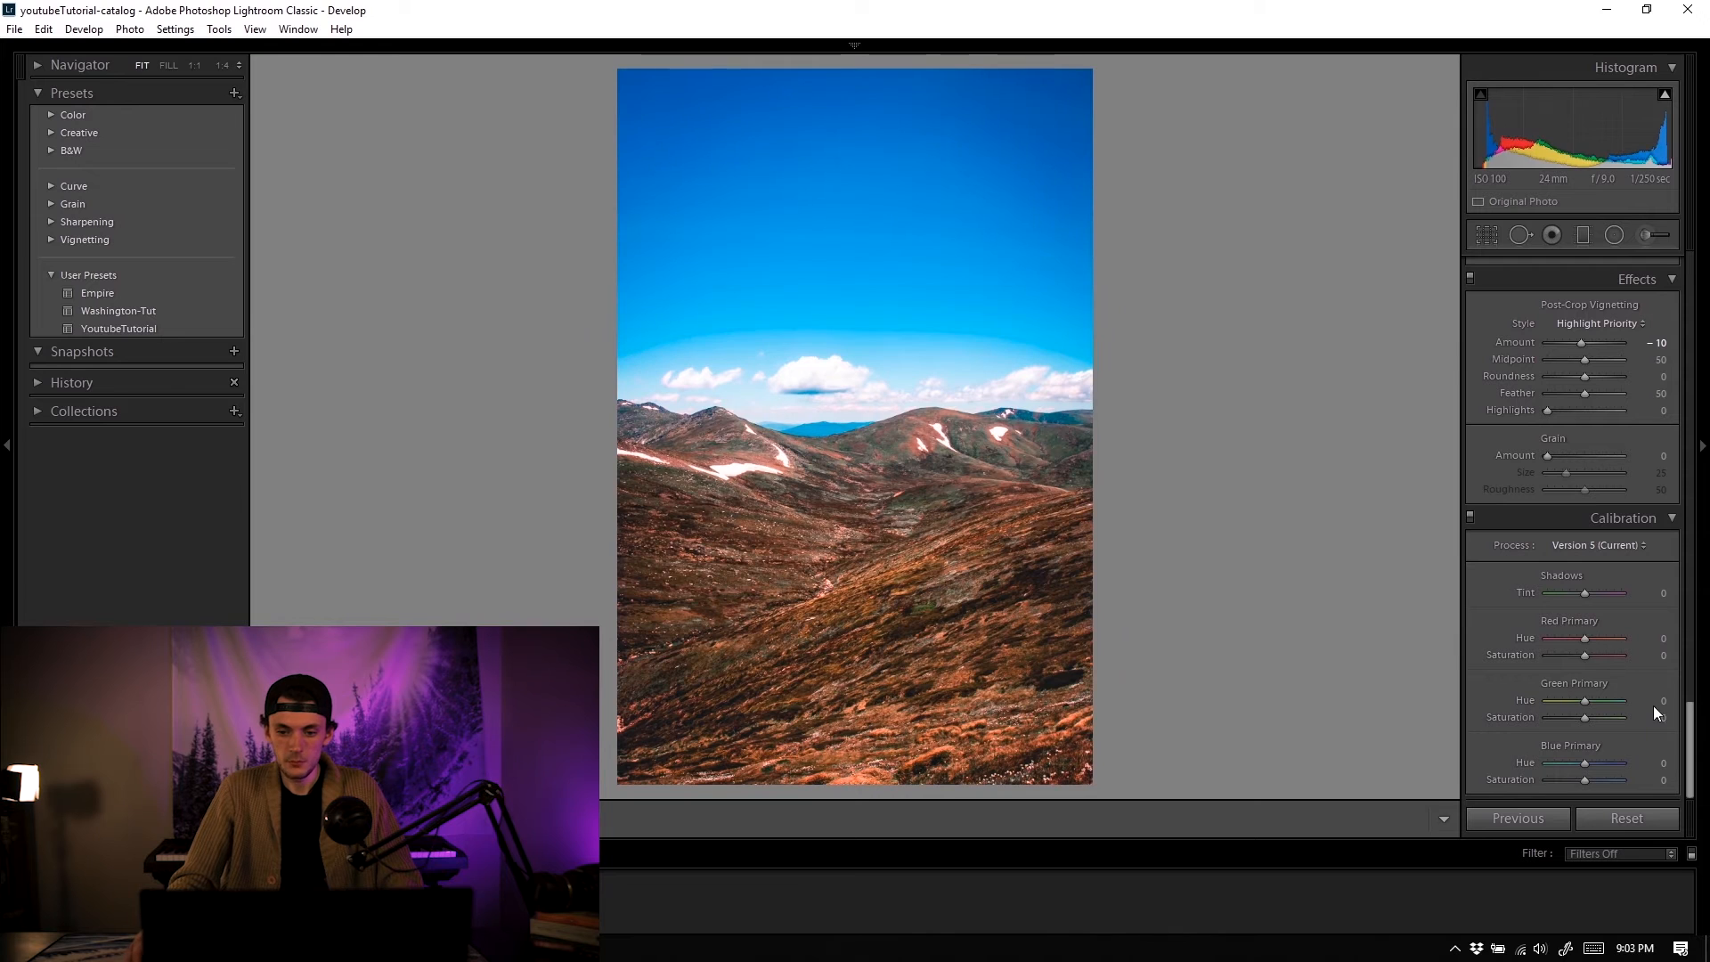
Step: Try the Blue Primary hue at +100 and −100, set it to −26, and set the Blue Primary saturation to −48
{"action": "left_click_drag", "start_coordinate": [1584, 762], "coordinate": [1624, 764]}
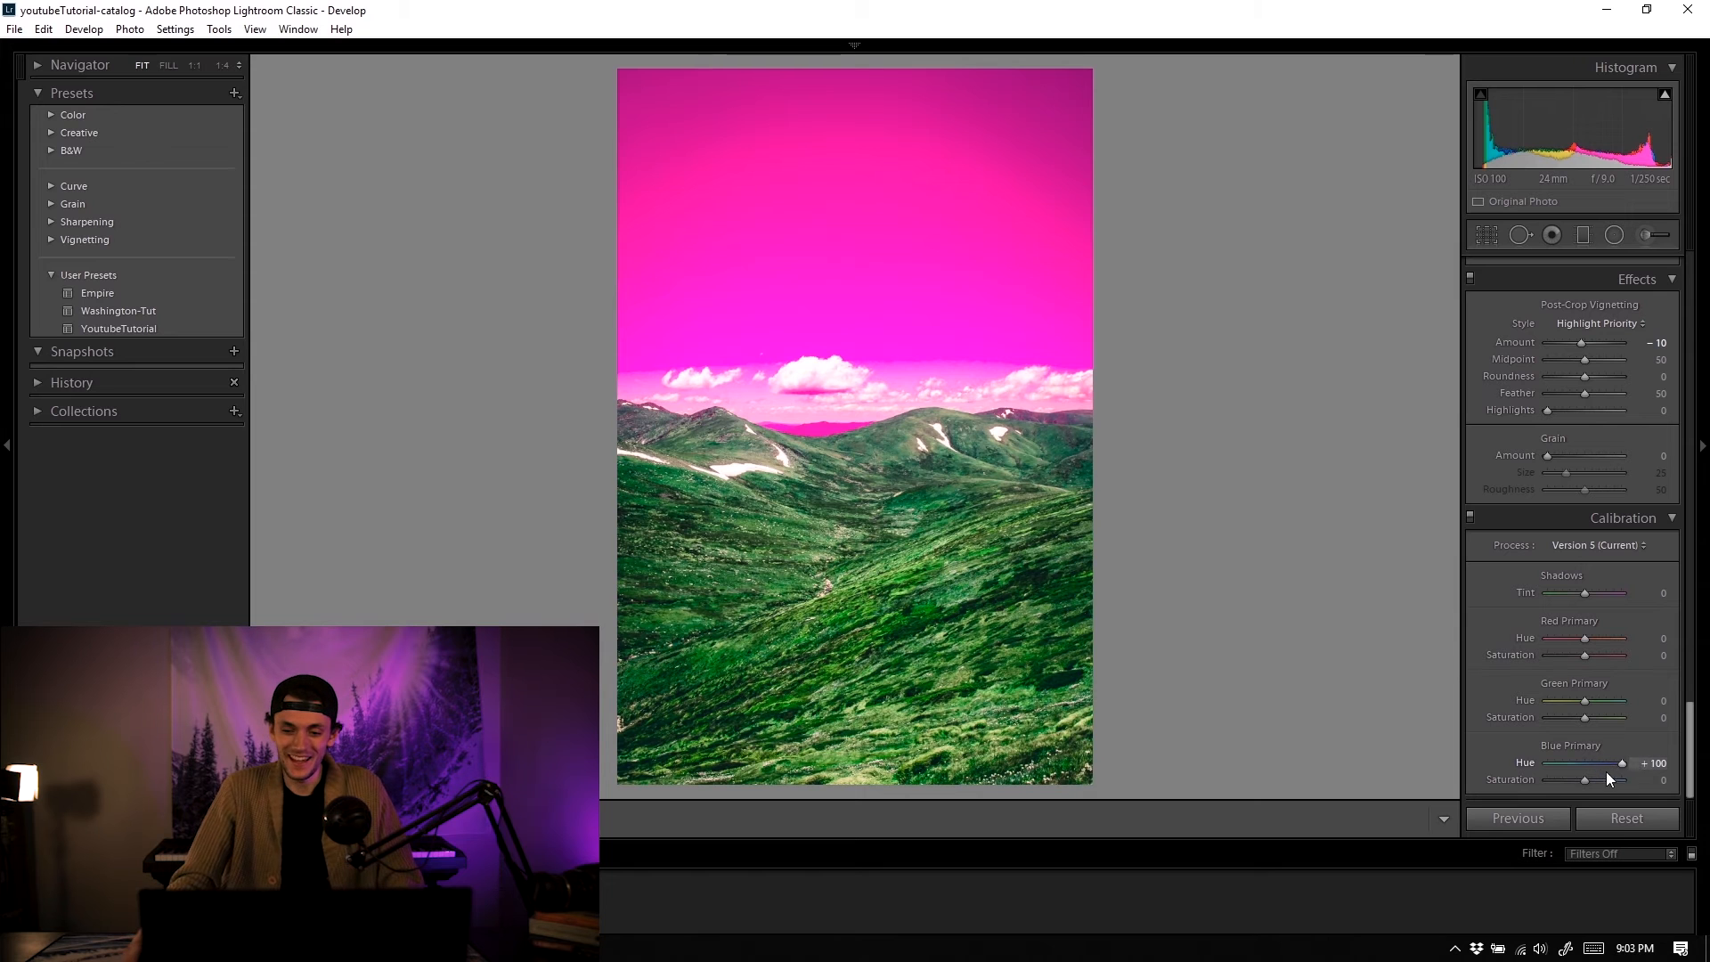
{"action": "left_click_drag", "start_coordinate": [1591, 778], "coordinate": [1510, 784]}
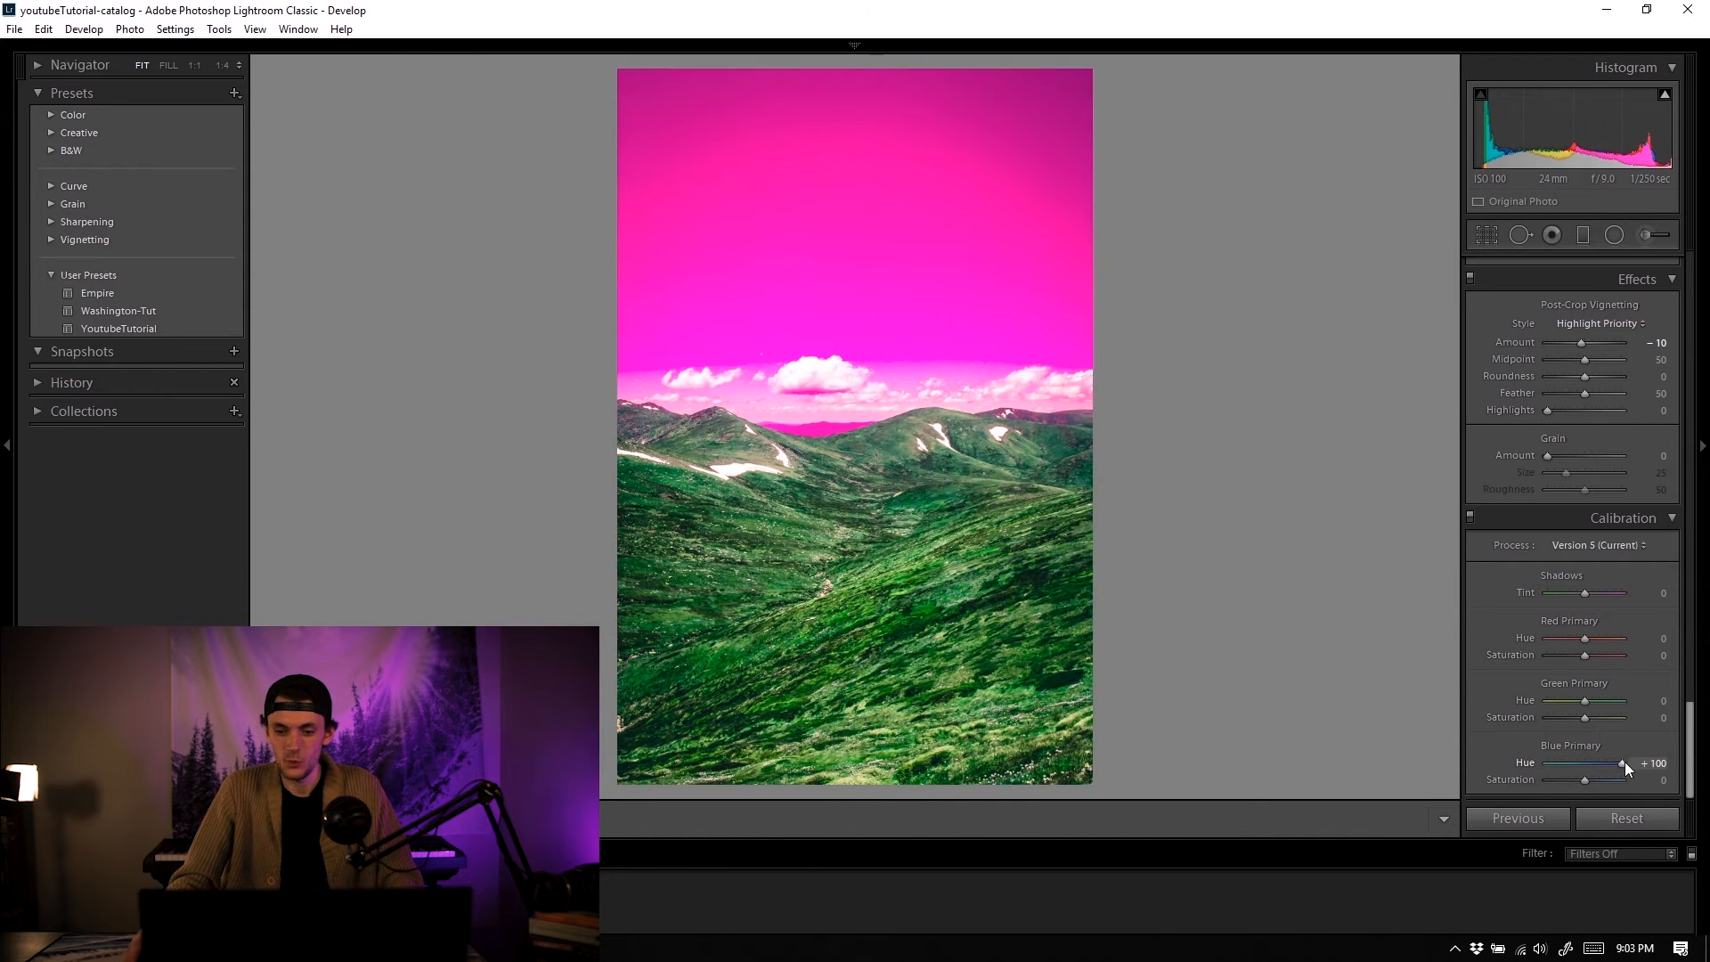
{"action": "left_click_drag", "start_coordinate": [1622, 761], "coordinate": [1526, 765]}
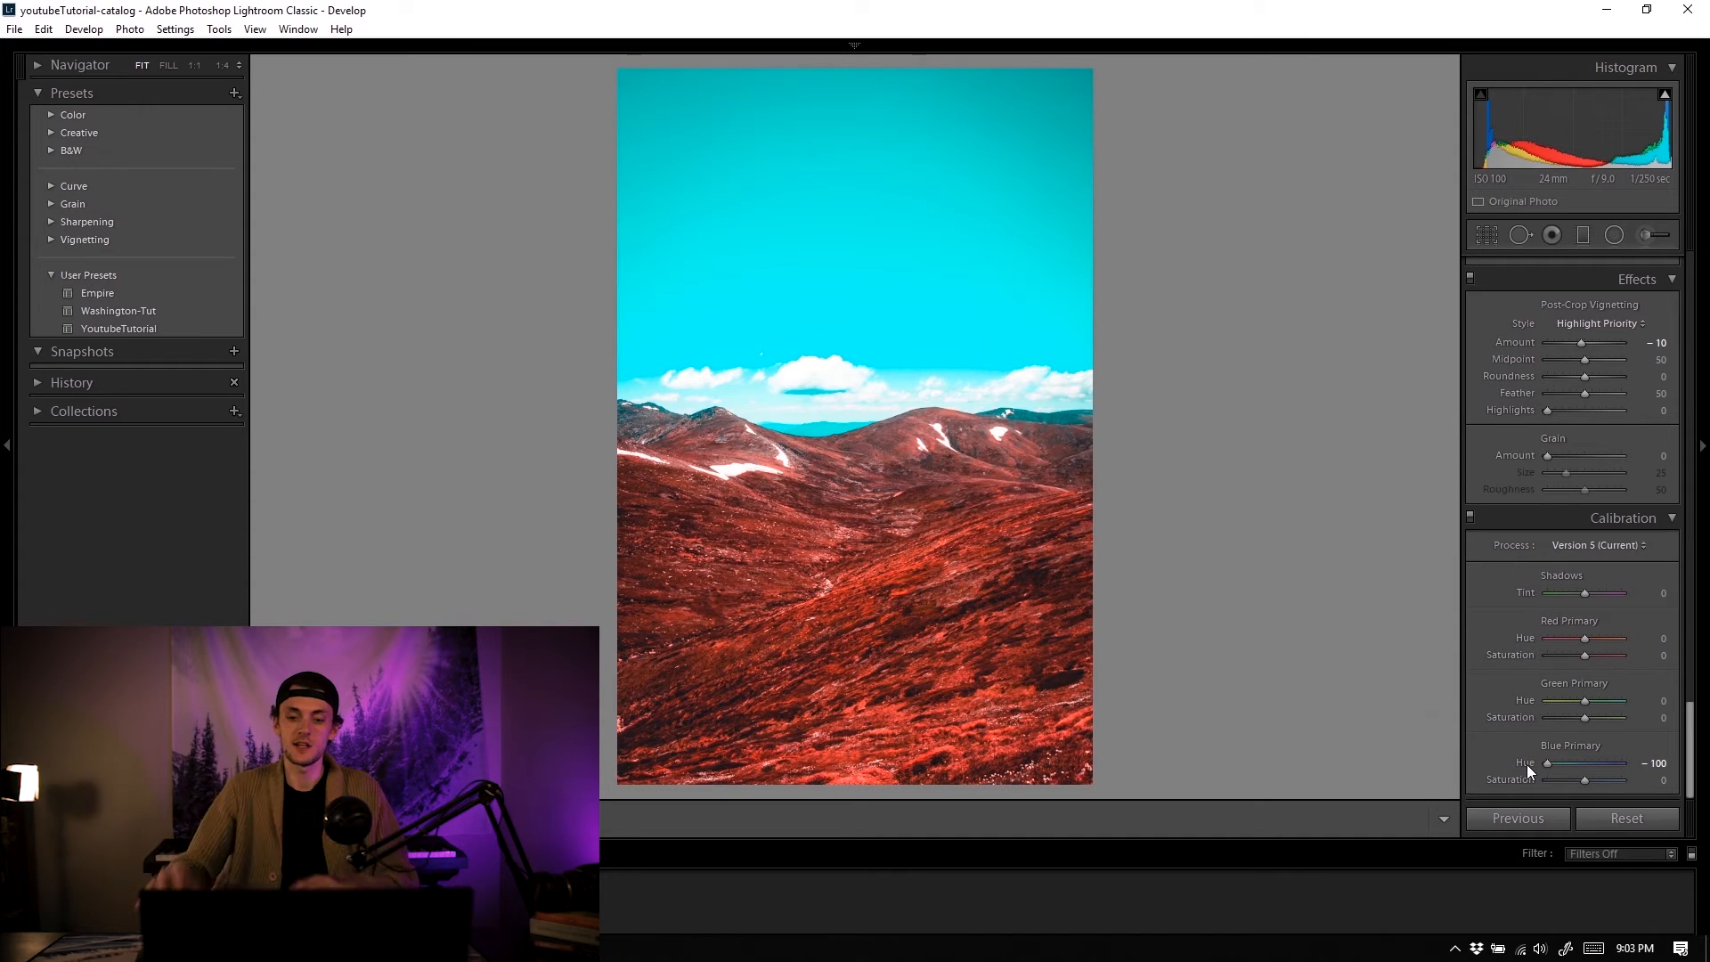
{"action": "left_click_drag", "start_coordinate": [1547, 763], "coordinate": [1575, 764]}
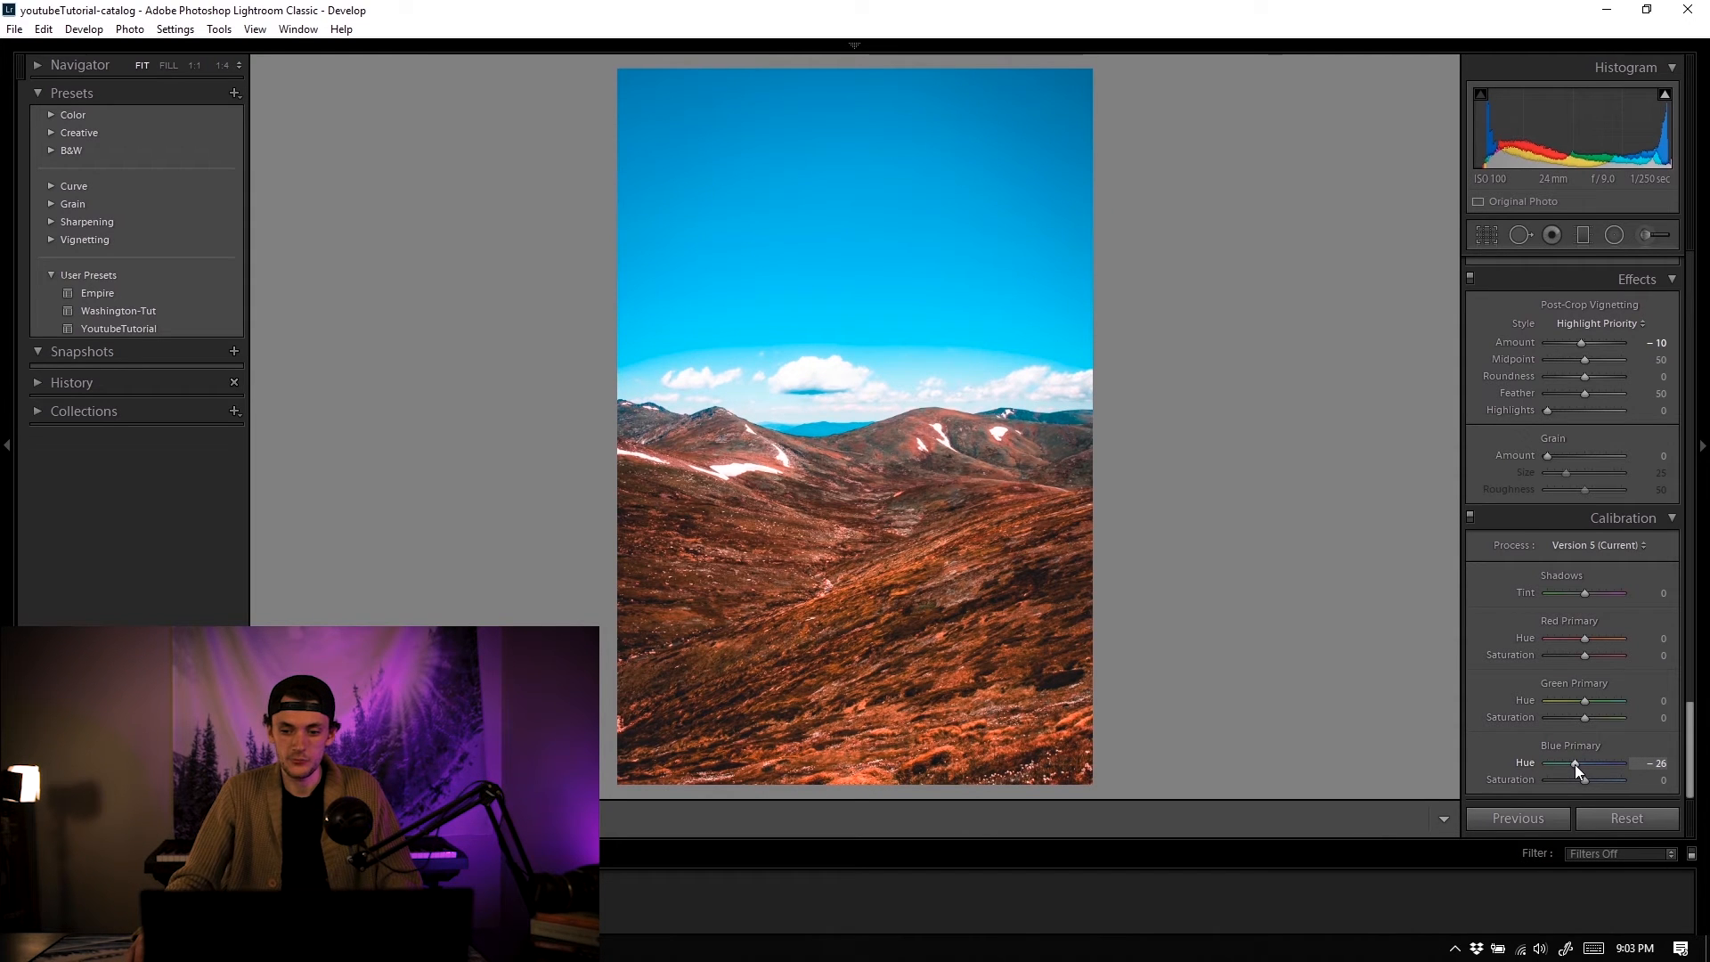
{"action": "left_click_drag", "start_coordinate": [1580, 778], "coordinate": [1566, 778]}
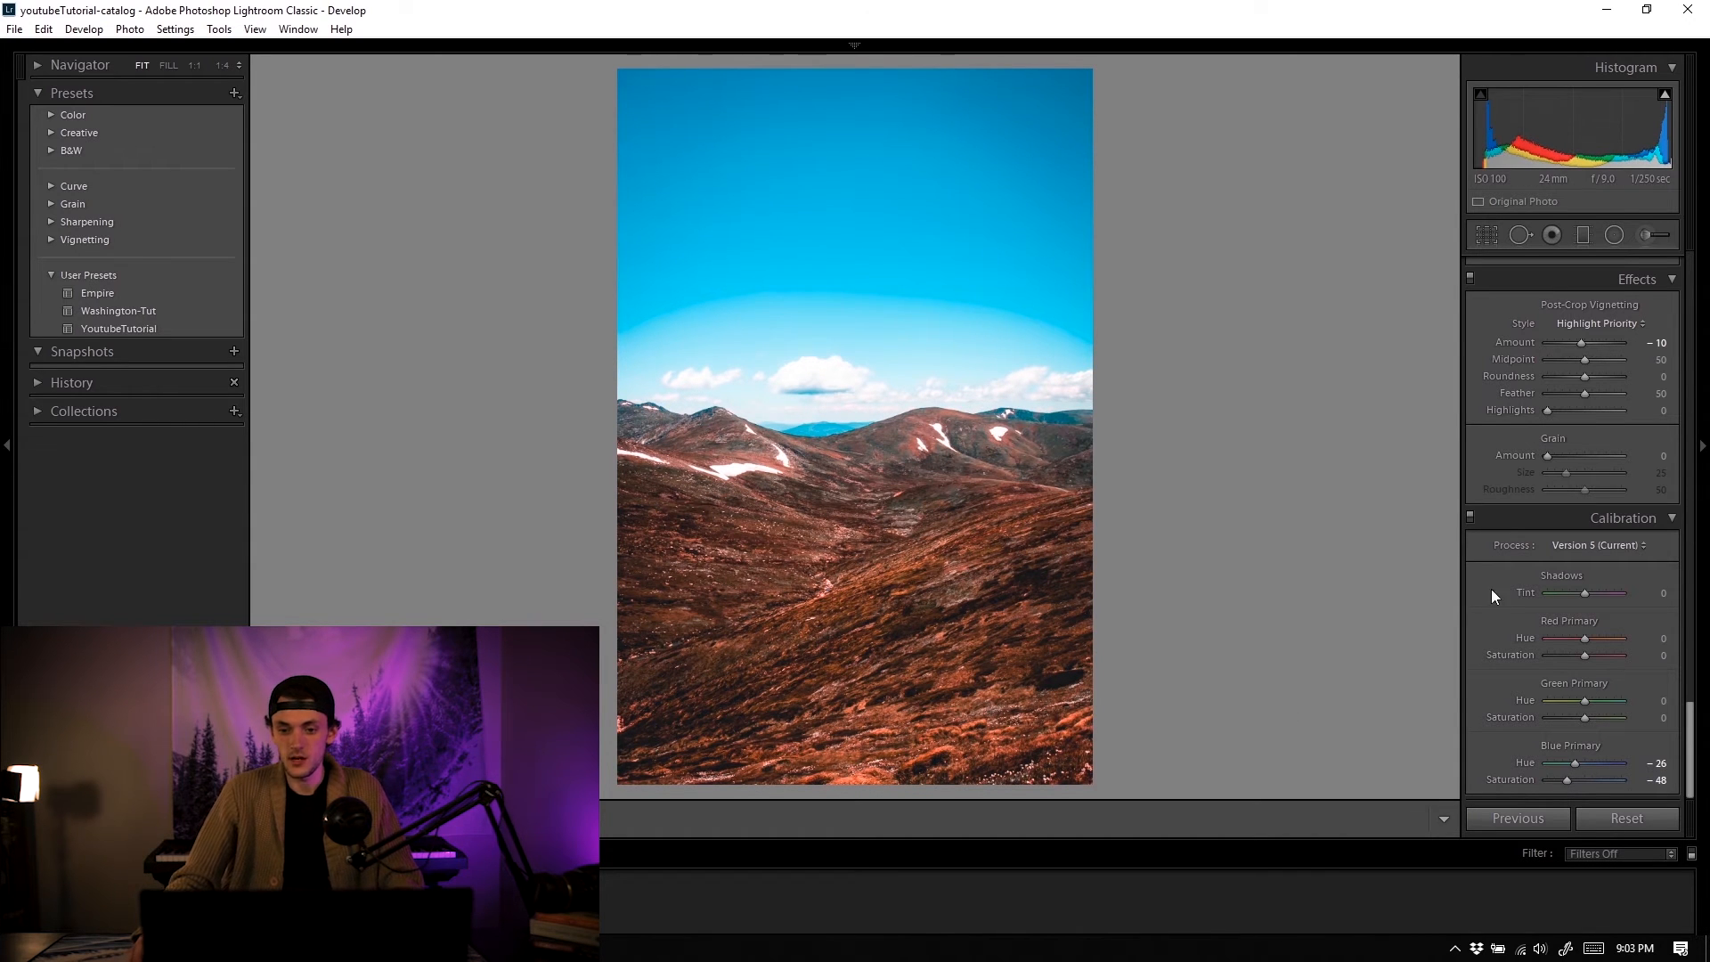
Step: Compare the photo with calibration off and on, and reset the Blue Primary hue and saturation to 0
{"action": "left_click", "coordinate": [1471, 515]}
{"action": "left_click", "coordinate": [1471, 514]}
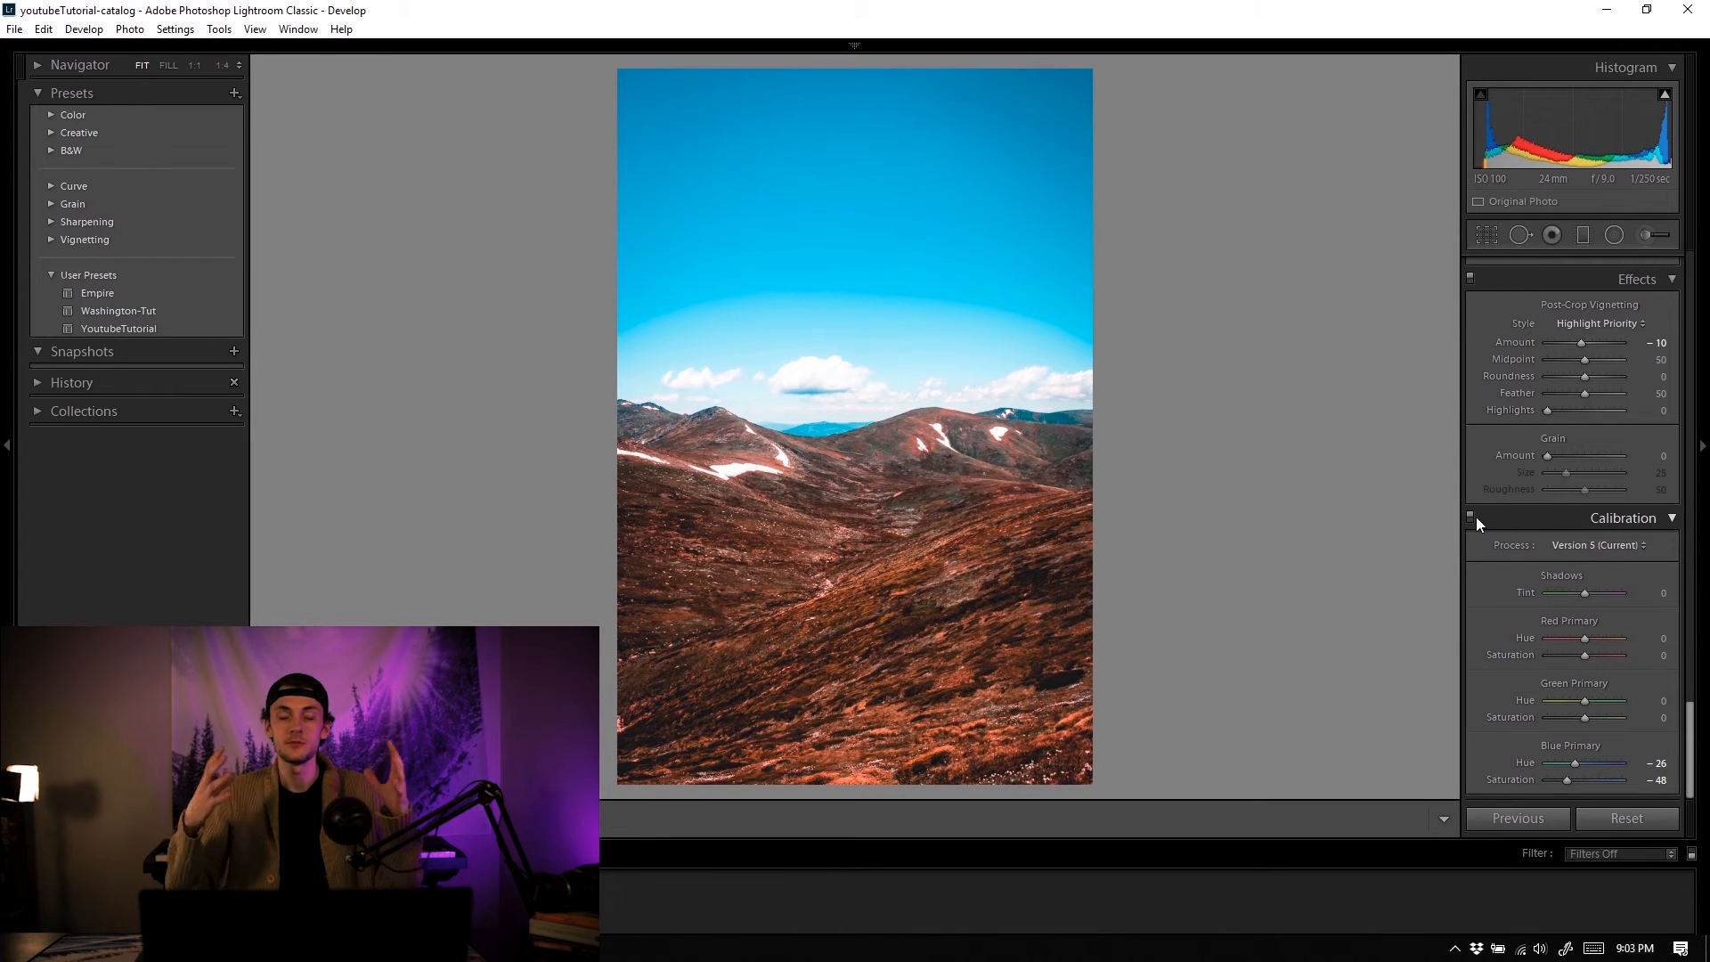
{"action": "double_click", "coordinate": [1521, 760]}
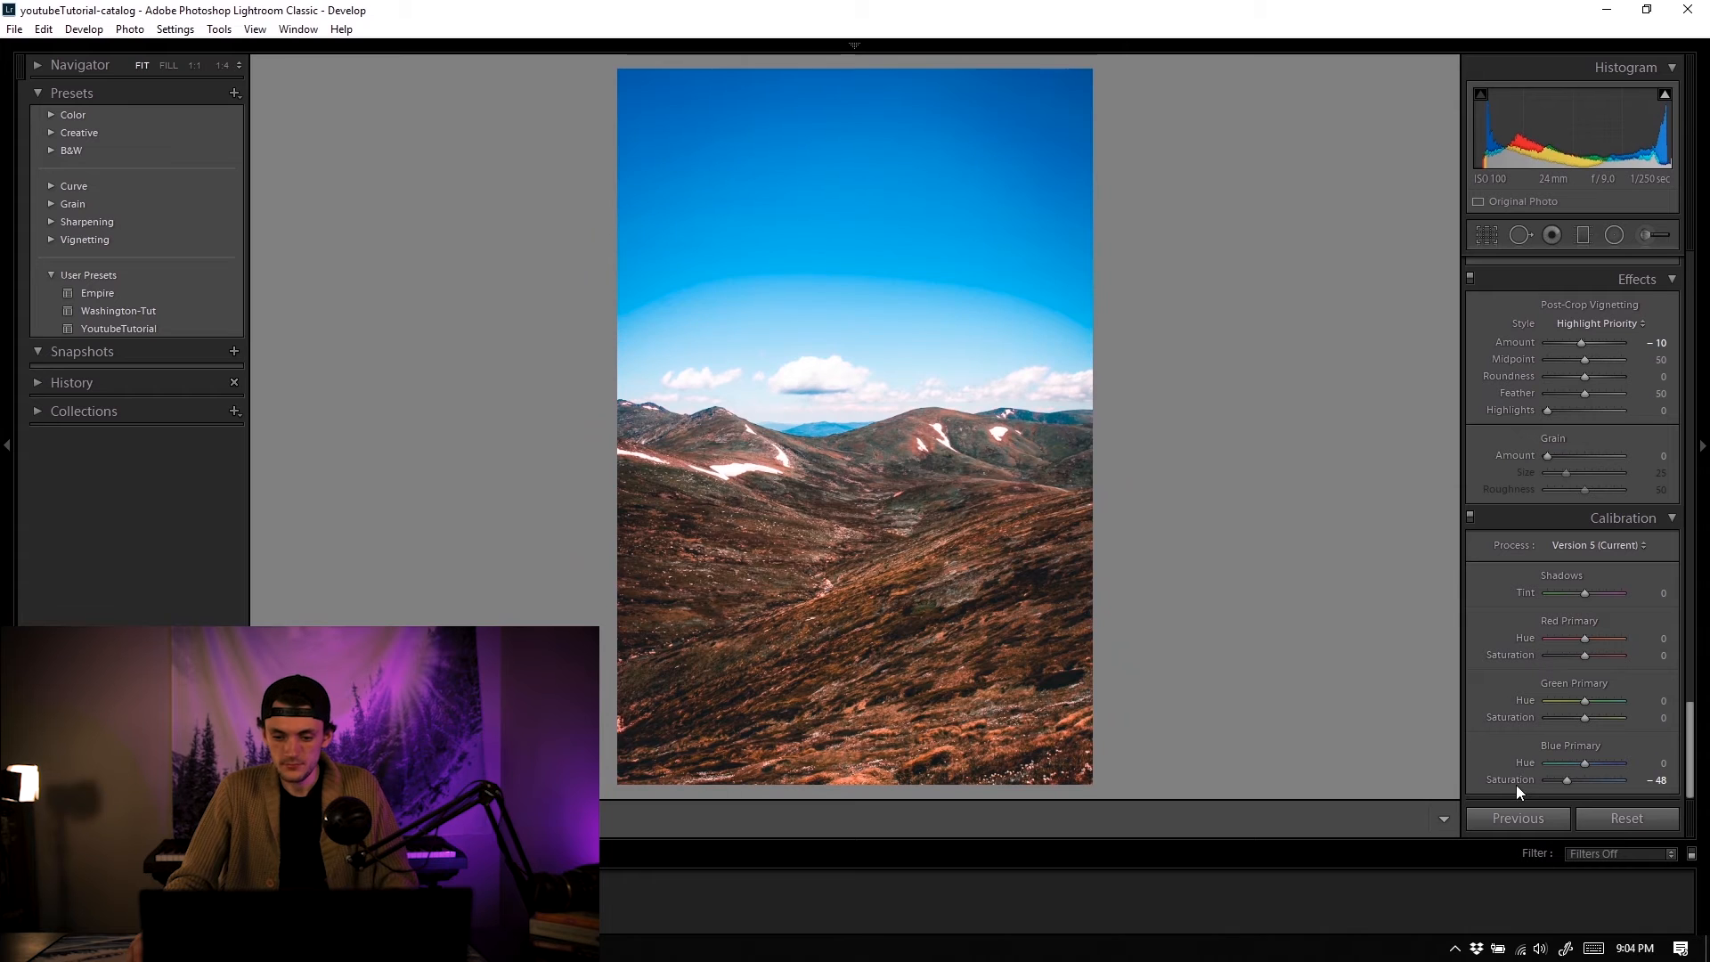
{"action": "double_click", "coordinate": [1517, 777]}
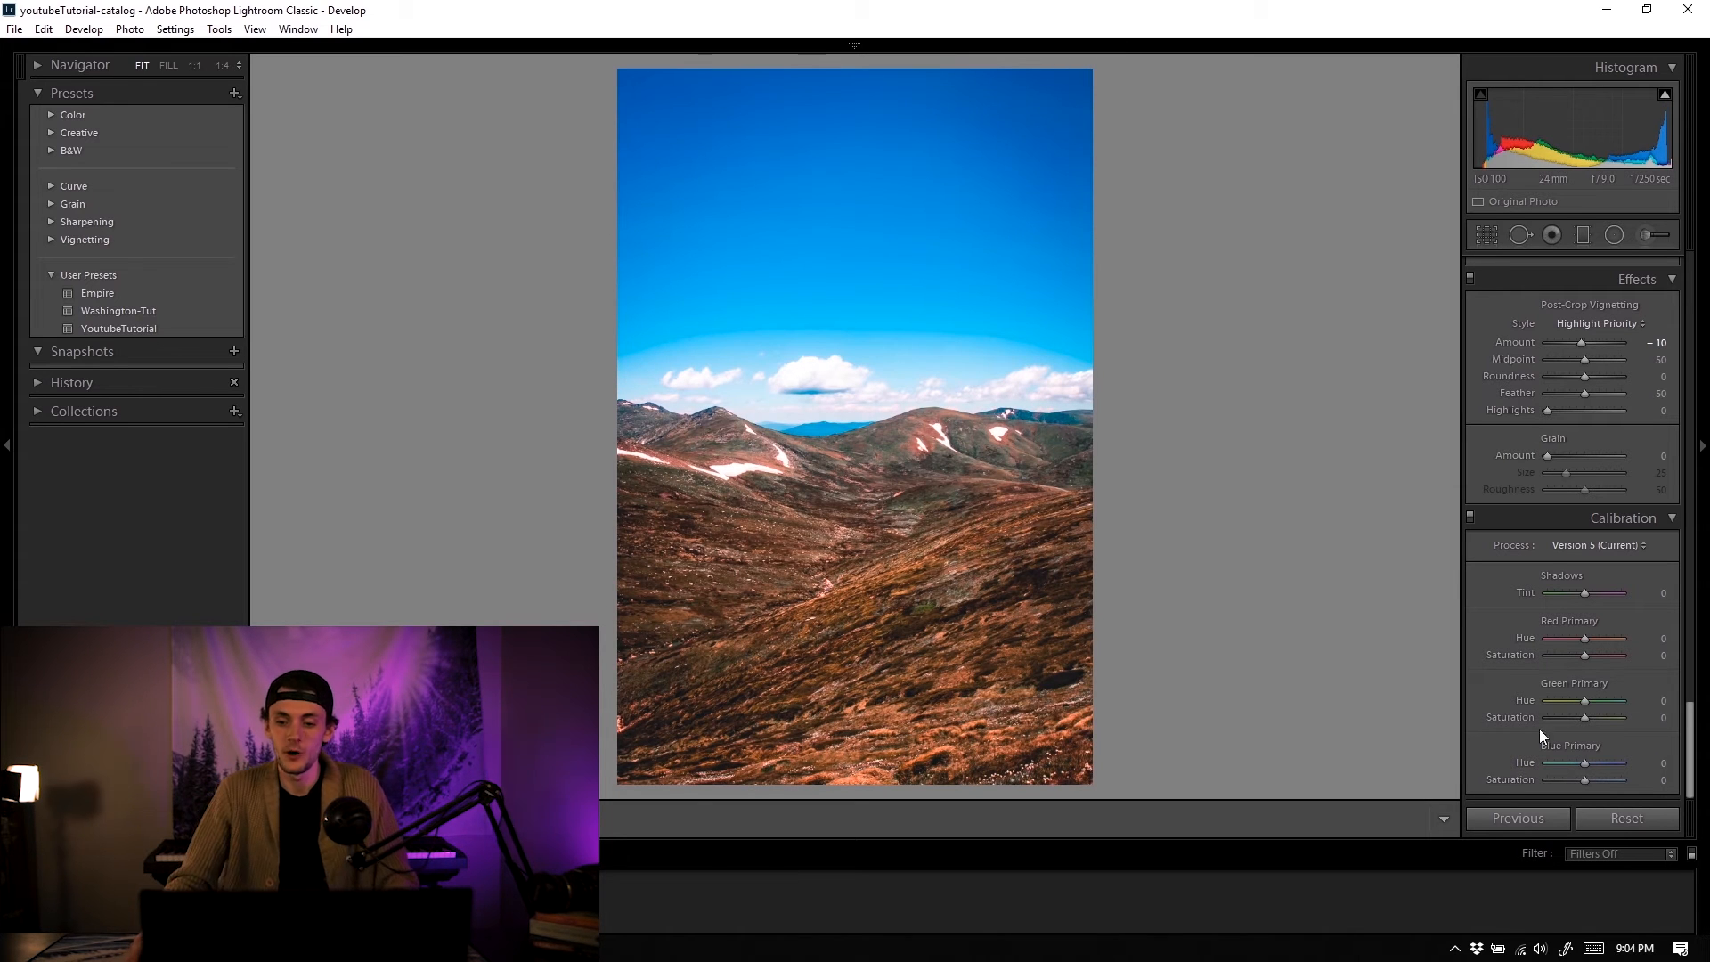
Step: Set the Red Primary to hue −64 and saturation +29, and the Blue Primary to hue −14 and saturation −31
{"action": "left_click", "coordinate": [1561, 639]}
{"action": "left_click", "coordinate": [1594, 657]}
{"action": "left_click", "coordinate": [1579, 763]}
{"action": "left_click", "coordinate": [1573, 780]}
Step: Set the Green Primary to hue +5 and saturation +10, and the calibration Shadows tint to −10
{"action": "left_click", "coordinate": [1596, 701]}
{"action": "left_click", "coordinate": [1586, 701]}
{"action": "left_click", "coordinate": [1589, 718]}
{"action": "left_click", "coordinate": [1580, 593]}
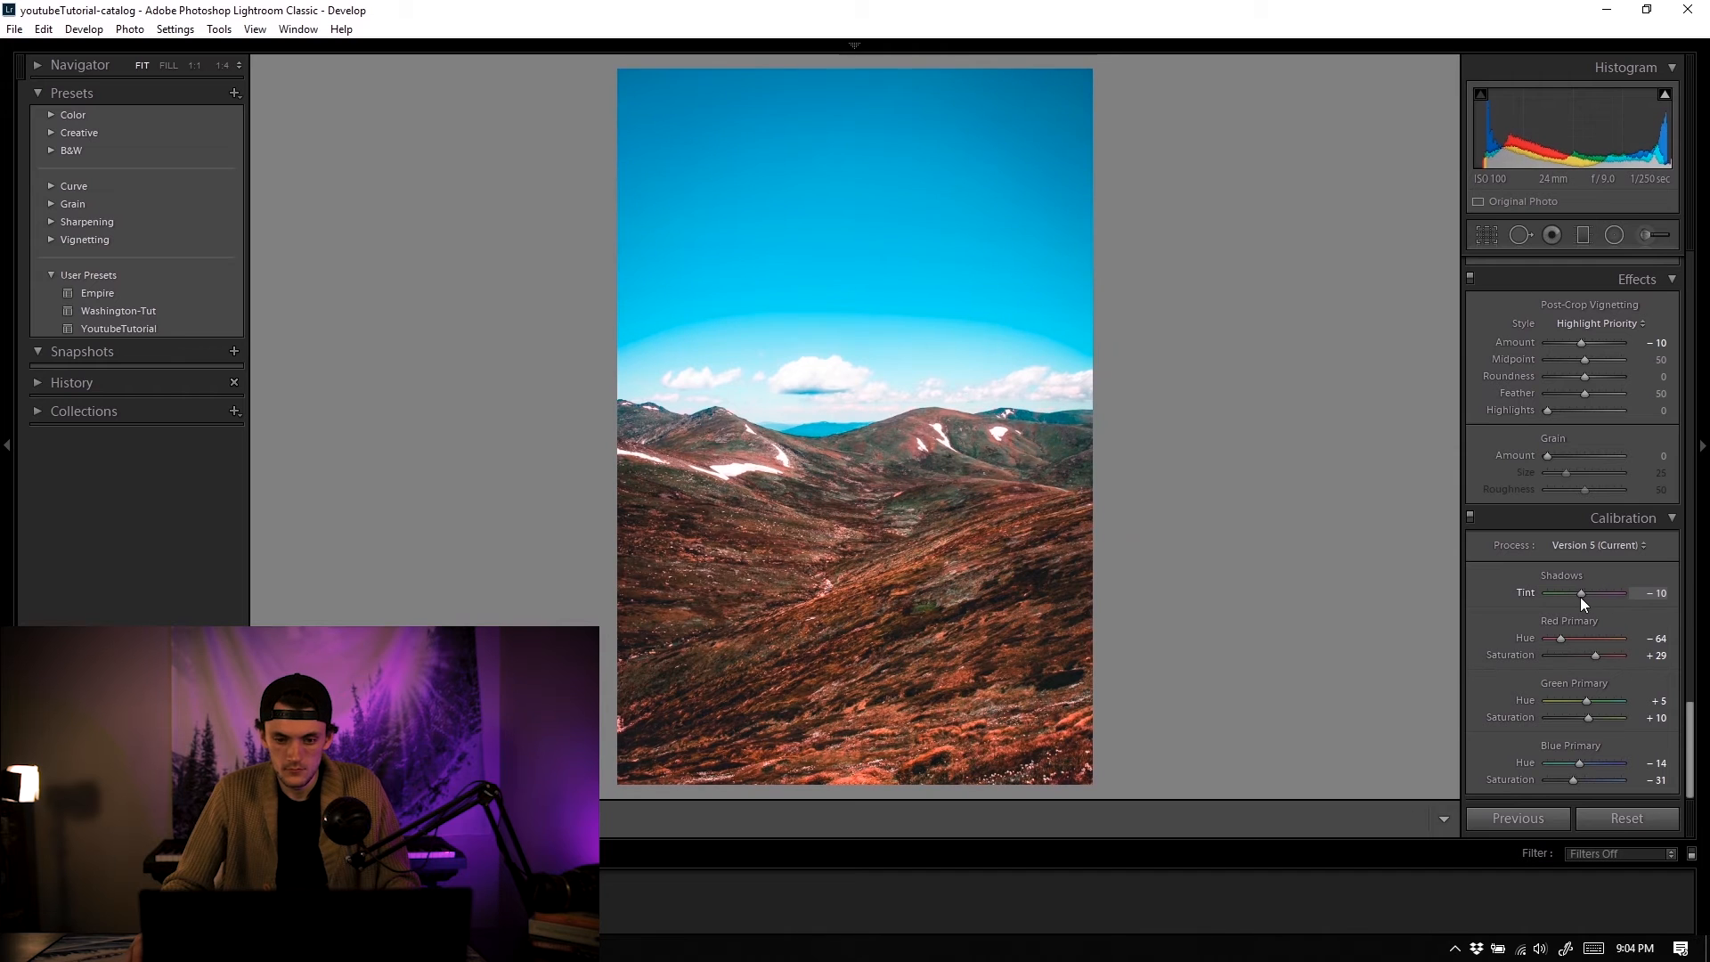
Step: Compare the photo with calibration off and on, try the Blue Primary hue at −100, and undo that hue change
{"action": "left_click", "coordinate": [1470, 515]}
{"action": "left_click", "coordinate": [1470, 515]}
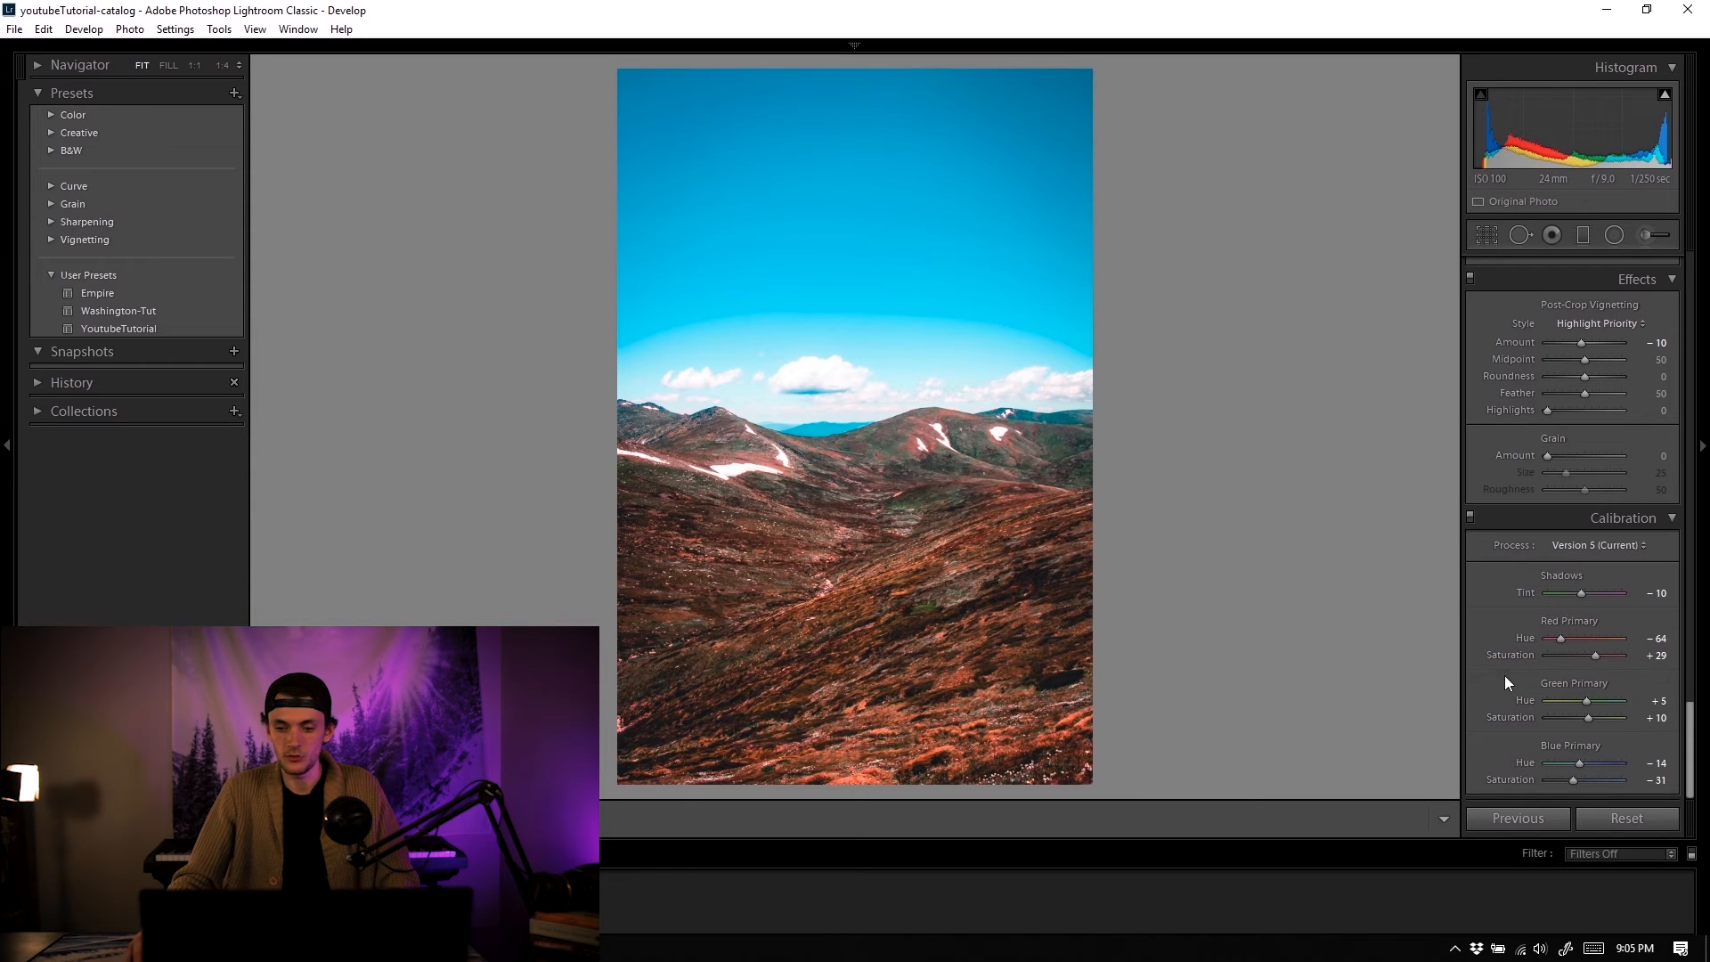
{"action": "left_click_drag", "start_coordinate": [1574, 762], "coordinate": [1536, 766]}
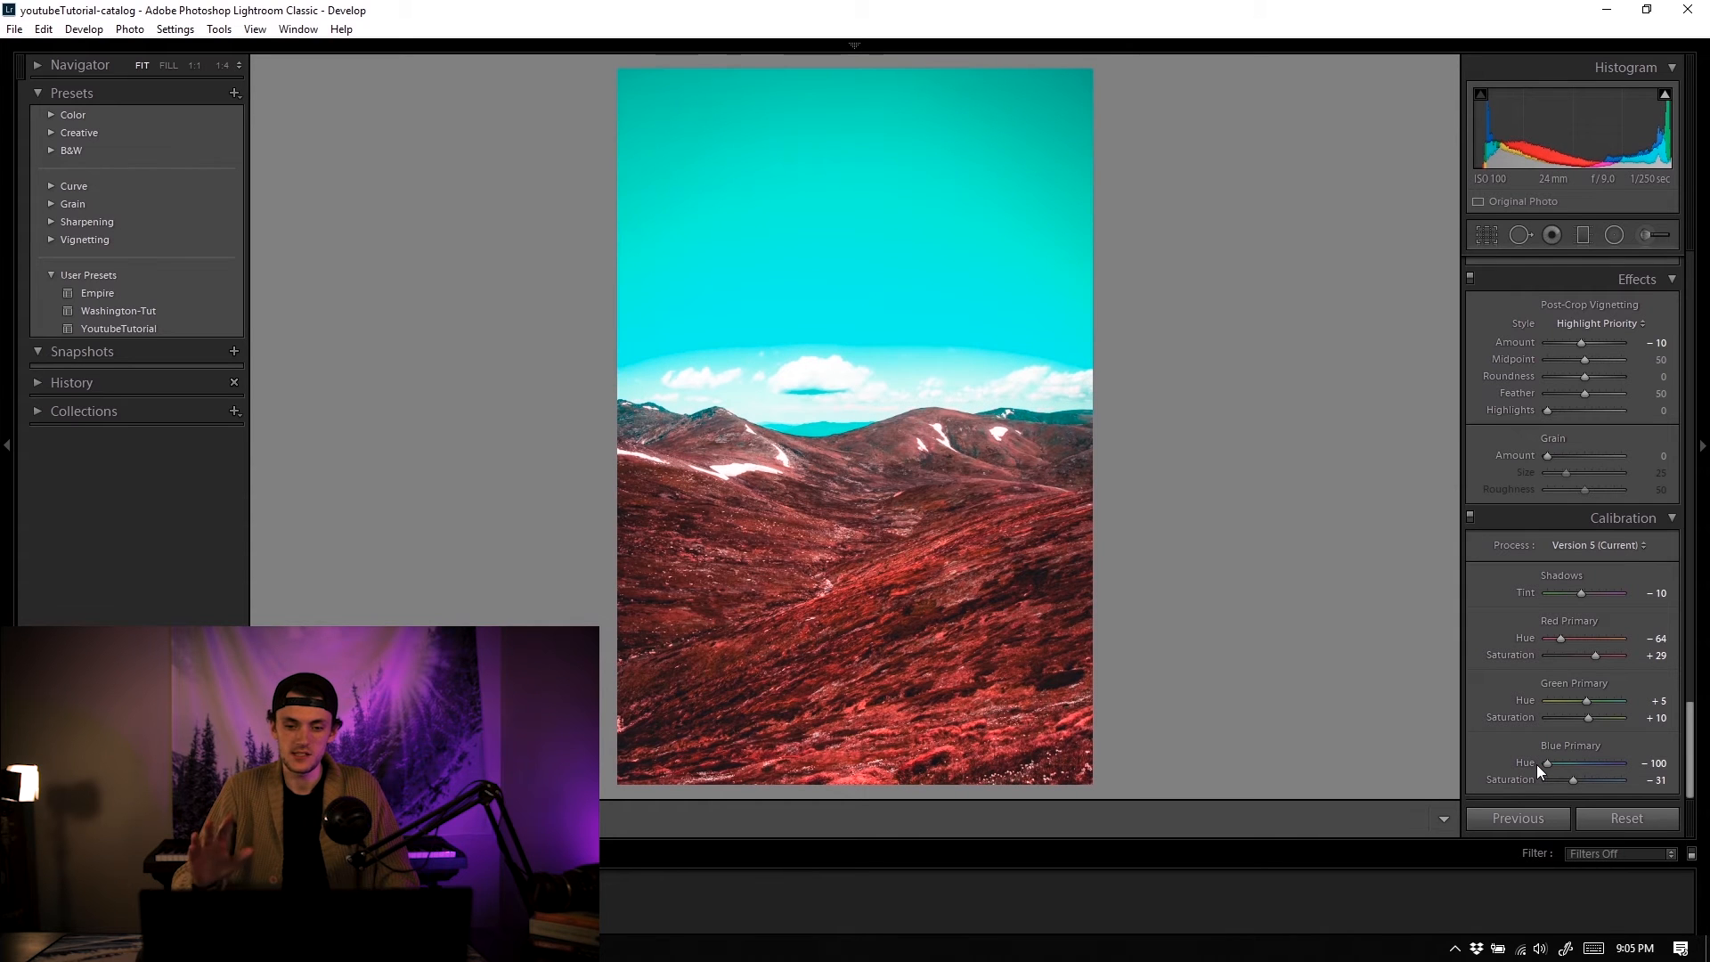
{"action": "key", "text": "ctrl+z"}
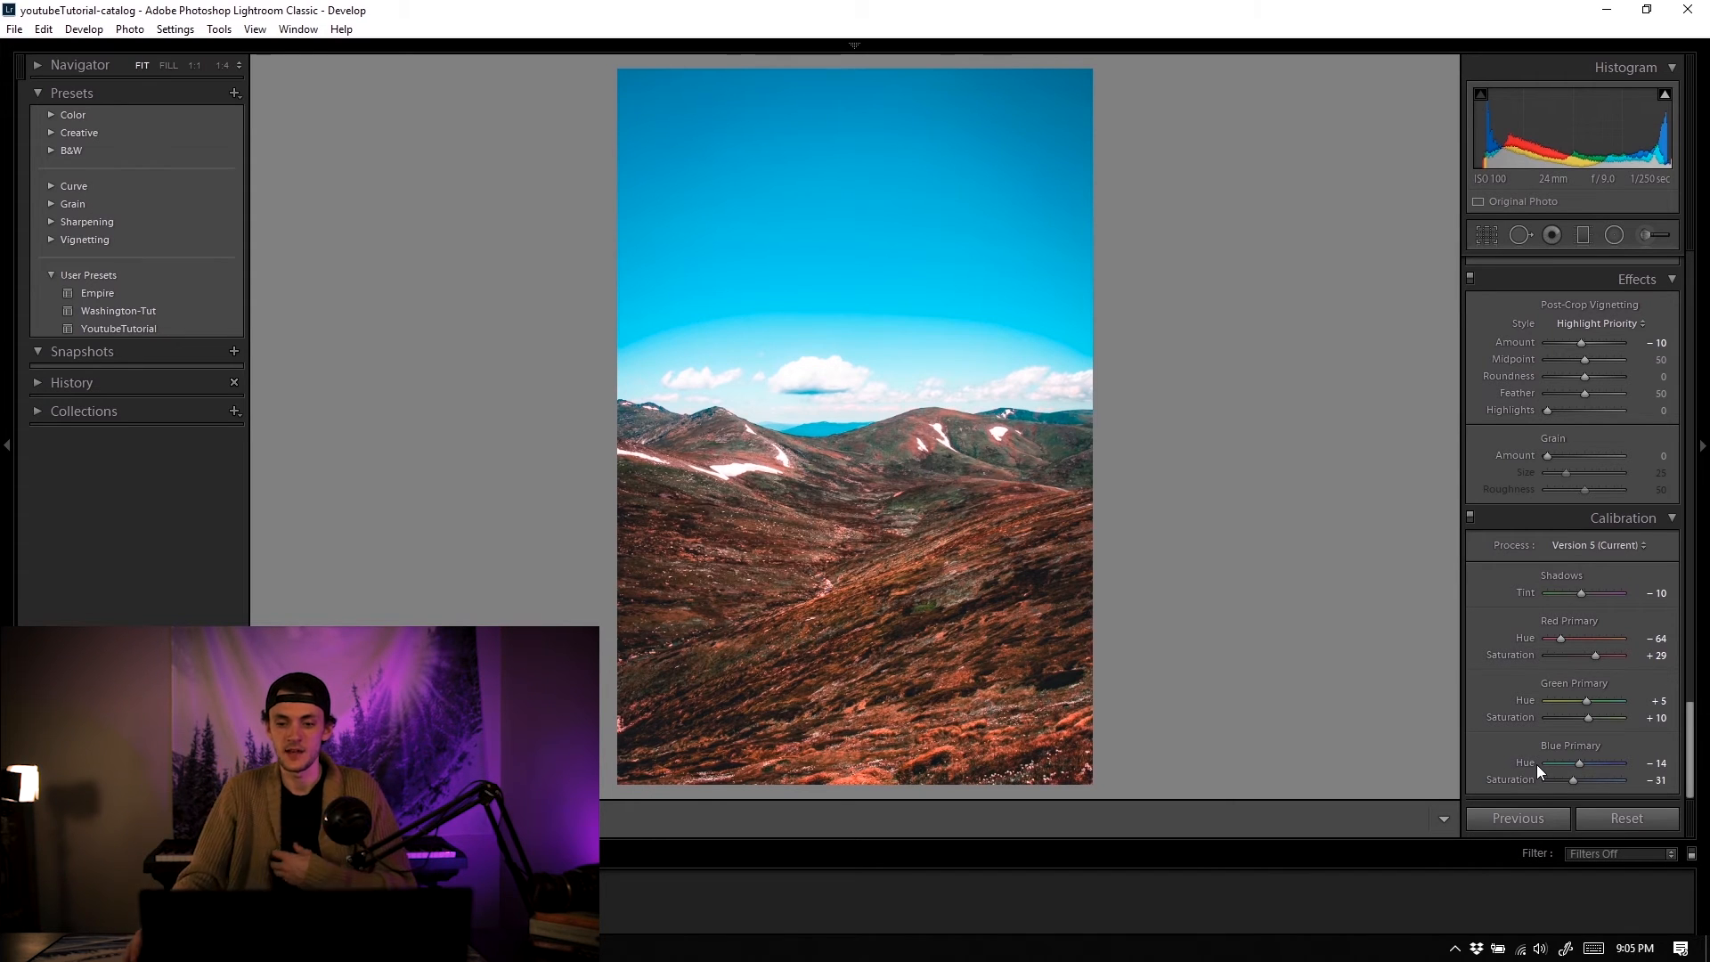
Step: Try the calibration Shadows tint at 0, toggling calibration off and on to compare the photo
{"action": "double_click", "coordinate": [1532, 592]}
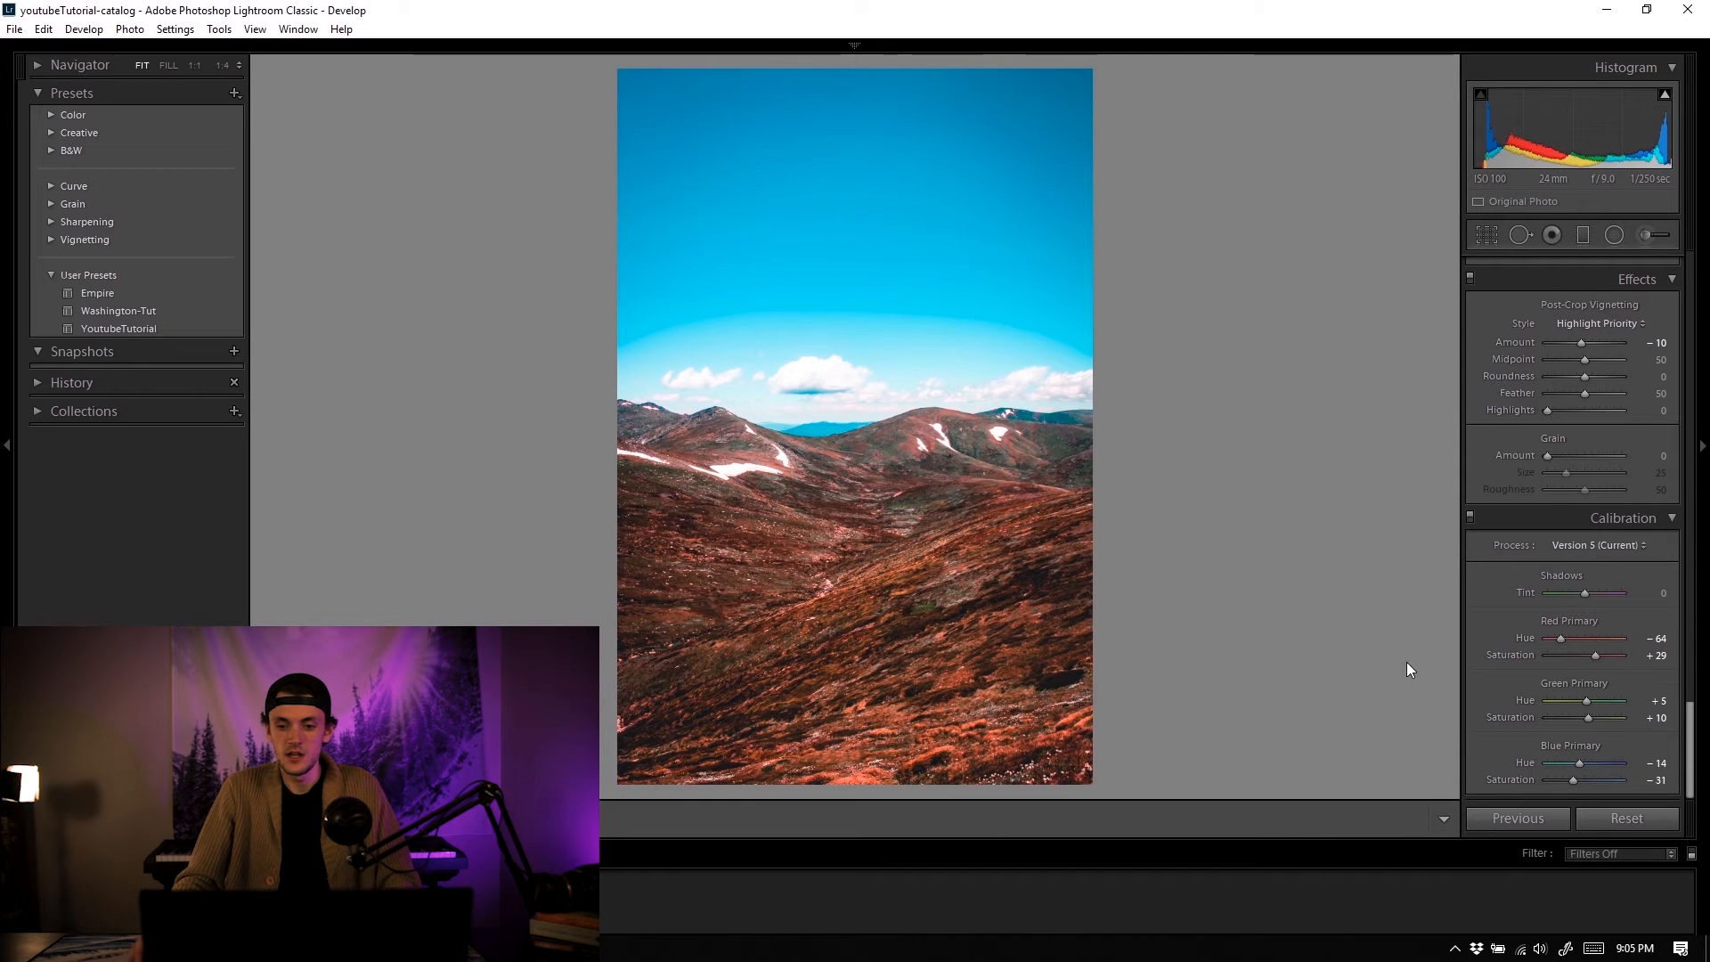
{"action": "left_click", "coordinate": [1470, 515]}
{"action": "left_click", "coordinate": [1470, 516]}
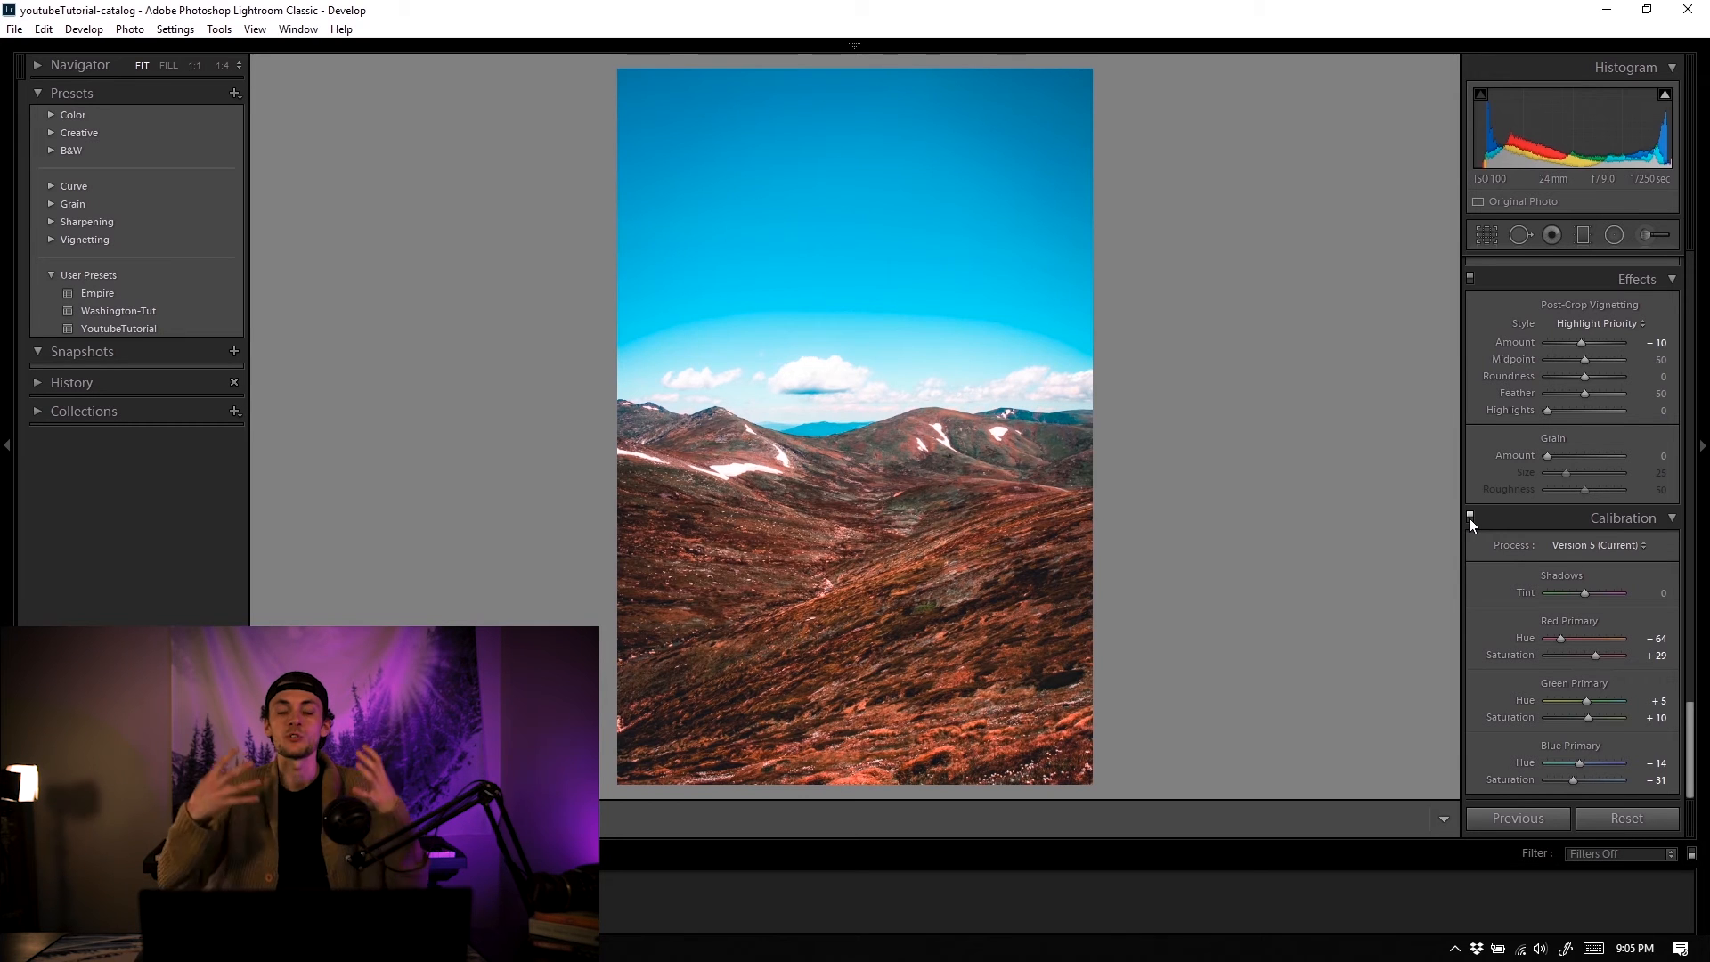
{"action": "left_click", "coordinate": [1469, 515]}
{"action": "left_click", "coordinate": [1470, 516]}
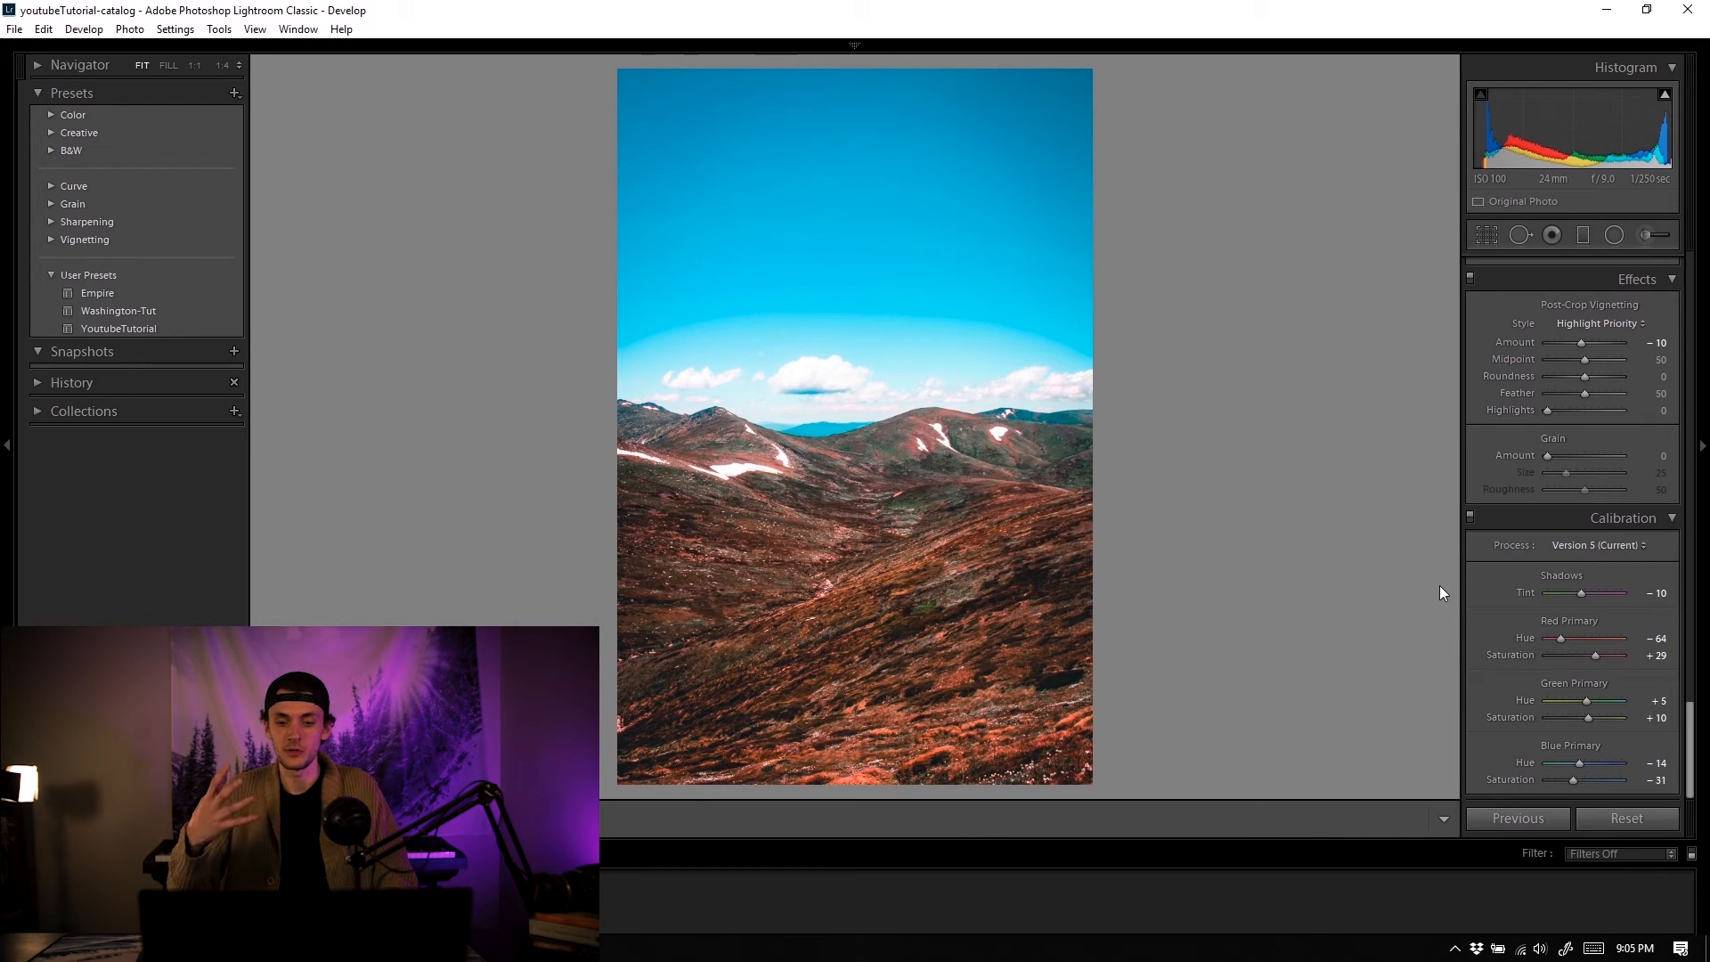
Step: Reset all settings and undo the reset, and repeatedly switch between the before and after views to compare the edit
{"action": "left_click", "coordinate": [1626, 814]}
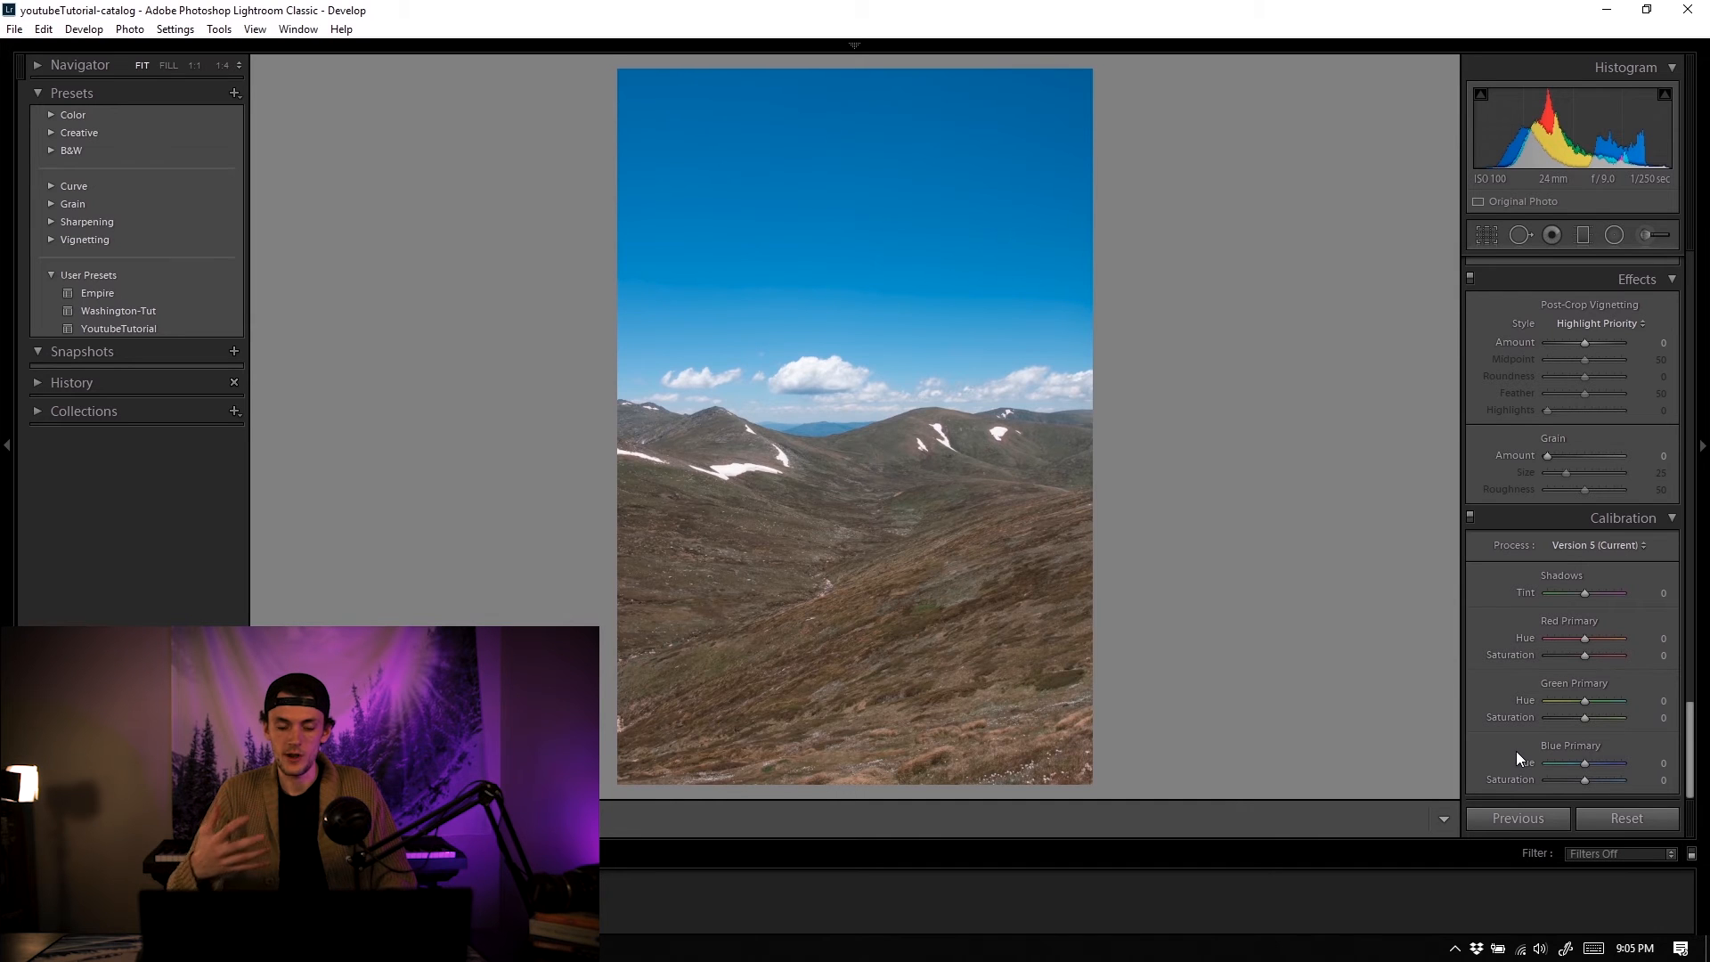
{"action": "key", "text": "ctrl+z"}
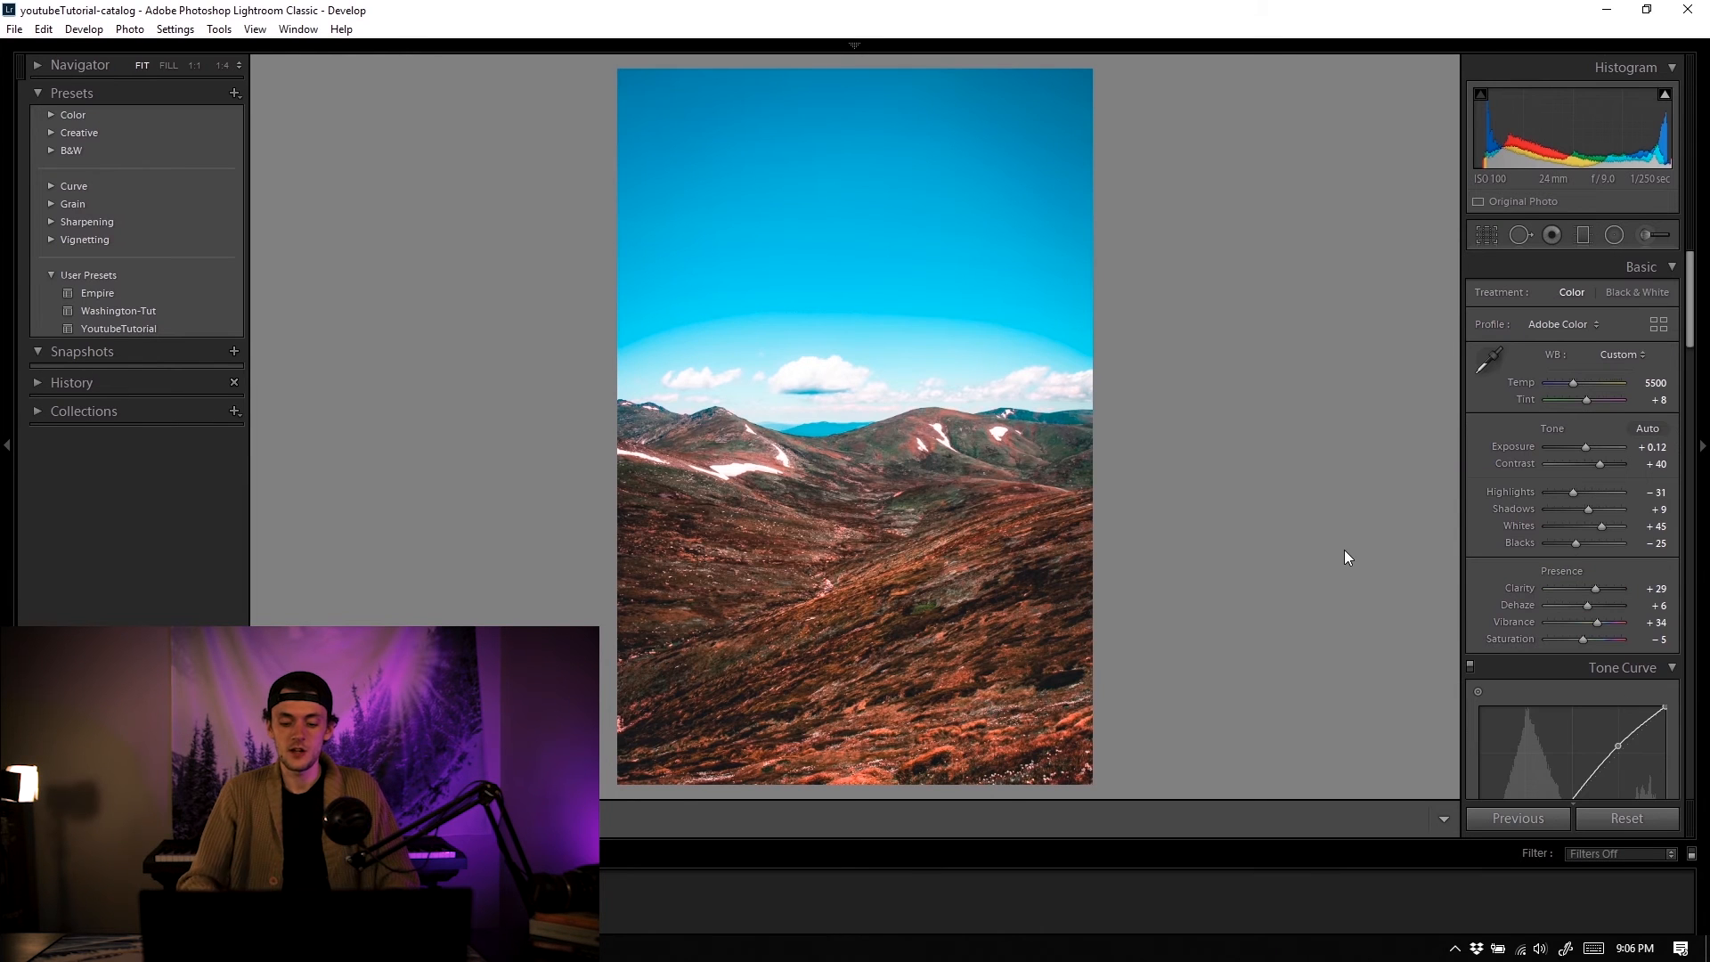
{"action": "key", "text": "backslash"}
{"action": "key", "text": "backslash"}
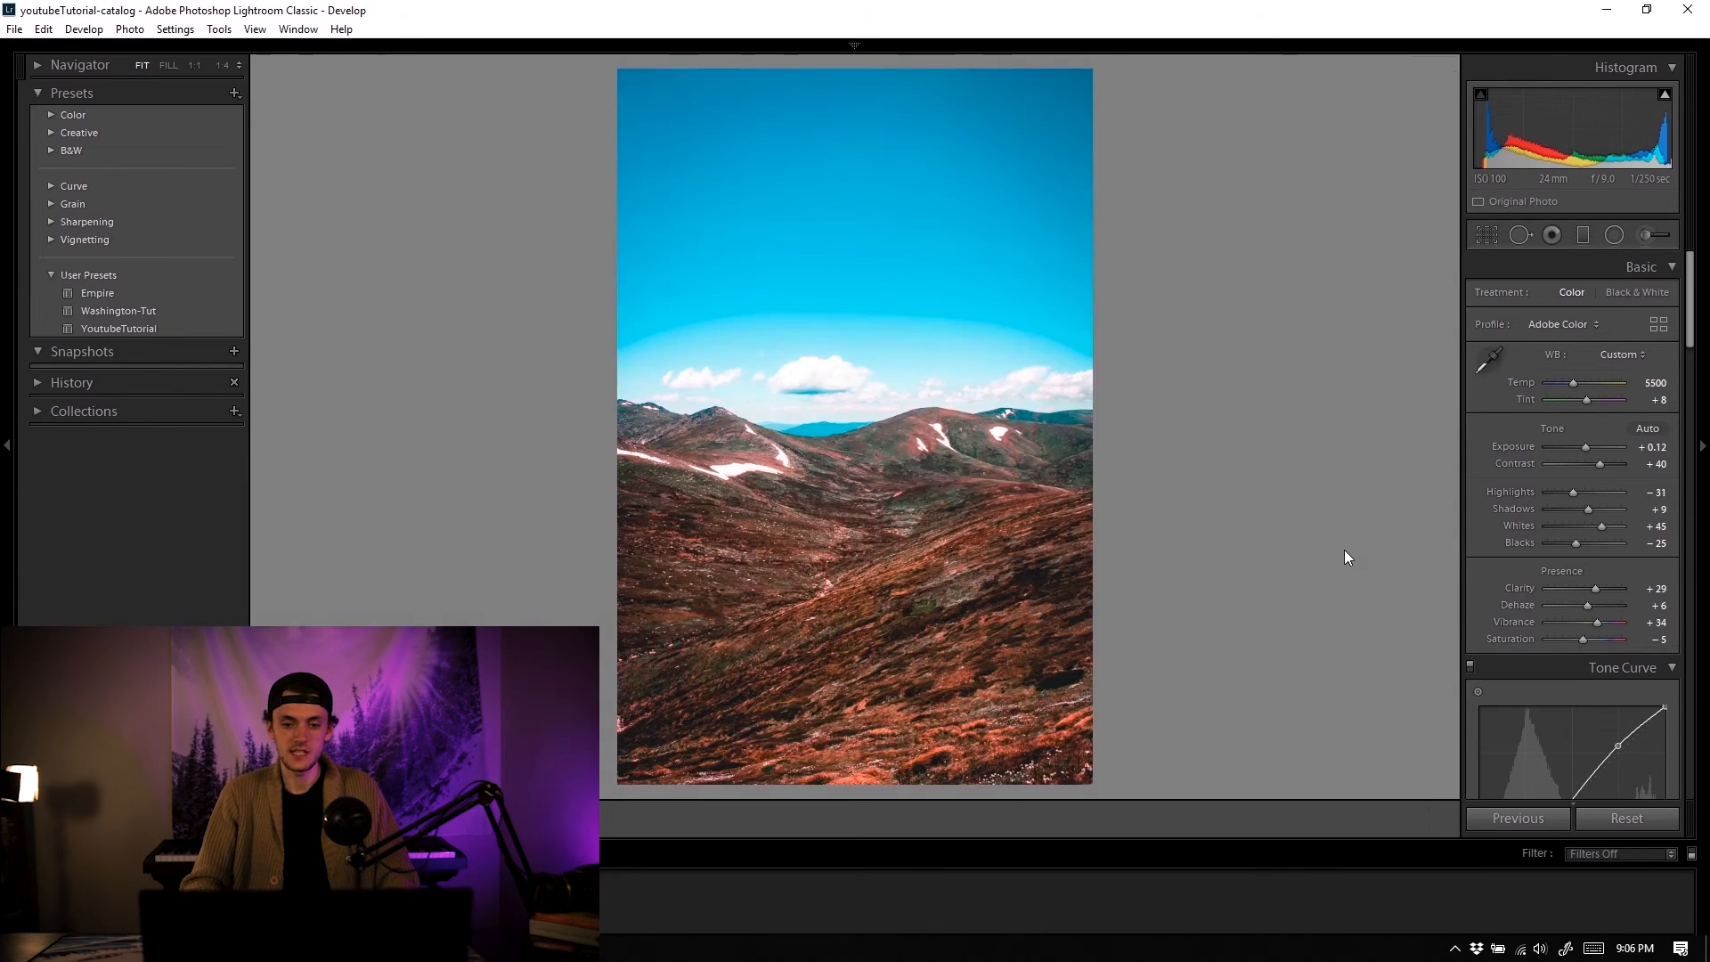
{"action": "key", "text": "backslash"}
{"action": "key", "text": "backslash"}
{"action": "key", "text": "backslash"}
{"action": "key", "text": "backslash"}
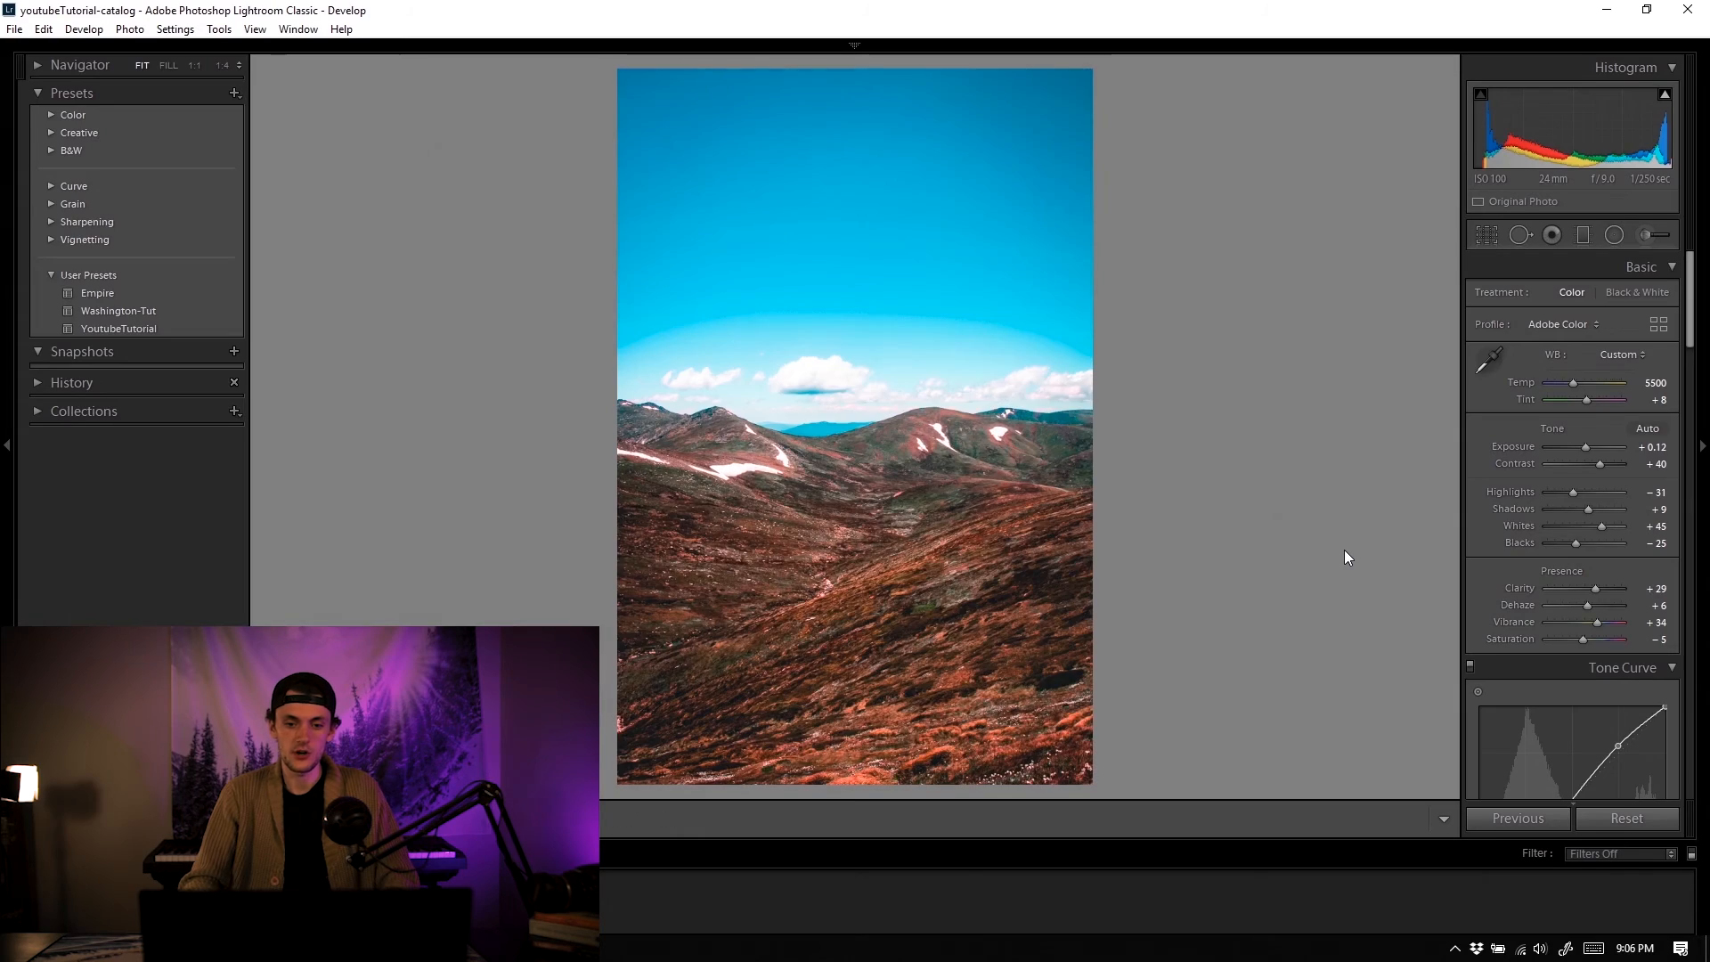
Step: Inspect the mountain photo at 1:1 and 1:4 zoom, compare it with the original, and return to the full-photo view
{"action": "left_click", "coordinate": [910, 536]}
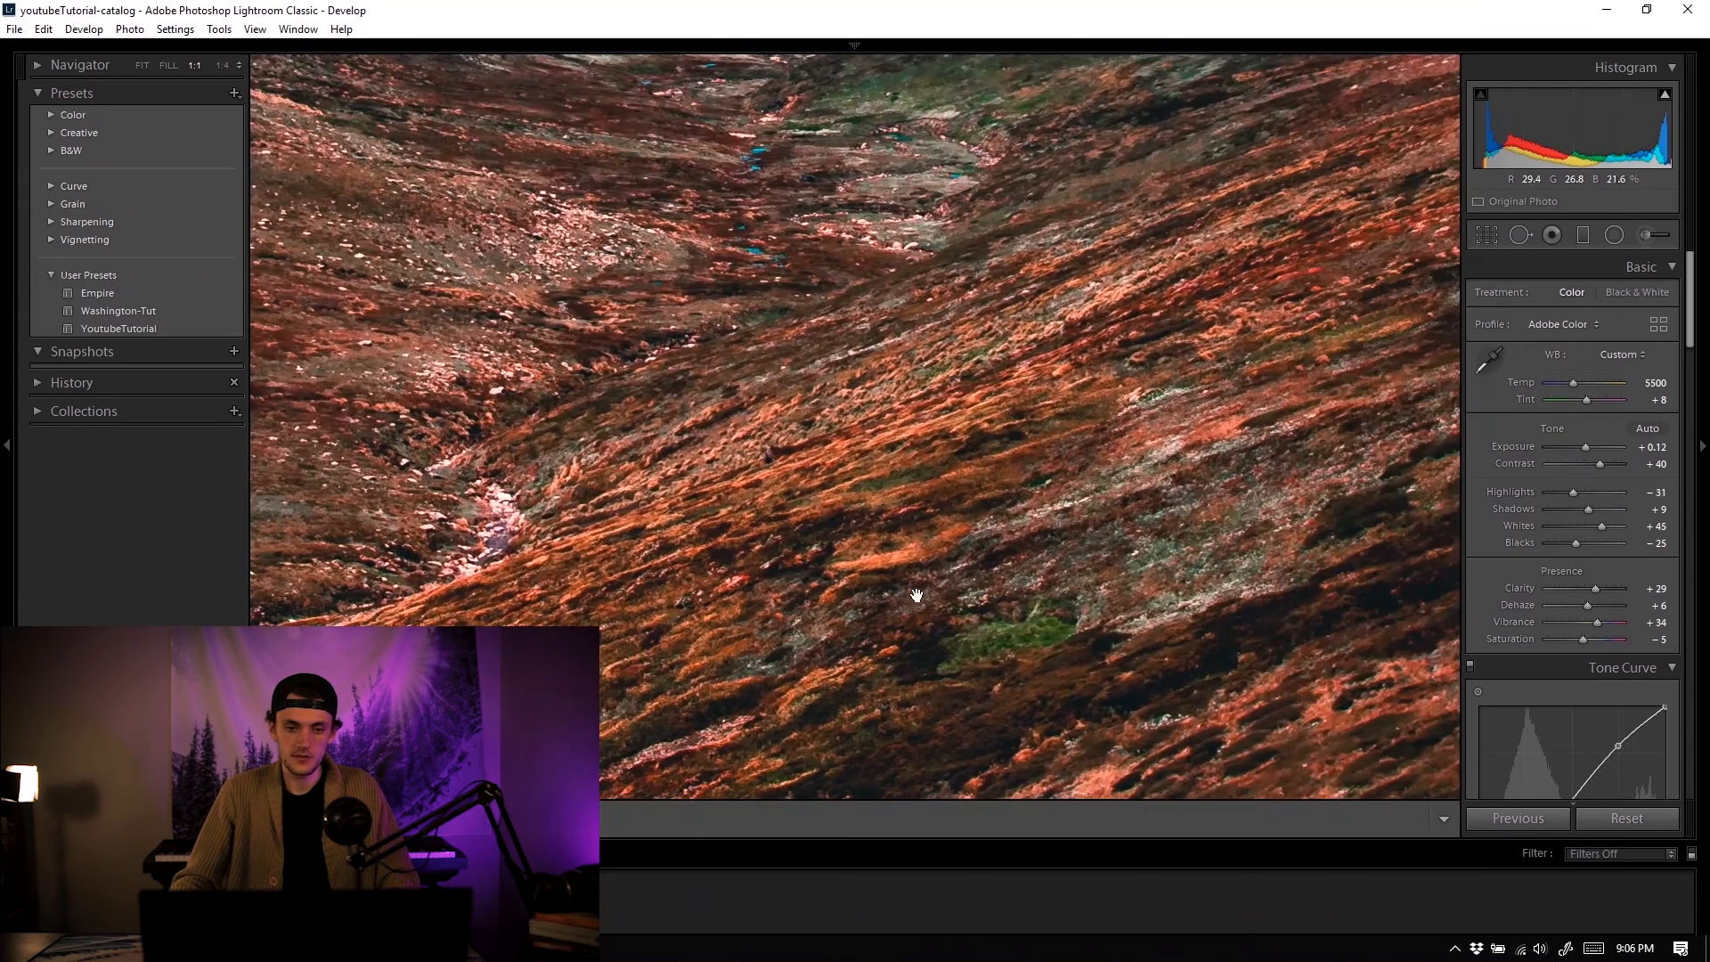
{"action": "left_click", "coordinate": [222, 65]}
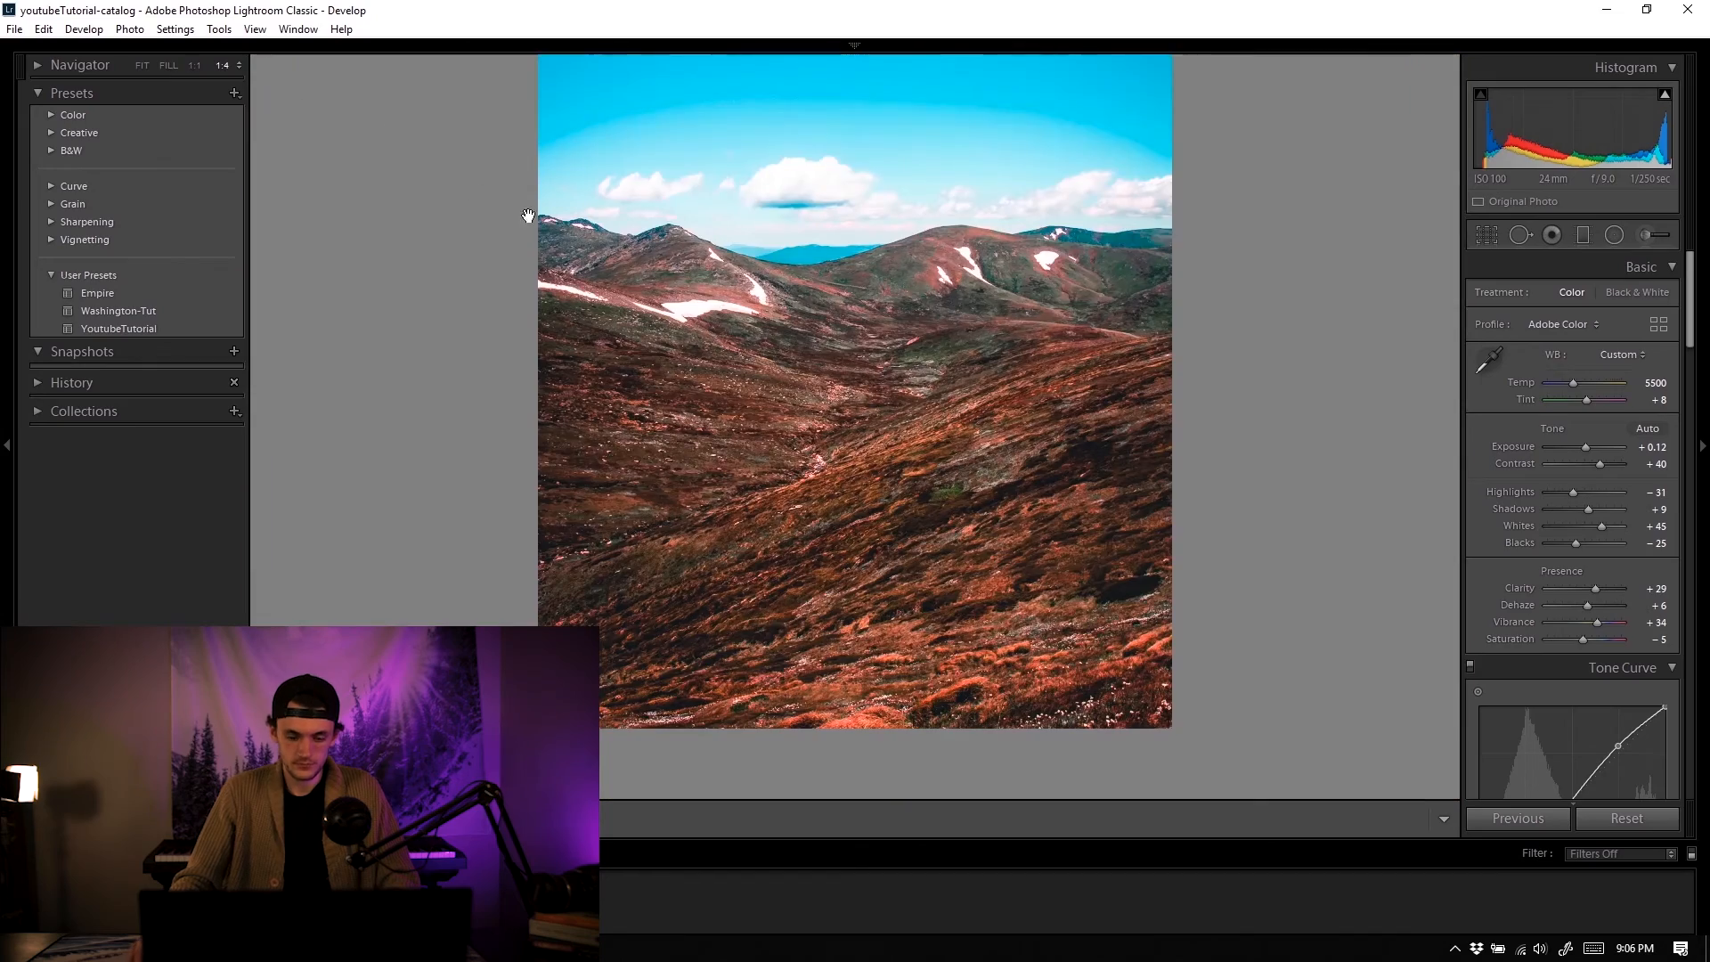
{"action": "key", "text": "backslash"}
{"action": "key", "text": "backslash"}
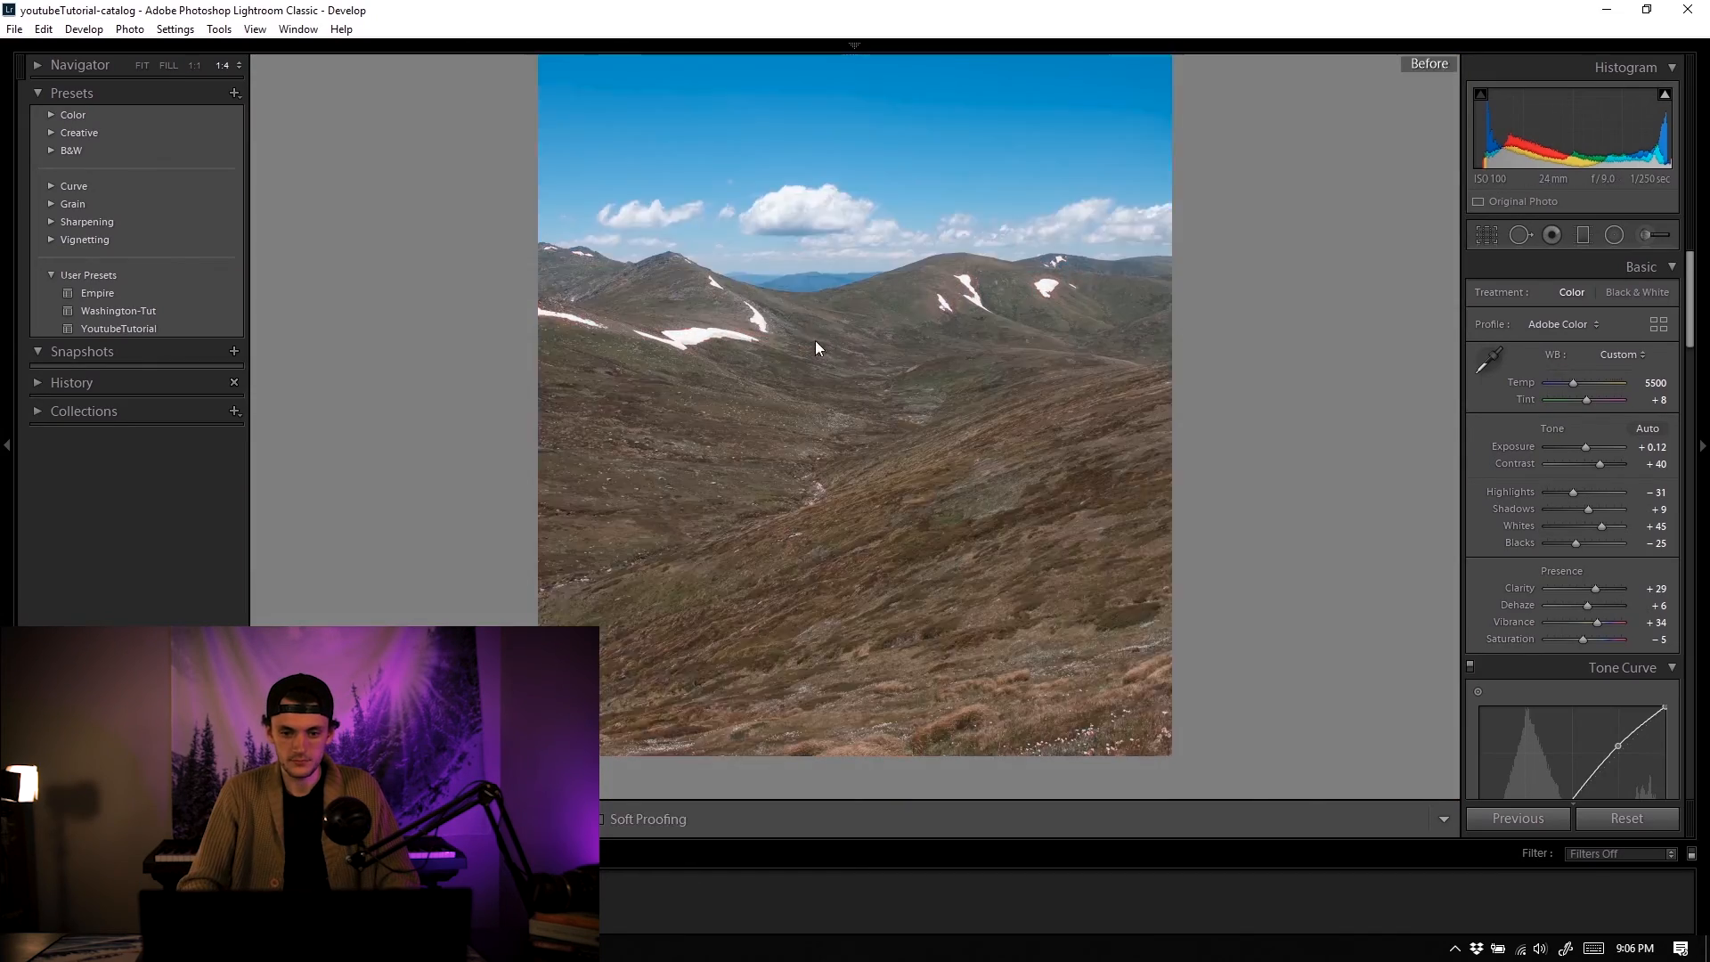
{"action": "key", "text": "backslash"}
{"action": "key", "text": "backslash"}
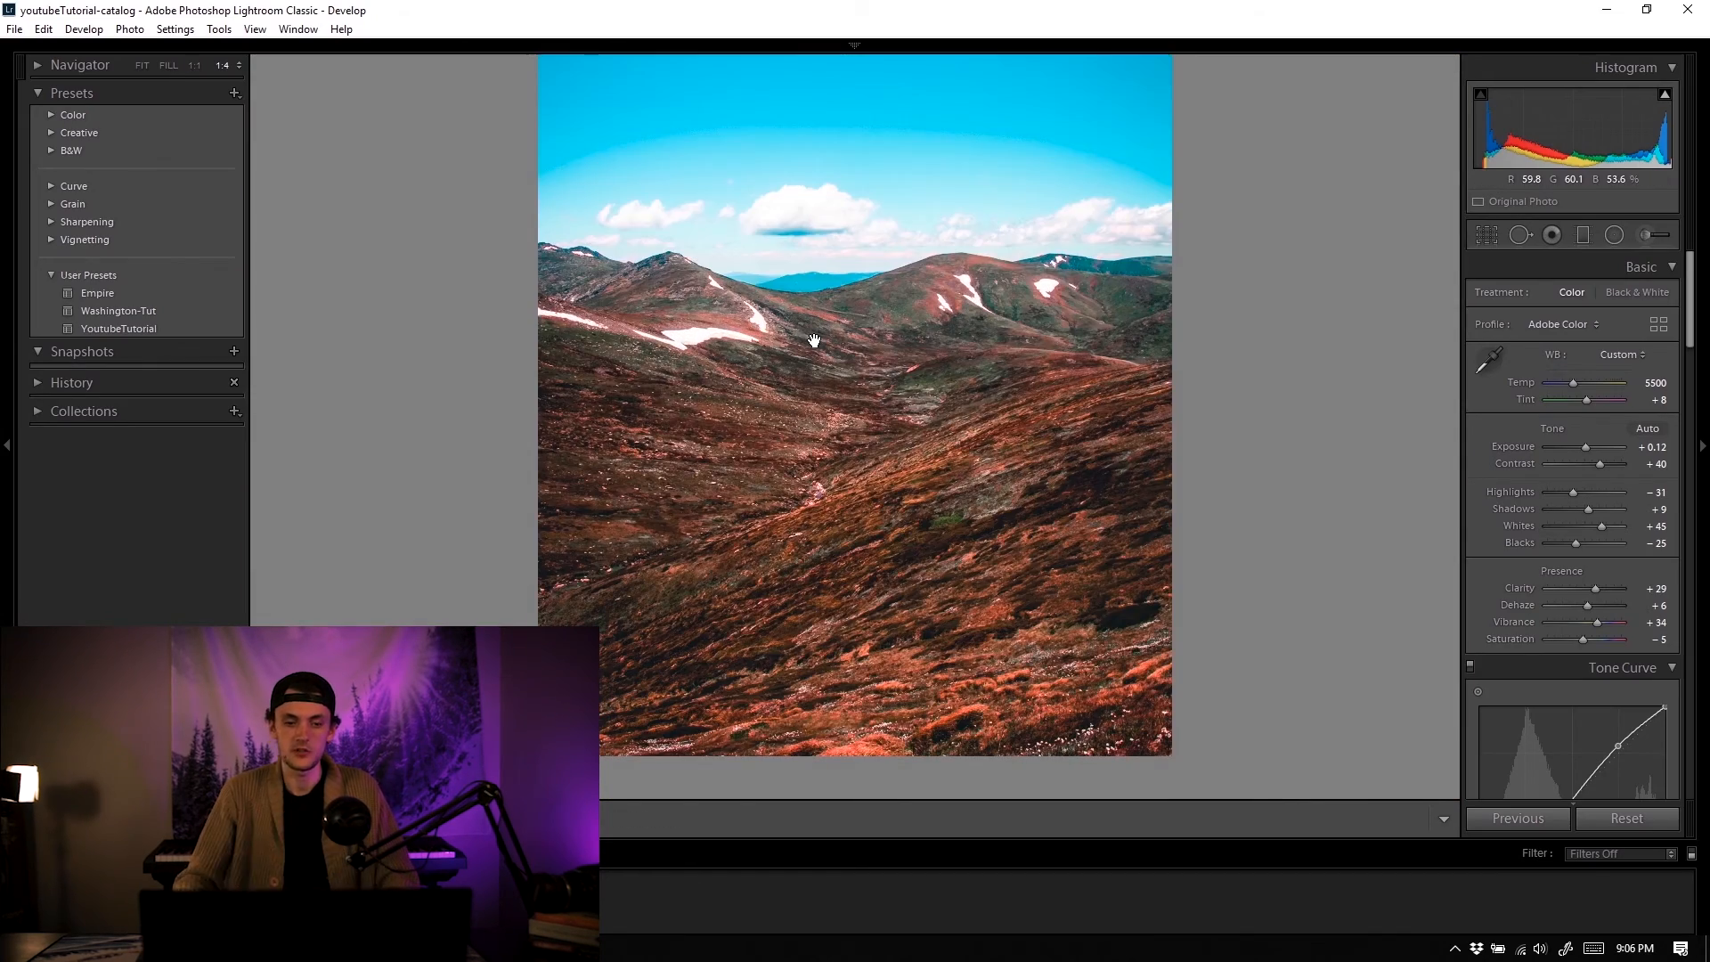
{"action": "left_click", "coordinate": [144, 65]}
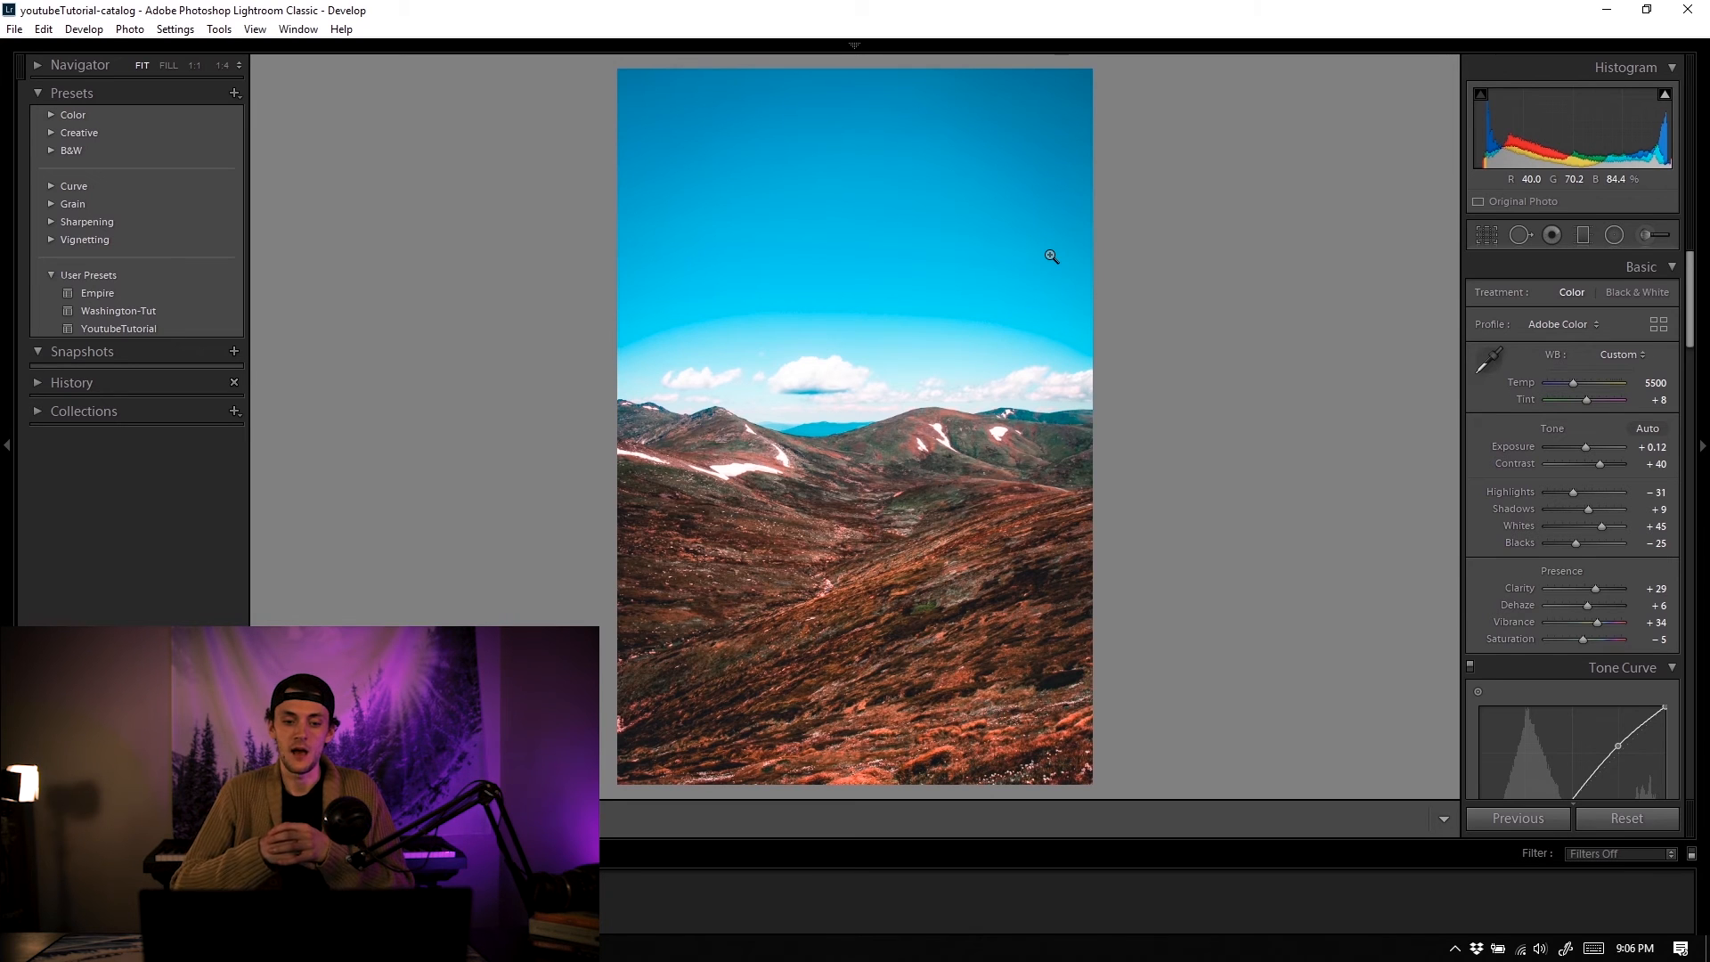
Step: Open the landscape-format lake photo with the sunlit hills and set contrast to +45, temperature to 7000 and tint to +16
{"action": "key", "text": "Right"}
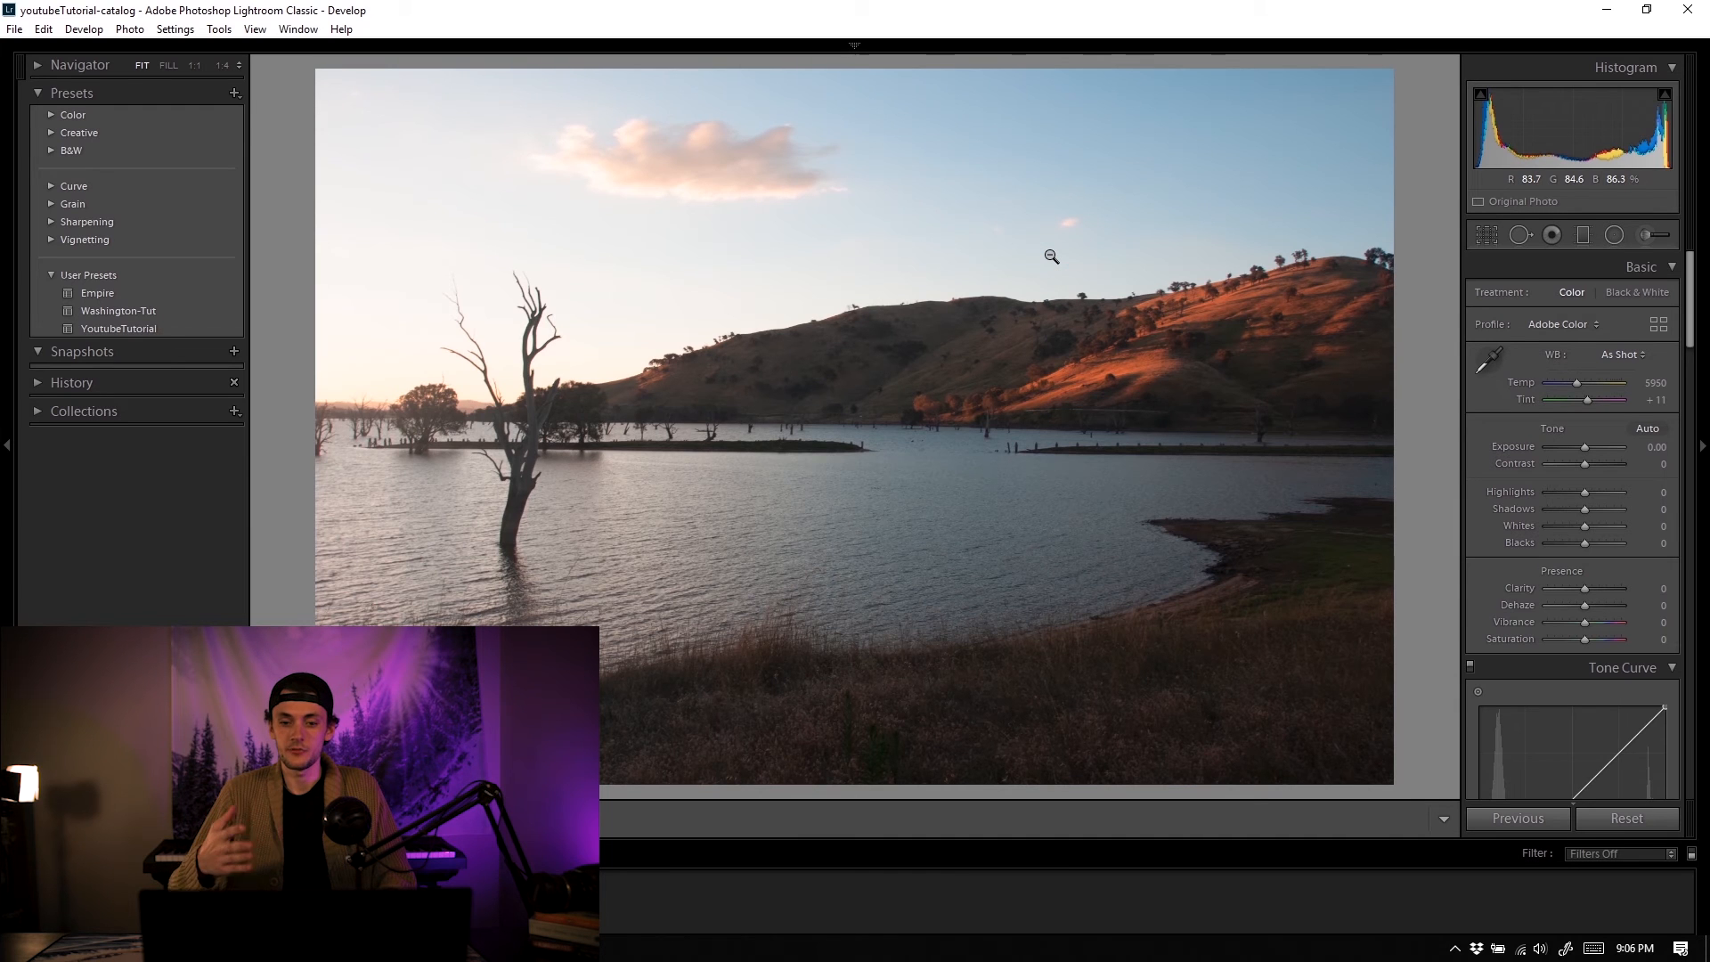
{"action": "key", "text": "Right"}
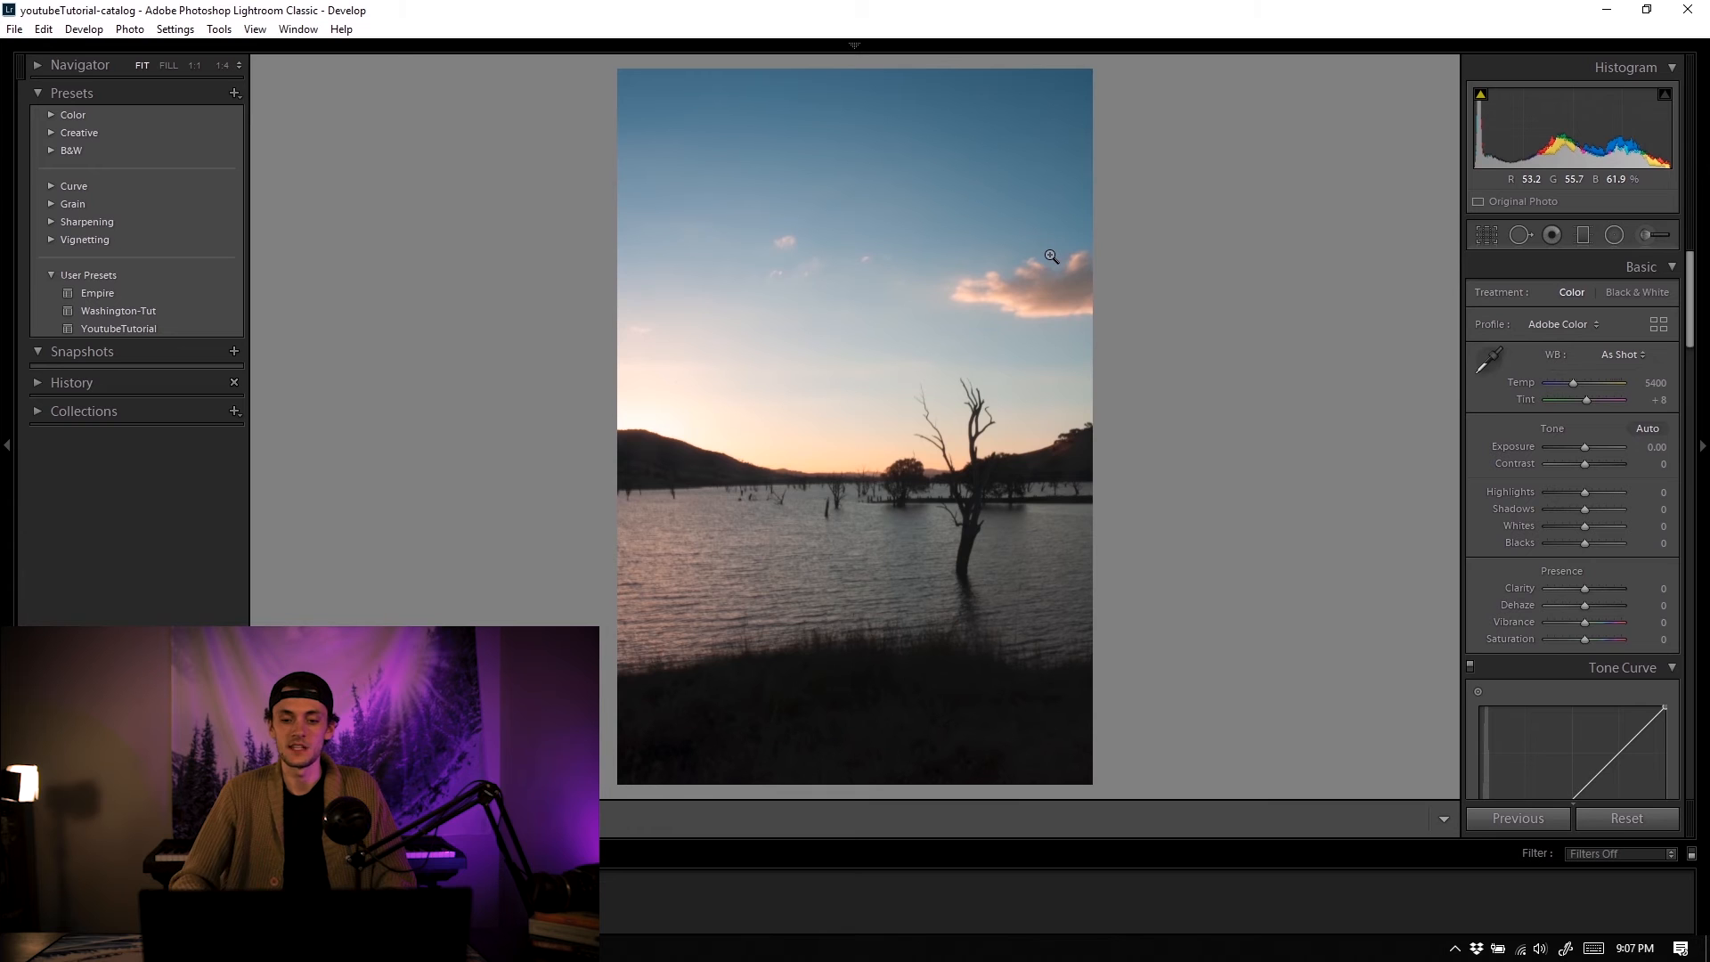
{"action": "key", "text": "Right"}
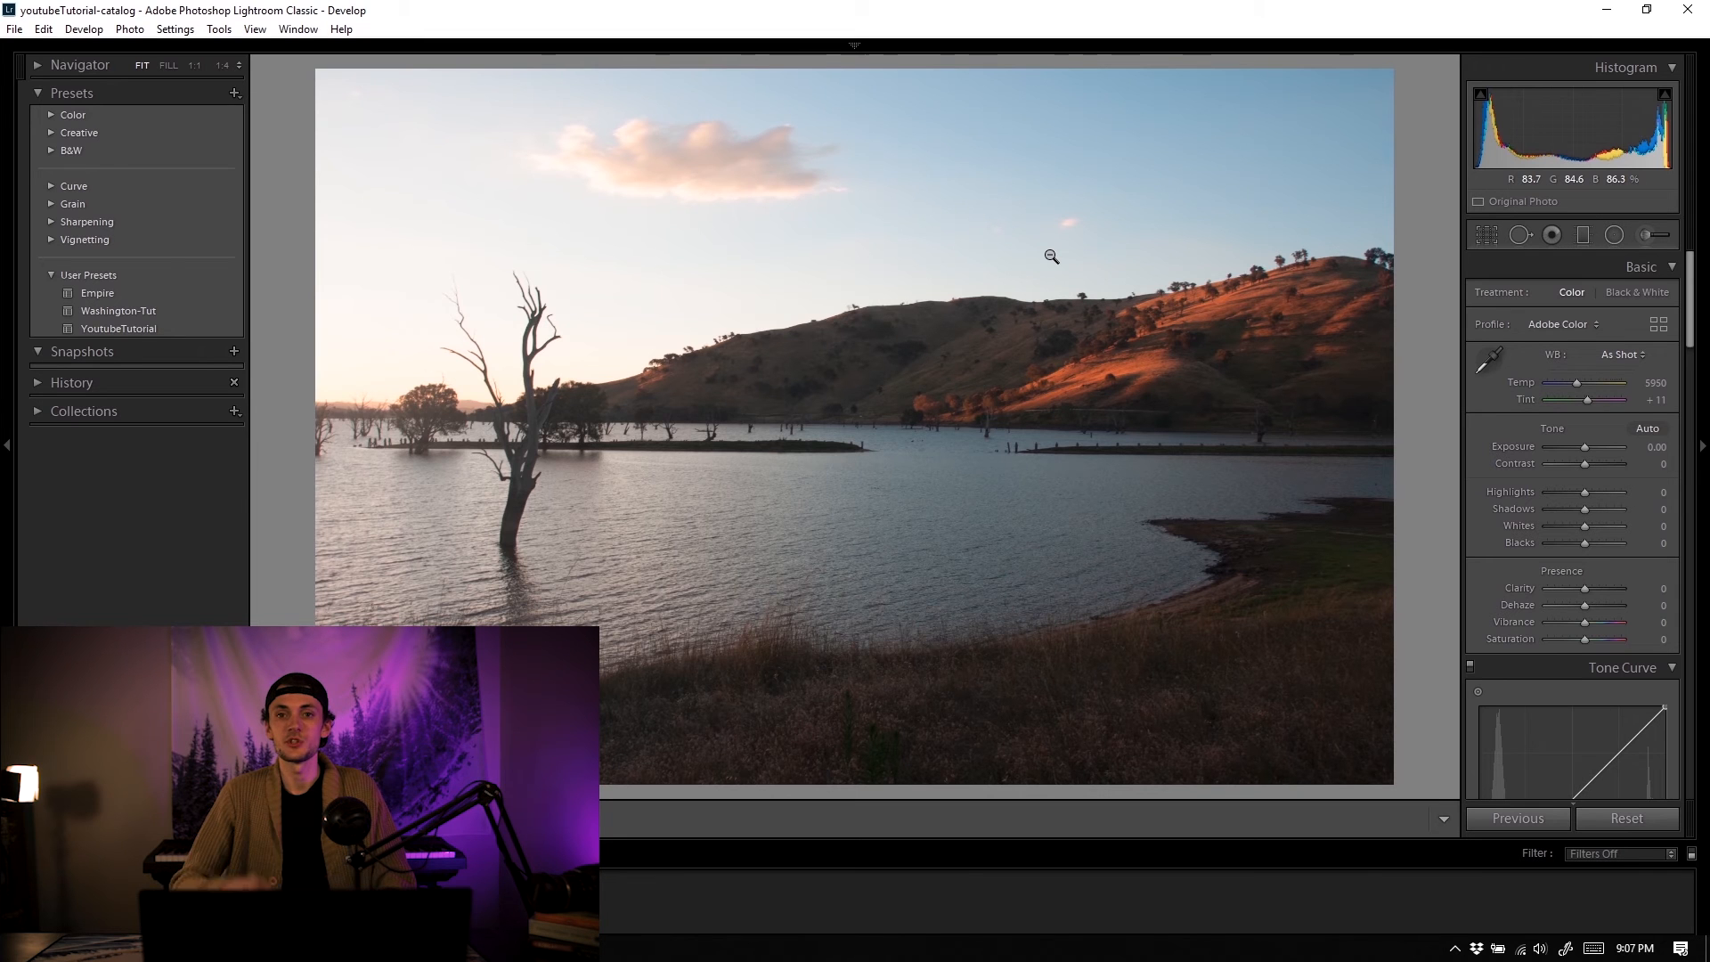
{"action": "left_click_drag", "start_coordinate": [1584, 447], "coordinate": [1601, 464]}
{"action": "left_click_drag", "start_coordinate": [1576, 383], "coordinate": [1589, 400]}
Step: Set highlights to −100, shadows +71, whites +12, blacks −31, exposure +0.37, clarity +26, dehaze +10, vibrance +21 and saturation +7
{"action": "left_click_drag", "start_coordinate": [1584, 493], "coordinate": [1547, 493]}
{"action": "left_click_drag", "start_coordinate": [1584, 509], "coordinate": [1590, 509]}
{"action": "left_click_drag", "start_coordinate": [1584, 526], "coordinate": [1572, 543]}
{"action": "left_click_drag", "start_coordinate": [1584, 588], "coordinate": [1587, 640]}
{"action": "left_click_drag", "start_coordinate": [1592, 447], "coordinate": [1587, 448]}
{"action": "left_click_drag", "start_coordinate": [1589, 510], "coordinate": [1611, 509]}
Step: Add a graduated filter across the bright sky behind the dead tree and adjust its exposure
{"action": "left_click", "coordinate": [1583, 235]}
{"action": "mouse_move", "coordinate": [301, 225]}
{"action": "left_mouse_down"}
{"action": "mouse_move", "coordinate": [691, 264]}
{"action": "mouse_move", "coordinate": [694, 309]}
{"action": "left_mouse_up"}
{"action": "left_click_drag", "start_coordinate": [1550, 362], "coordinate": [1589, 361]}
{"action": "left_click", "coordinate": [1428, 819]}
Step: Add a diagonal graduated filter over the grassy shore corner with exposure −0.35
{"action": "left_click", "coordinate": [1583, 235]}
{"action": "left_click_drag", "start_coordinate": [1407, 755], "coordinate": [1114, 448]}
{"action": "left_click_drag", "start_coordinate": [1549, 361], "coordinate": [1580, 361]}
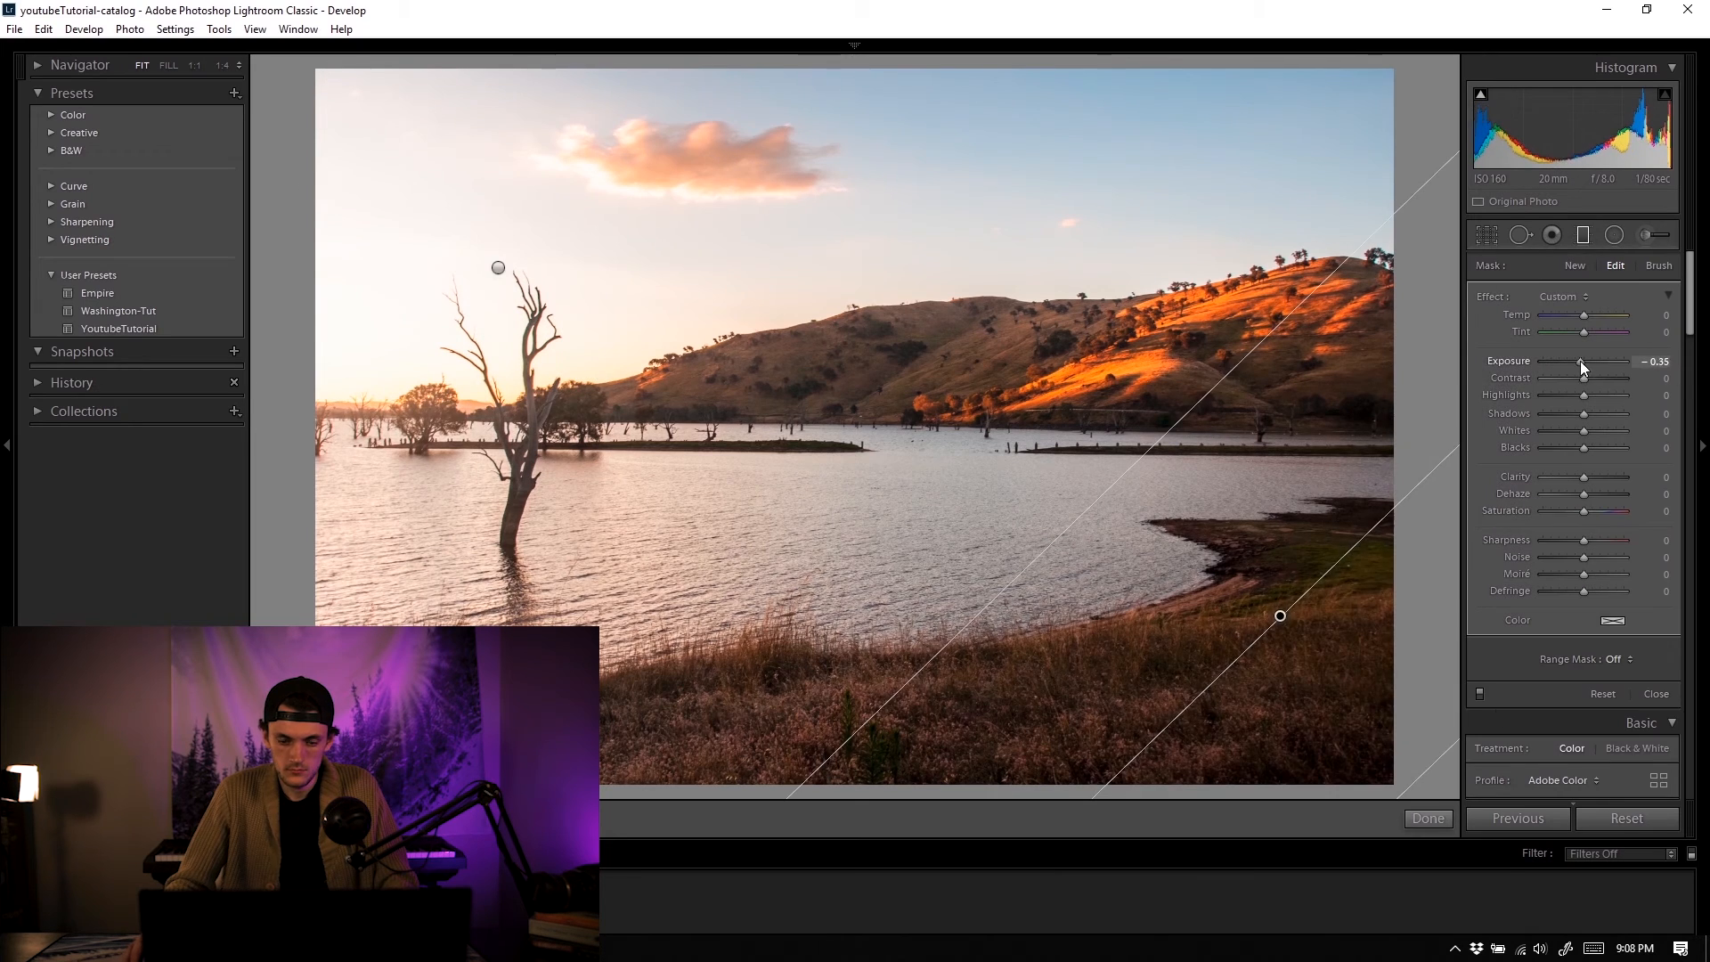
{"action": "left_click", "coordinate": [1583, 235]}
Step: Shape the tone curve, shift the orange and yellow hues in HSL, and undo the last stray change
{"action": "scroll", "coordinate": [1572, 445], "scroll_direction": "down", "scroll_amount": 5}
{"action": "left_click_drag", "start_coordinate": [1573, 498], "coordinate": [1593, 454]}
{"action": "scroll", "coordinate": [1588, 499], "scroll_direction": "down", "scroll_amount": 5}
{"action": "left_click_drag", "start_coordinate": [1587, 469], "coordinate": [1580, 471]}
{"action": "left_click_drag", "start_coordinate": [1587, 485], "coordinate": [1628, 469]}
{"action": "left_click", "coordinate": [1524, 552]}
{"action": "key", "text": "ctrl+z"}
Step: Raise the HSL saturation of the warm colors and adjust the aqua, blue and purple saturation
{"action": "left_click_drag", "start_coordinate": [1587, 616], "coordinate": [1597, 617]}
{"action": "left_click_drag", "start_coordinate": [1587, 633], "coordinate": [1605, 683]}
{"action": "left_click_drag", "start_coordinate": [1587, 699], "coordinate": [1589, 716]}
Step: Adjust the HSL luminance per color, with blue at +62, purple at +22 and magenta at +22
{"action": "scroll", "coordinate": [1590, 704], "scroll_direction": "down", "scroll_amount": 3}
{"action": "left_click_drag", "start_coordinate": [1587, 584], "coordinate": [1605, 583]}
{"action": "mouse_move", "coordinate": [1586, 629]}
{"action": "left_mouse_down"}
{"action": "mouse_move", "coordinate": [1607, 628]}
{"action": "mouse_move", "coordinate": [1600, 645]}
{"action": "left_mouse_up"}
{"action": "left_click_drag", "start_coordinate": [1586, 663], "coordinate": [1609, 662]}
{"action": "left_click_drag", "start_coordinate": [1587, 680], "coordinate": [1605, 680]}
Step: Crop the lake photo slightly tighter, trimming mainly its left edge
{"action": "key", "text": "r"}
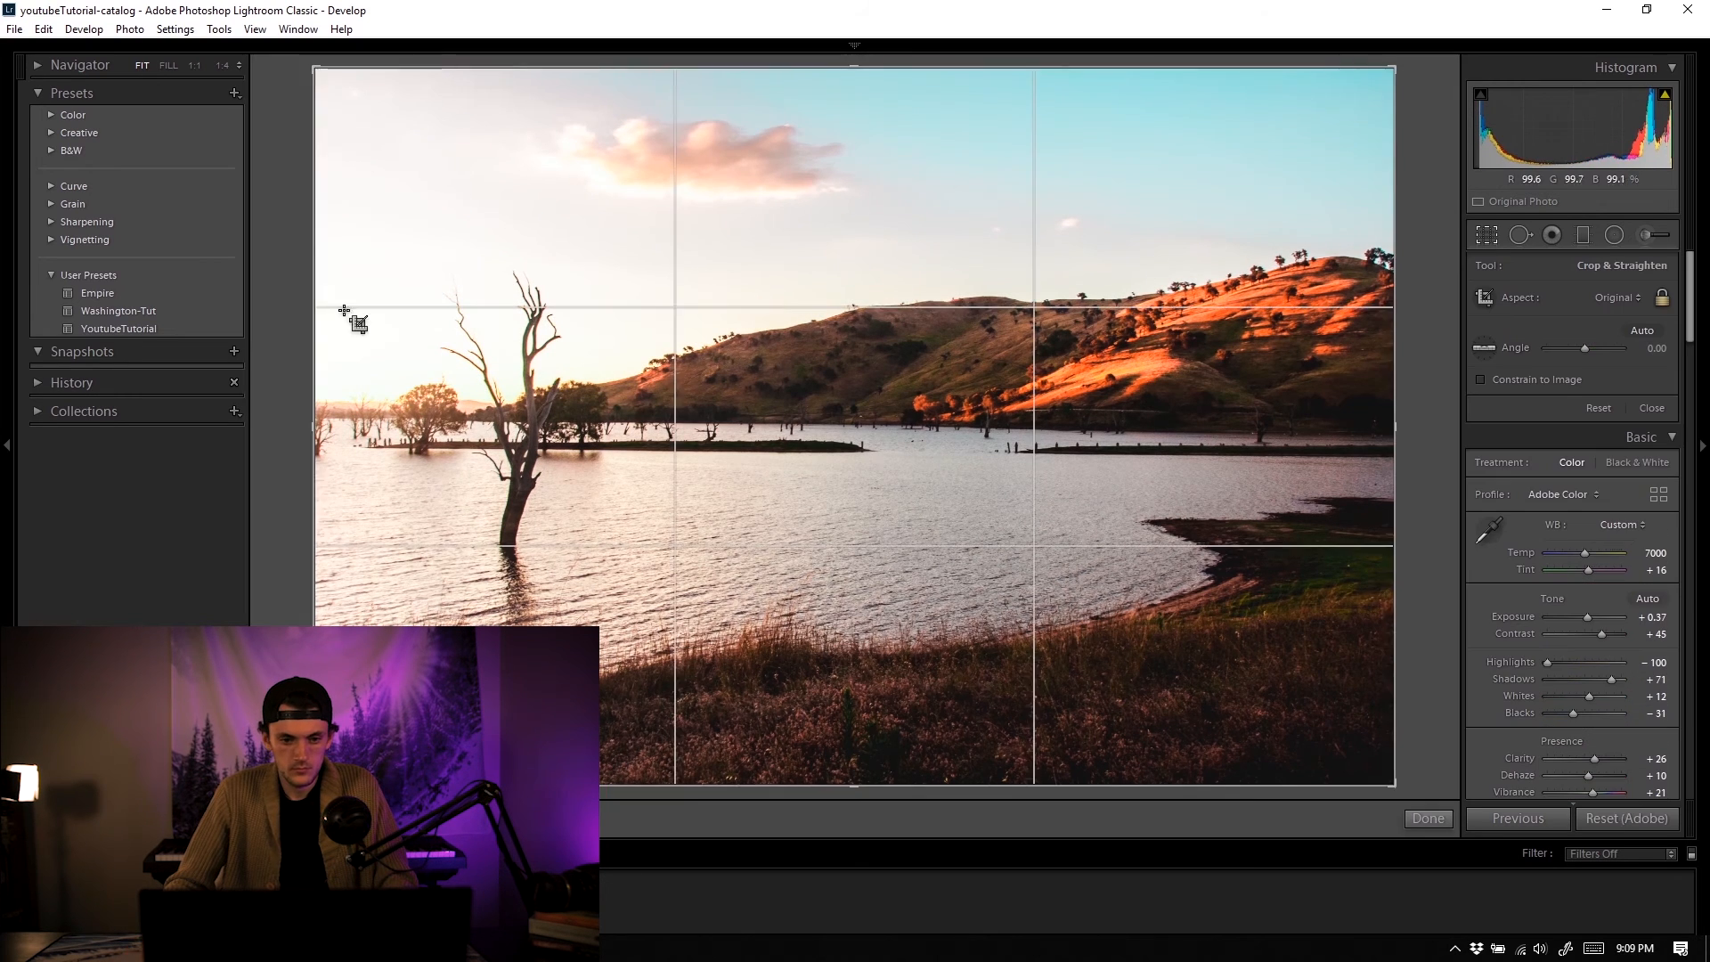
{"action": "key", "text": "Return"}
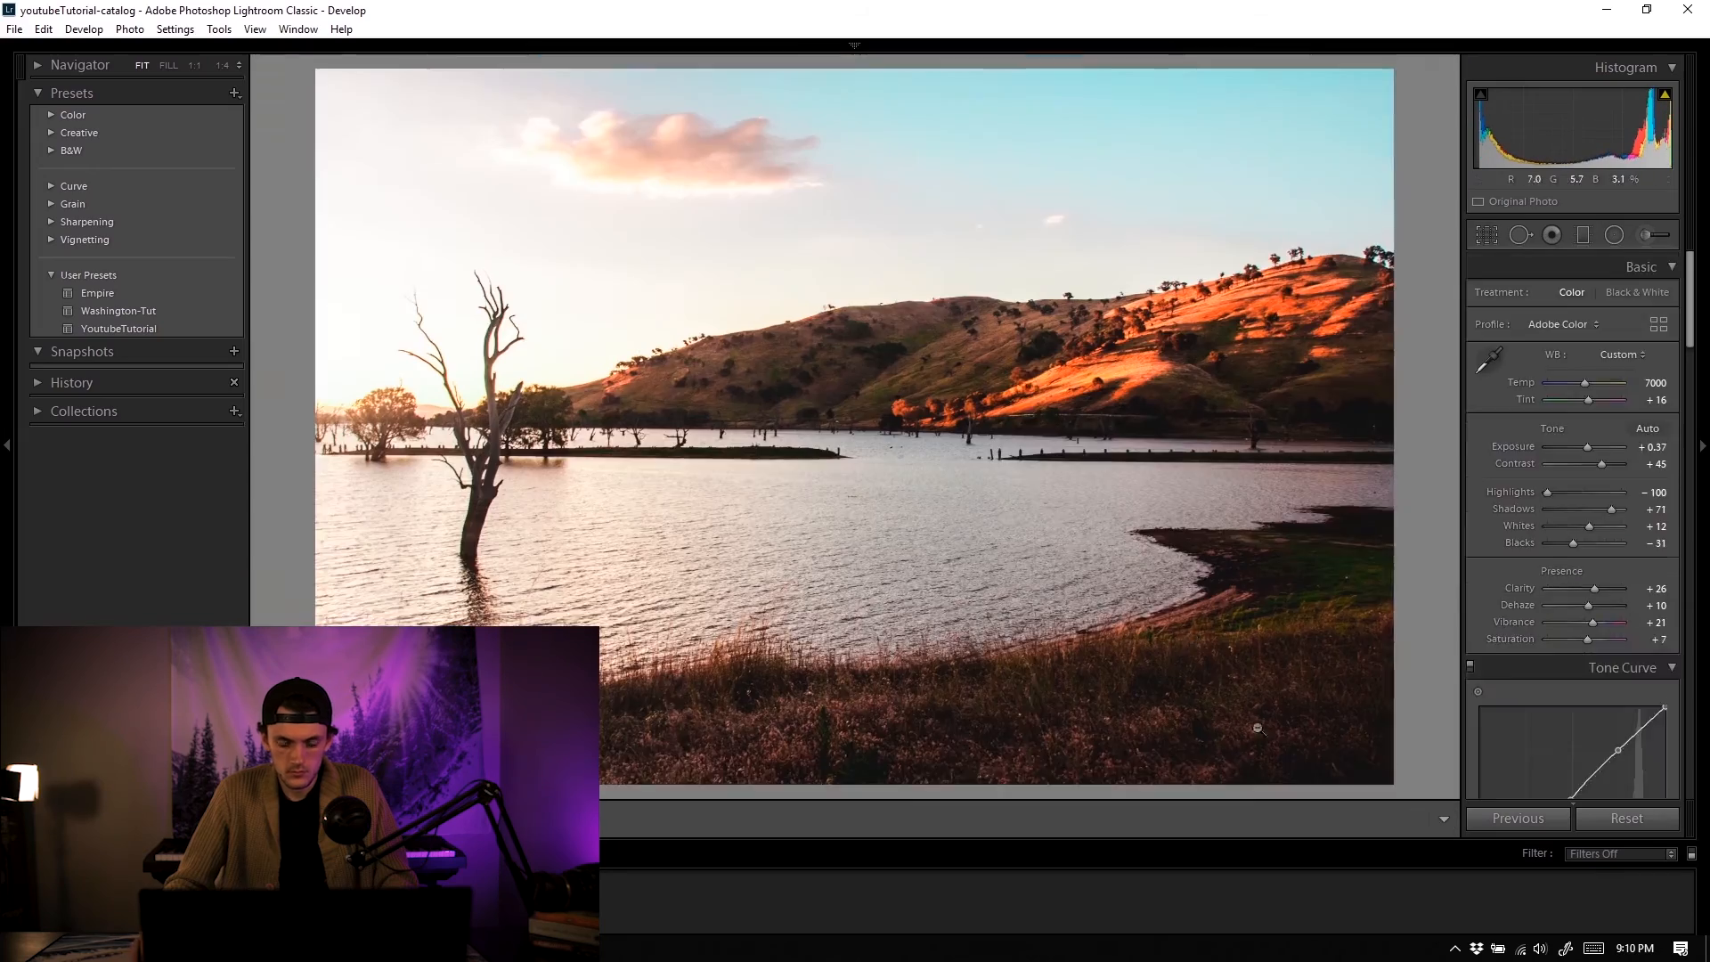
Step: Set the split-toning highlights to hue 215 and saturation 12, and pick a warm orange tint for the shadows
{"action": "scroll", "coordinate": [1567, 493], "scroll_direction": "down", "scroll_amount": 5}
{"action": "left_click", "coordinate": [1622, 352]}
{"action": "left_click", "coordinate": [1443, 417]}
{"action": "left_click", "coordinate": [1245, 311]}
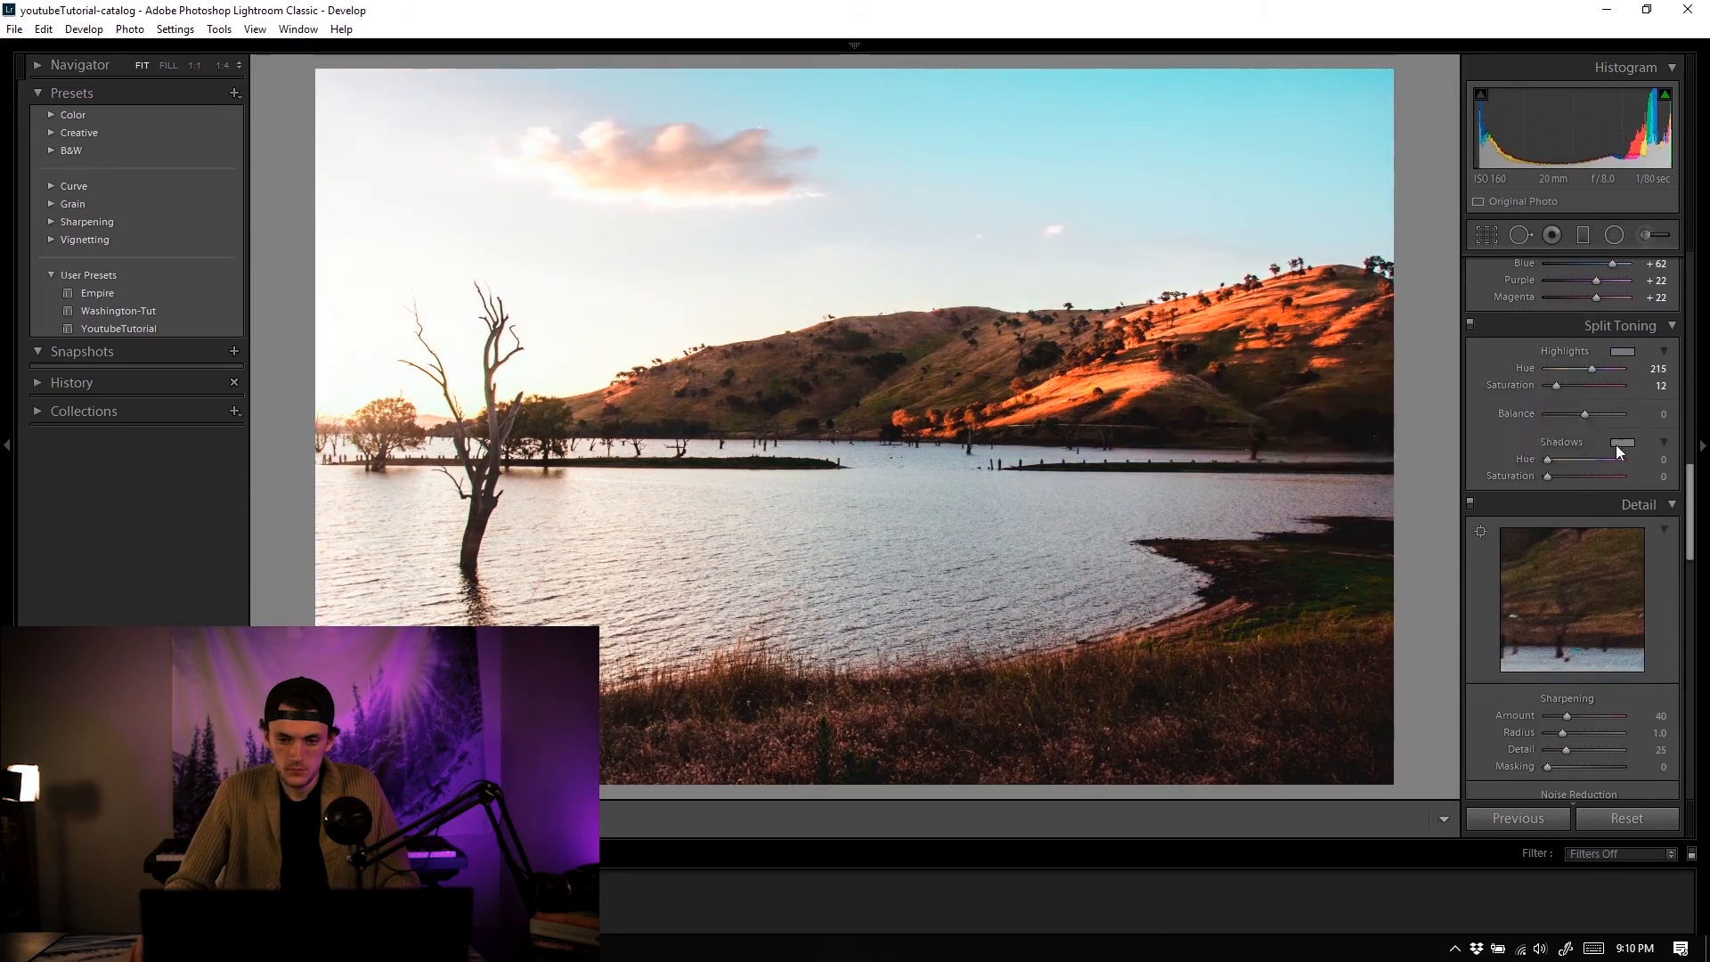
{"action": "left_click", "coordinate": [1622, 442]}
{"action": "left_click", "coordinate": [1293, 503]}
Step: Raise the sharpening masking and detail, and set the post-crop vignette amount to −5
{"action": "scroll", "coordinate": [1503, 466], "scroll_direction": "down", "scroll_amount": 3}
{"action": "left_click_drag", "start_coordinate": [1547, 617], "coordinate": [1607, 616]}
{"action": "left_click_drag", "start_coordinate": [1565, 600], "coordinate": [1583, 629]}
{"action": "scroll", "coordinate": [1584, 569], "scroll_direction": "down", "scroll_amount": 10}
Step: Calibrate Shadows tint −7, Red Primary hue −12 and saturation −17, Green Primary +26 and −19, and Blue Primary −7 and +21
{"action": "scroll", "coordinate": [1582, 634], "scroll_direction": "down", "scroll_amount": 5}
{"action": "left_click_drag", "start_coordinate": [1585, 701], "coordinate": [1595, 701]}
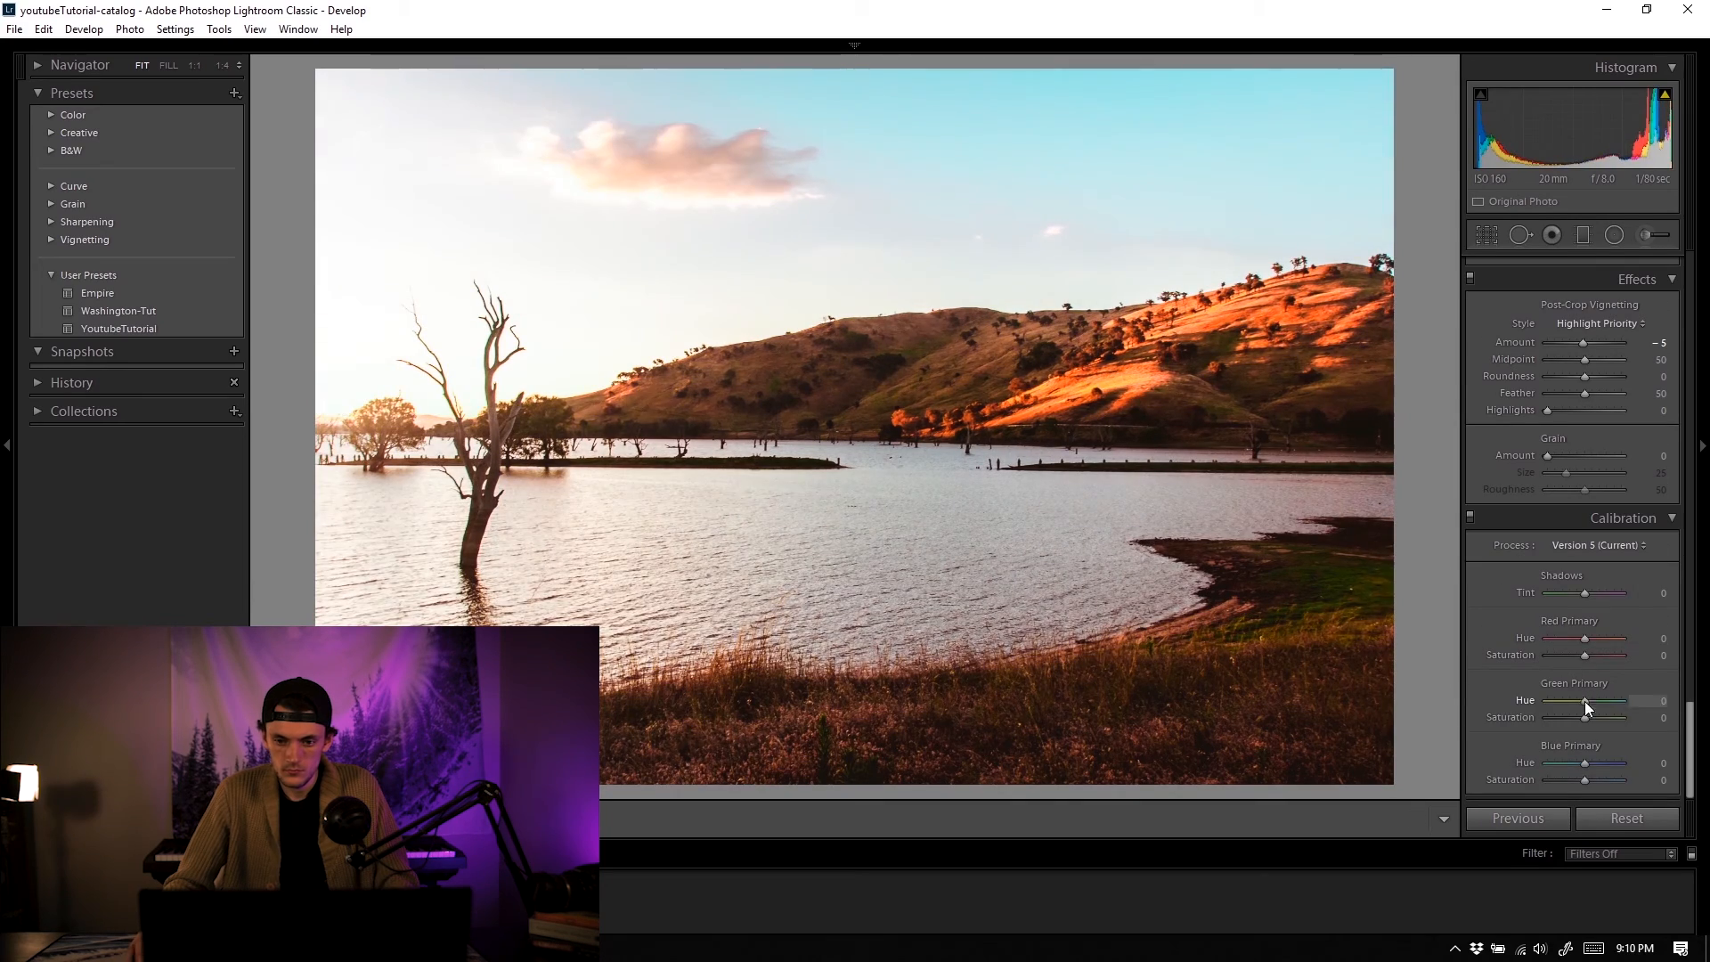
{"action": "left_click_drag", "start_coordinate": [1584, 763], "coordinate": [1592, 780]}
{"action": "left_click_drag", "start_coordinate": [1584, 718], "coordinate": [1577, 717]}
{"action": "left_click_drag", "start_coordinate": [1584, 593], "coordinate": [1561, 639]}
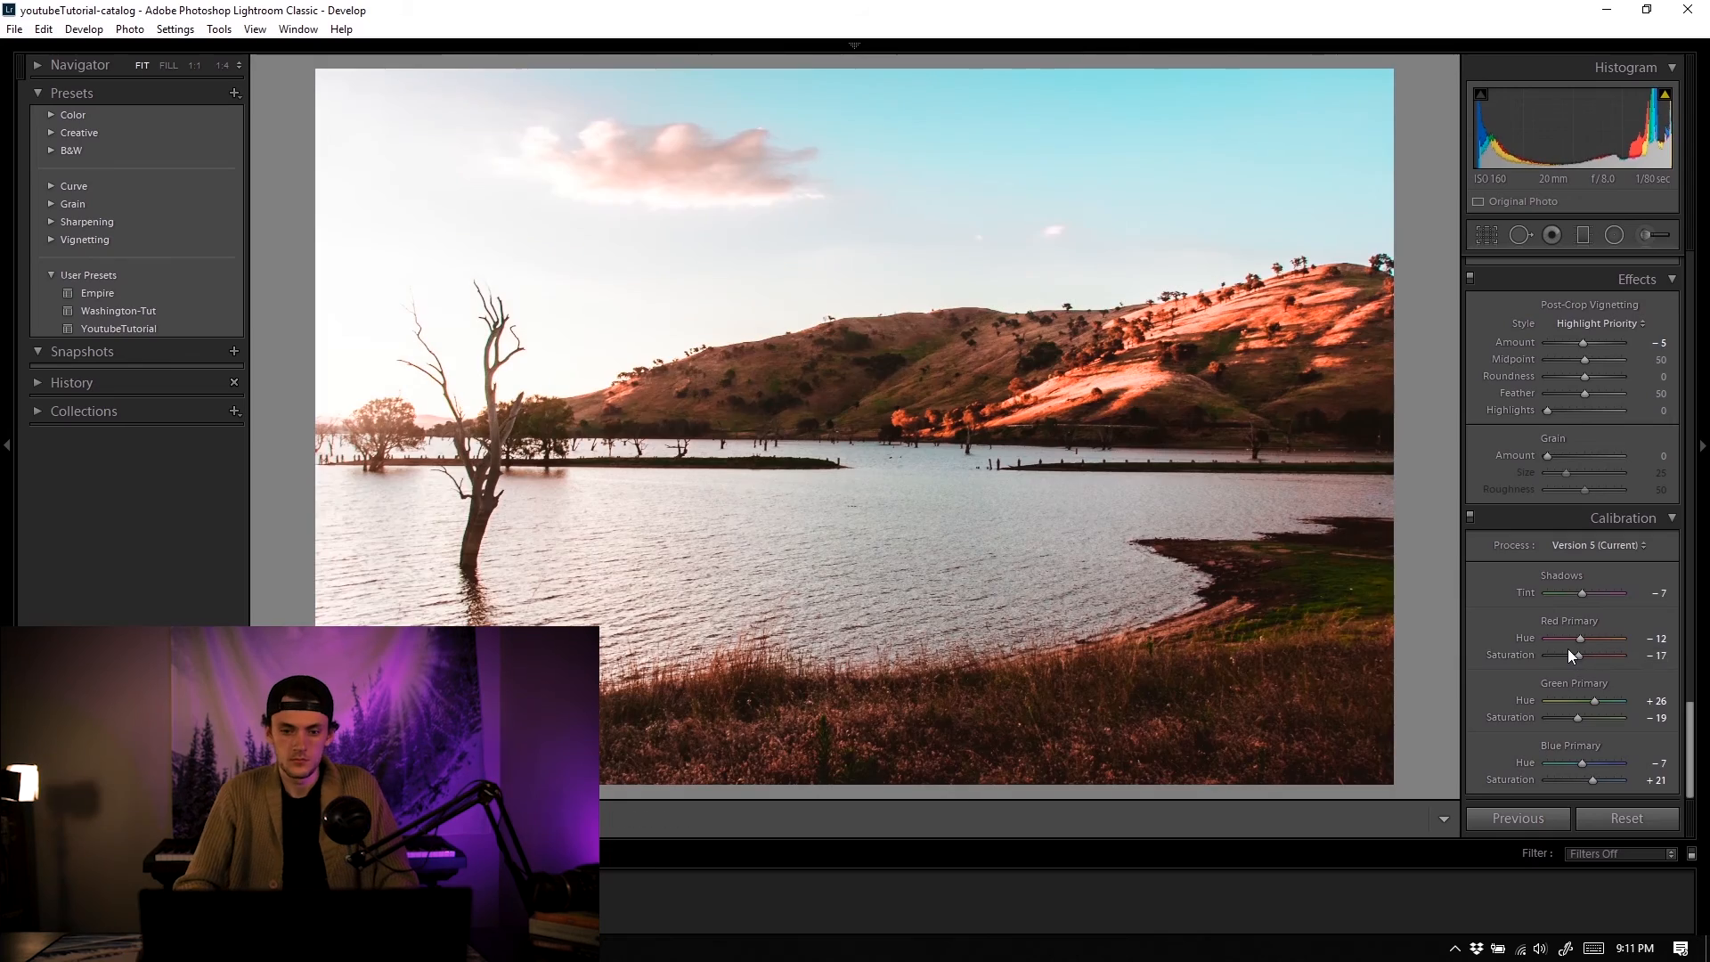
Step: Copy the photo's develop settings with the preselected options and switch to the portrait-format lake sunset photo
{"action": "scroll", "coordinate": [1572, 606], "scroll_direction": "up", "scroll_amount": 10}
{"action": "key", "text": "ctrl+shift+c"}
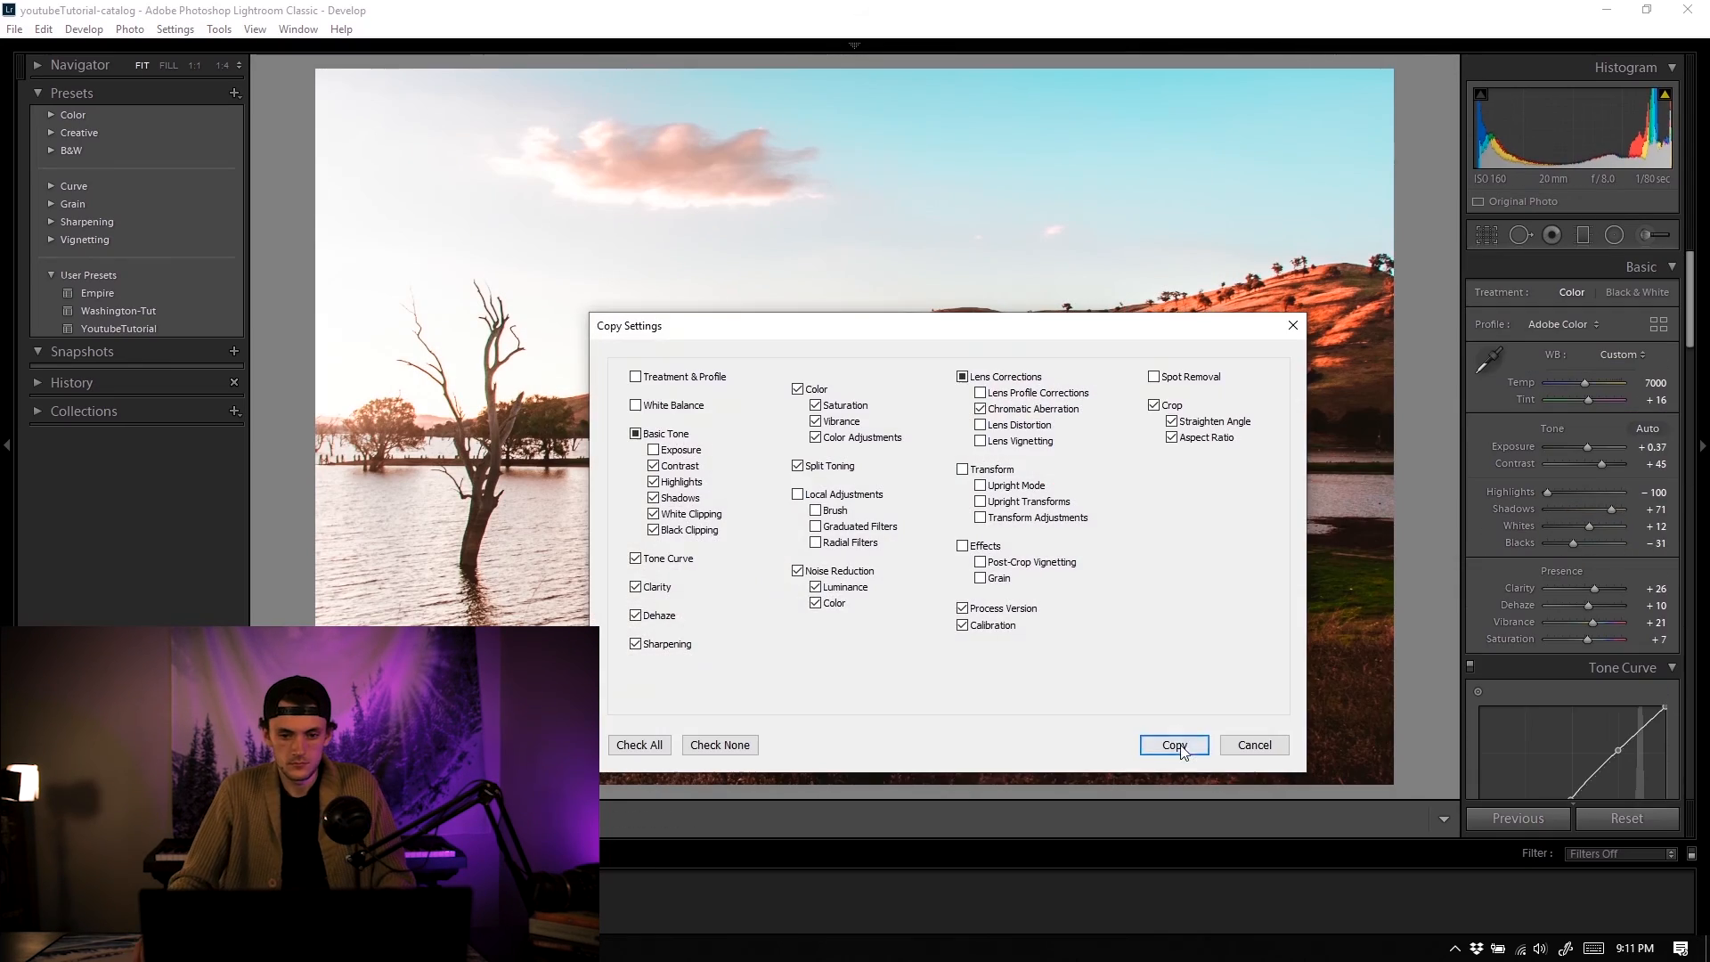
{"action": "key", "text": "Return"}
{"action": "key", "text": "Right"}
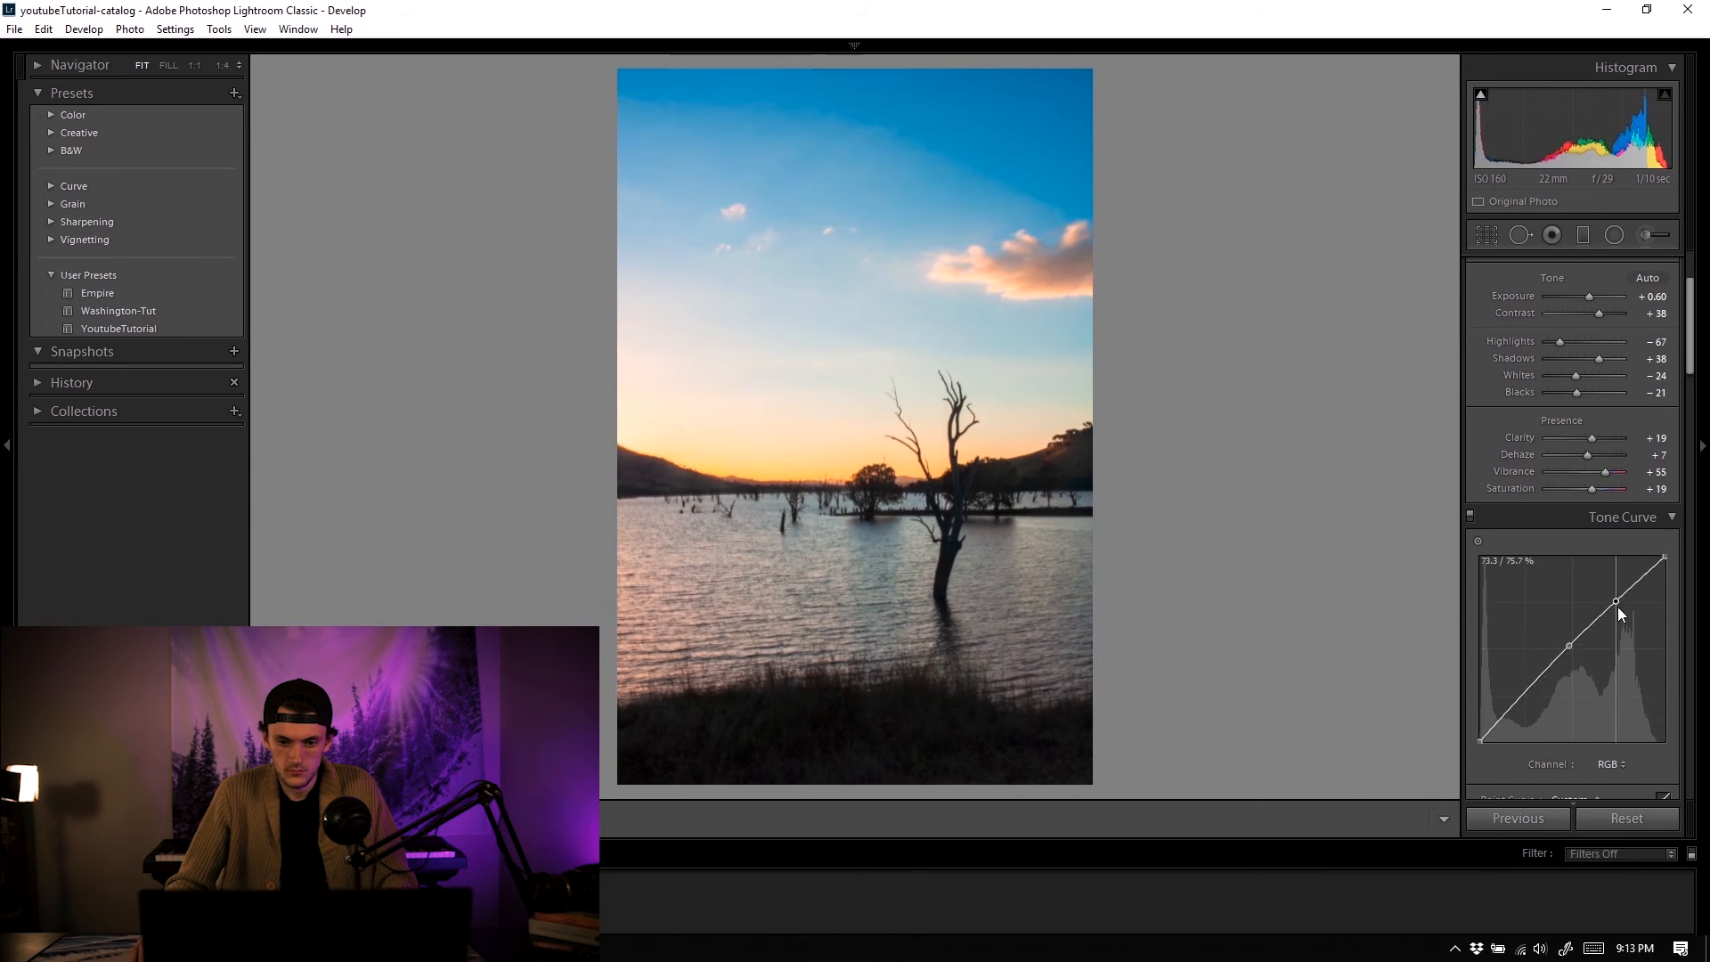
Step: Reset the red saturation, set orange to +38, yellow to +13 and aqua to +18, and raise the blue saturation slightly
{"action": "scroll", "coordinate": [1480, 440], "scroll_direction": "down", "scroll_amount": 5}
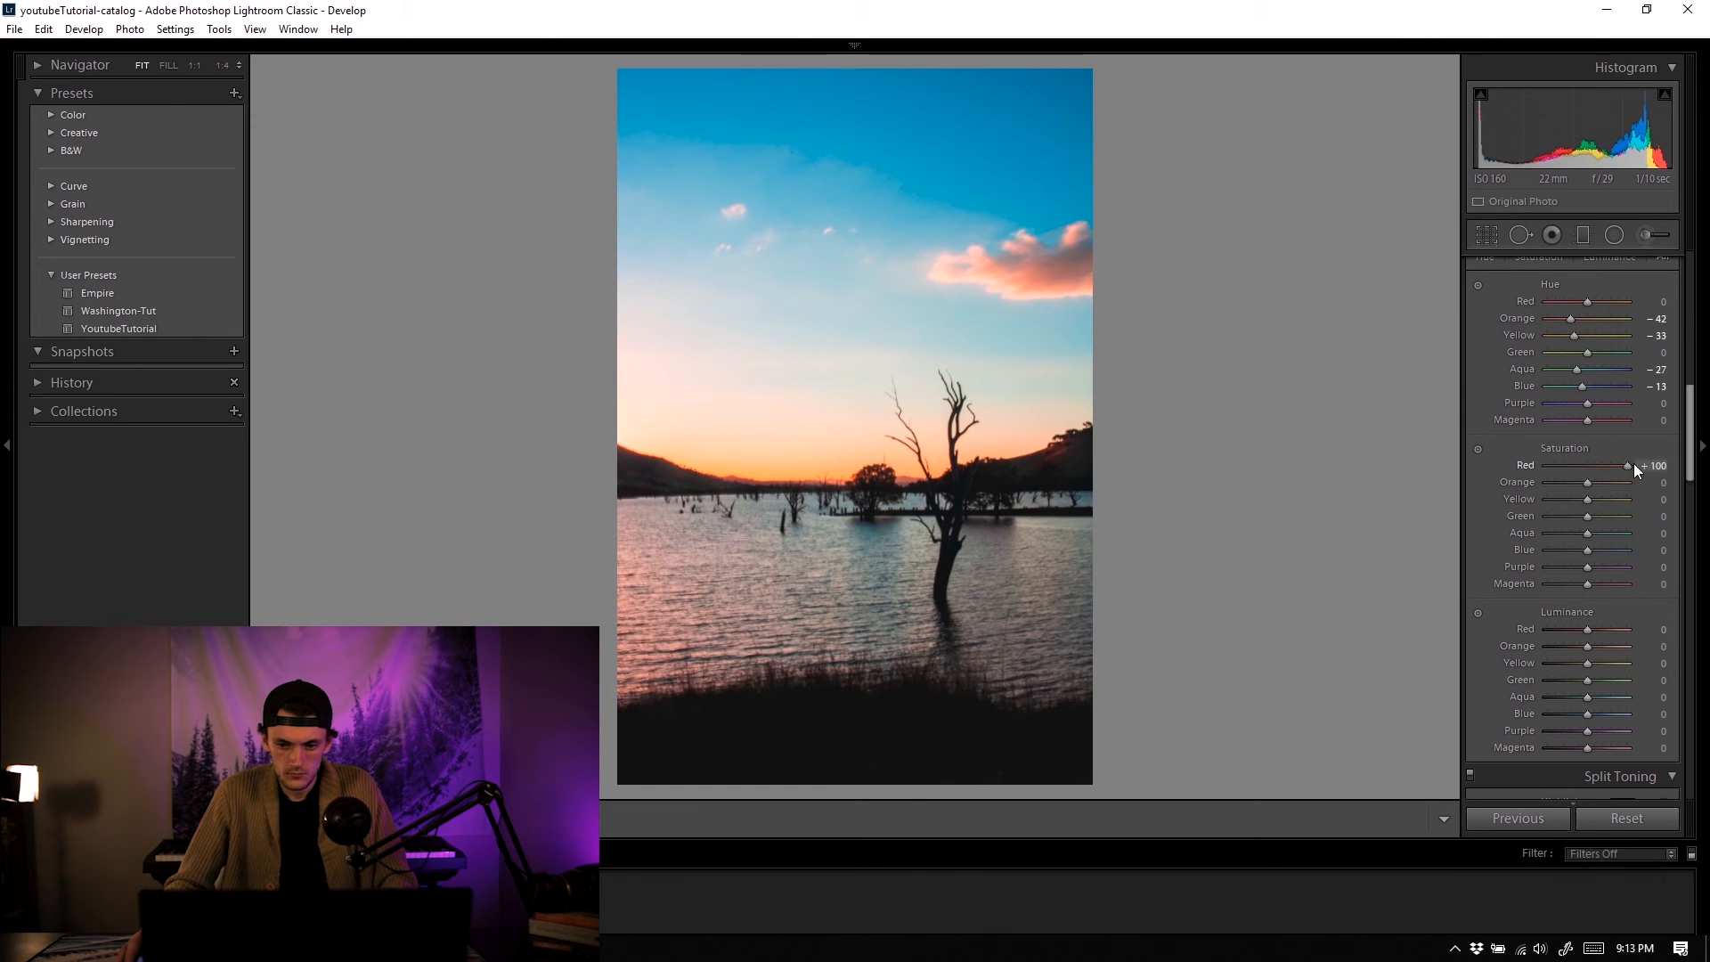
{"action": "double_click", "coordinate": [1628, 465]}
{"action": "left_click_drag", "start_coordinate": [1587, 483], "coordinate": [1585, 537]}
{"action": "left_click_drag", "start_coordinate": [1587, 550], "coordinate": [1597, 546]}
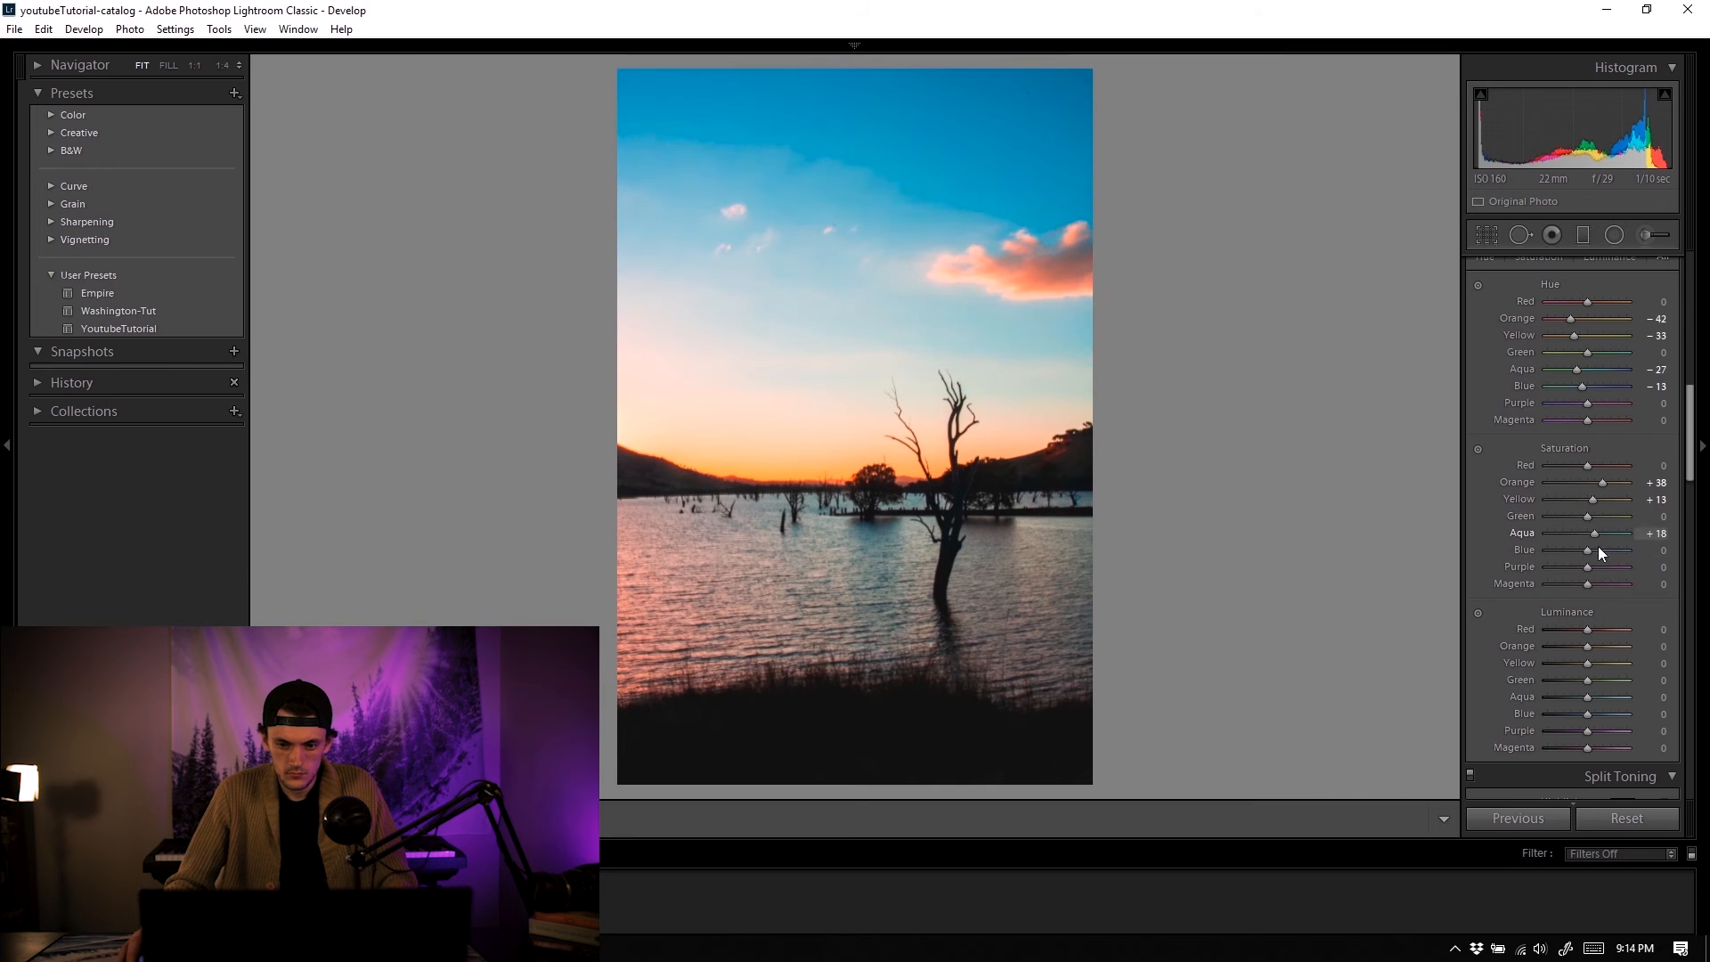
Step: Set the HSL luminance to red 0, orange −11, yellow +11, green −18, aqua +31 and blue +2
{"action": "double_click", "coordinate": [1599, 632]}
{"action": "left_click_drag", "start_coordinate": [1587, 647], "coordinate": [1593, 668]}
{"action": "scroll", "coordinate": [1594, 673], "scroll_direction": "down", "scroll_amount": 2}
{"action": "left_click_drag", "start_coordinate": [1586, 530], "coordinate": [1588, 565]}
Step: Tint the split-toning highlights with hue 37 at saturation 10
{"action": "scroll", "coordinate": [1589, 579], "scroll_direction": "down", "scroll_amount": 2}
{"action": "left_click", "coordinate": [1623, 501]}
{"action": "left_click", "coordinate": [1473, 477]}
{"action": "left_click_drag", "start_coordinate": [1472, 602], "coordinate": [1459, 601]}
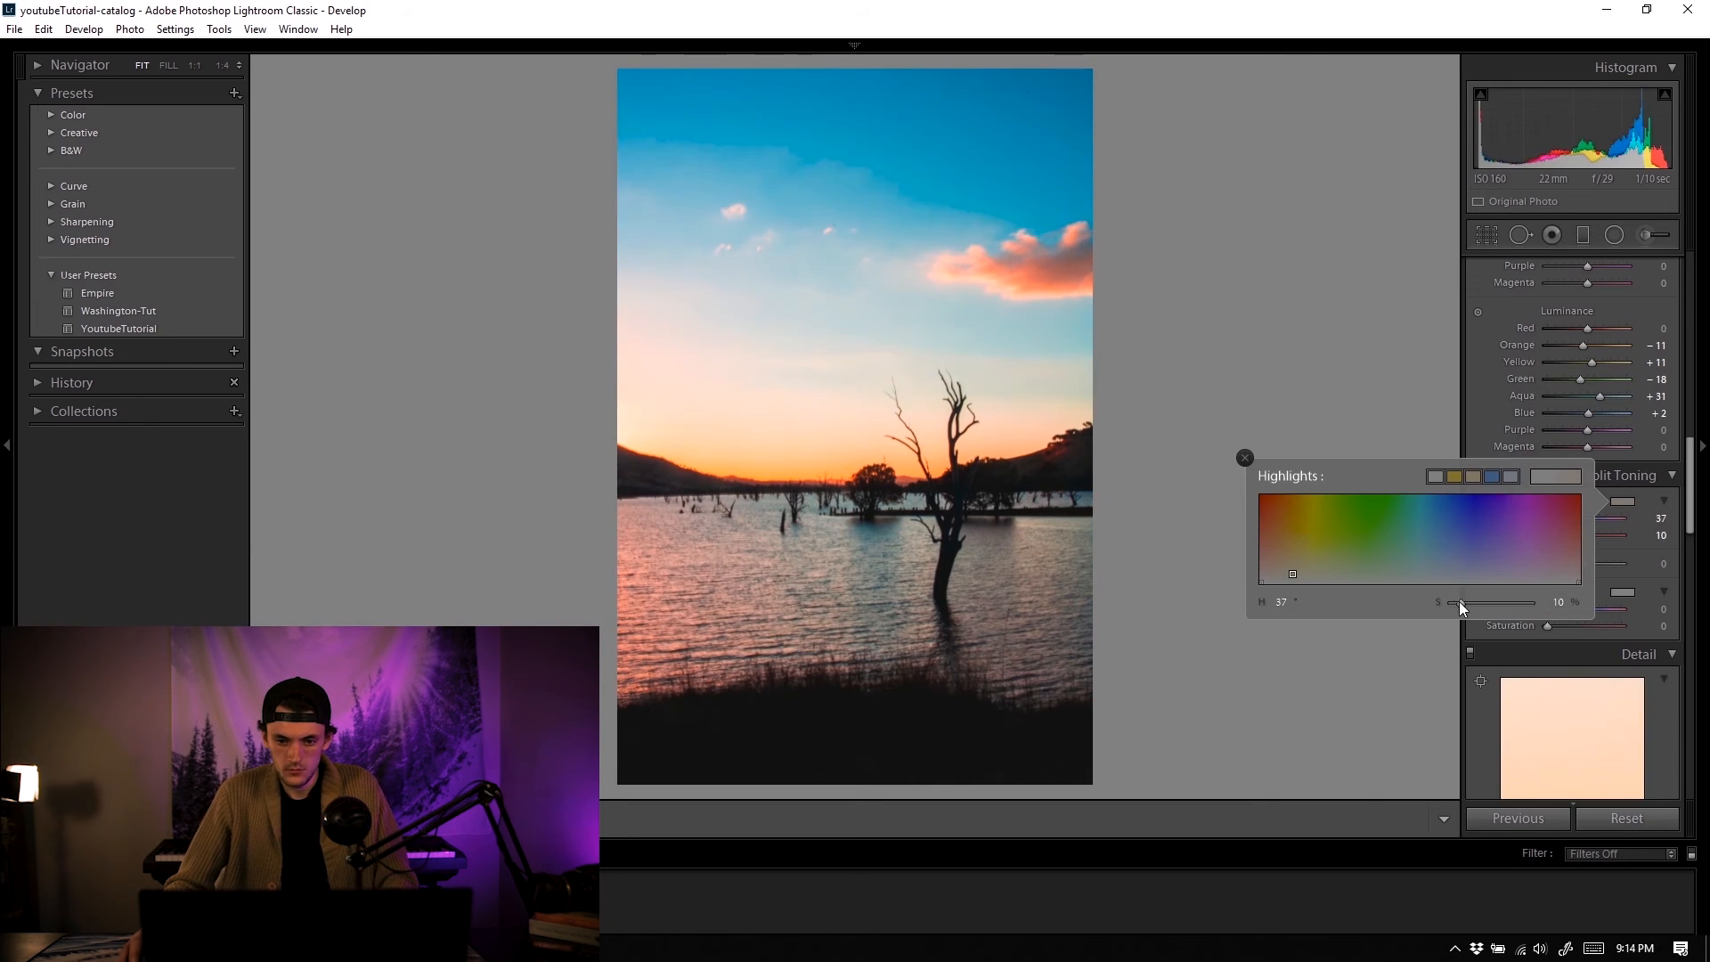
Step: Set the split-toning shadows to hue 215 and saturation 8, and sharpening to amount 71, radius 1.4 and masking 71
{"action": "left_click", "coordinate": [1623, 592]}
{"action": "left_click", "coordinate": [1511, 565]}
{"action": "scroll", "coordinate": [1599, 772], "scroll_direction": "down", "scroll_amount": 2}
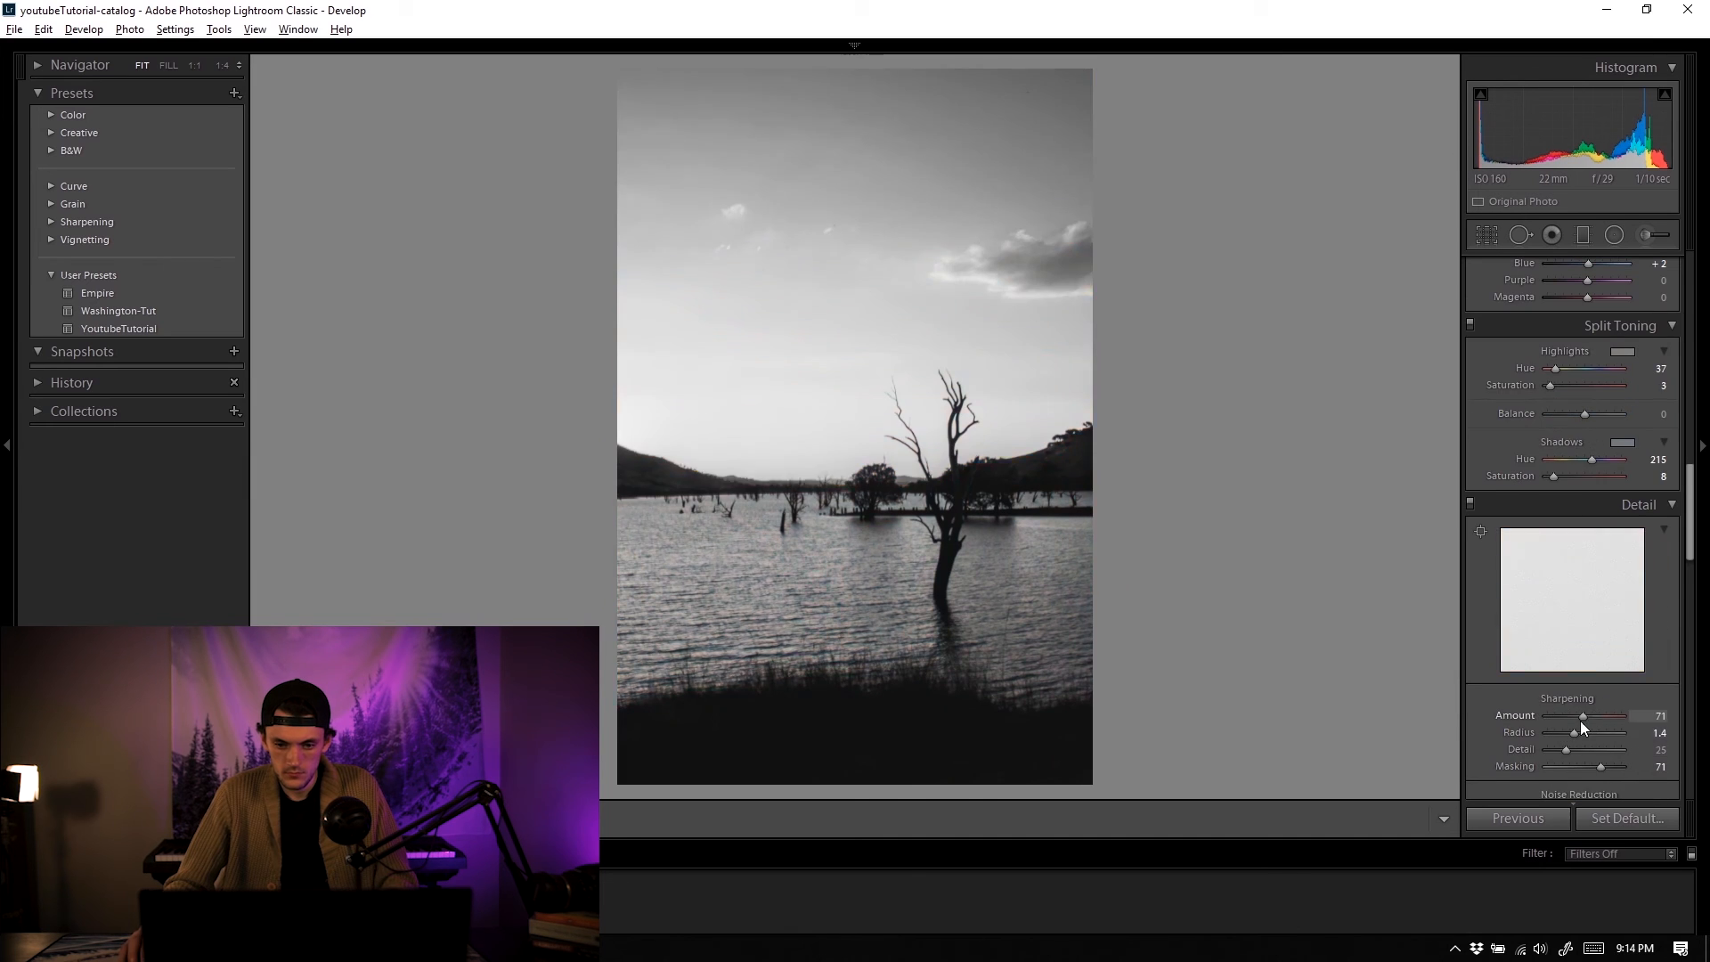
Step: Compare the edited sunset portrait with its original, examining the dead tree up close at 1:1
{"action": "scroll", "coordinate": [1579, 720], "scroll_direction": "up", "scroll_amount": 10}
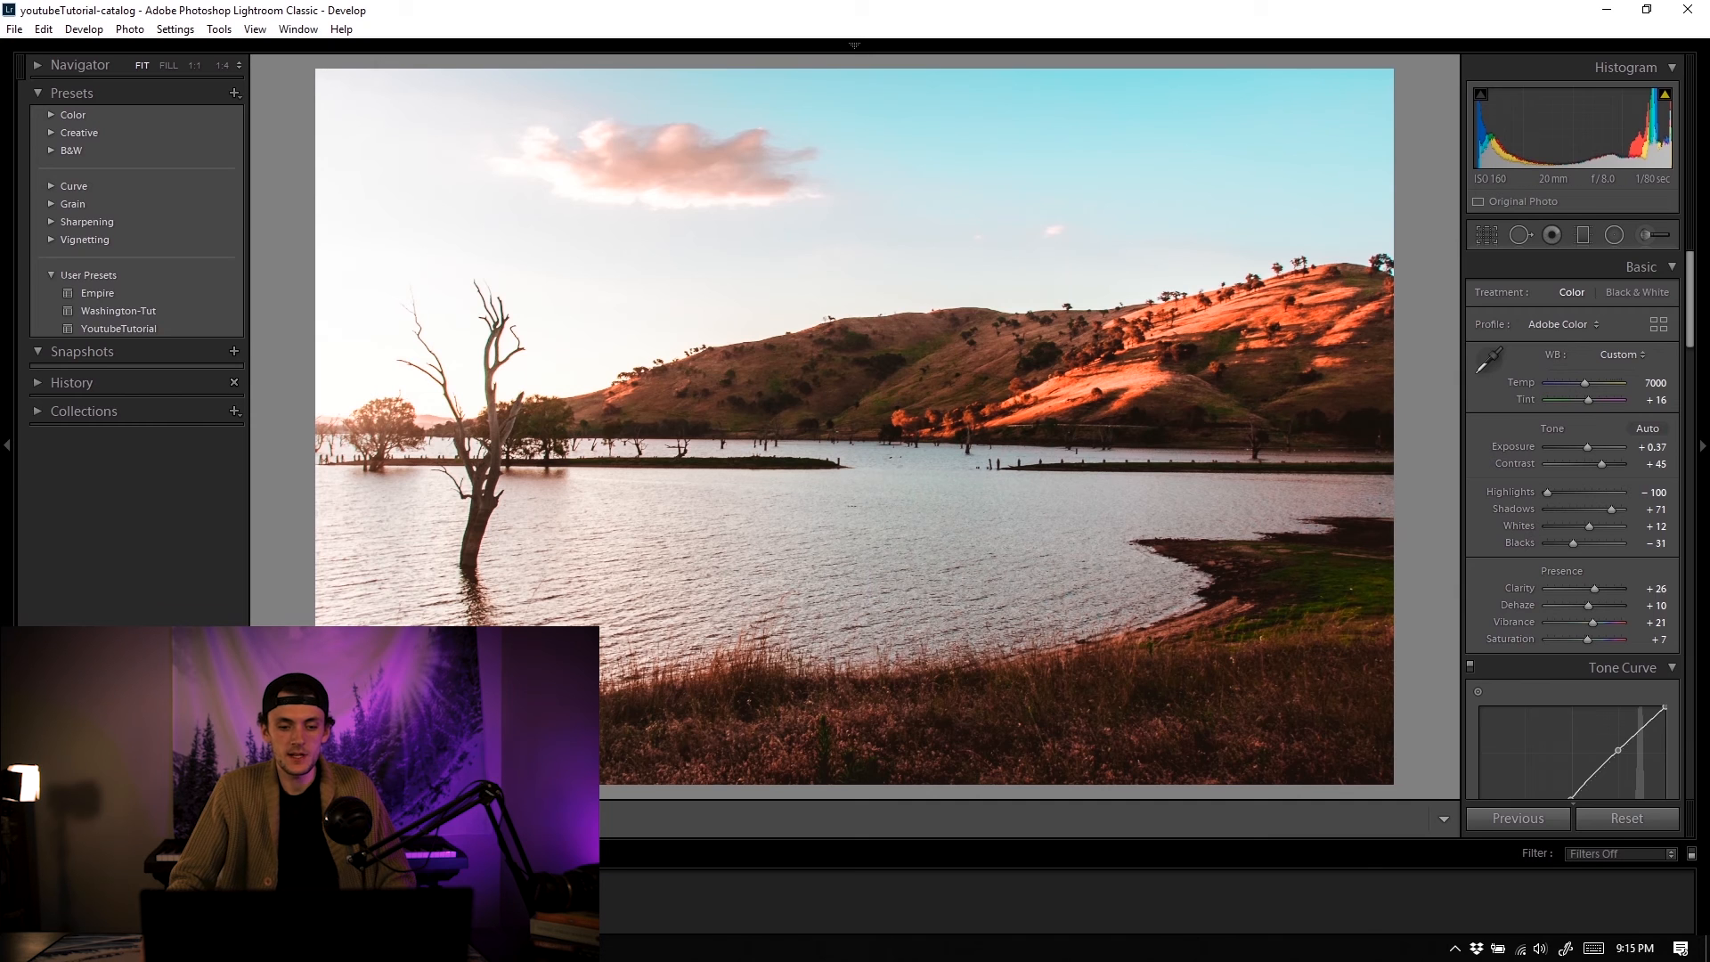
{"action": "key", "text": "Right"}
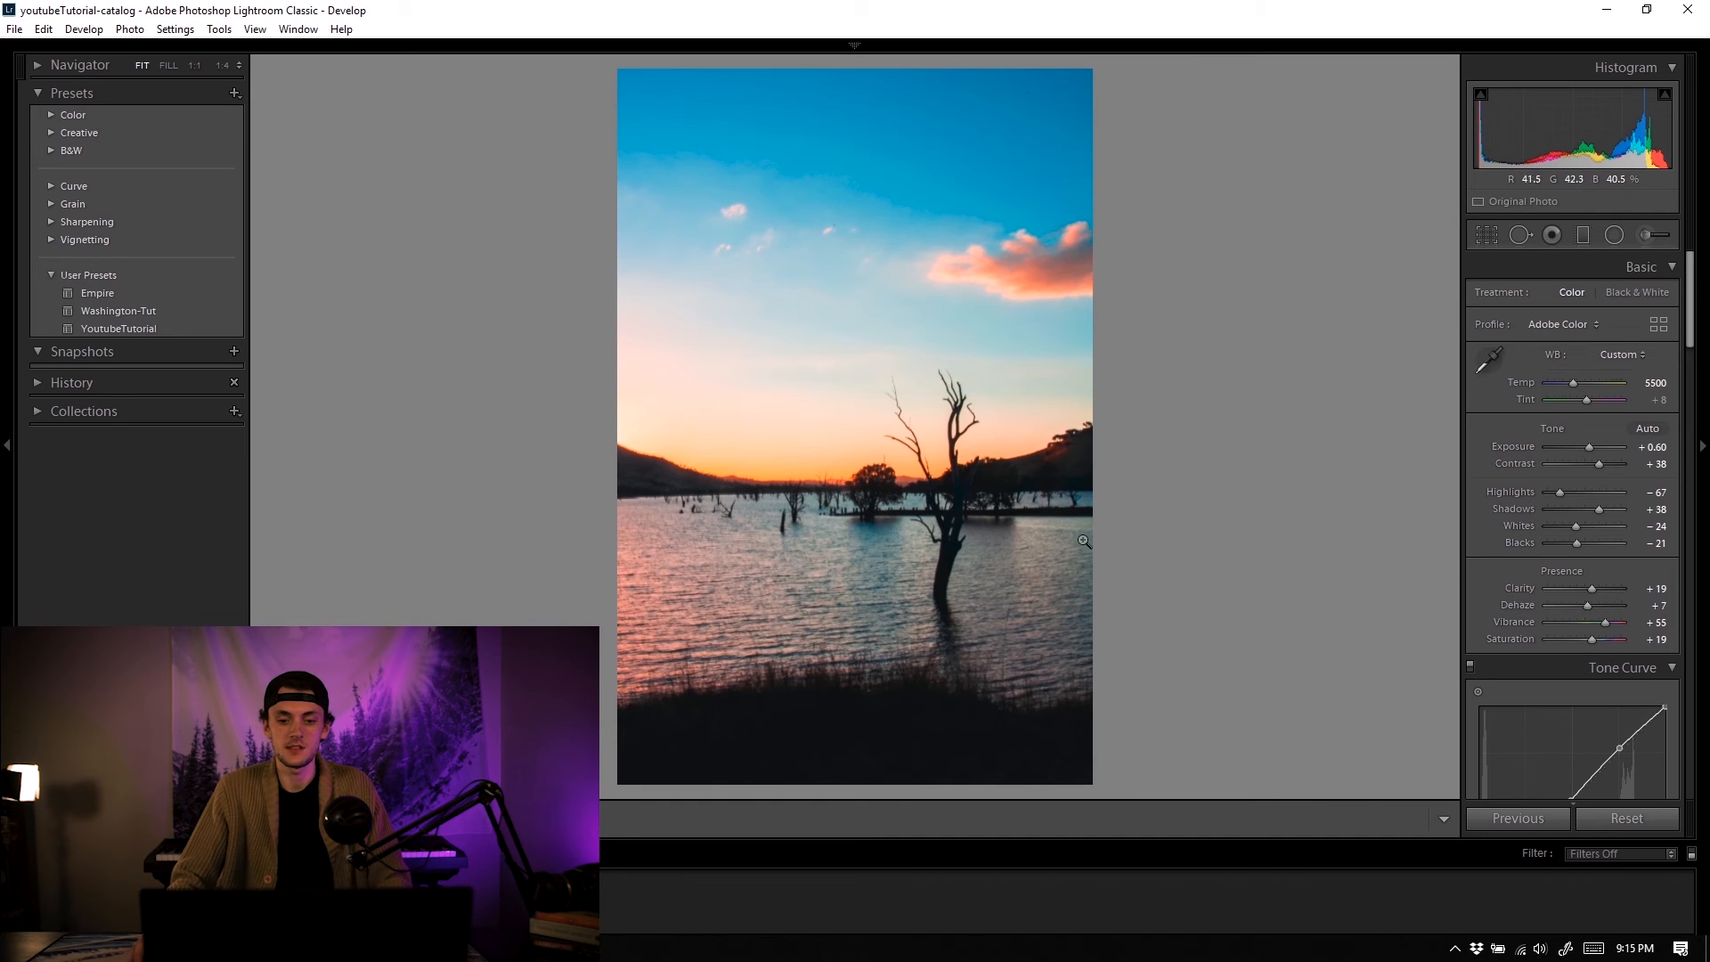
{"action": "key", "text": "backslash"}
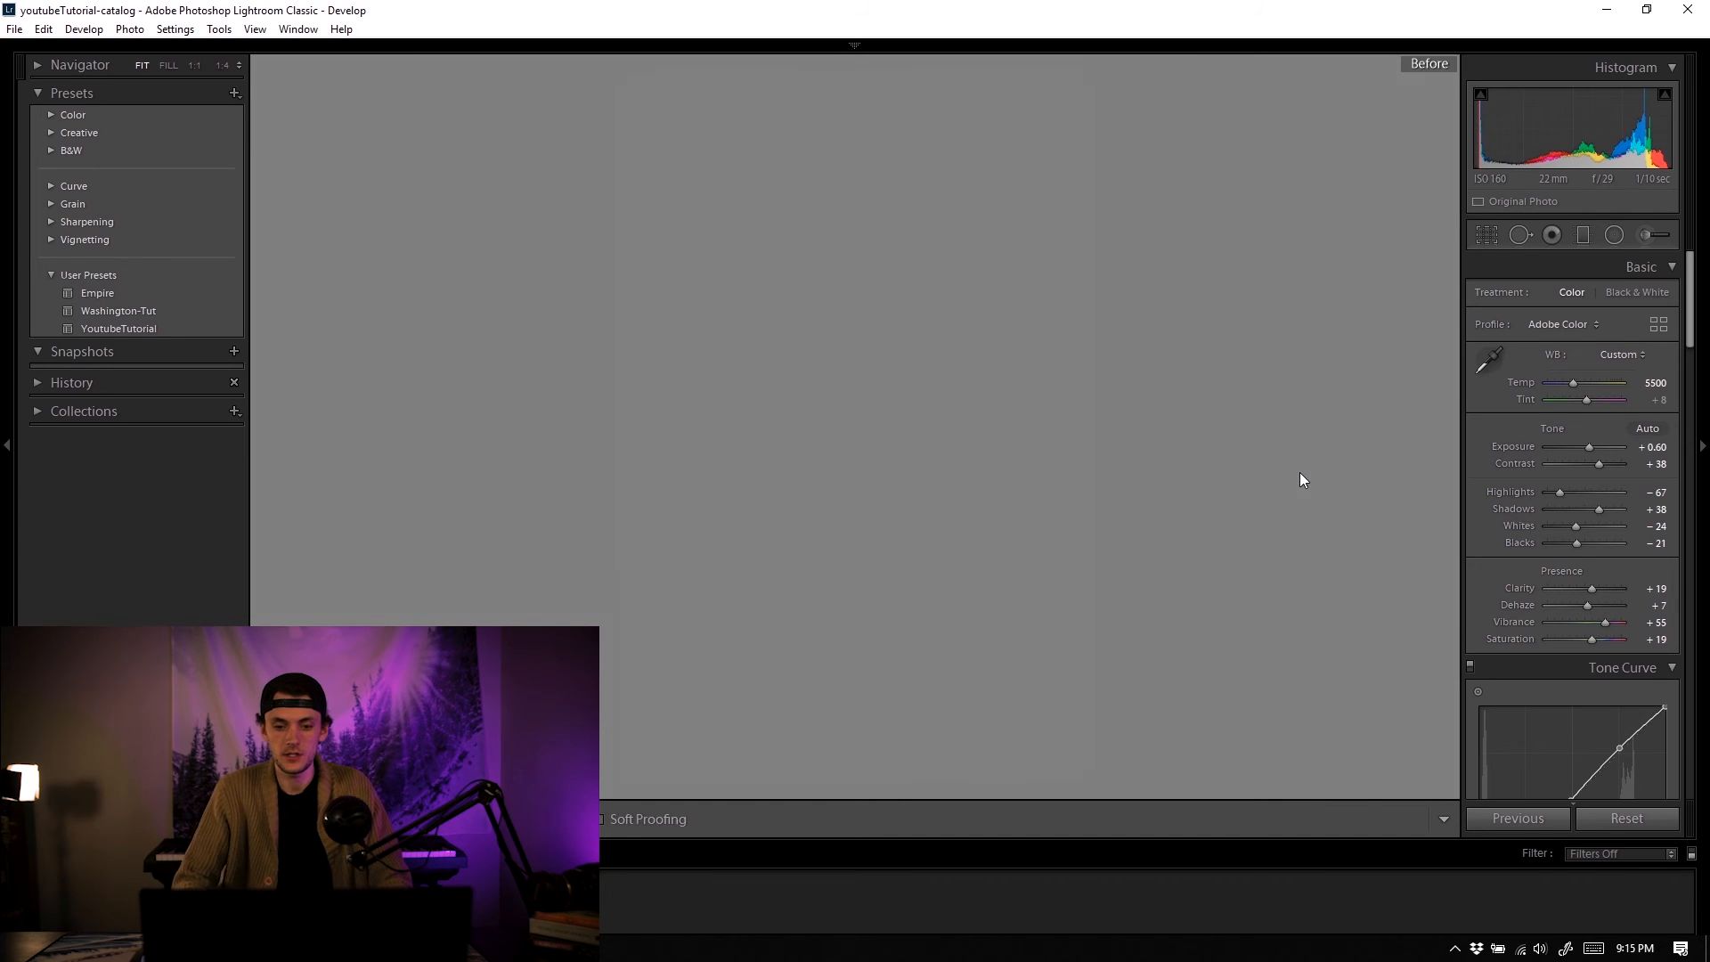
{"action": "left_click", "coordinate": [955, 509]}
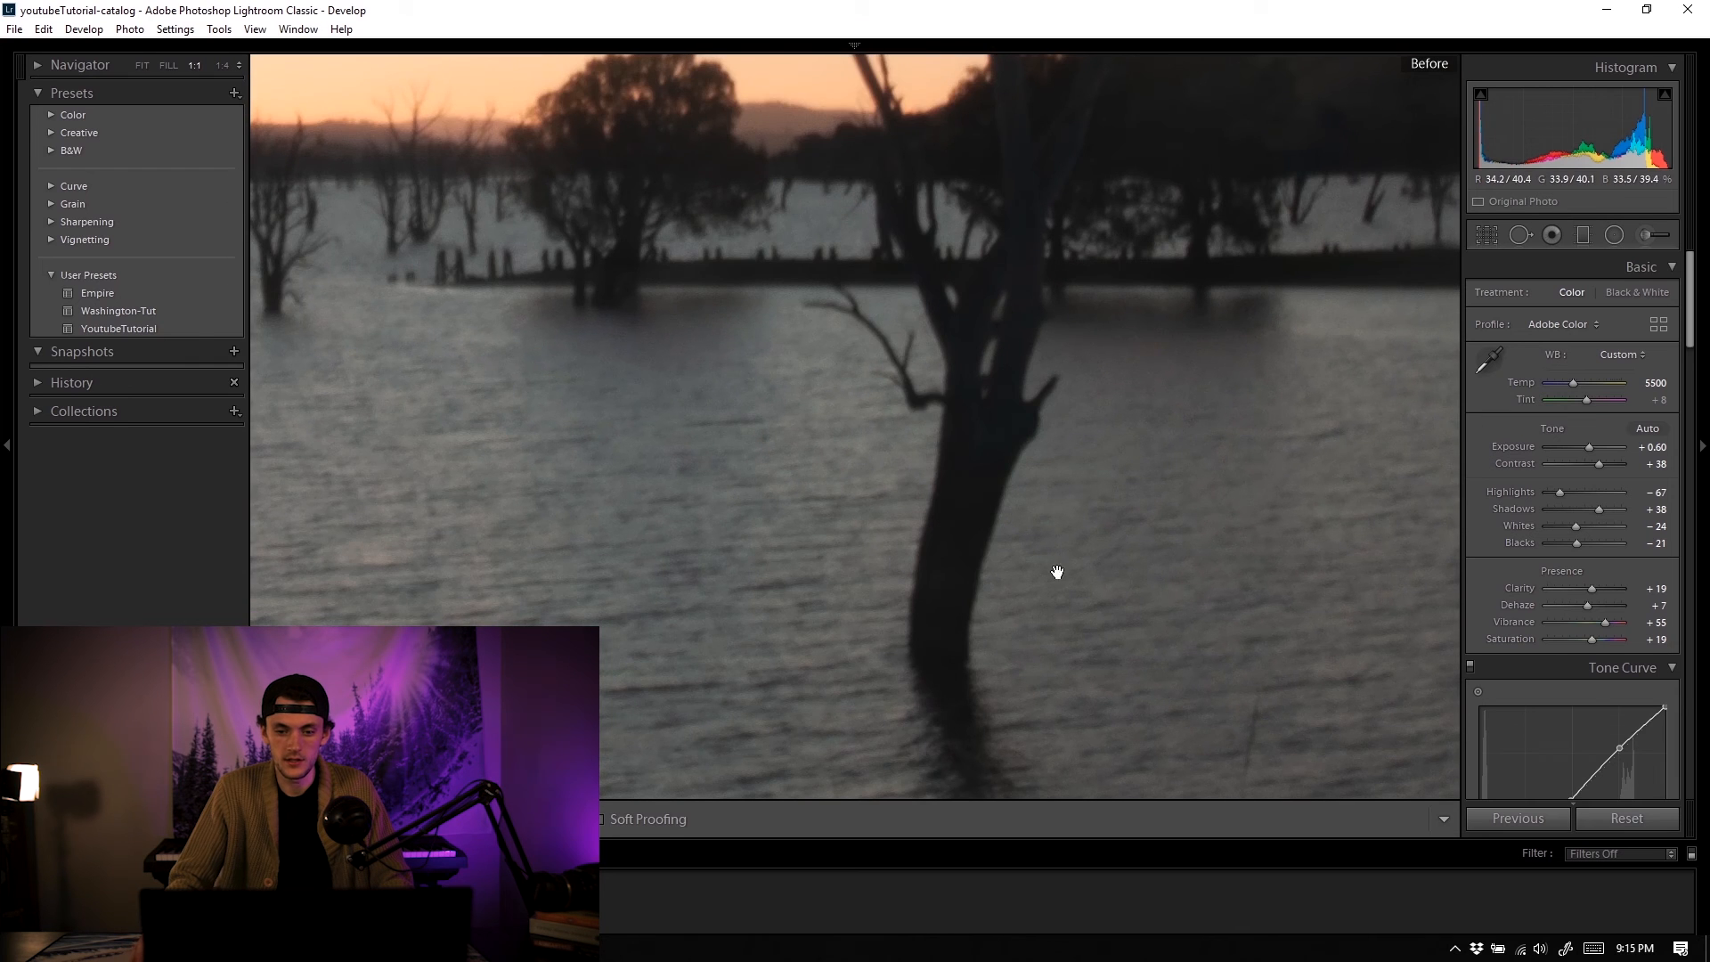
{"action": "left_click", "coordinate": [1018, 334]}
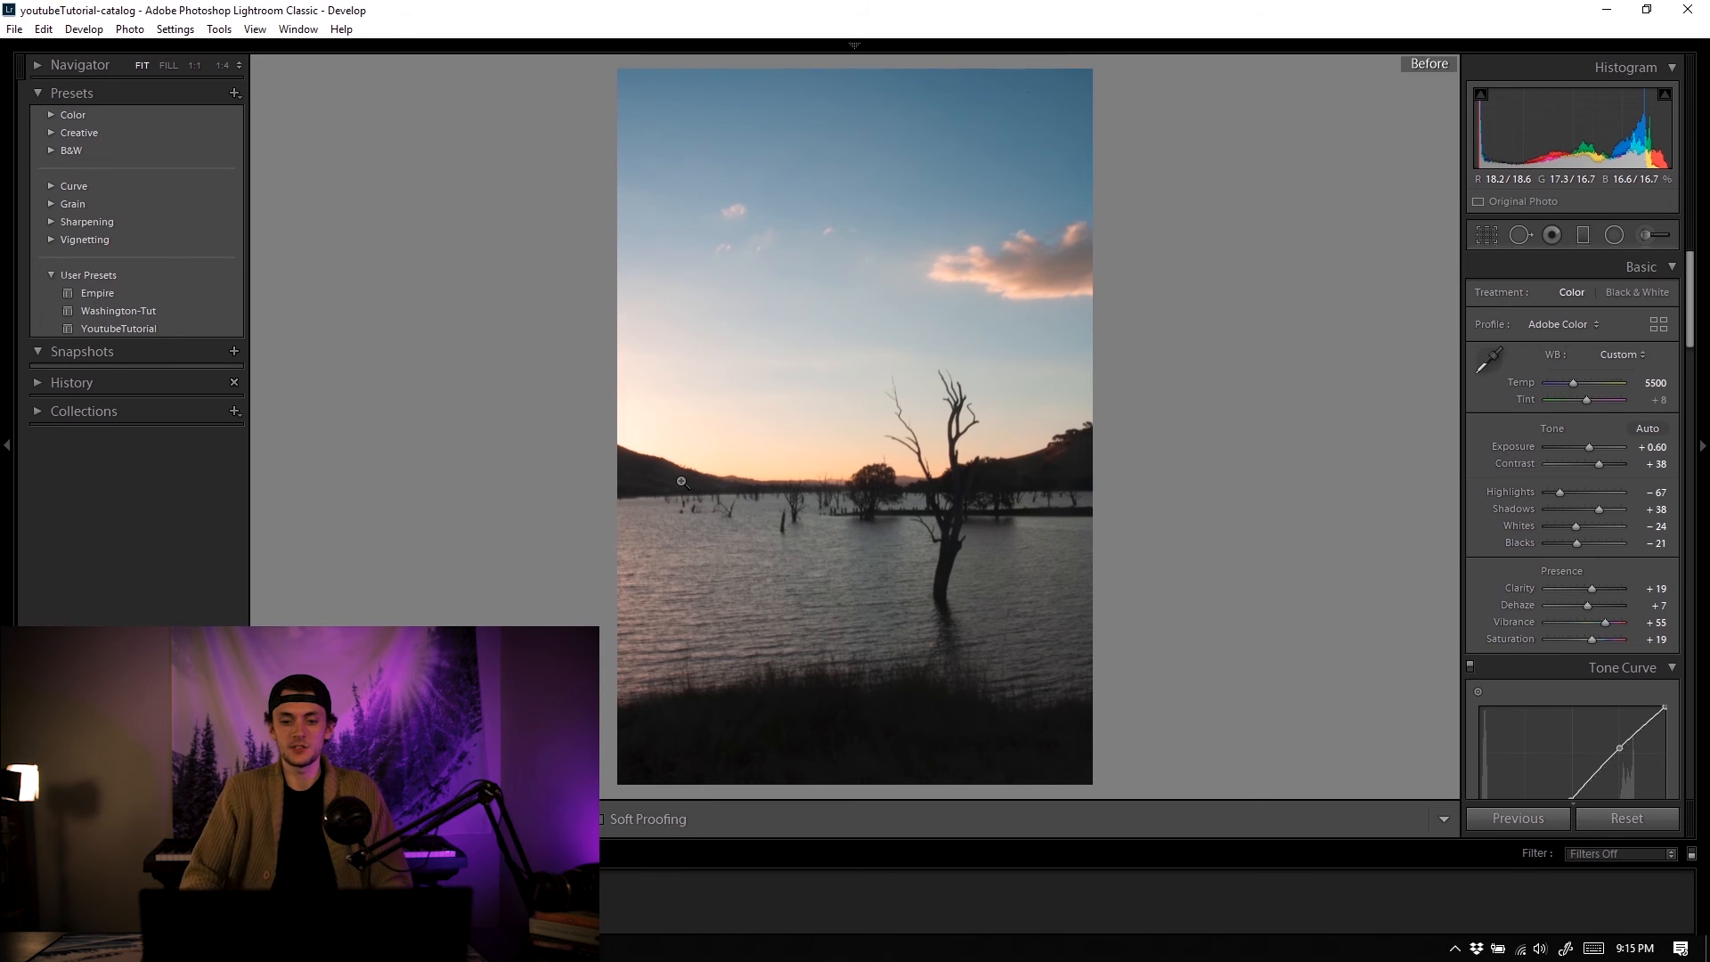
{"action": "key", "text": "backslash"}
{"action": "mouse_move", "coordinate": [944, 543]}
{"action": "left_mouse_down"}
{"action": "mouse_move", "coordinate": [958, 615]}
{"action": "mouse_move", "coordinate": [977, 550]}
{"action": "left_mouse_up"}
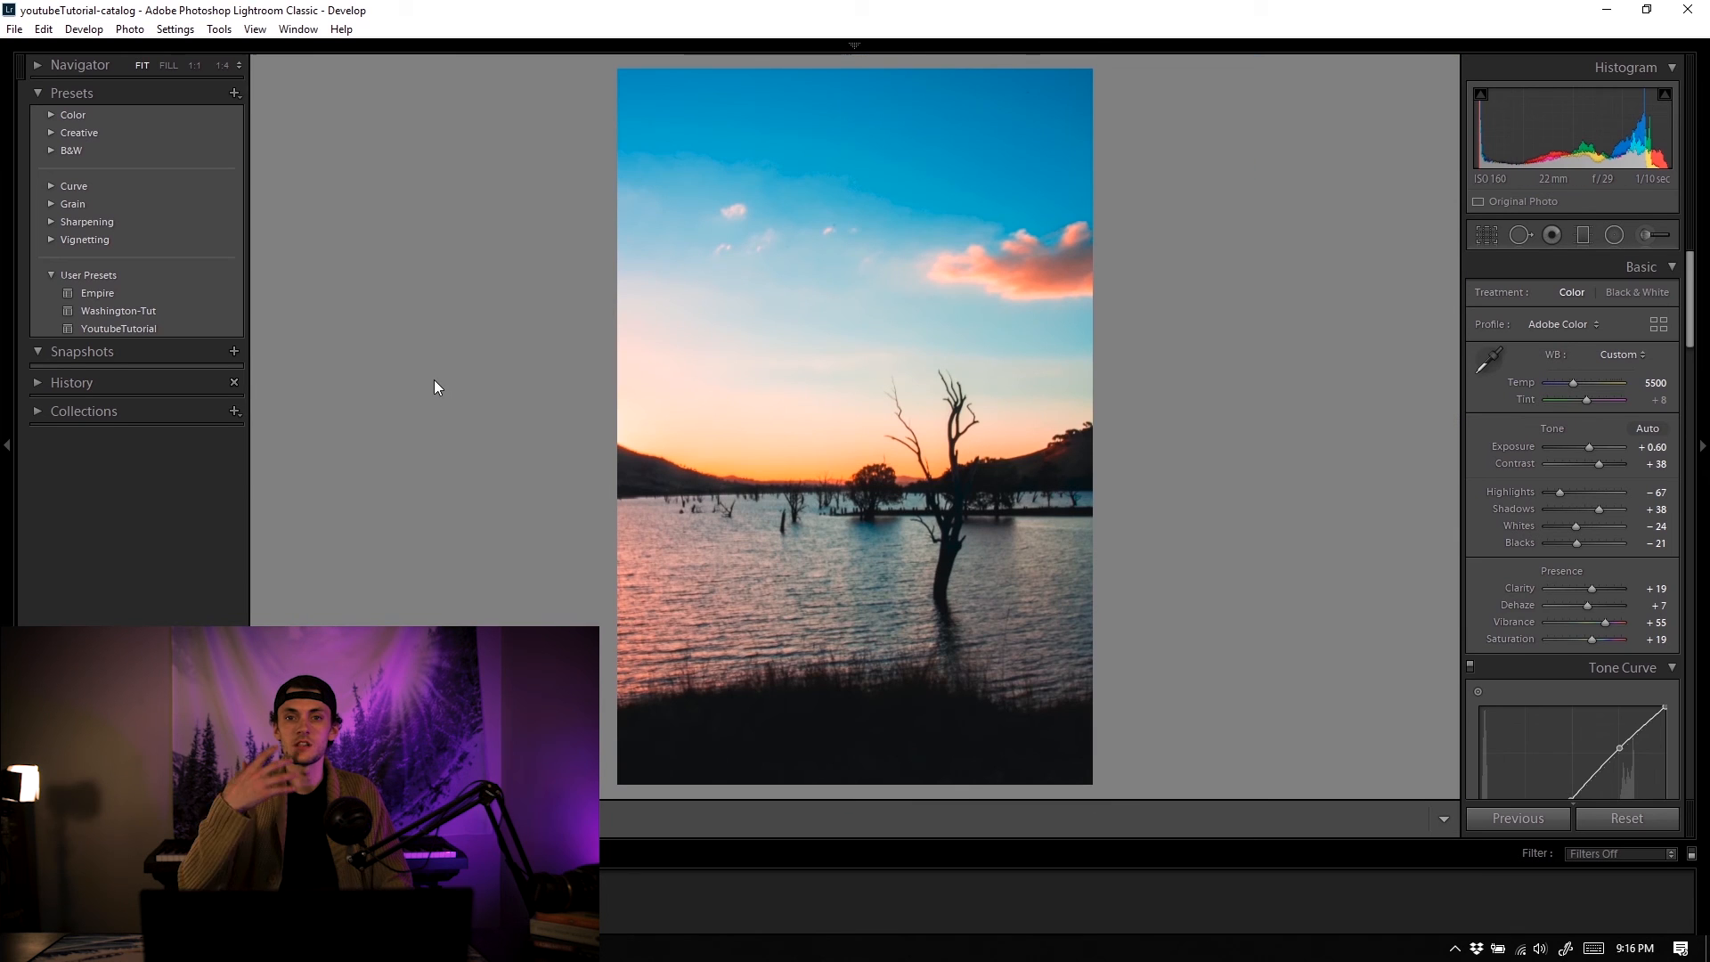
Step: Inspect the horizon, shoreline trees and water of the sunset portrait at 1:1 and in the full view
{"action": "left_click", "coordinate": [689, 523]}
{"action": "left_click_drag", "start_coordinate": [689, 523], "coordinate": [813, 477]}
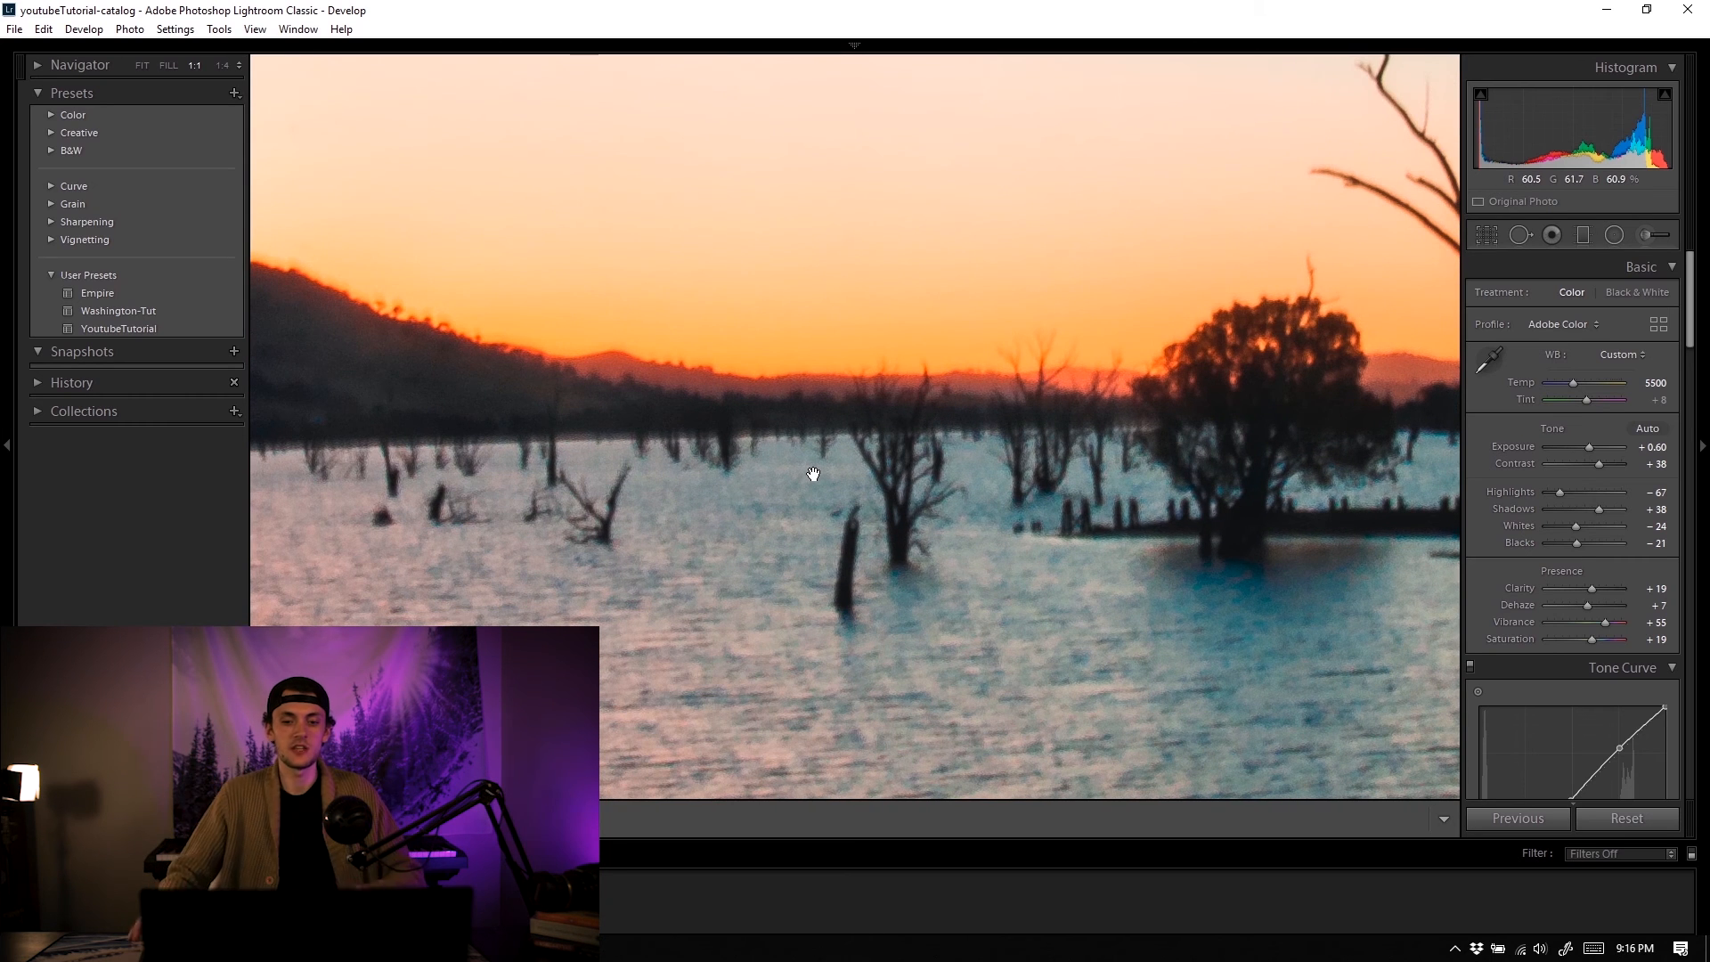
{"action": "left_click_drag", "start_coordinate": [726, 455], "coordinate": [1061, 370]}
{"action": "left_click", "coordinate": [1065, 377]}
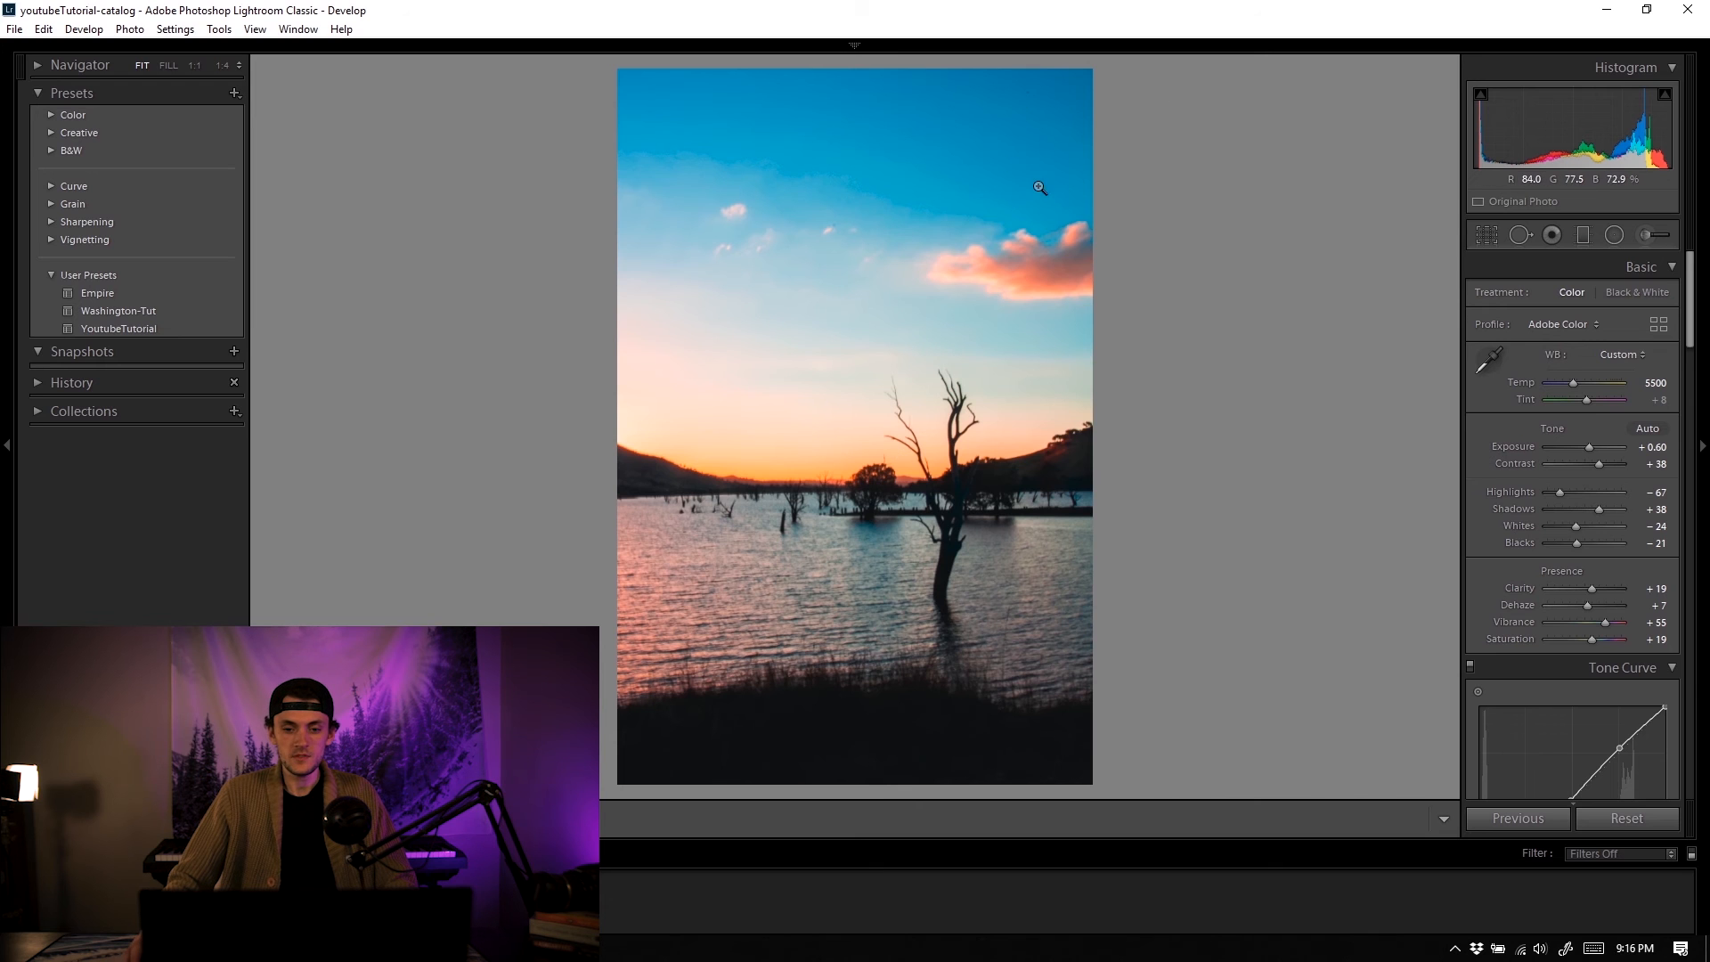
{"action": "left_click_drag", "start_coordinate": [932, 269], "coordinate": [803, 505]}
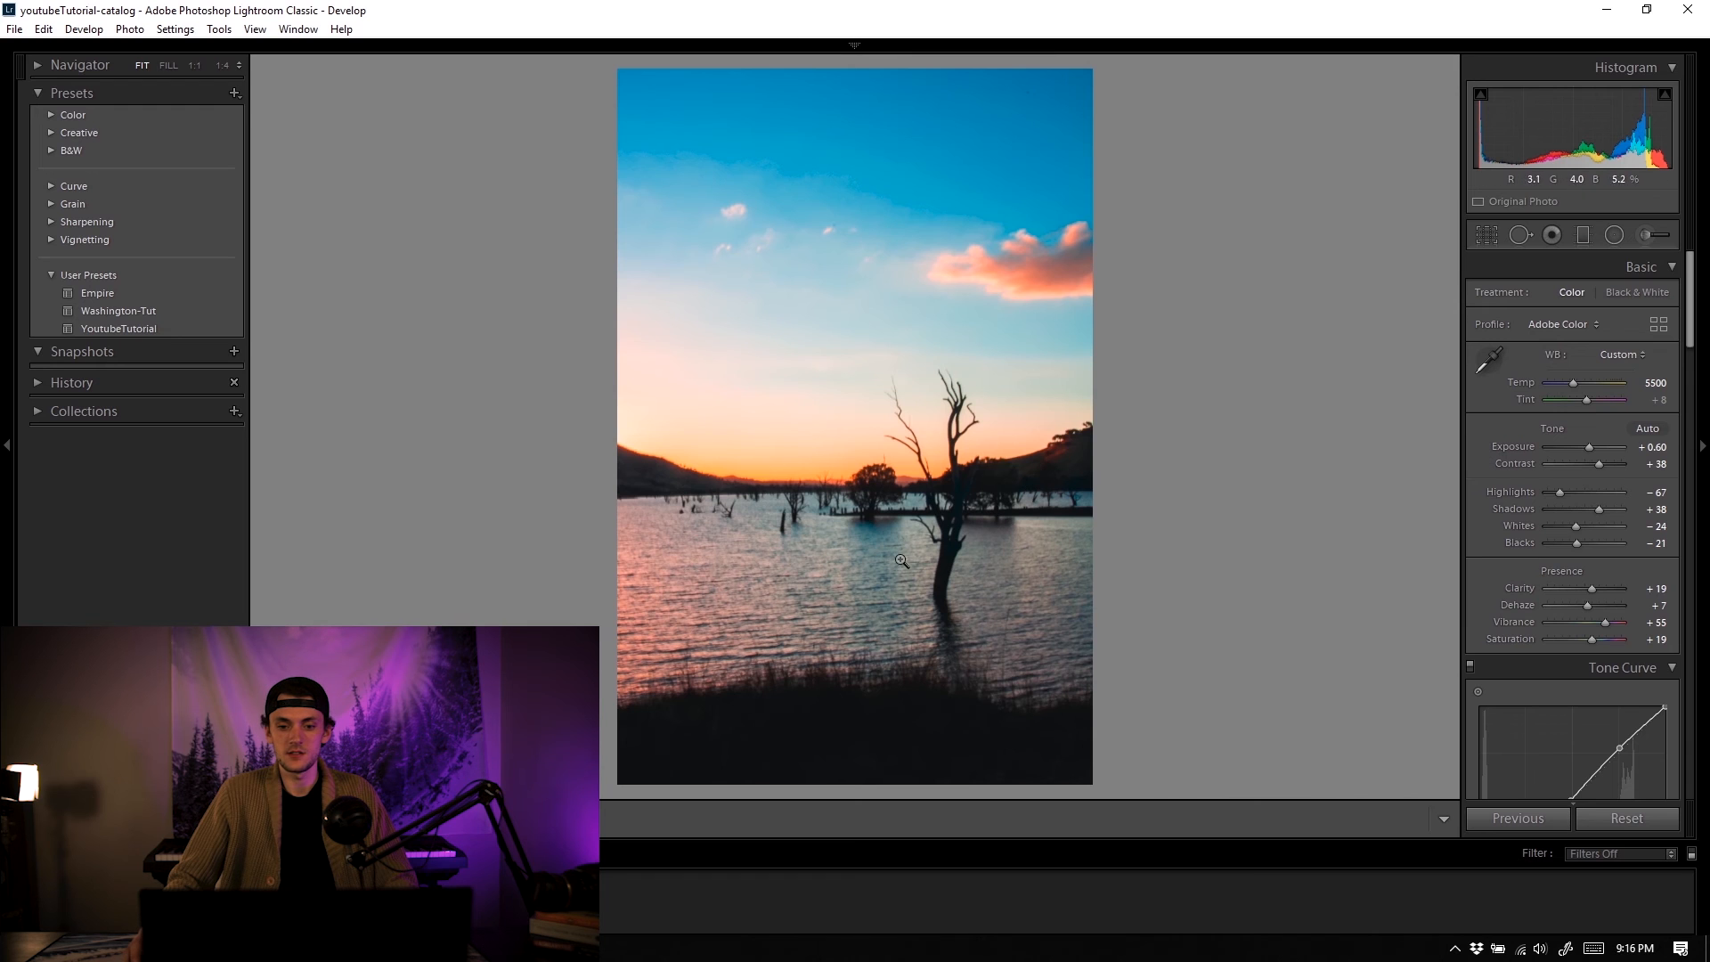
Step: Review the sunset portrait's crop frame against the uncropped photo, leaving the crop as it is
{"action": "left_click", "coordinate": [1486, 234]}
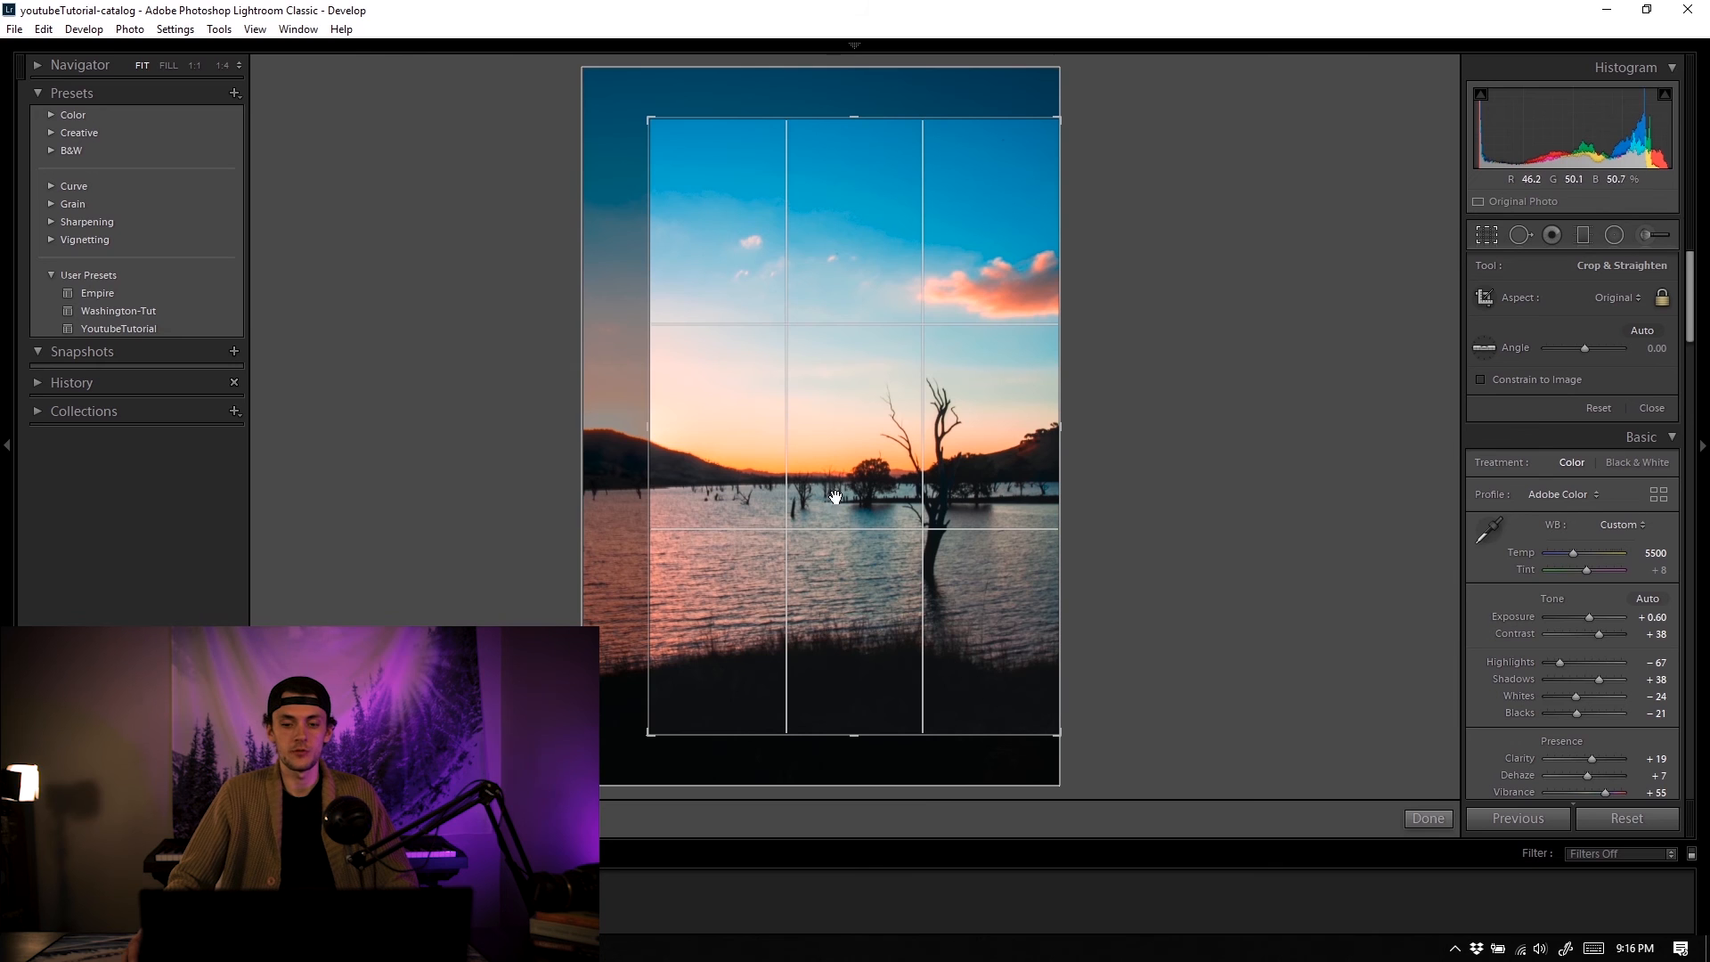
{"action": "left_click", "coordinate": [1427, 818]}
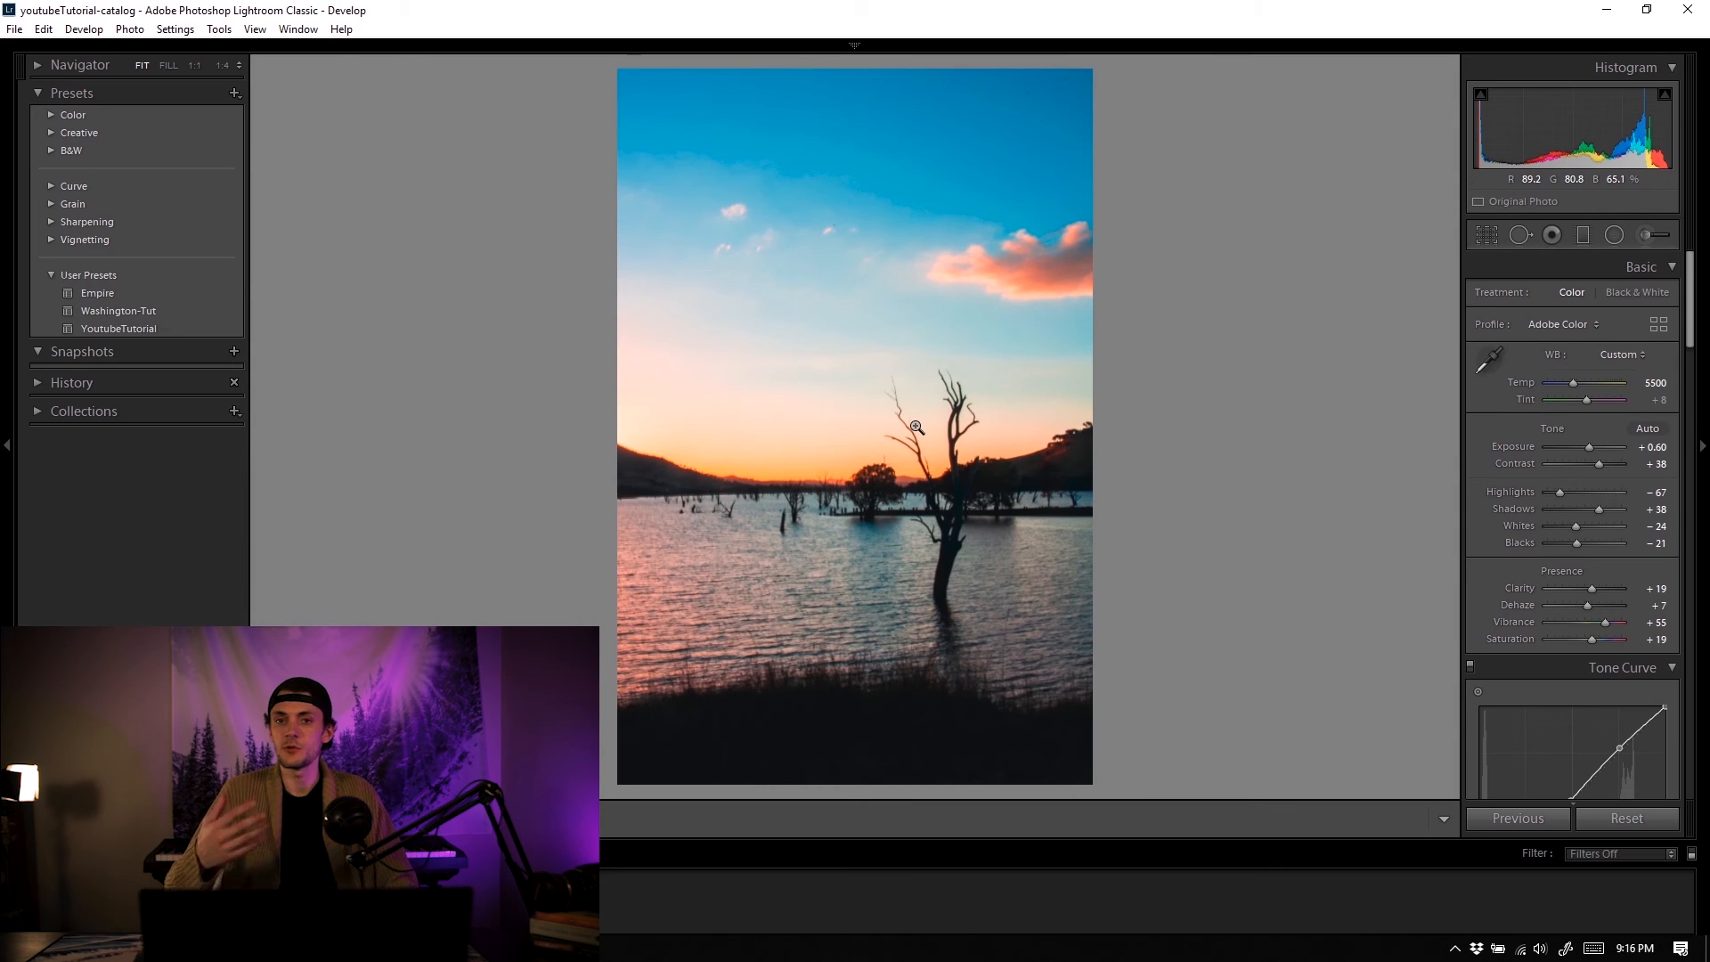
Step: Switch to the landscape-format lake photo and reset its crop to the full frame
{"action": "key", "text": "Right"}
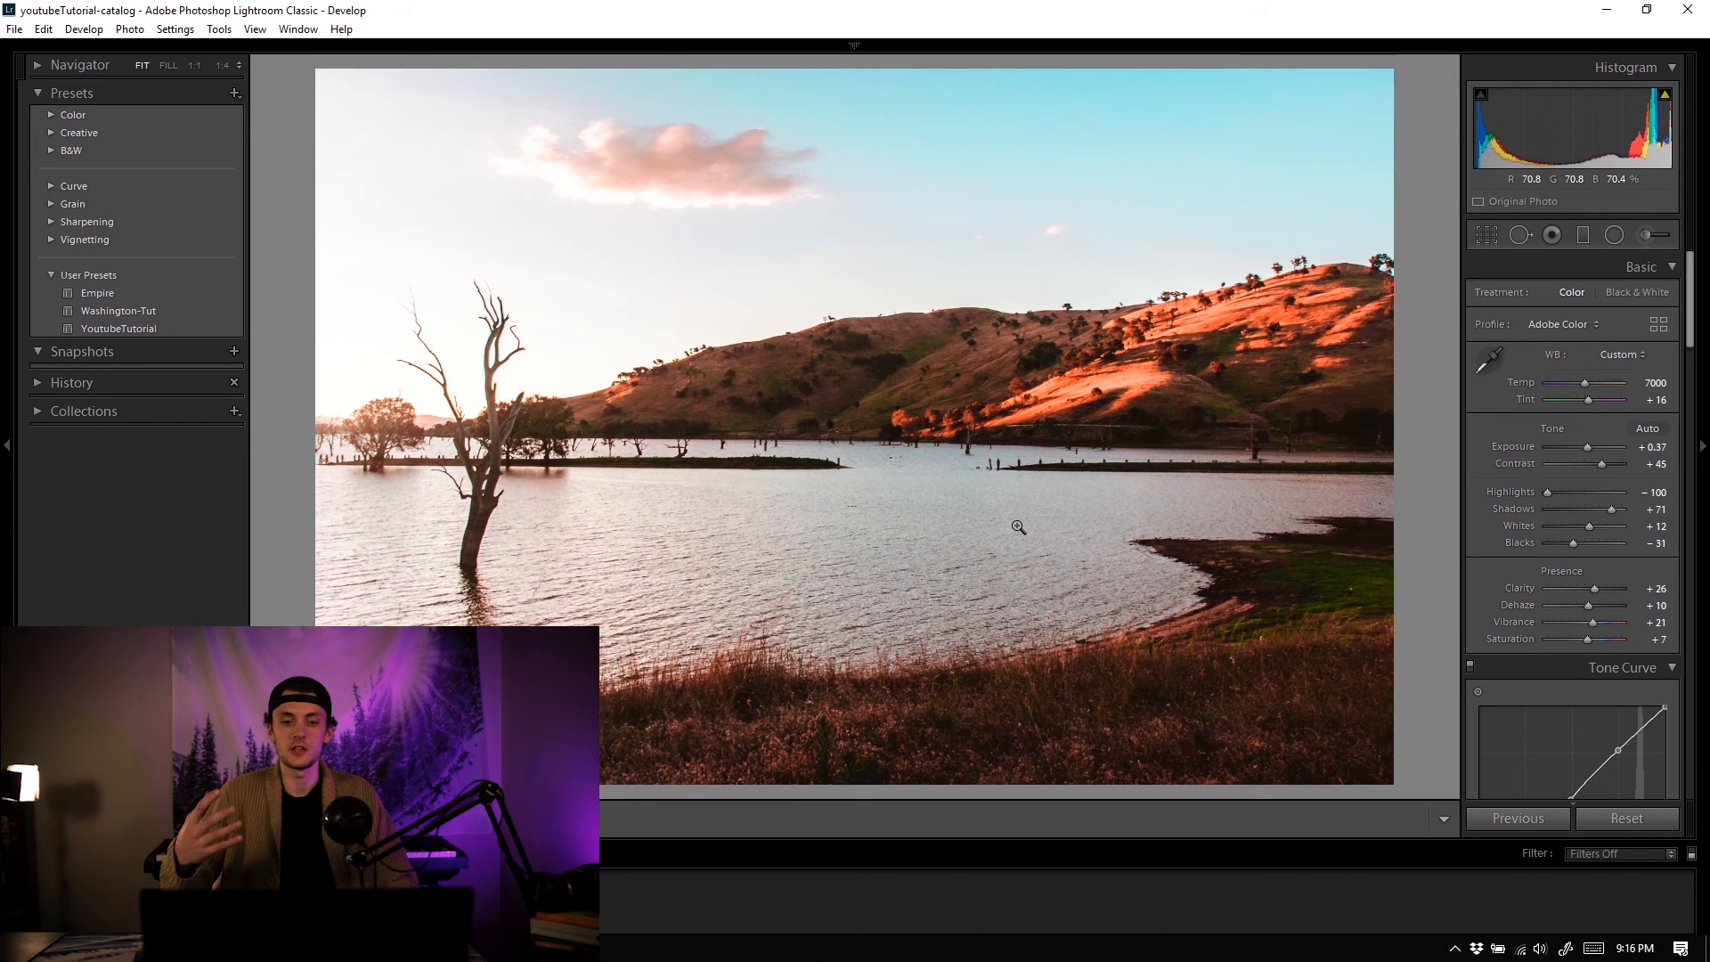
{"action": "left_click", "coordinate": [699, 455]}
{"action": "left_click", "coordinate": [411, 475]}
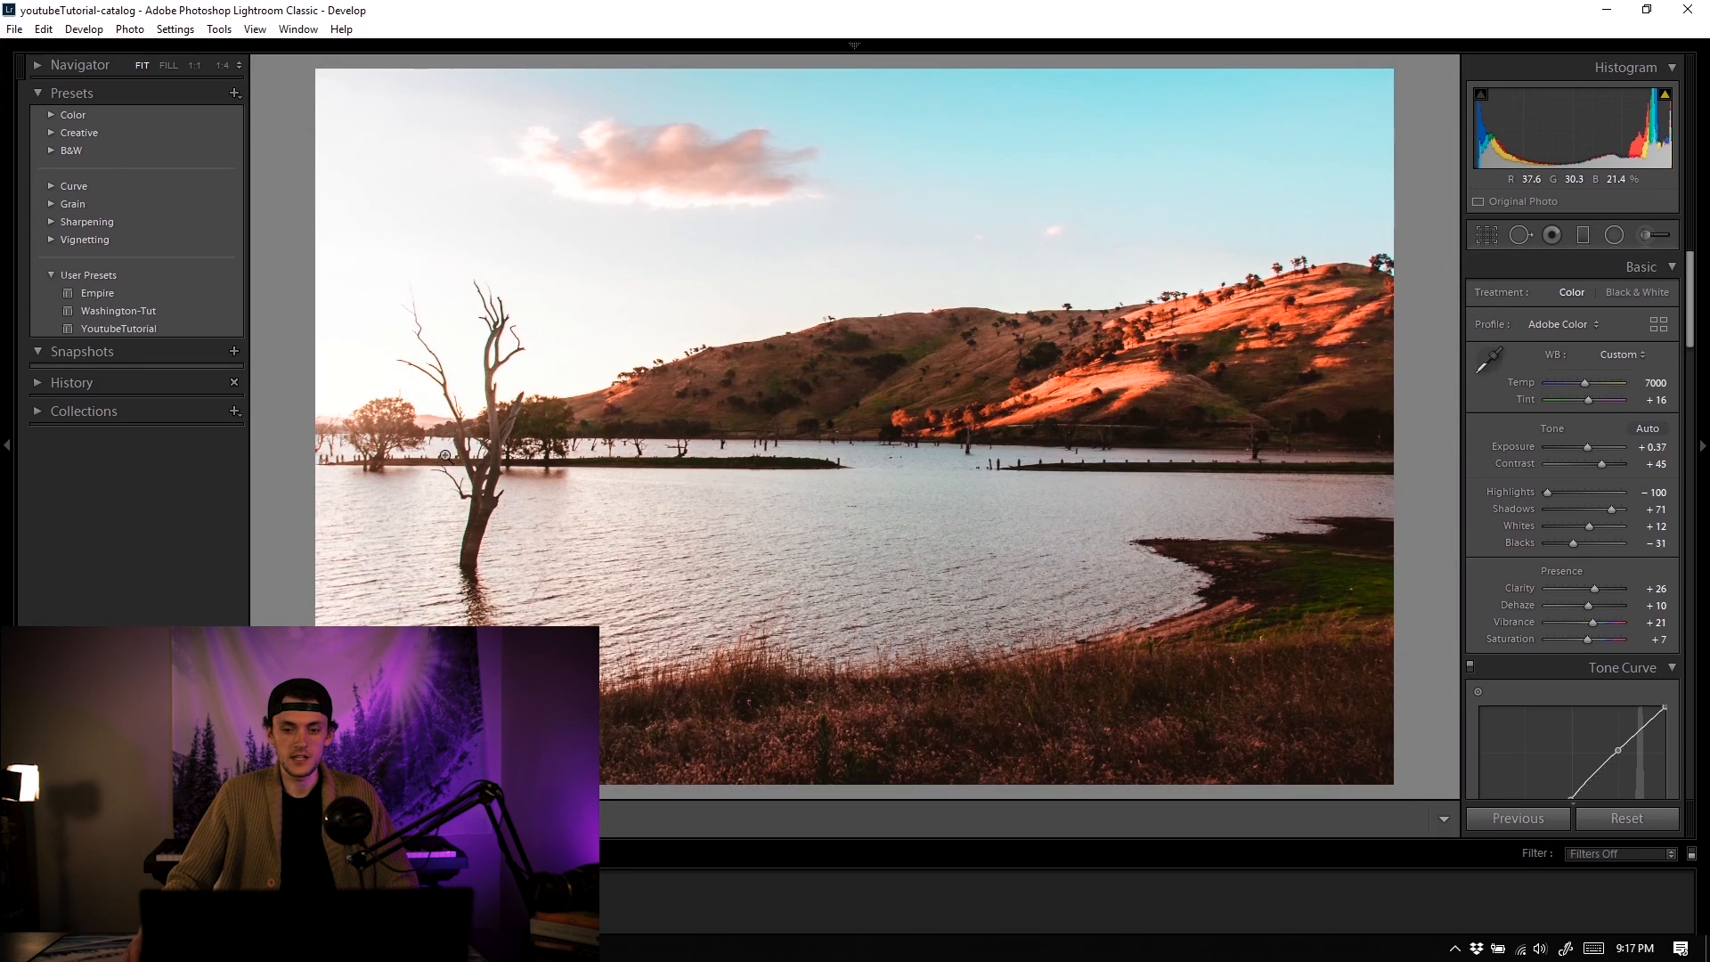
{"action": "left_click", "coordinate": [1502, 233]}
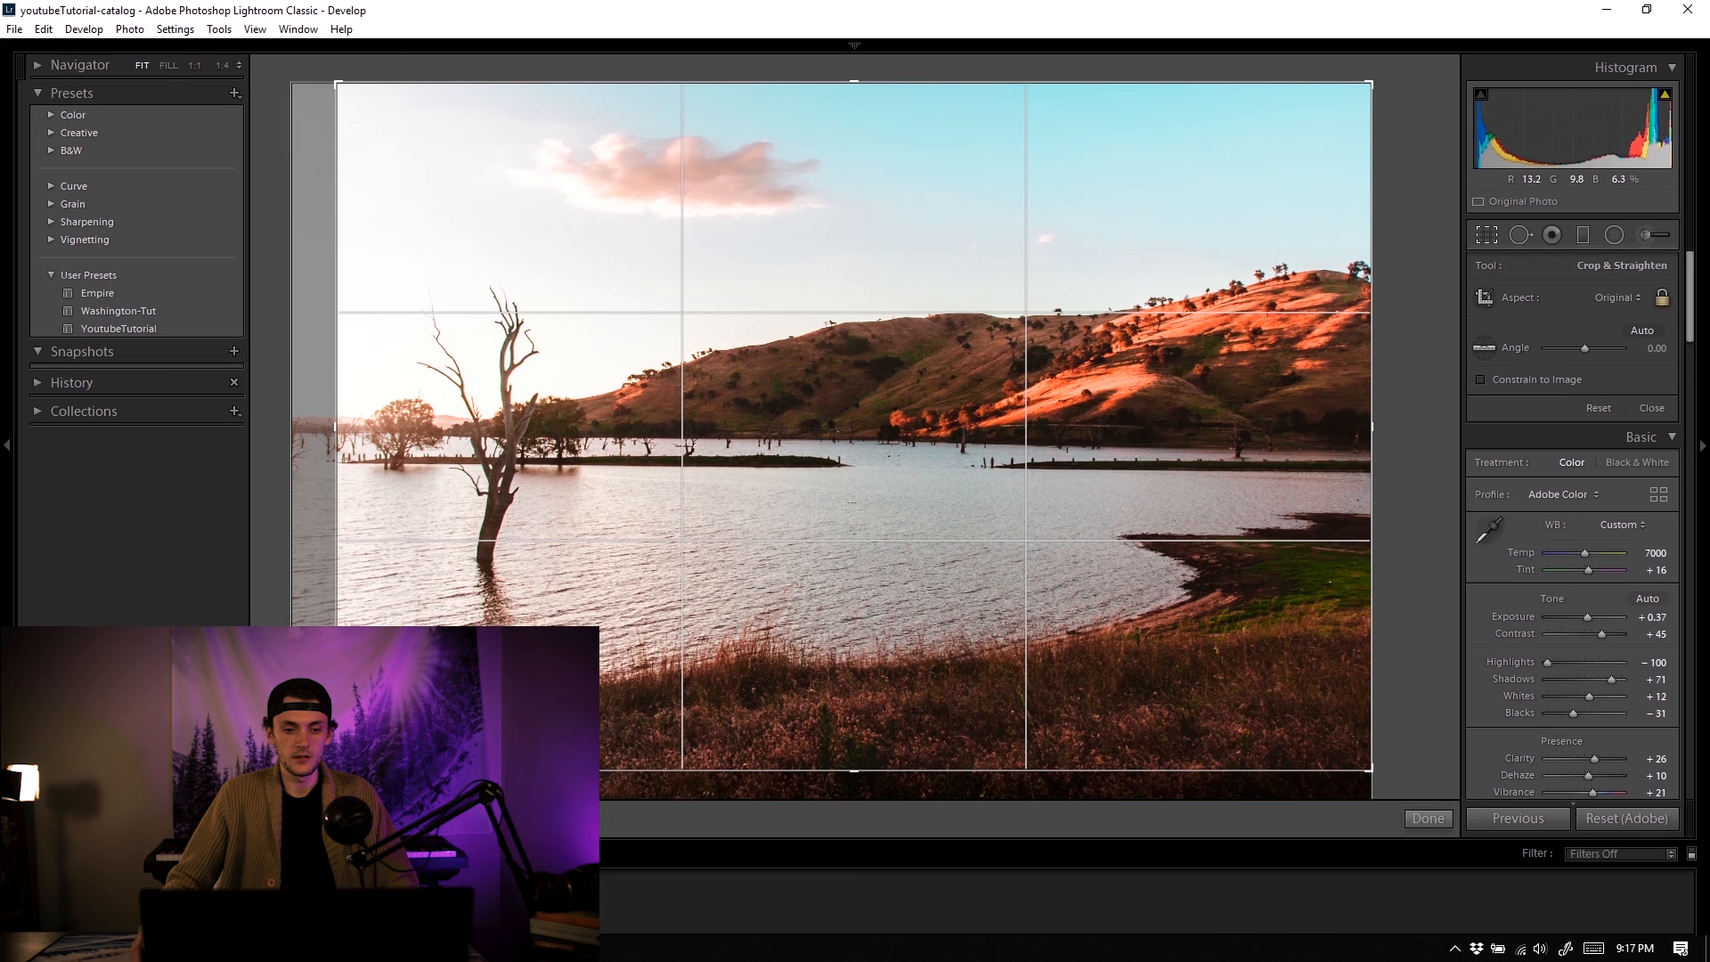
{"action": "key", "text": "ctrl+alt+r"}
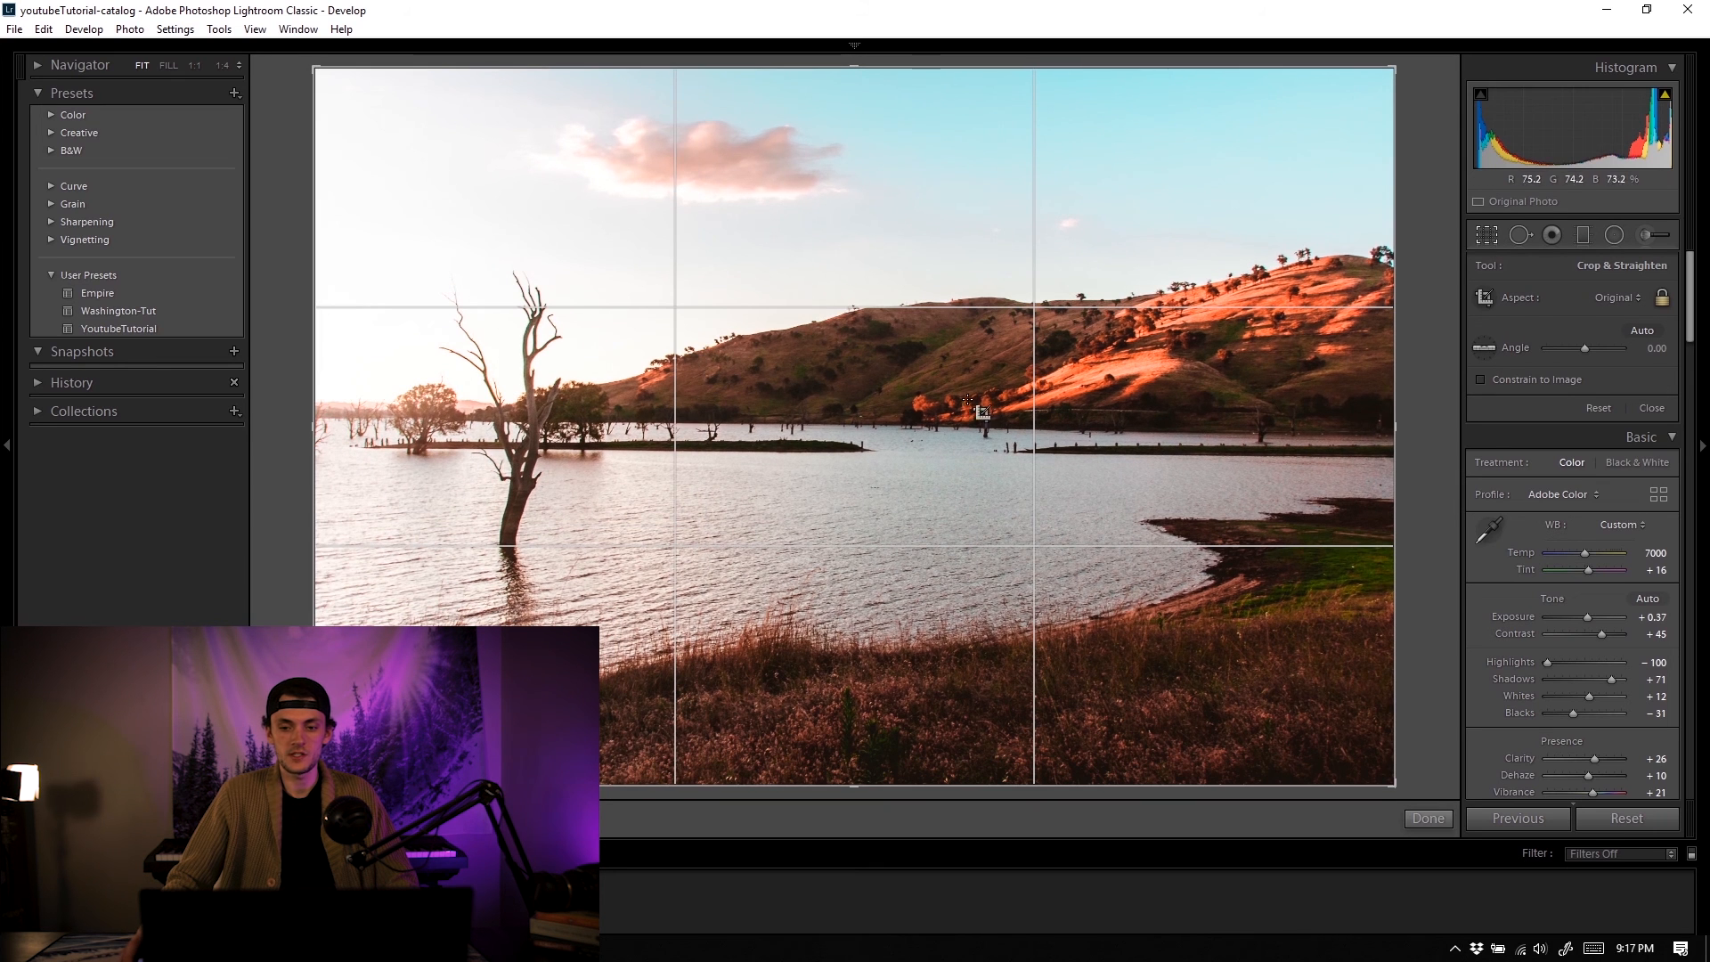
Step: Try a tighter crop of the lake photo around the dead tree, restore the full frame and close the crop tool
{"action": "left_click_drag", "start_coordinate": [1393, 430], "coordinate": [1200, 428]}
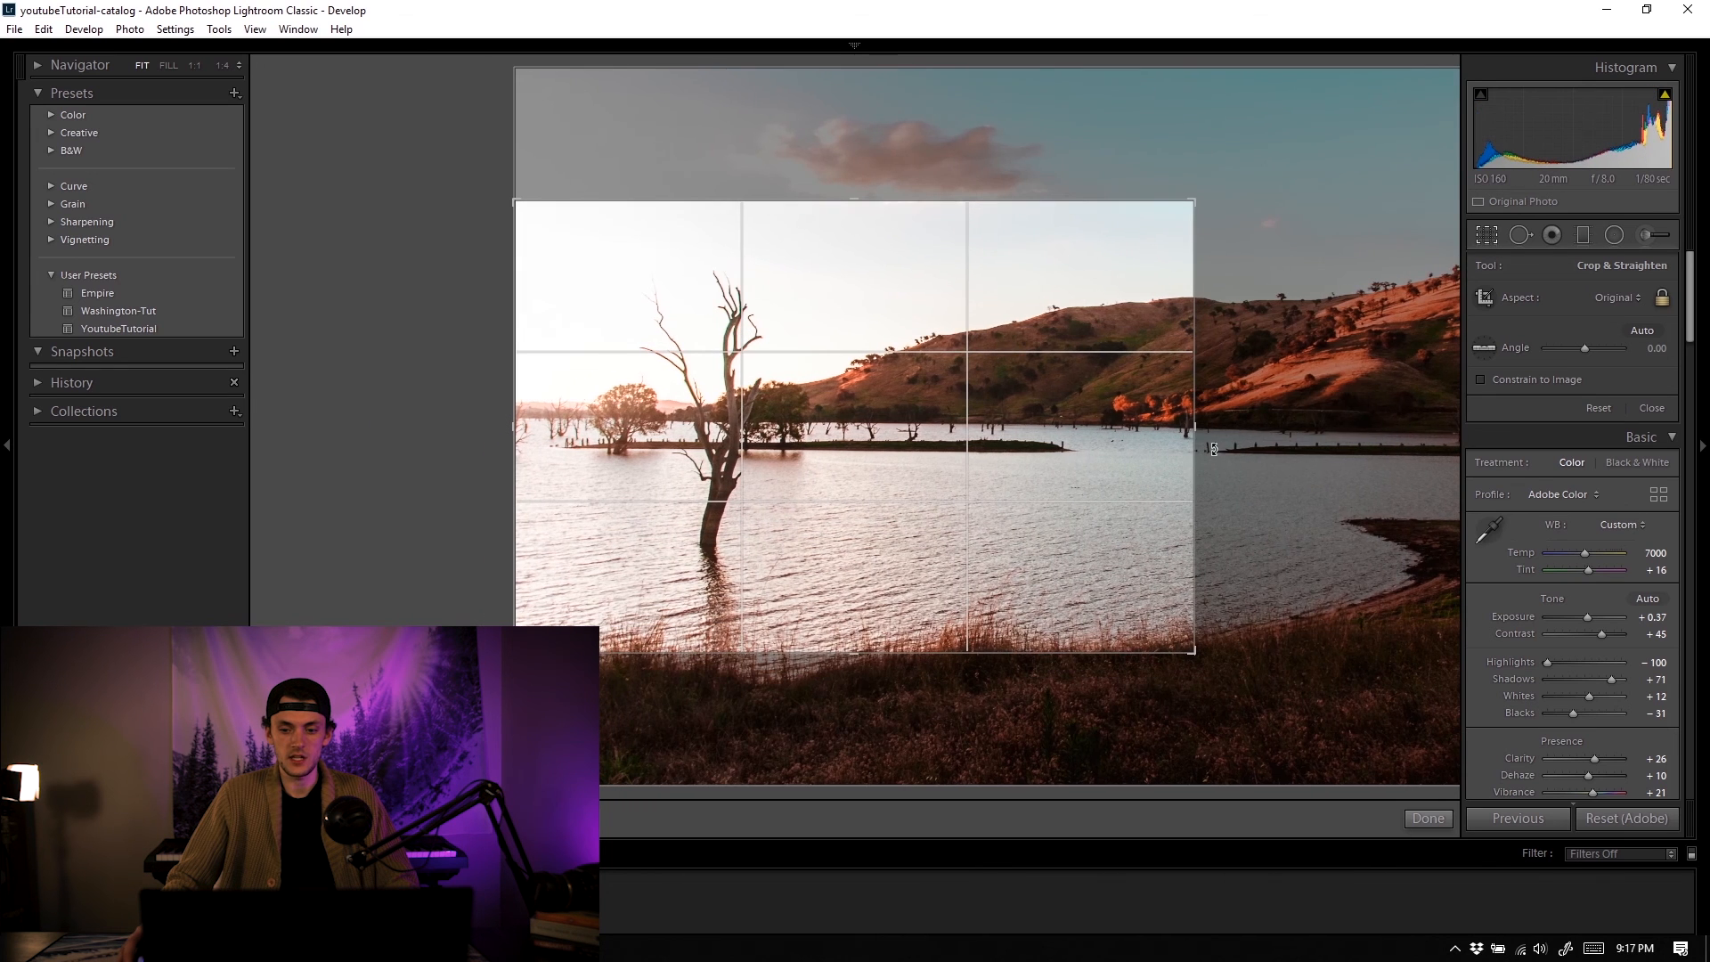
{"action": "left_click", "coordinate": [1427, 817]}
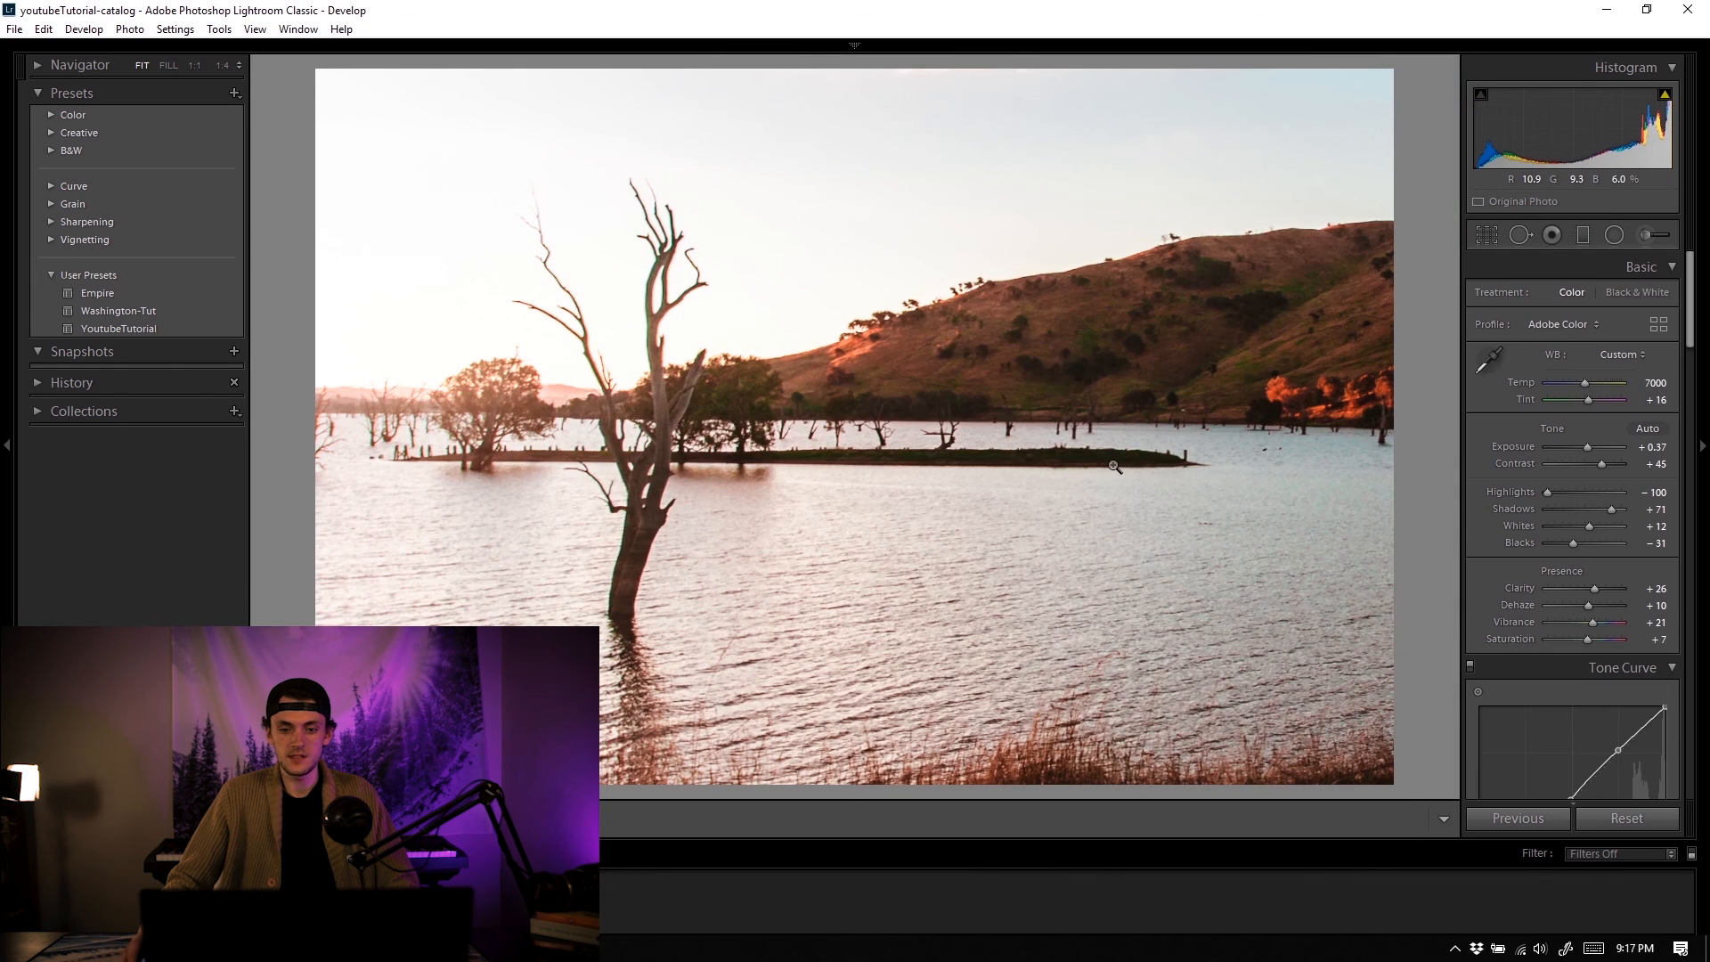
{"action": "key", "text": "ctrl+z"}
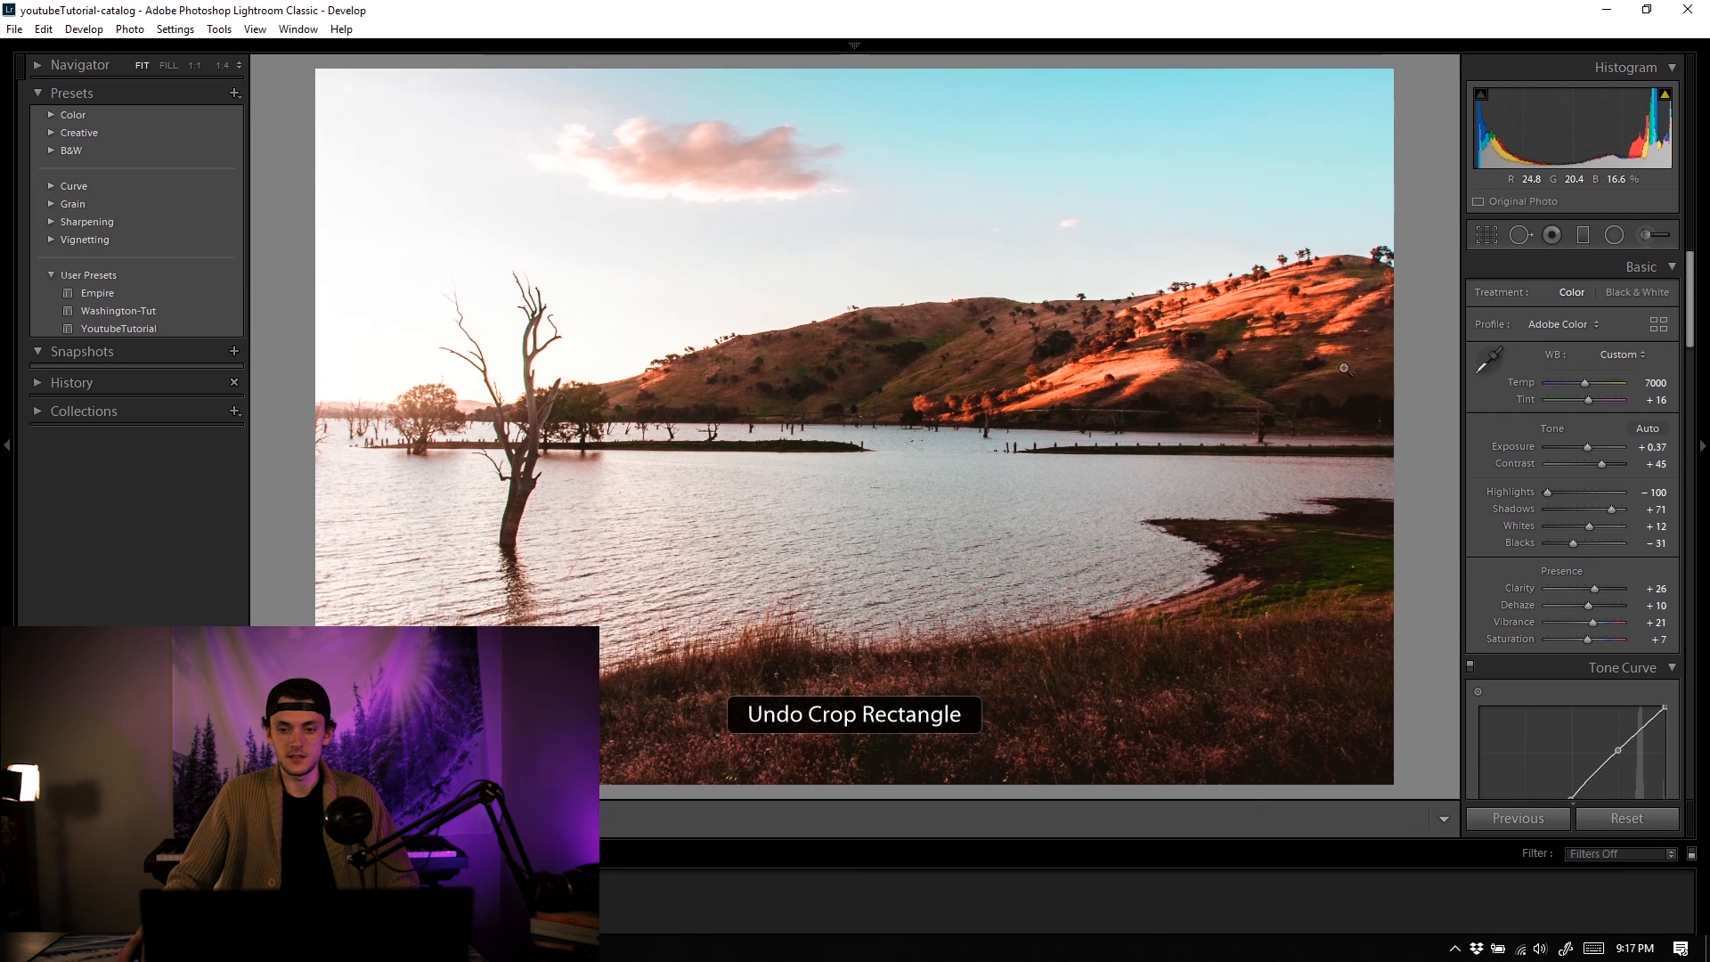
{"action": "left_click", "coordinate": [1486, 236]}
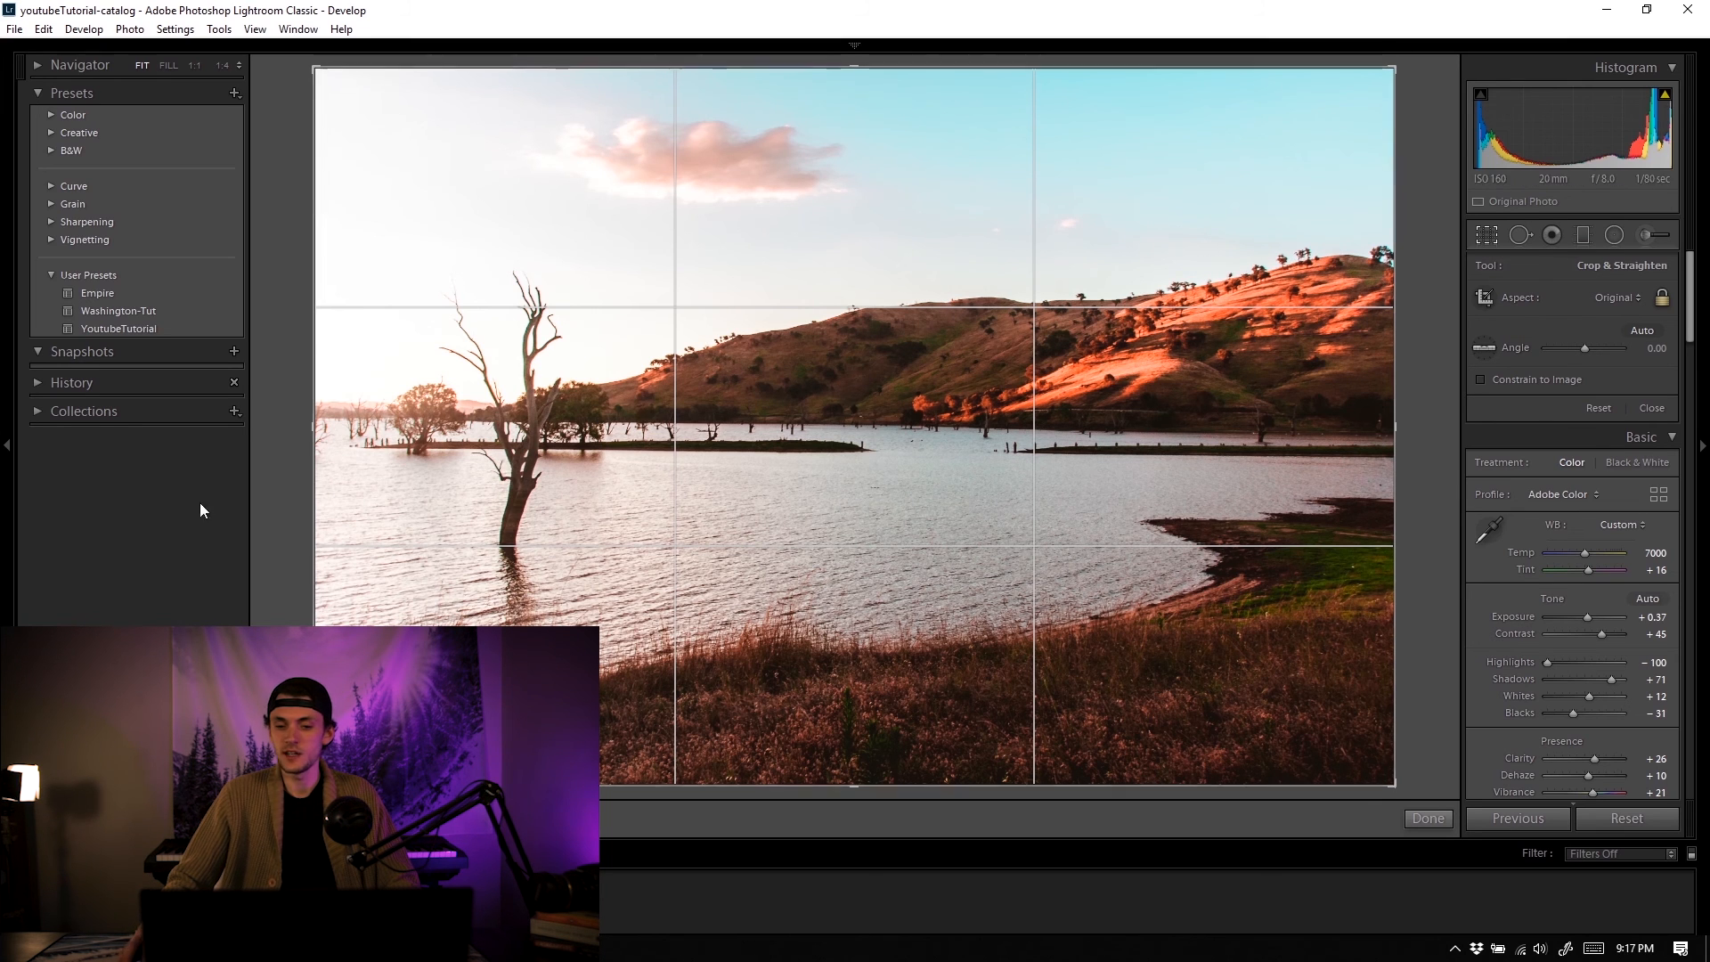
{"action": "left_click", "coordinate": [1425, 819]}
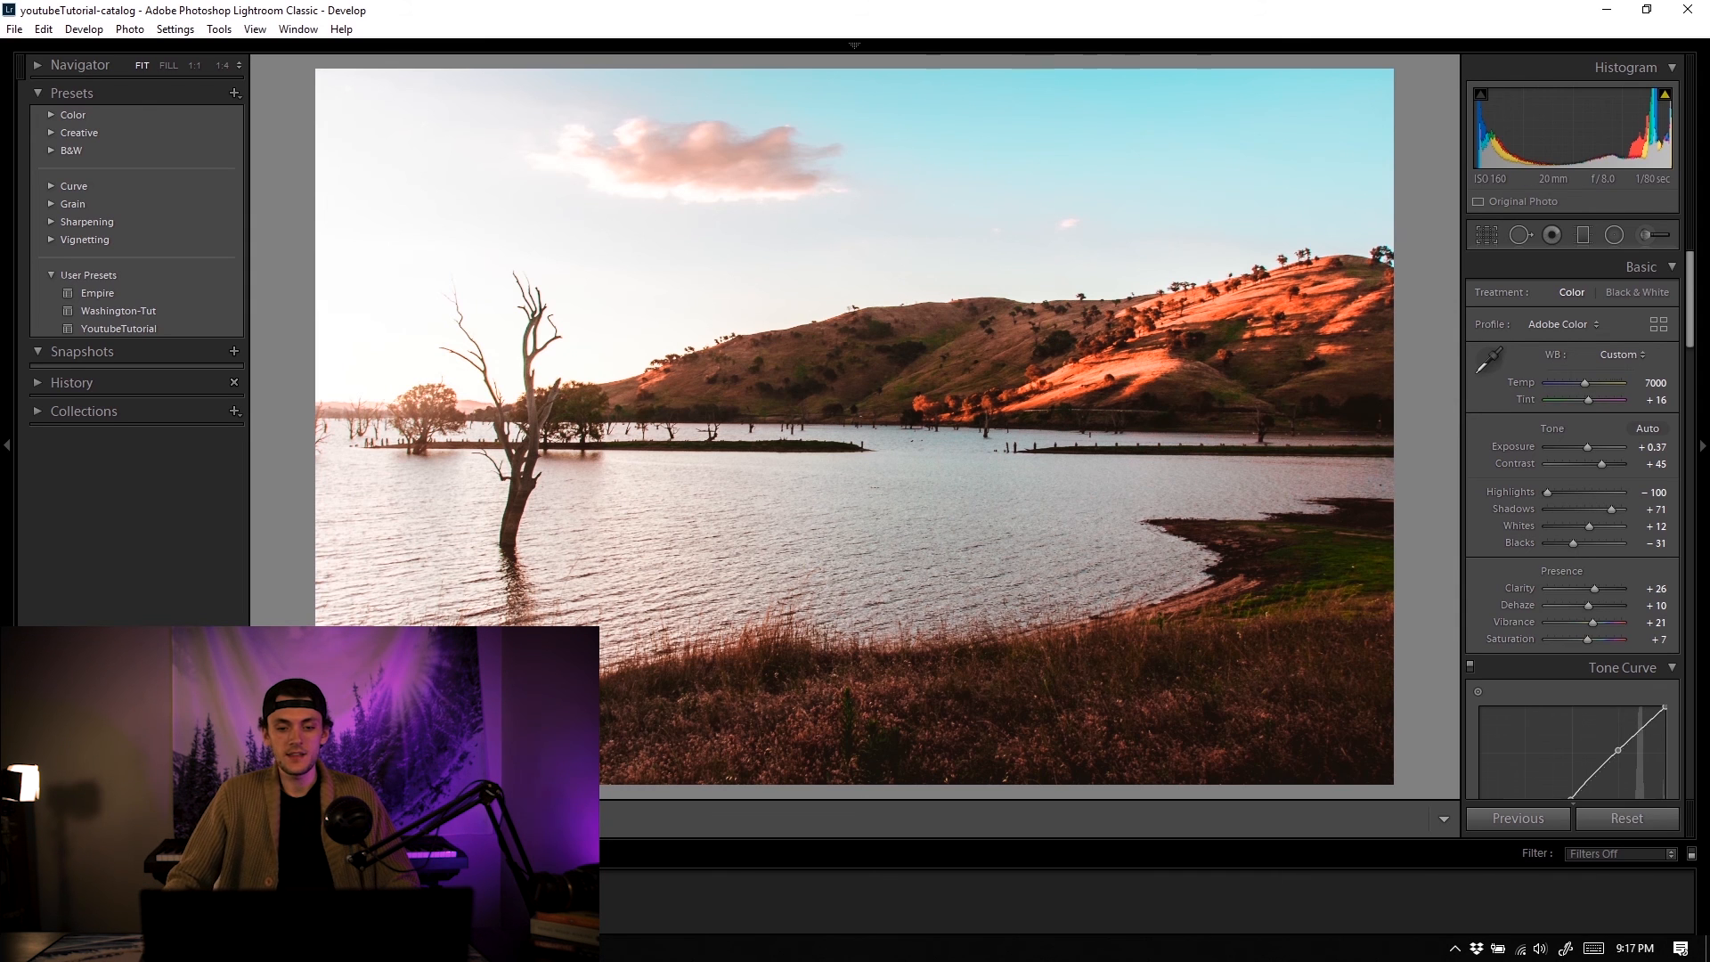
Step: Switch to the mountain portrait and compare its edited version with the original
{"action": "key", "text": "Right"}
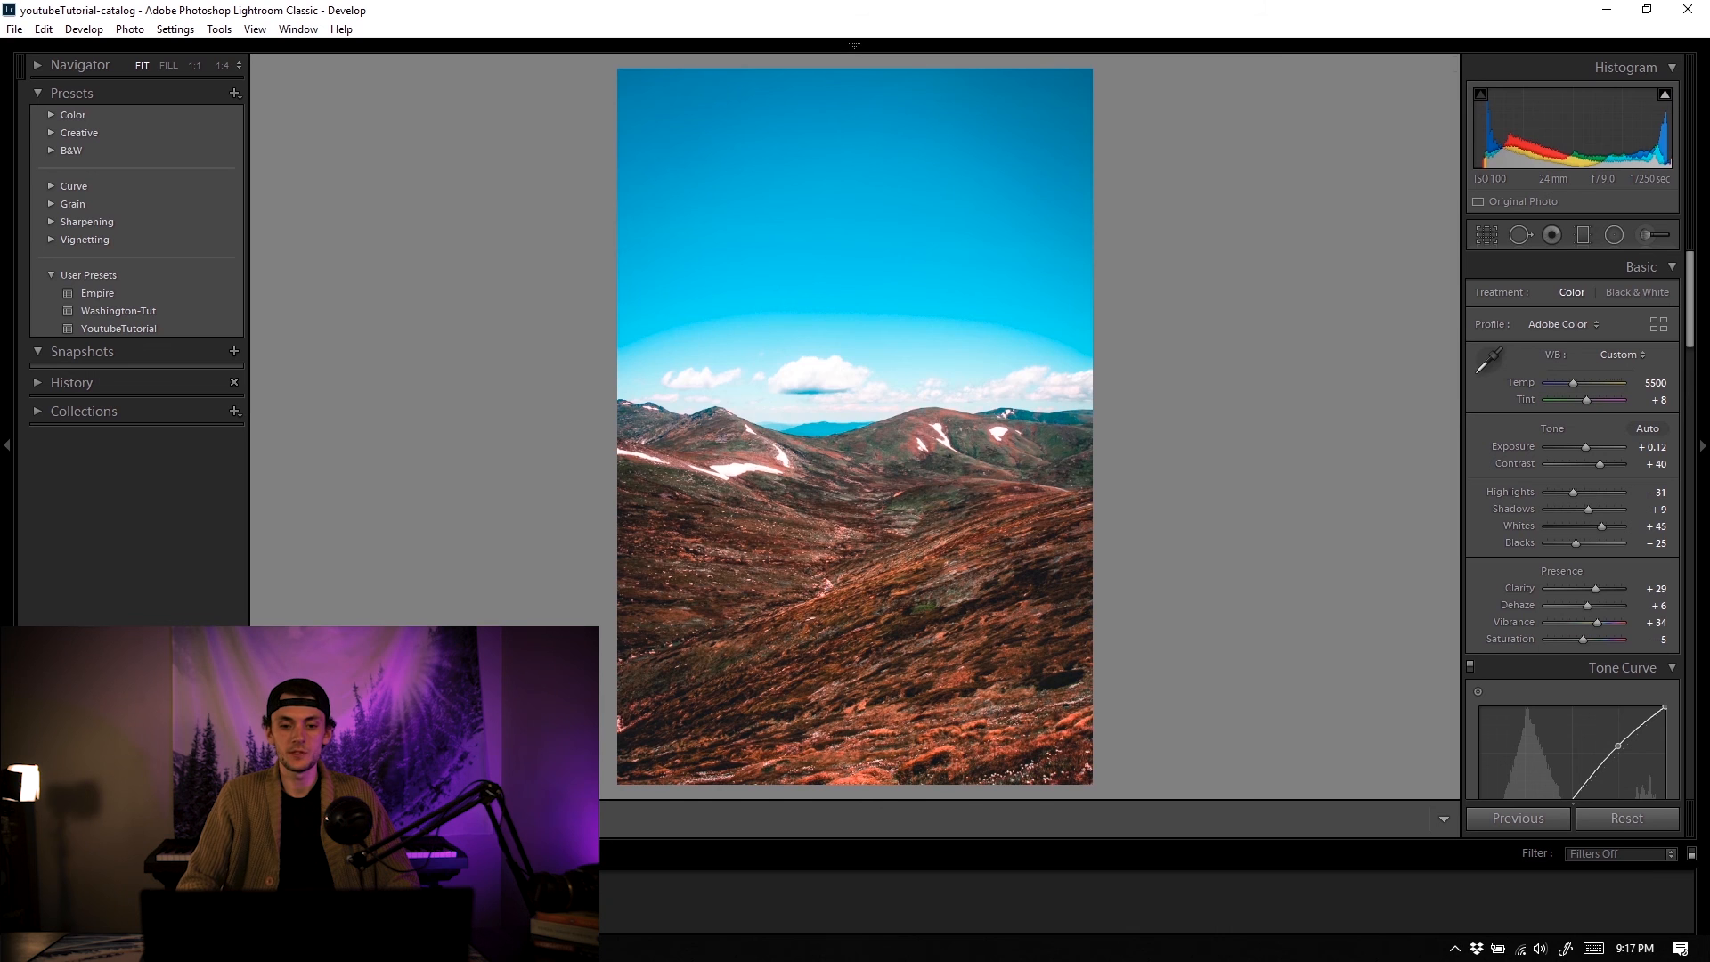
{"action": "key", "text": "backslash"}
{"action": "key", "text": "backslash"}
{"action": "key", "text": "backslash"}
{"action": "key", "text": "backslash"}
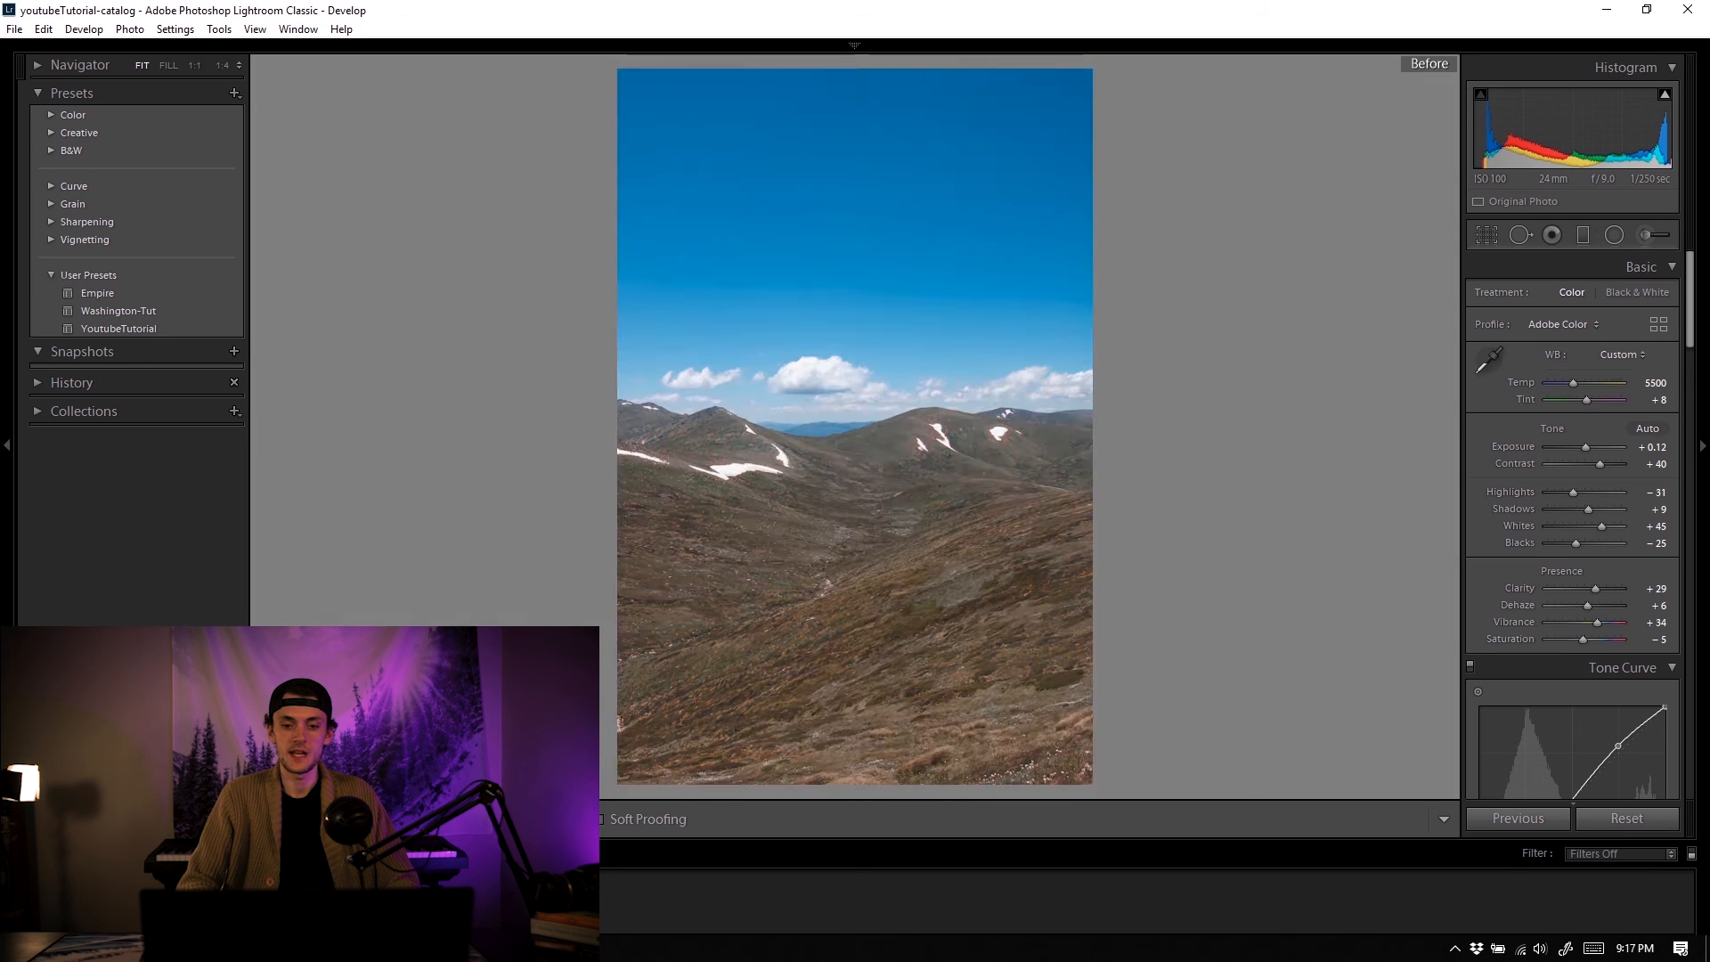
Step: Go back to the landscape-format lake photo and compare its edit with the original
{"action": "key", "text": "Left"}
{"action": "key", "text": "backslash"}
{"action": "key", "text": "backslash"}
{"action": "key", "text": "backslash"}
{"action": "key", "text": "backslash"}
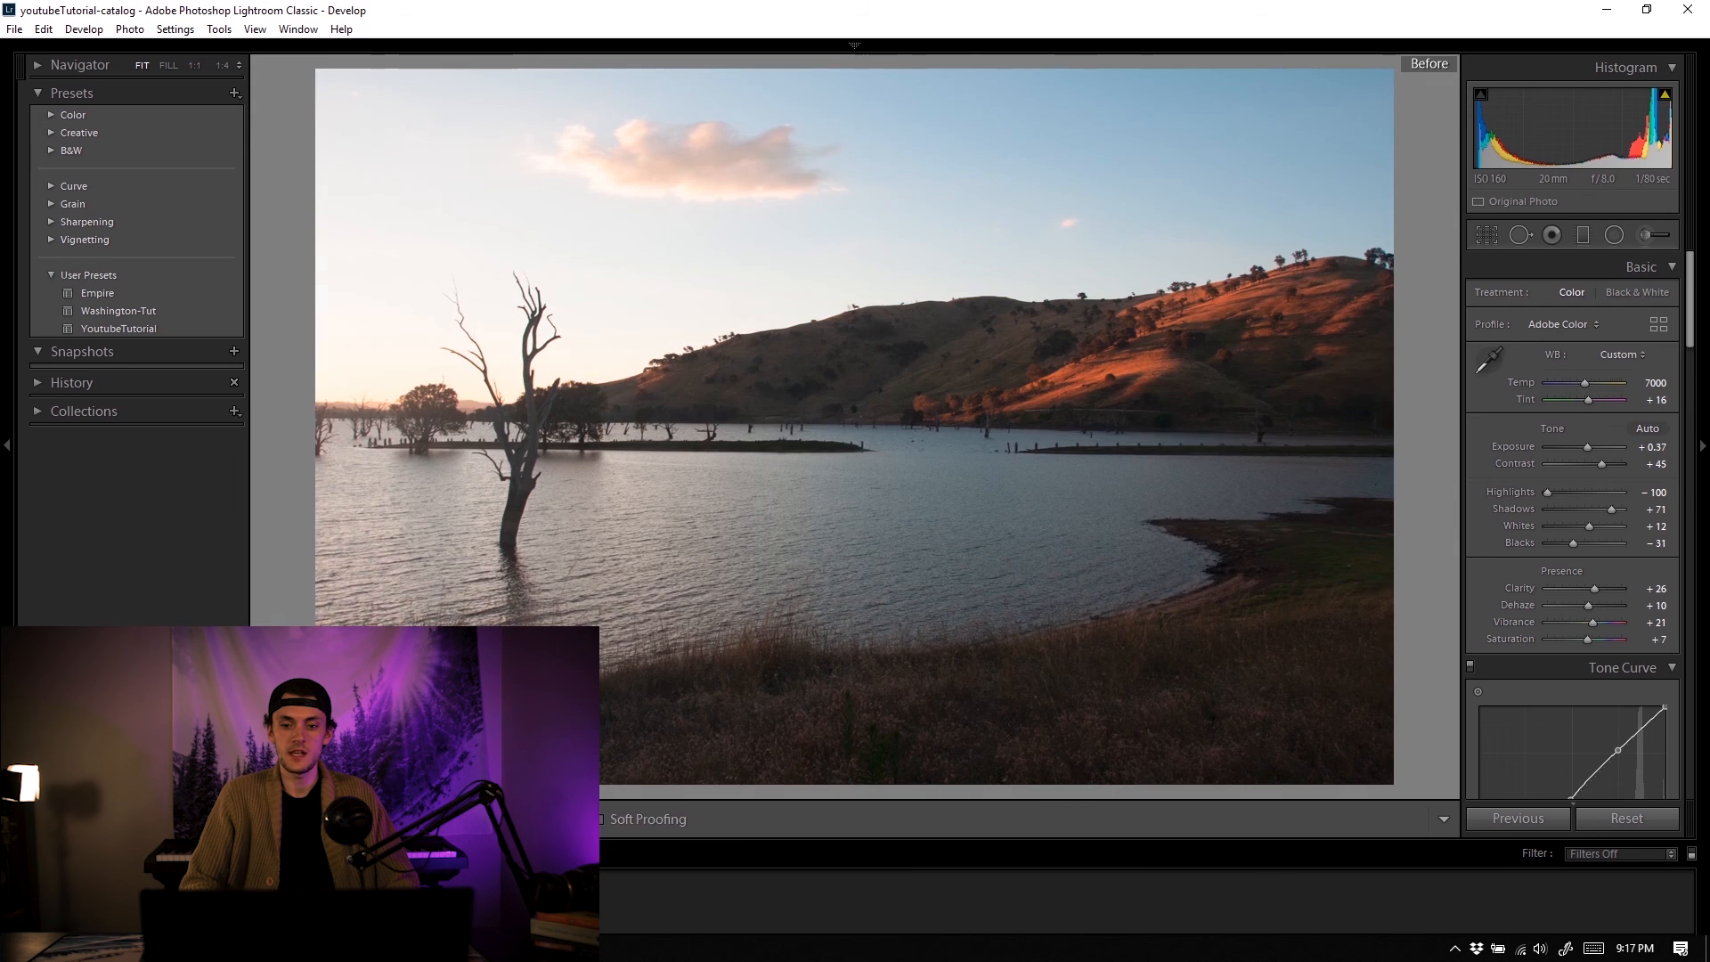
Step: Compare the sunset portrait's edit with its original, and return to the edited mountain portrait
{"action": "key", "text": "Left"}
{"action": "key", "text": "backslash"}
{"action": "key", "text": "backslash"}
{"action": "key", "text": "backslash"}
{"action": "key", "text": "backslash"}
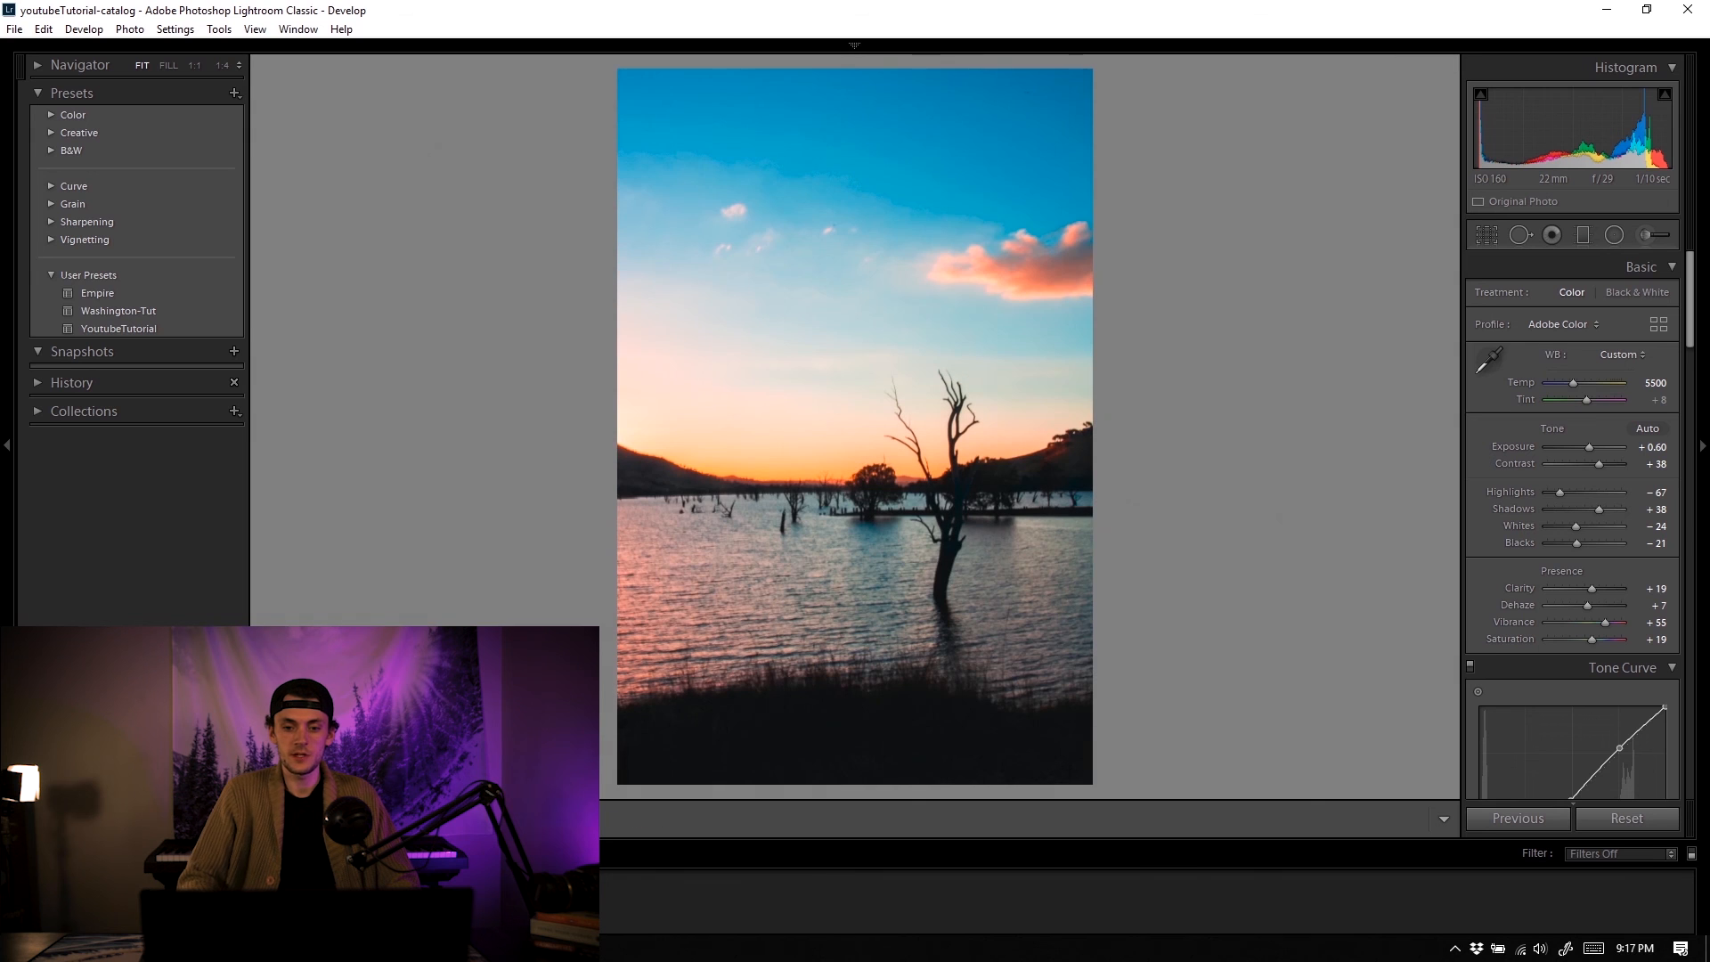
{"action": "key", "text": "Left"}
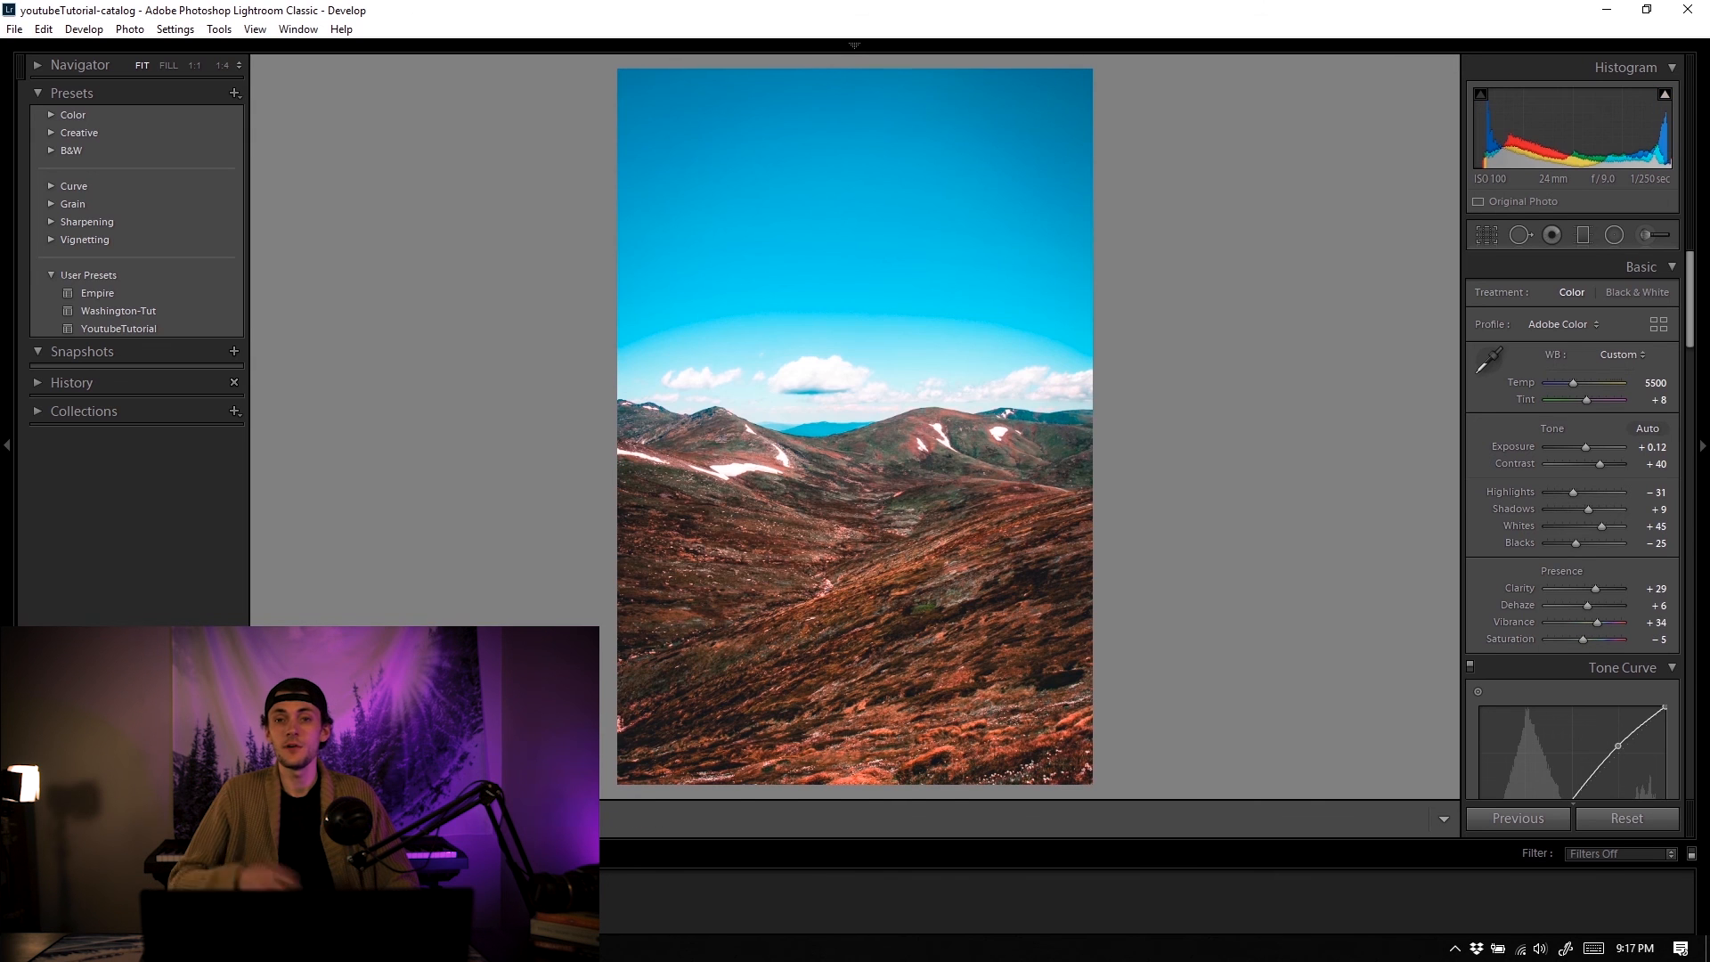